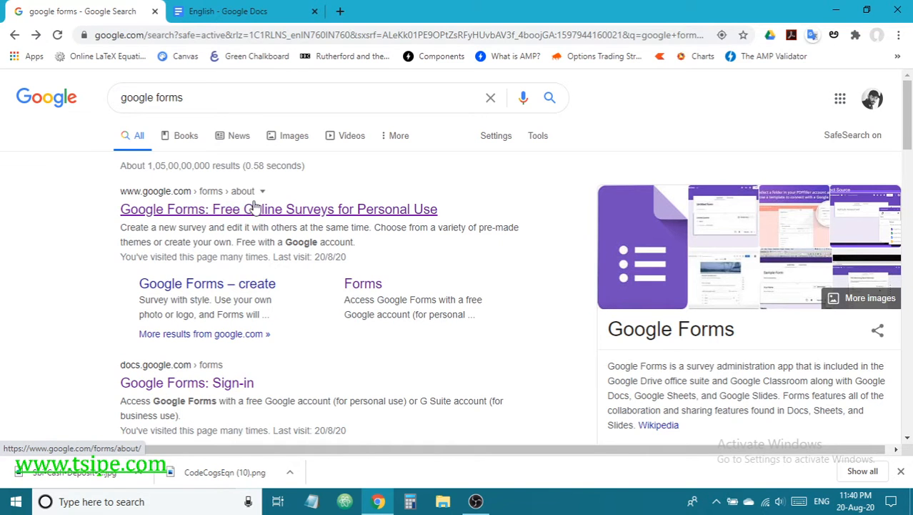
Step: Open the Google Forms about page from the search results and go to Google Forms
click(361, 206)
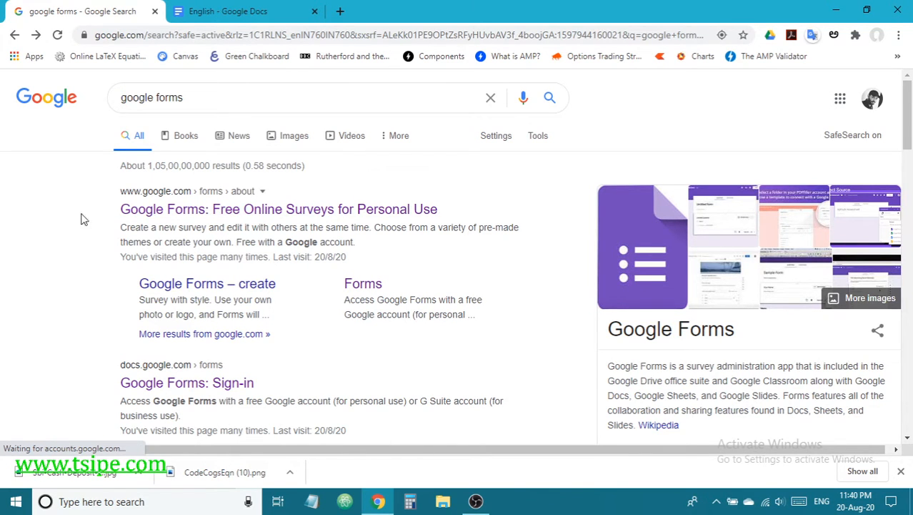
click(234, 216)
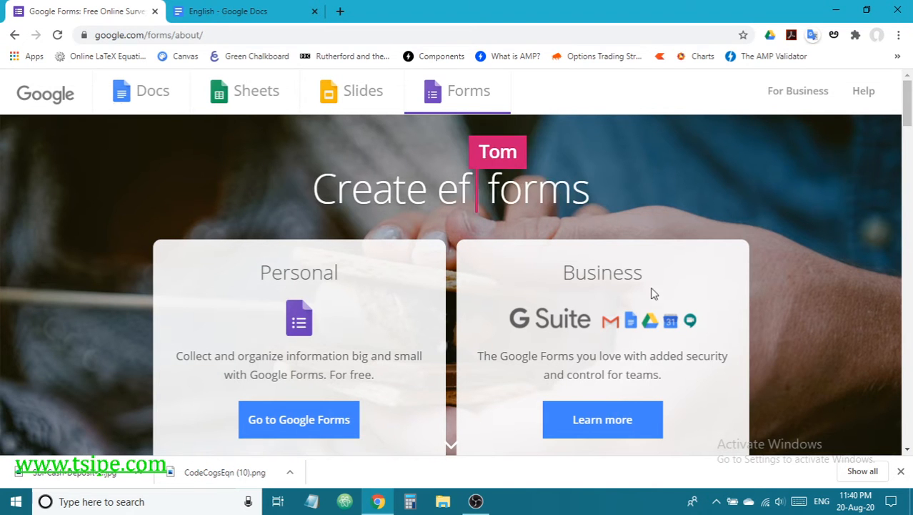
scroll(578, 346, down, 1)
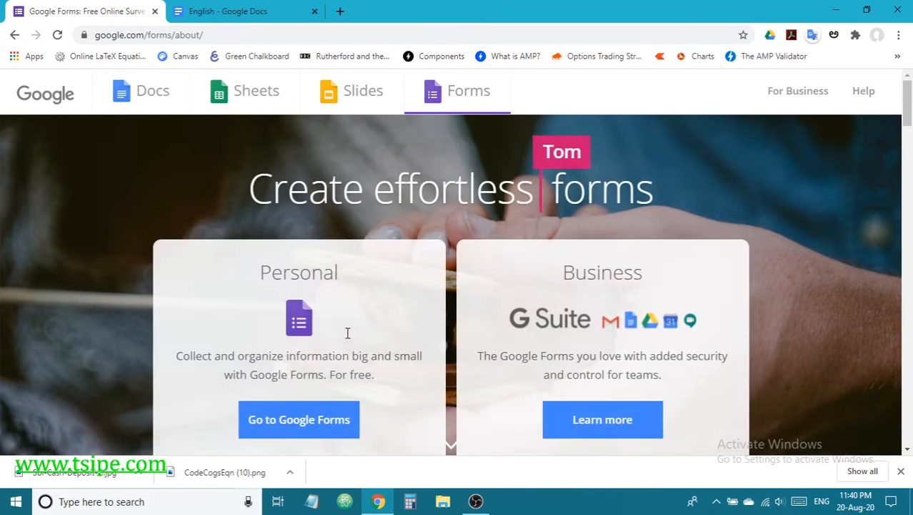
click(312, 426)
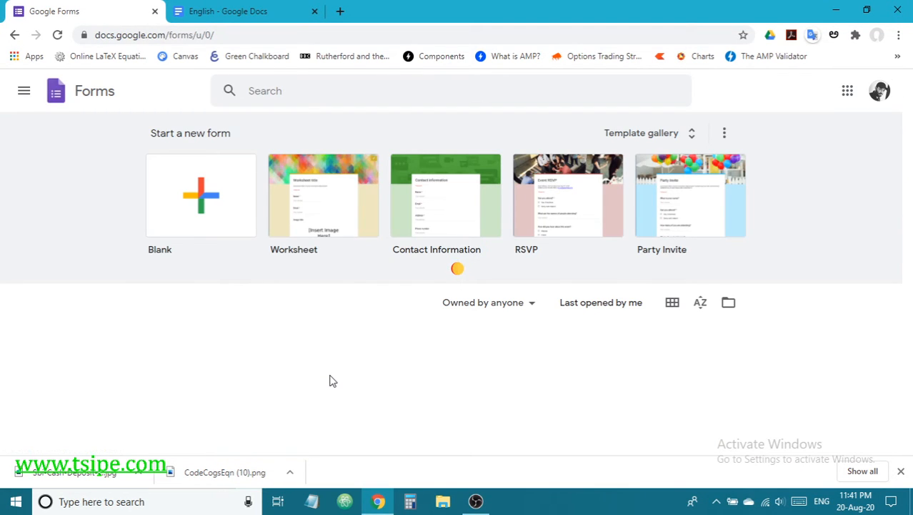
Step: Return to the google forms search results and open the 'Google Forms: Sign-in' result
click(13, 38)
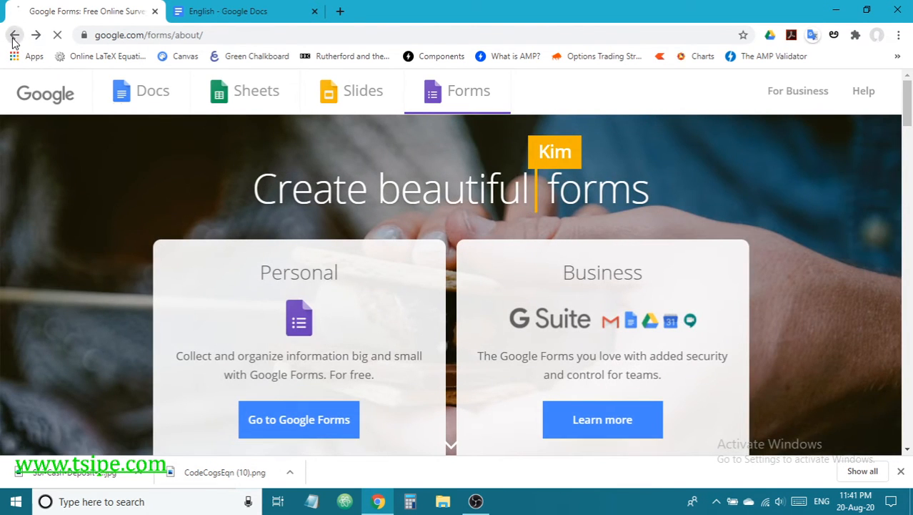
click(14, 39)
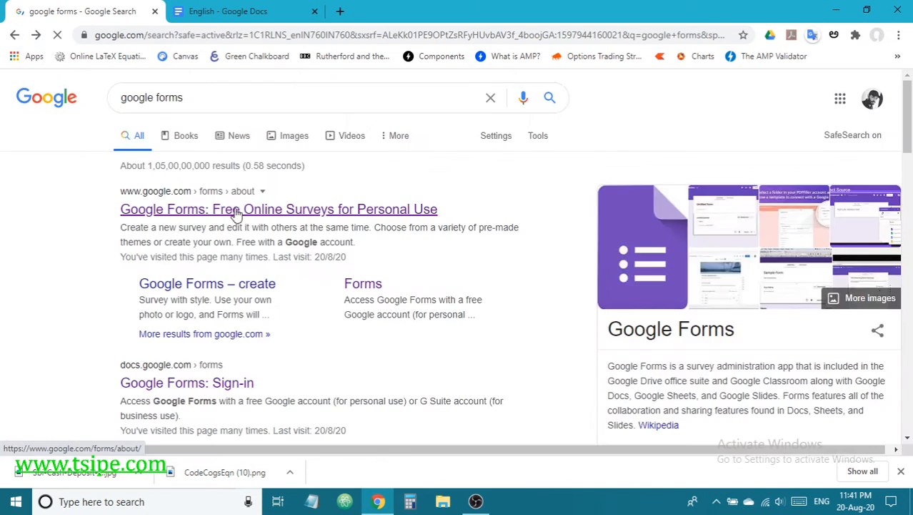
scroll(235, 214, down, 2)
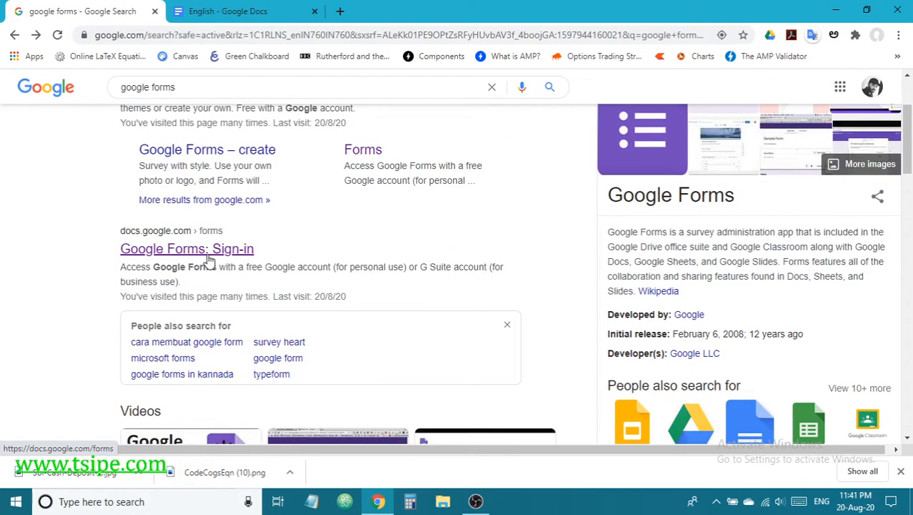
scroll(236, 246, up, 2)
scroll(200, 286, down, 2)
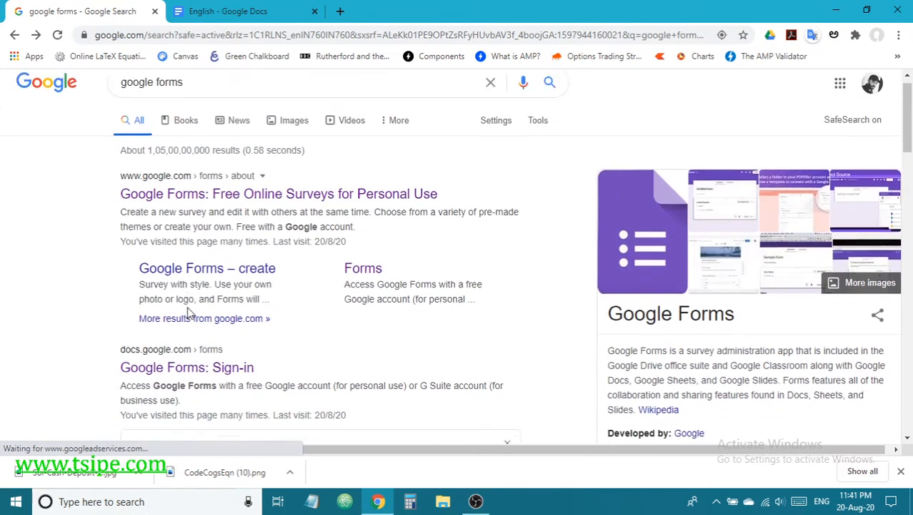
click(209, 250)
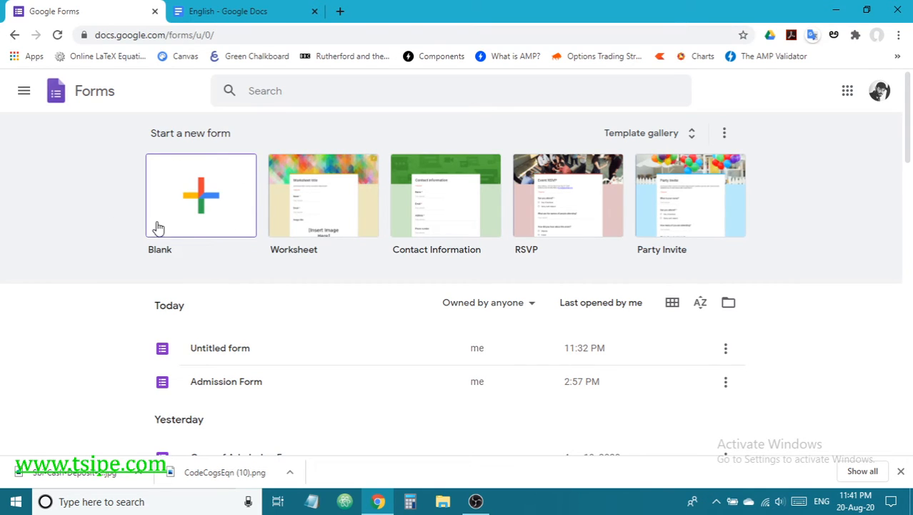
Step: Start a new form from the Blank template
click(201, 202)
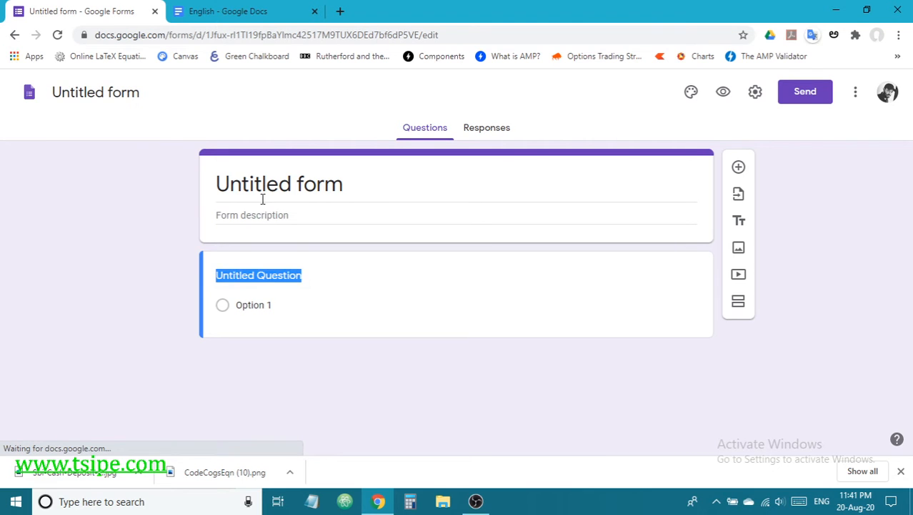
Step: Rename the form from 'Untitled form' to 'exam-1'
click(263, 198)
text(exam)
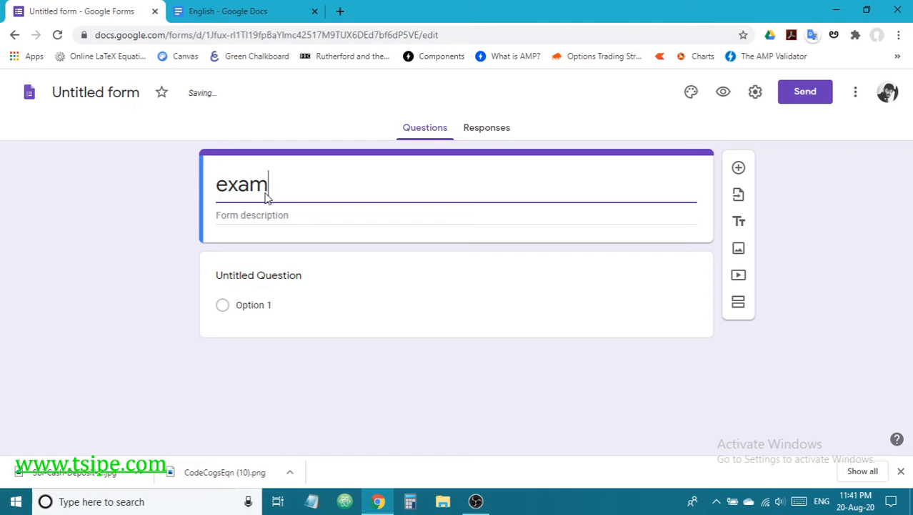
text(-1)
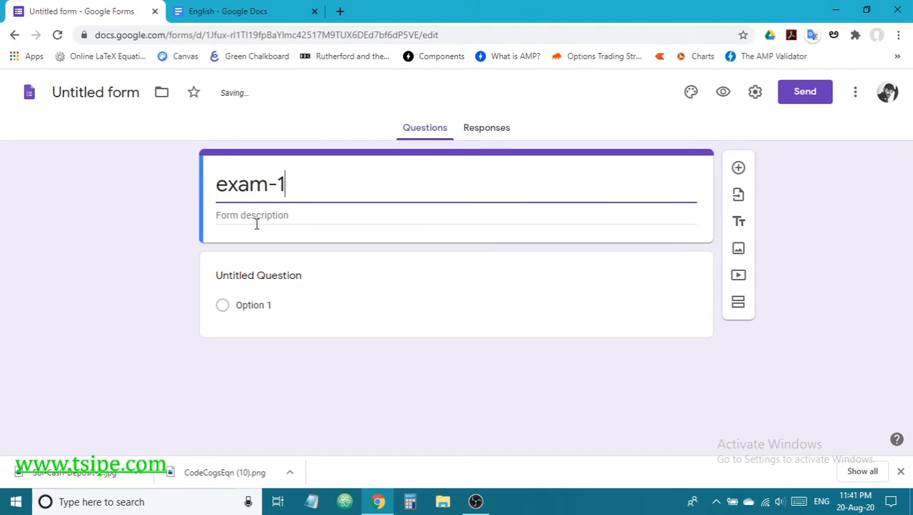
click(163, 232)
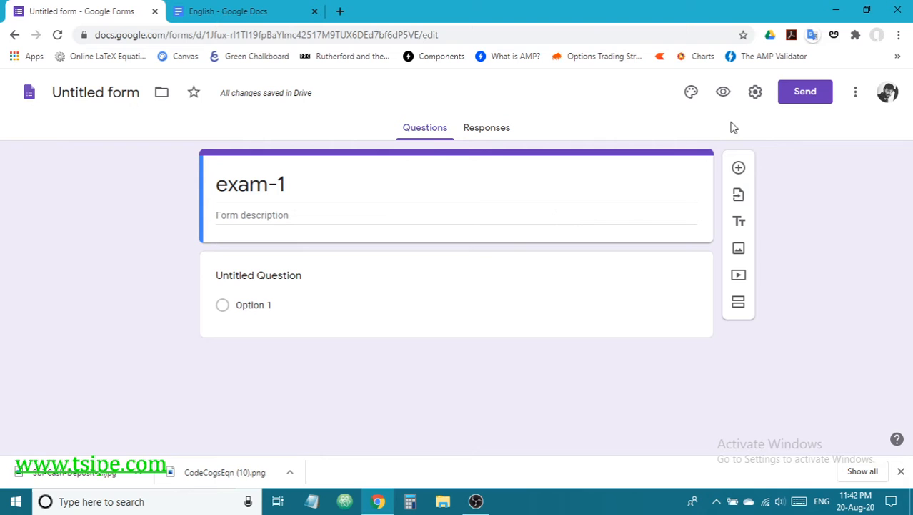
Step: Turn on 'Make this a quiz' in the Quizzes settings and save
click(756, 96)
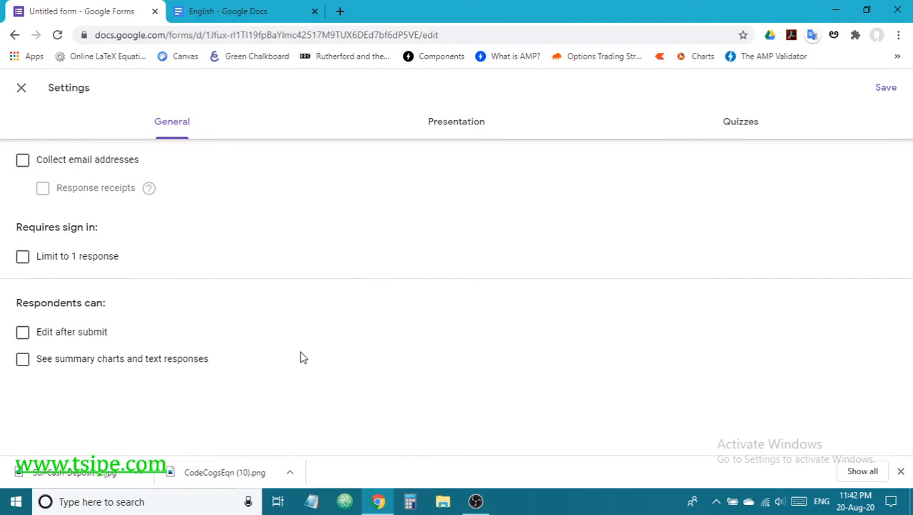
click(743, 127)
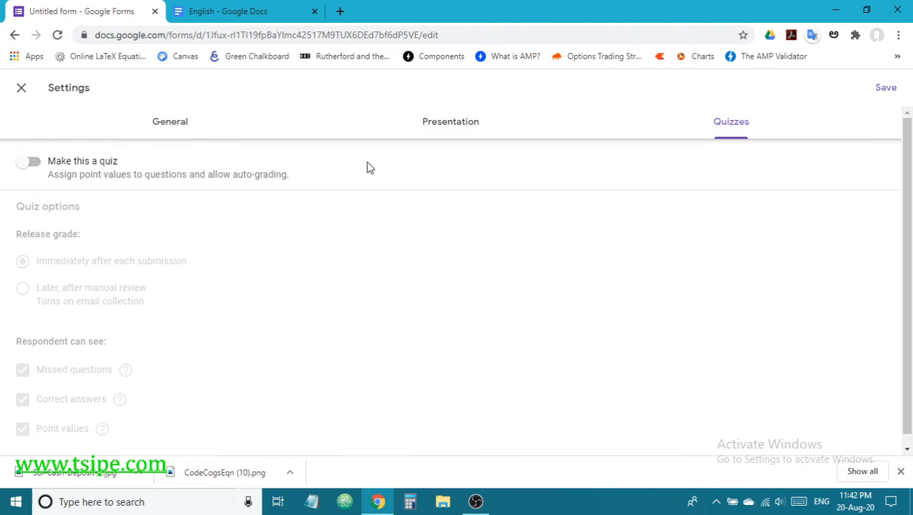
click(42, 163)
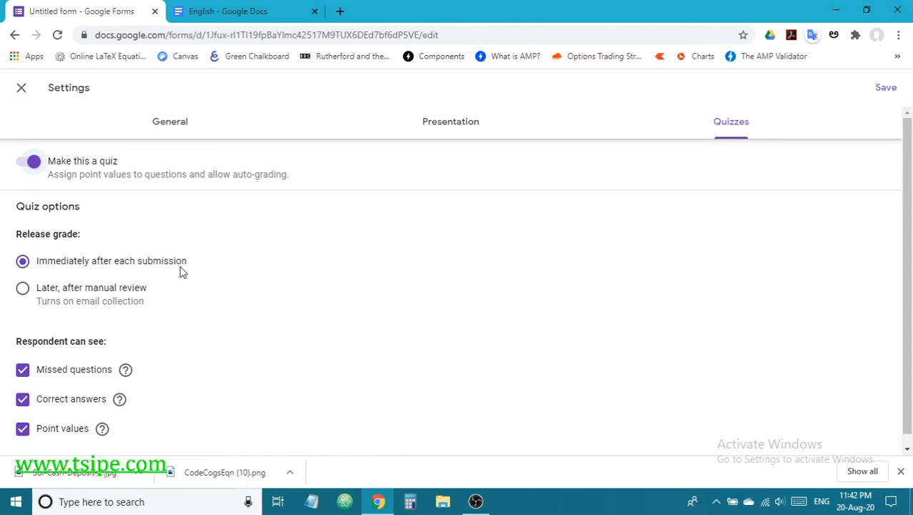
scroll(181, 282, down, 1)
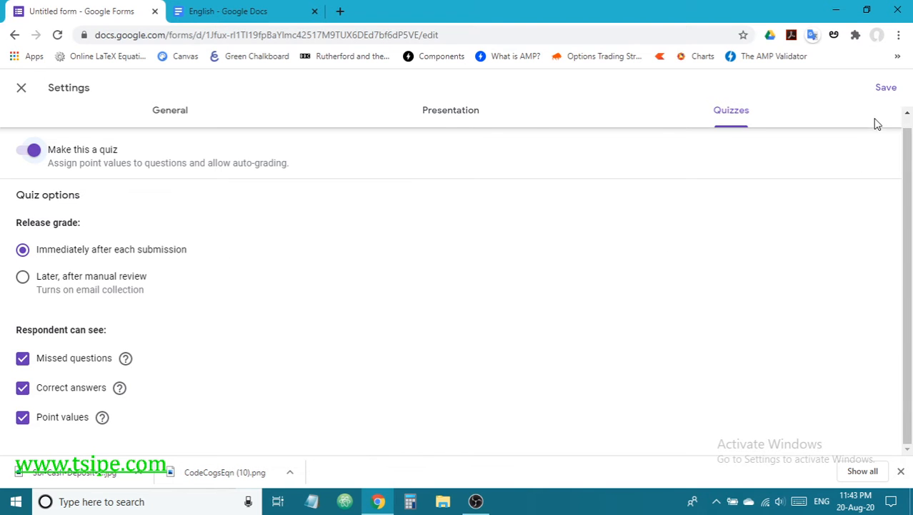
click(886, 89)
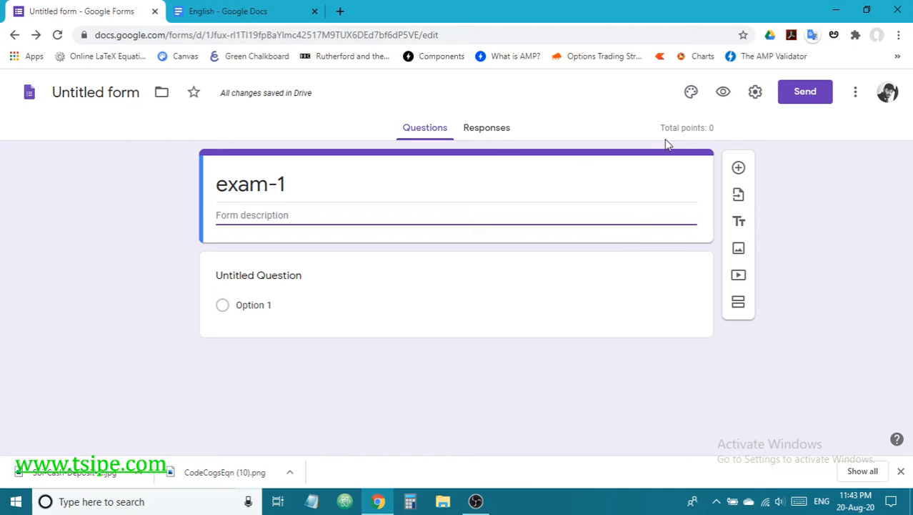
drag(660, 128, 704, 128)
click(721, 129)
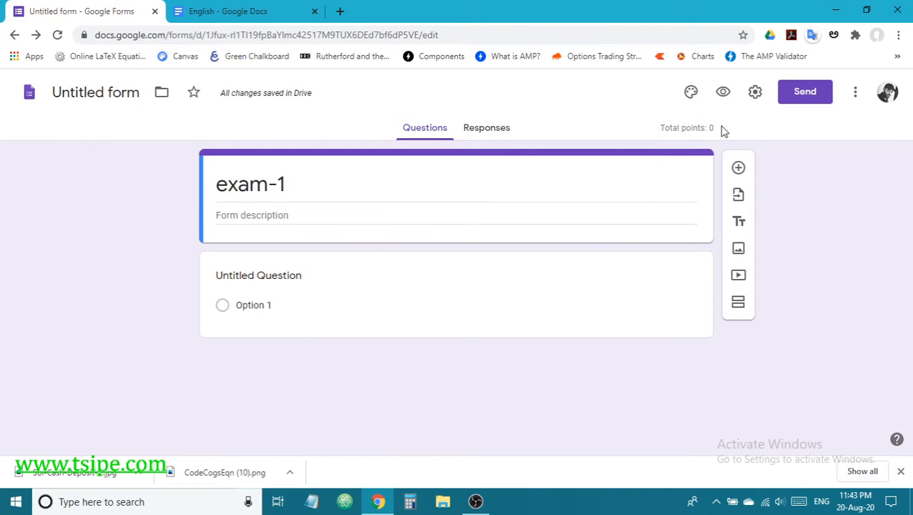
click(755, 92)
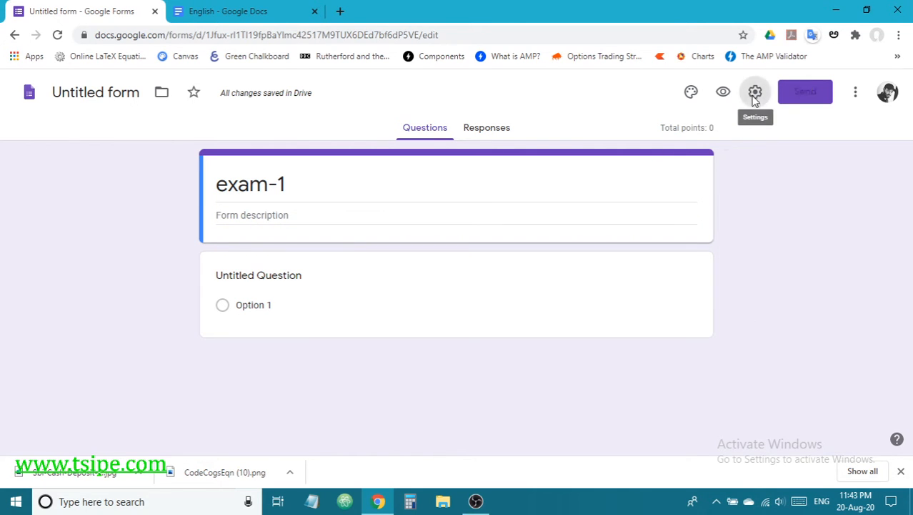
click(736, 123)
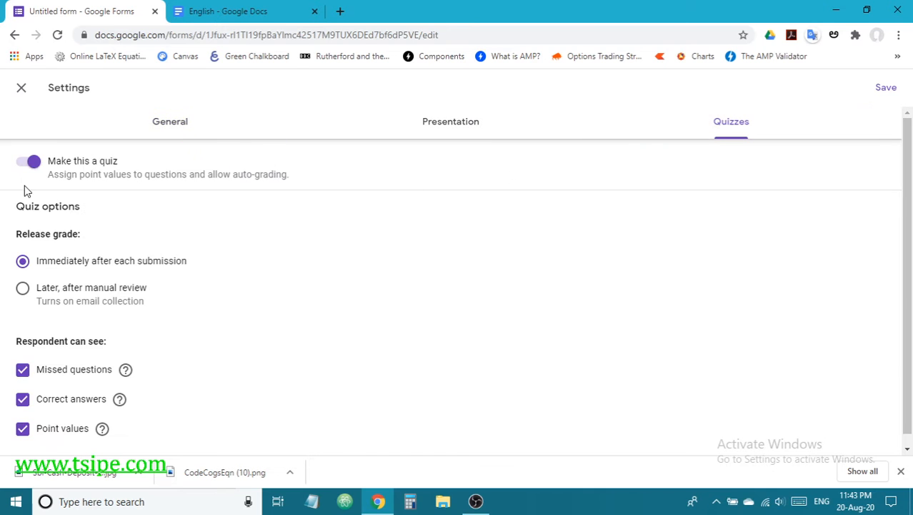
click(25, 164)
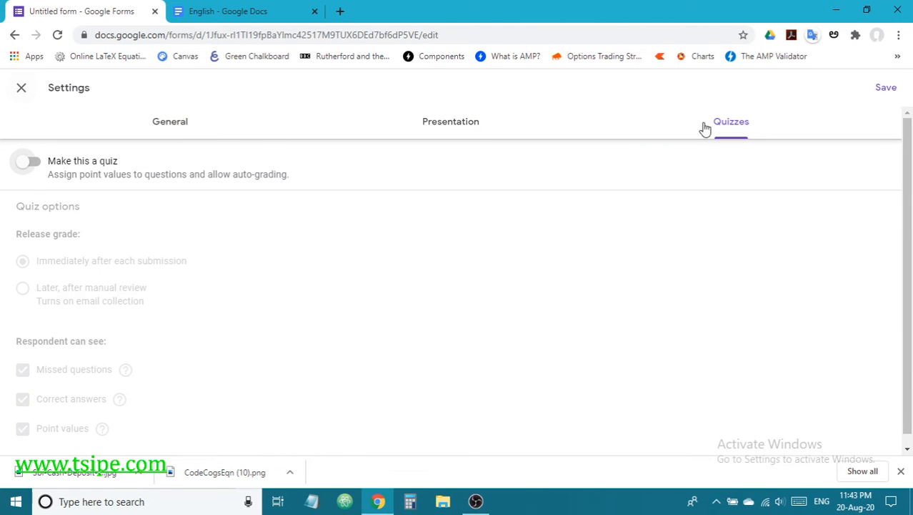
click(885, 89)
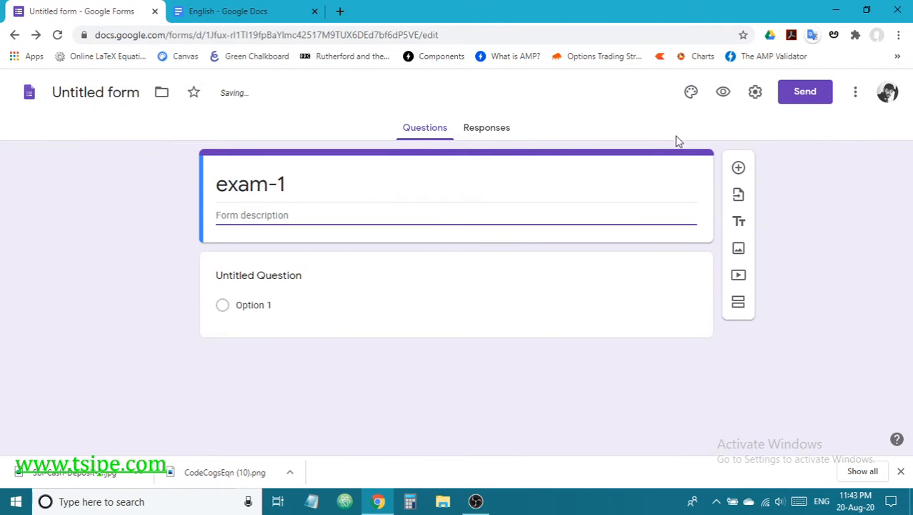
click(756, 93)
click(747, 126)
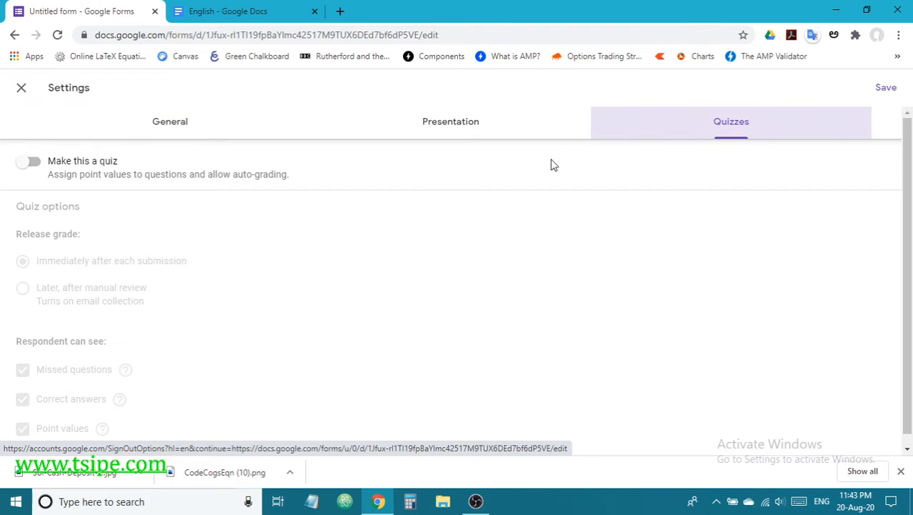
click(39, 163)
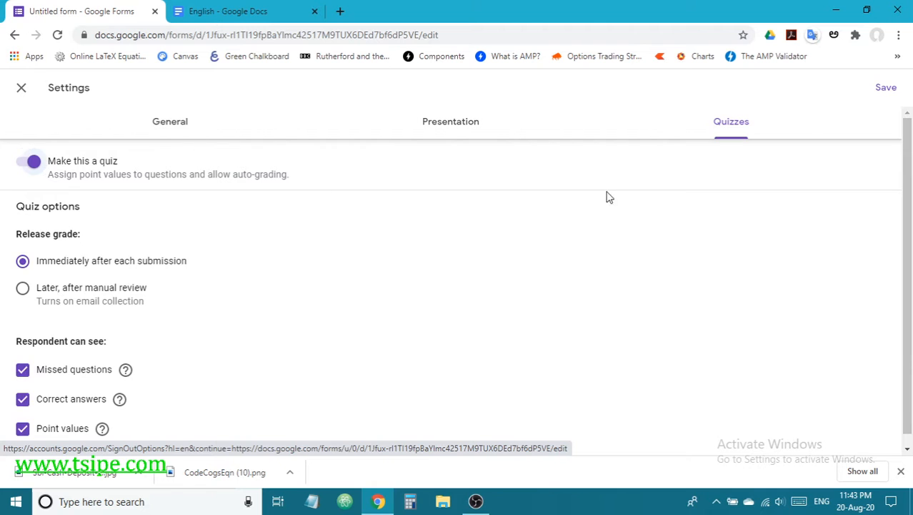
click(887, 88)
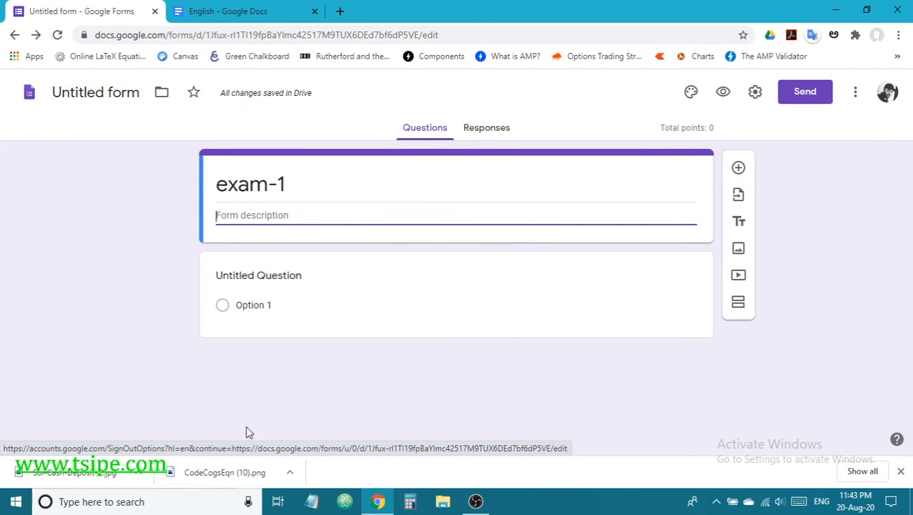
Step: Enter the first question in Telugu: 'ద్రవ్యరాశి ప్రమాణం ఏమిటి ?' (What is the unit of mass?)
click(291, 275)
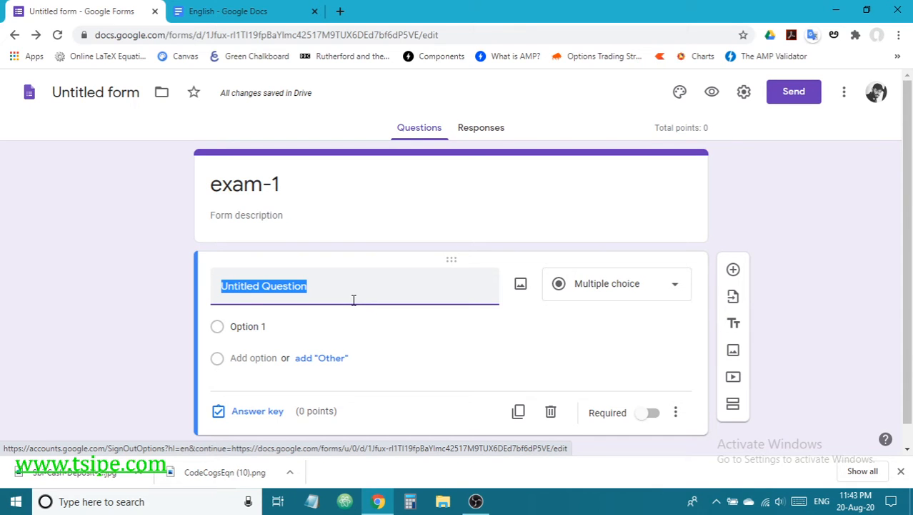
key(alt+shift)
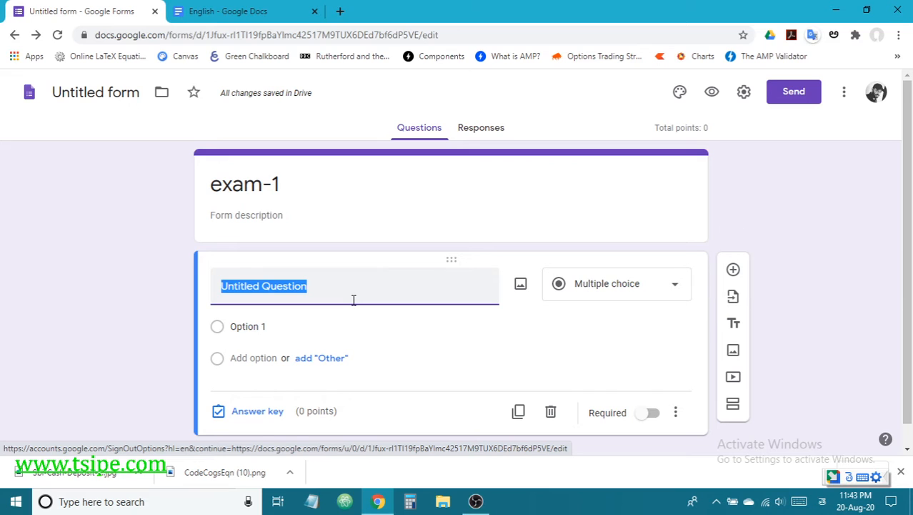
text(dr)
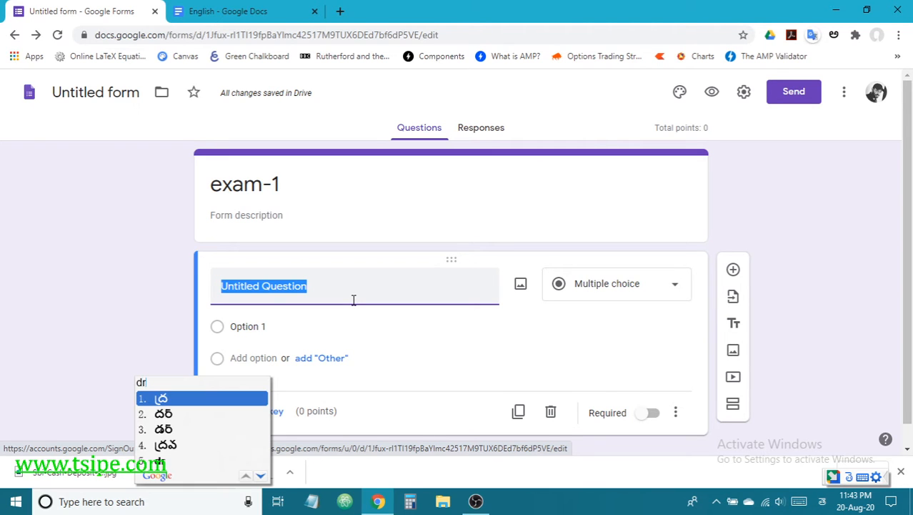
text(avya)
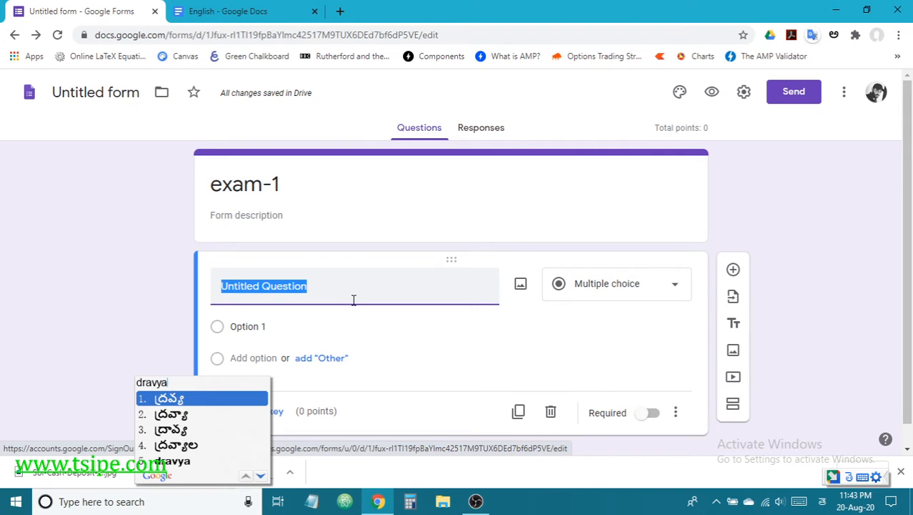
text(raashi )
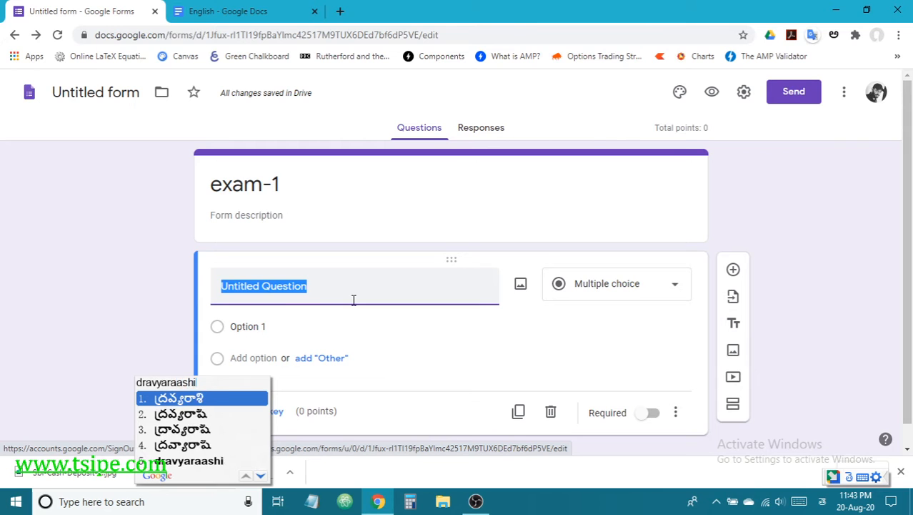
text(pramaana)
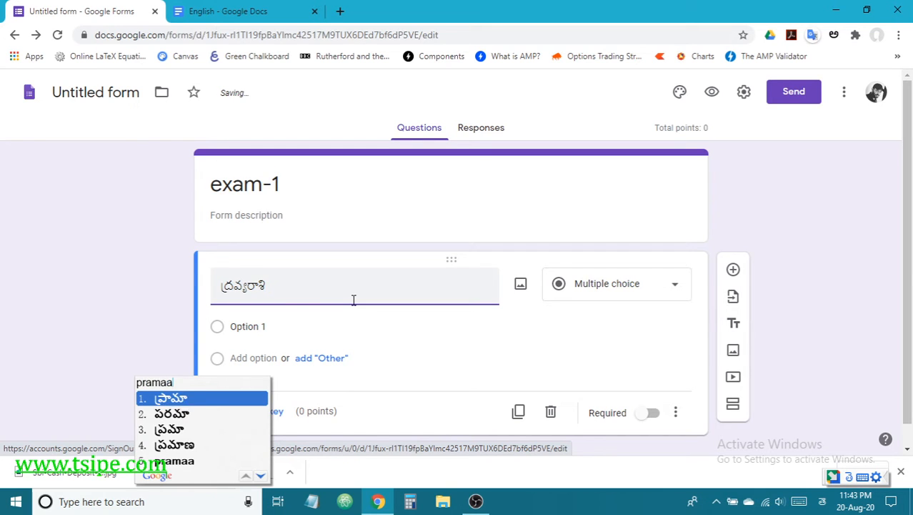
text(m emit)
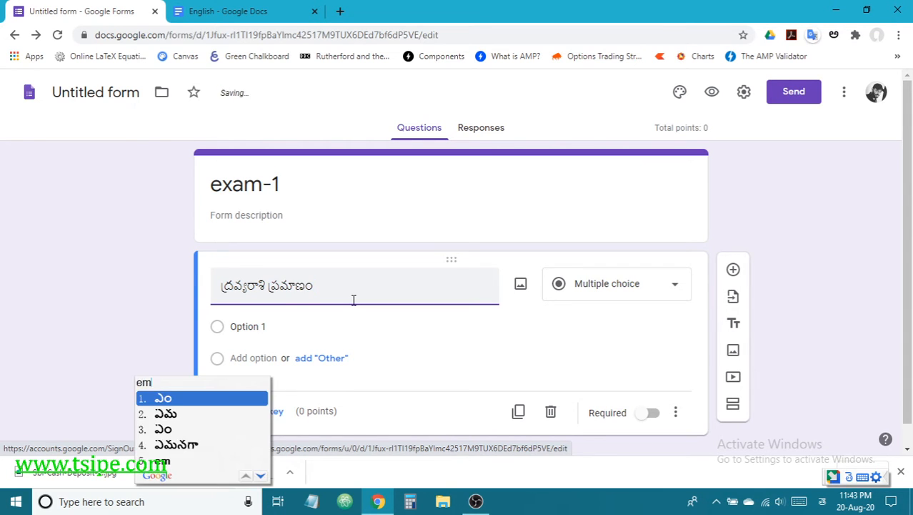
text(i)
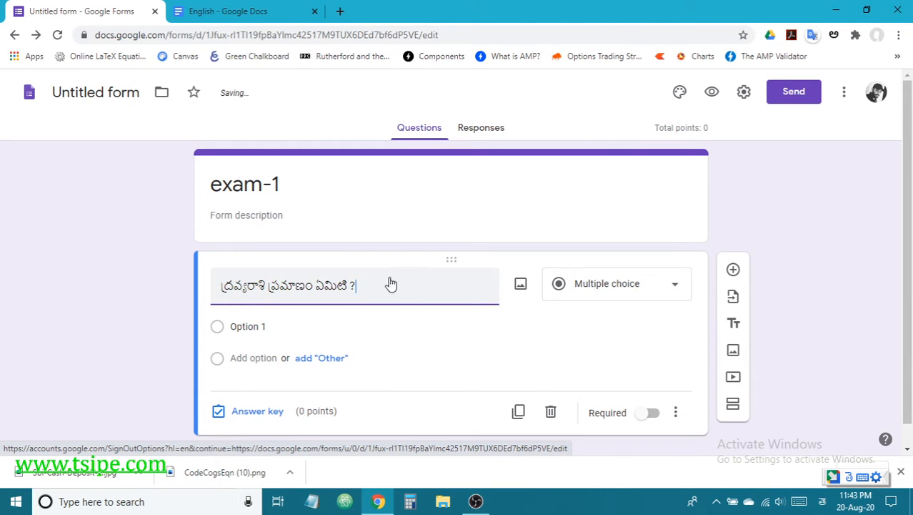
click(594, 292)
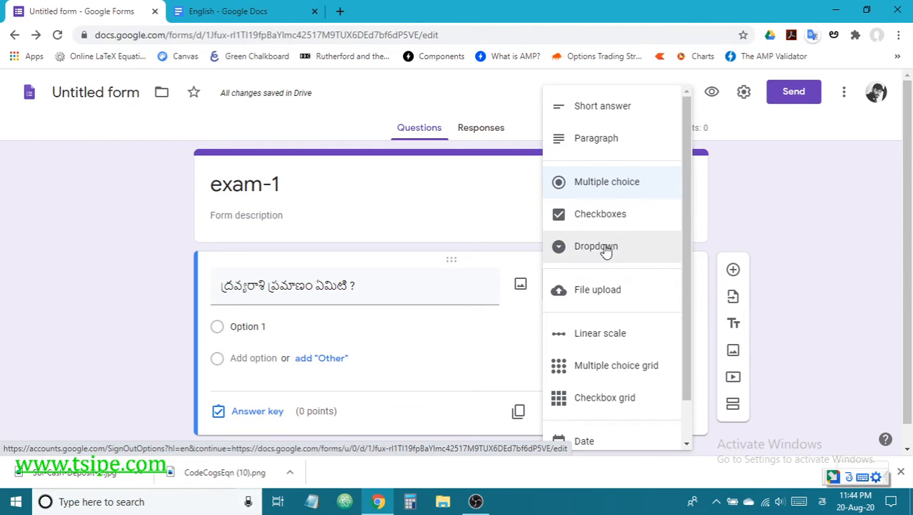
Step: Keep the question as Multiple choice and enter 's' as the first option in English
click(610, 185)
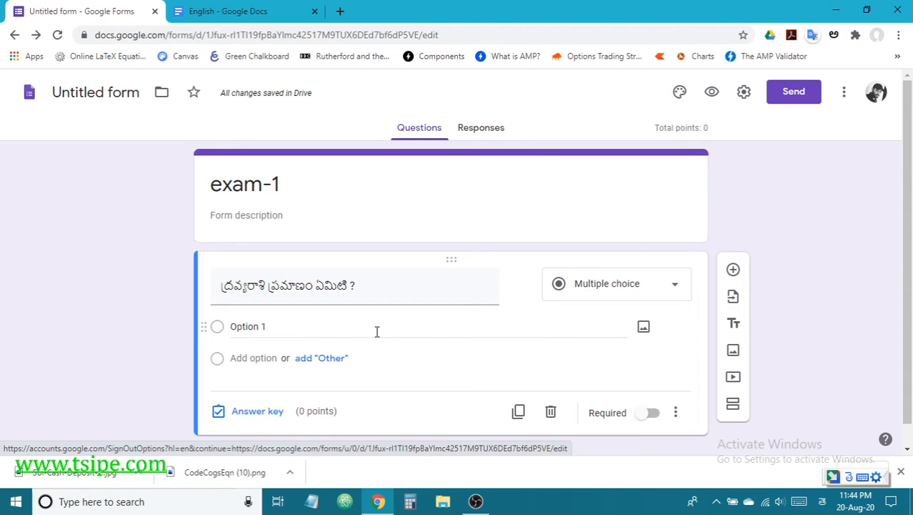
click(297, 331)
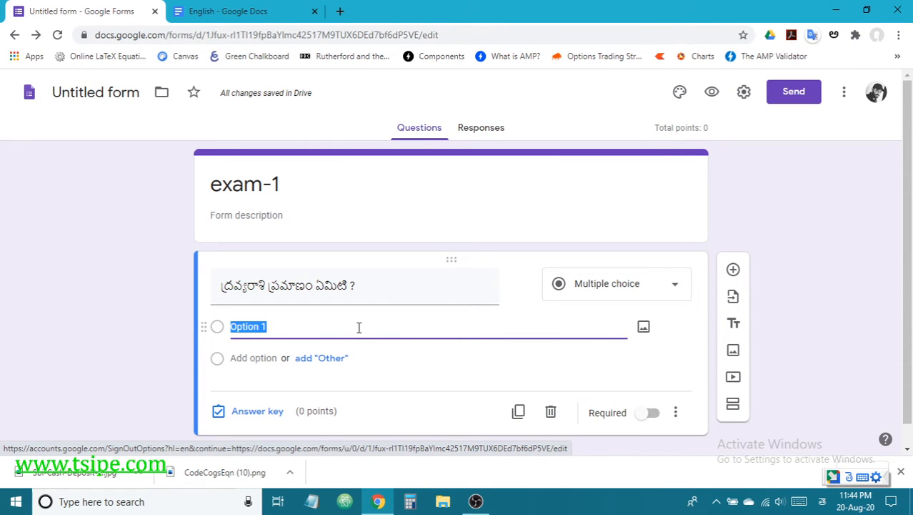
text(s)
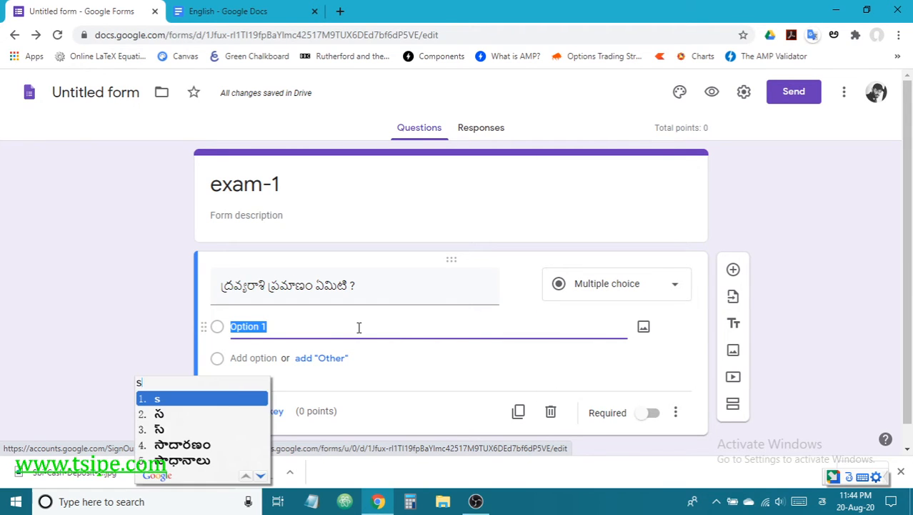
key(BackSpace)
key(alt+shift)
text(s)
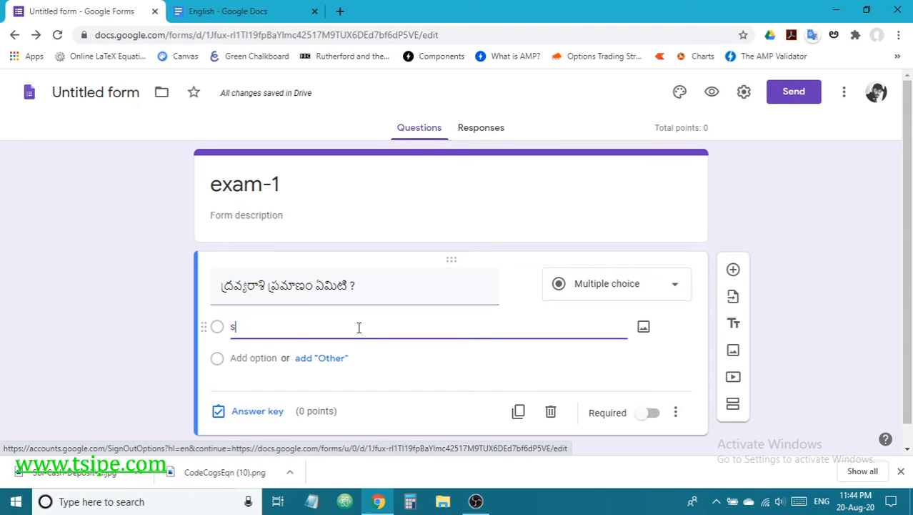
Step: Add the remaining answer options m, kg and N
key(Return)
text(m)
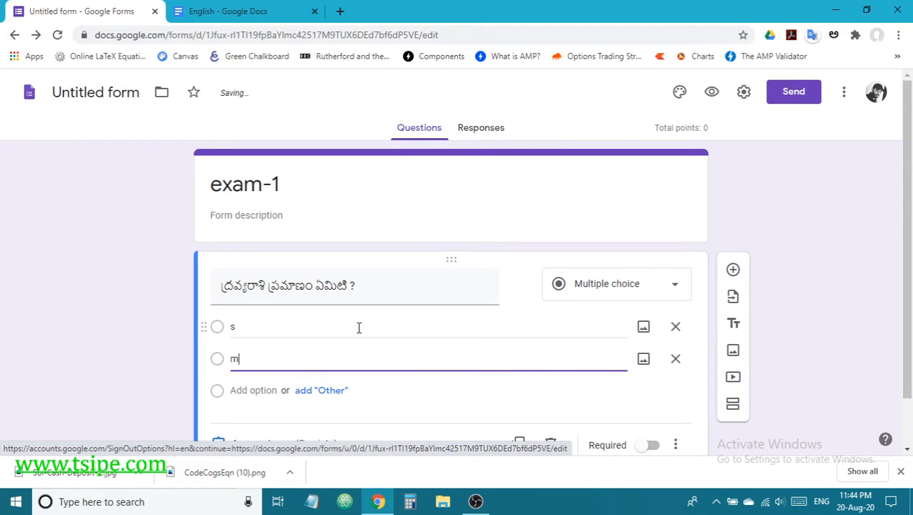
key(Return)
text(kg)
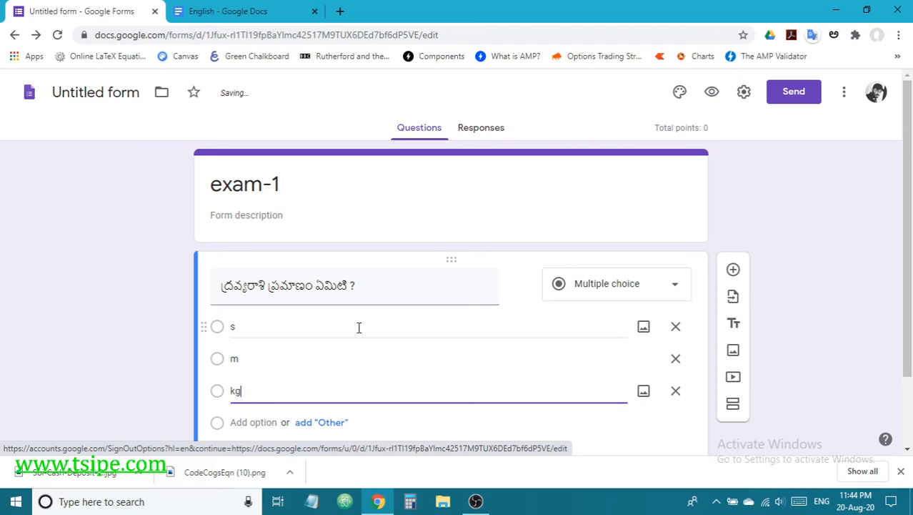
key(Return)
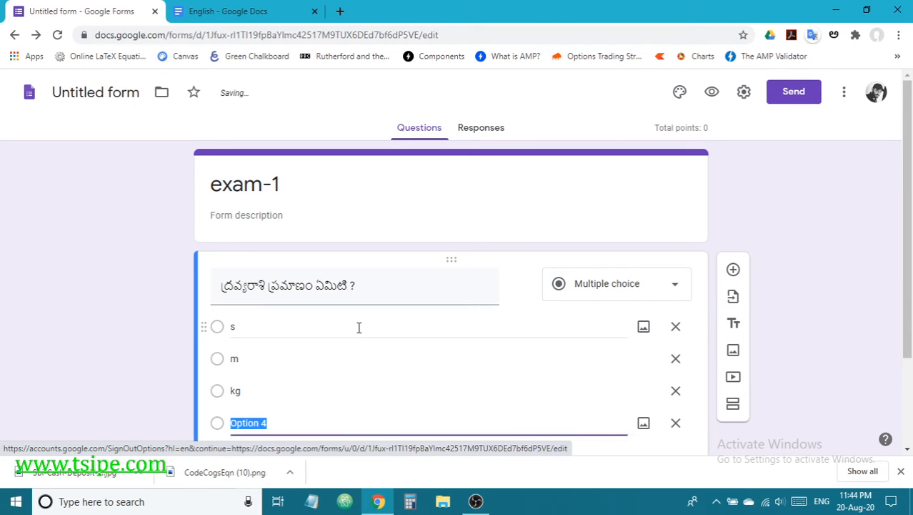
text(N)
scroll(479, 315, down, 1)
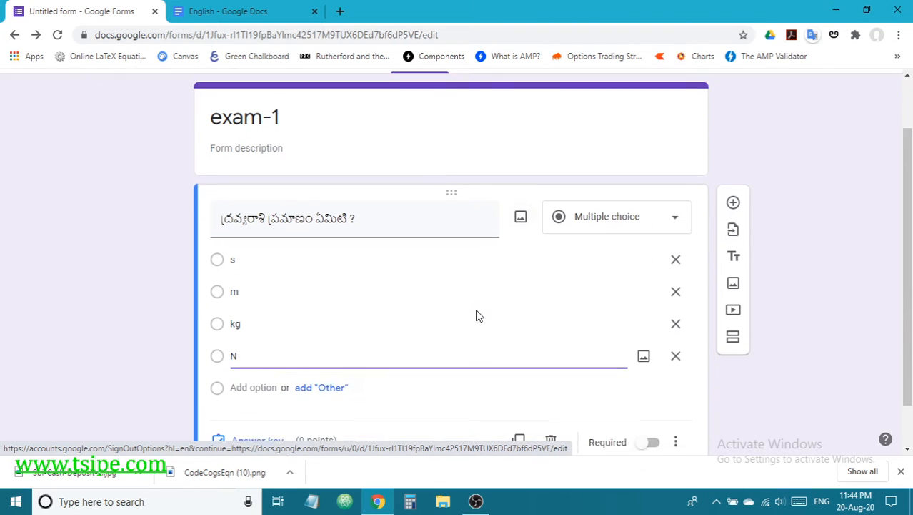
scroll(479, 316, down, 1)
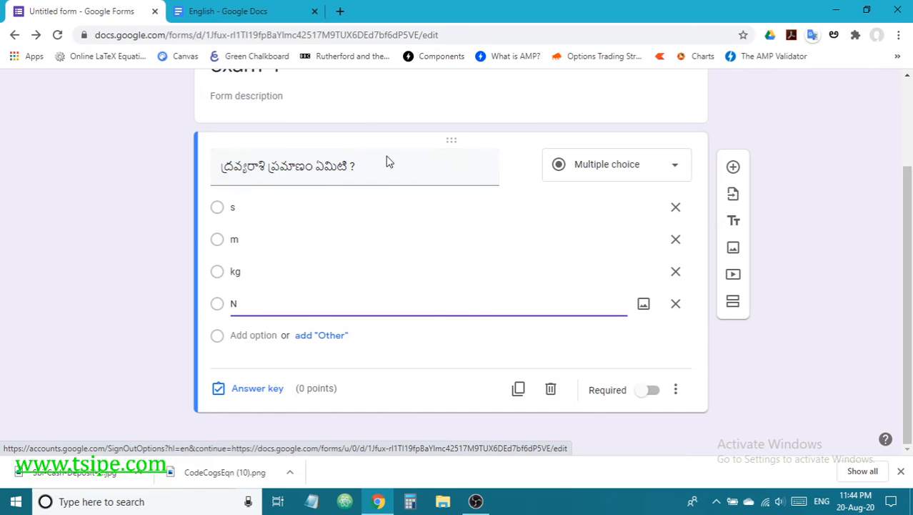
Step: Mark kg as the correct answer, worth 5 points, in the answer key
click(261, 390)
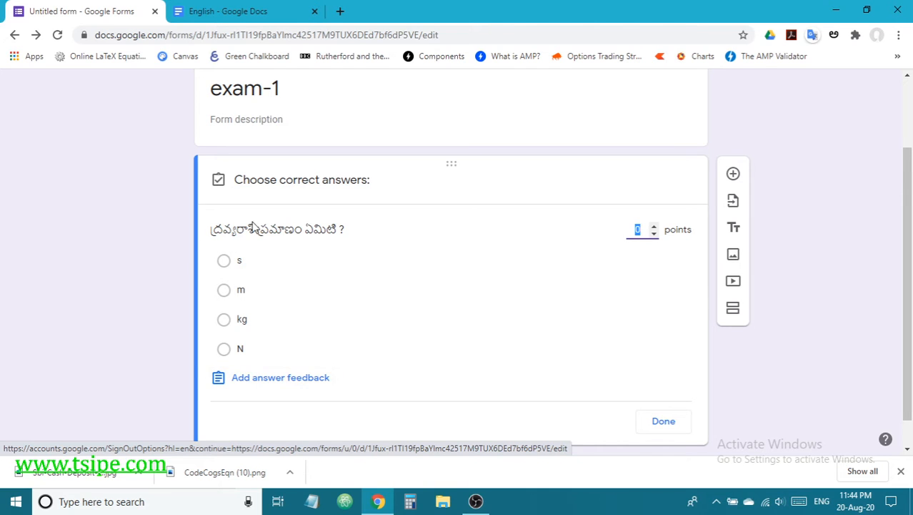
click(224, 320)
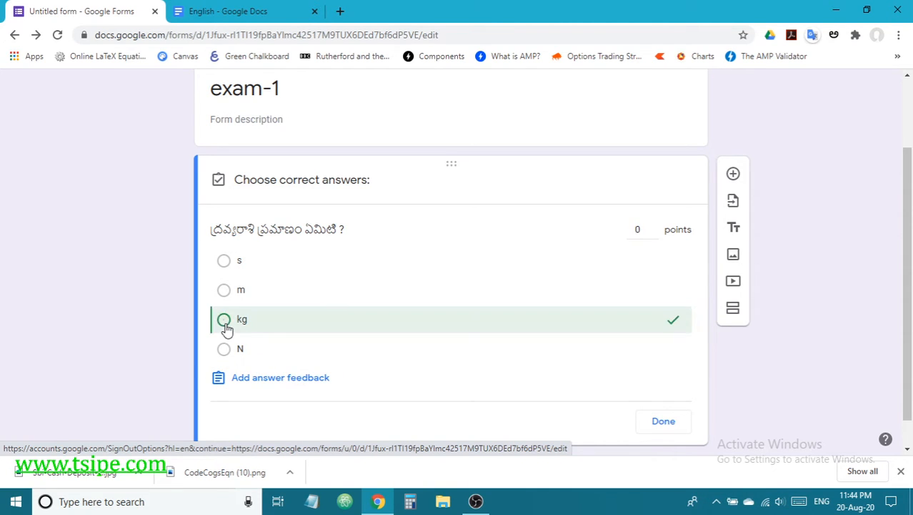
click(653, 226)
click(663, 422)
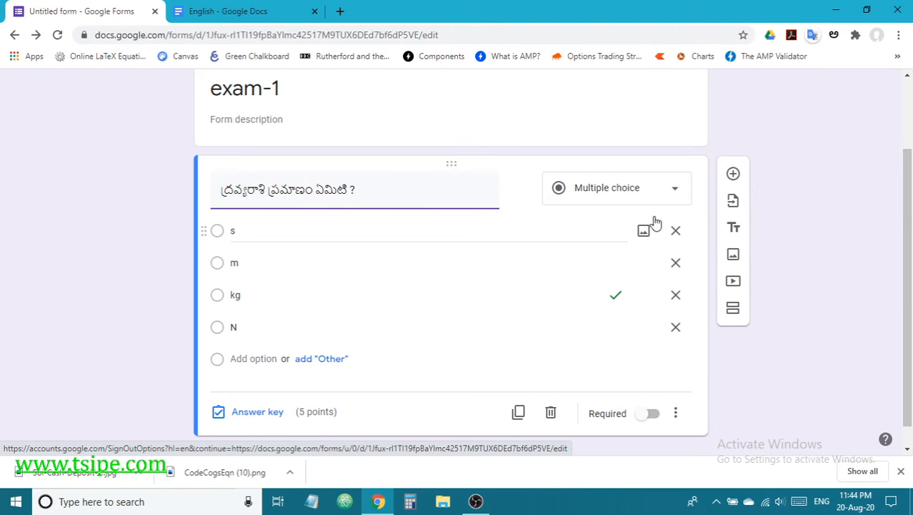
Step: Change the question type to Checkboxes, then to Dropdown
click(617, 190)
click(610, 214)
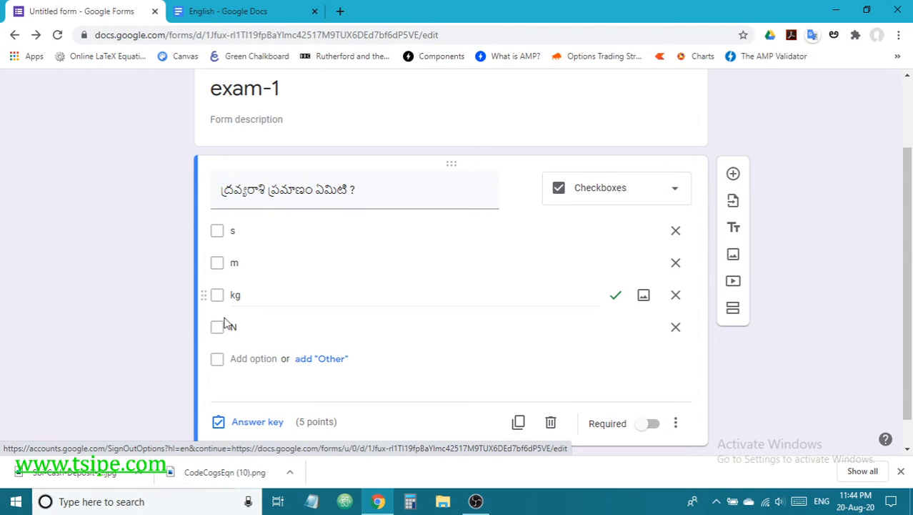
click(647, 194)
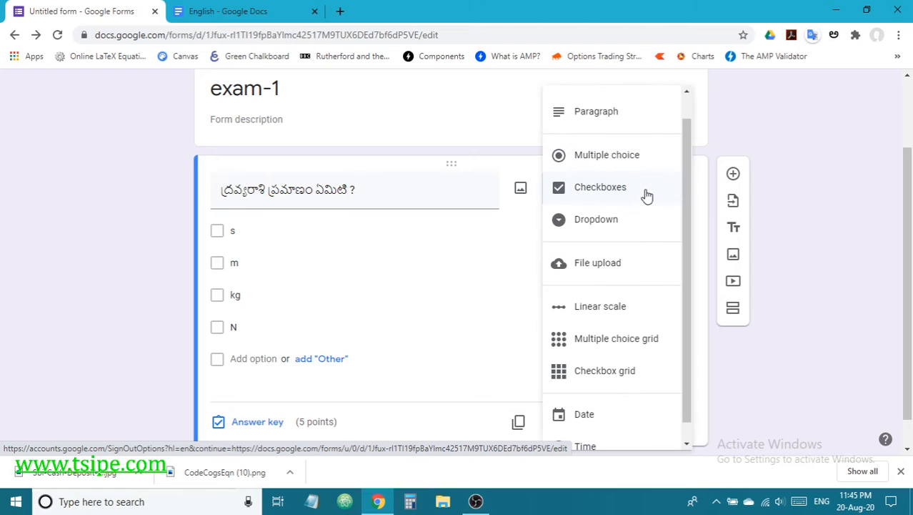
click(619, 220)
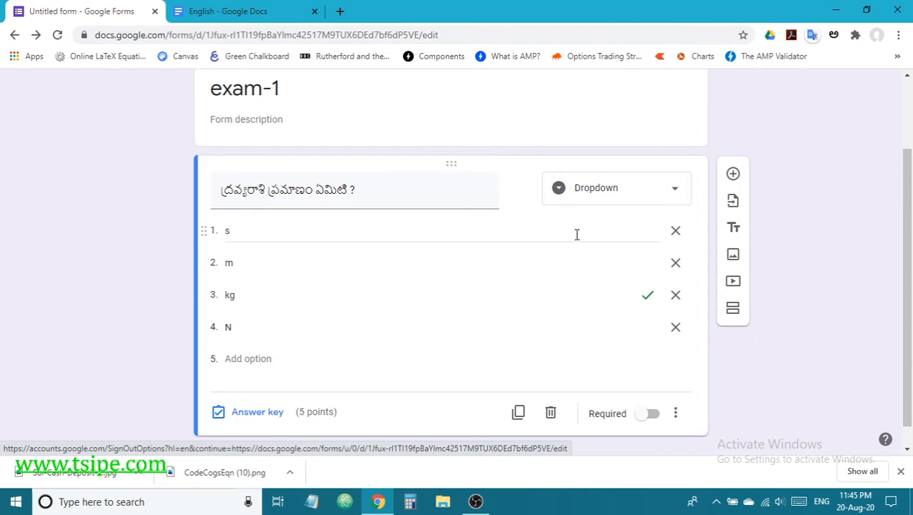
scroll(550, 271, up, 2)
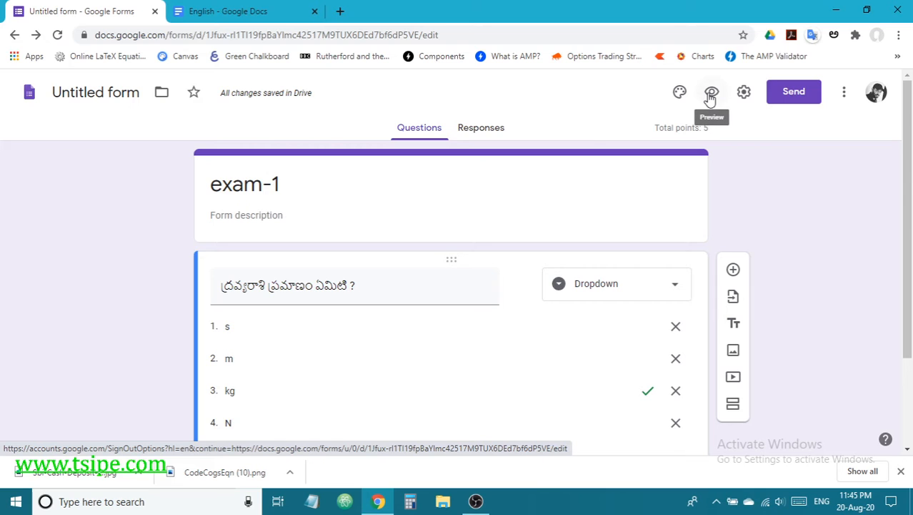
Step: Preview the form, check the dropdown's s/m/kg/N list, then close the preview
click(711, 98)
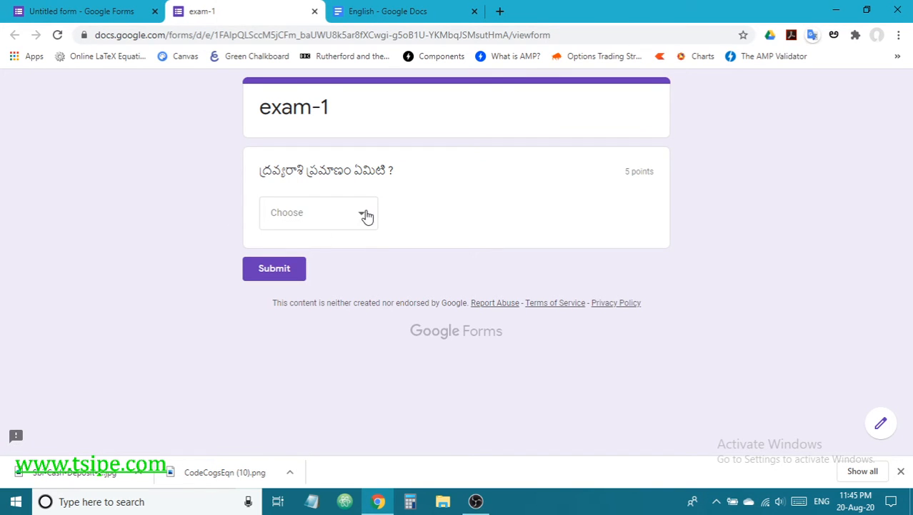
click(366, 217)
click(450, 213)
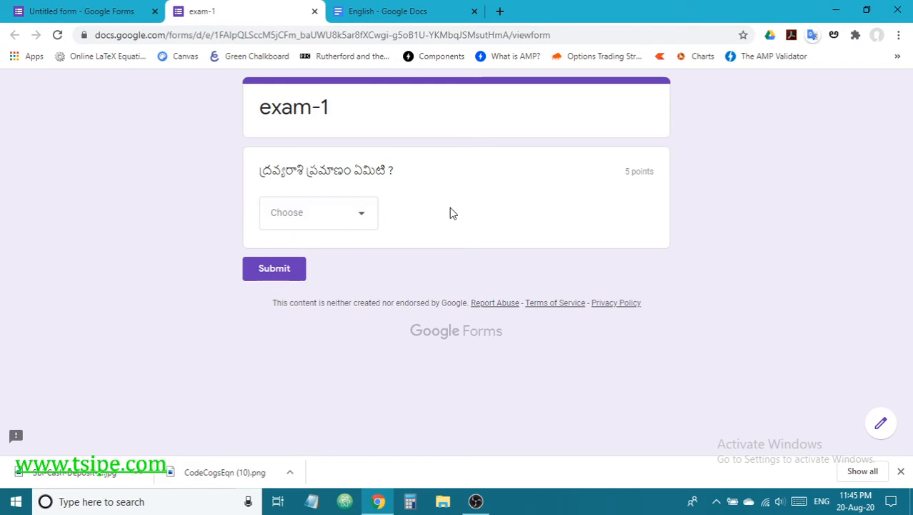
click(366, 218)
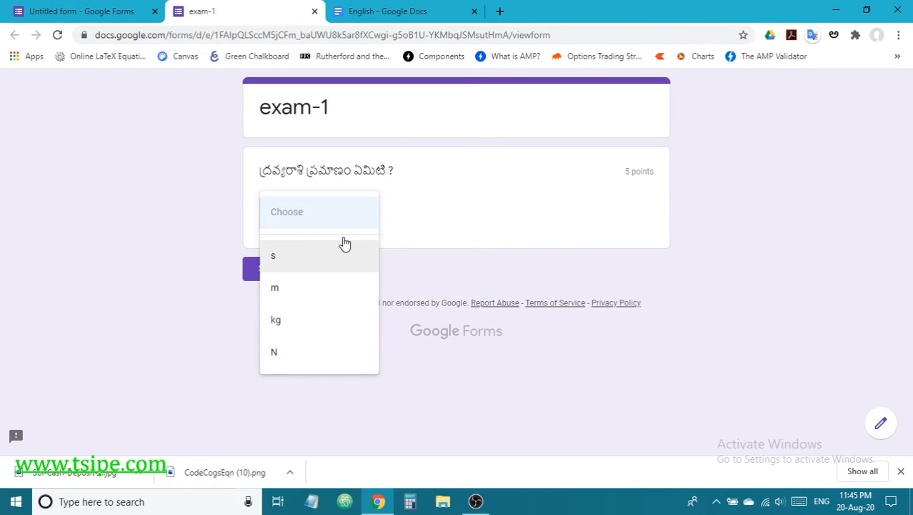
click(367, 212)
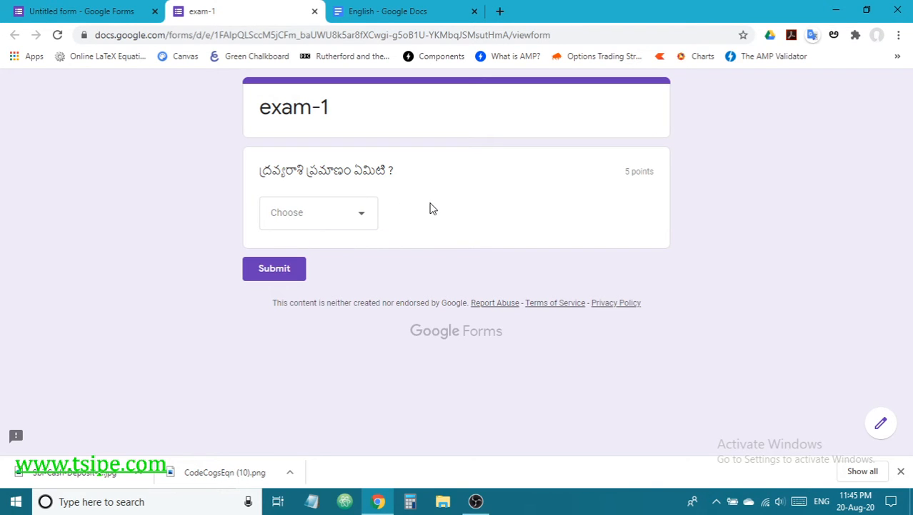
click(315, 13)
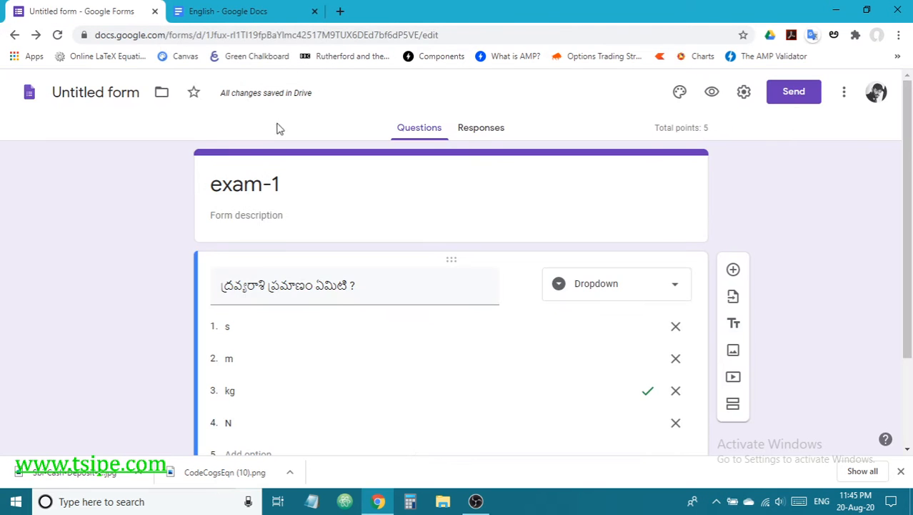
Step: Switch the question back to Multiple choice with kg still correct, and add a second question
click(622, 287)
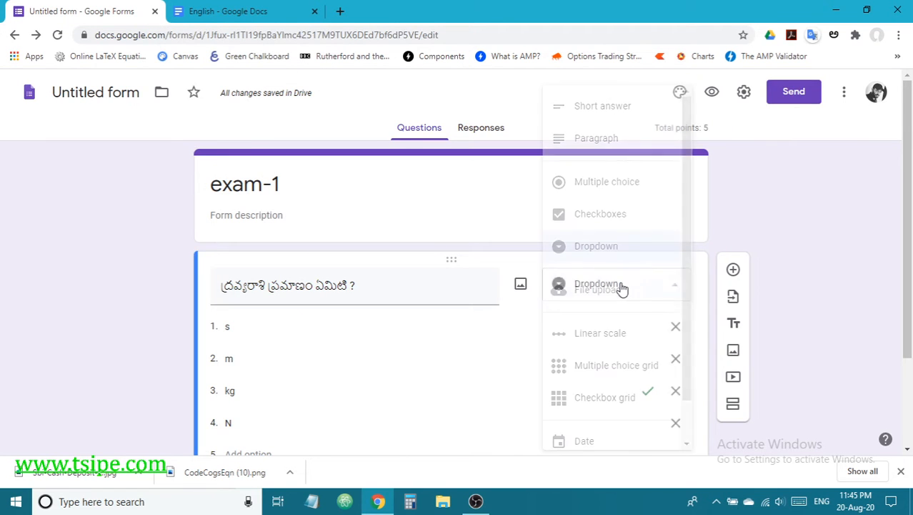
click(620, 195)
scroll(521, 354, down, 2)
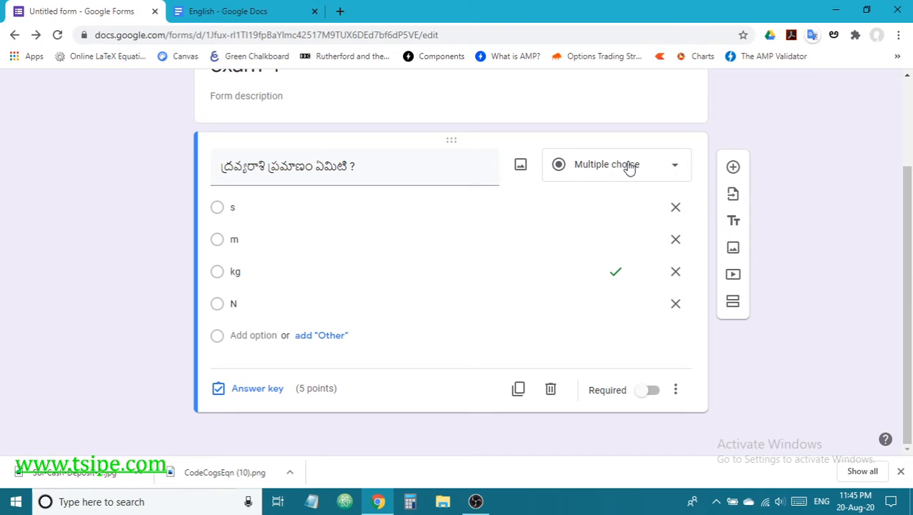
click(604, 173)
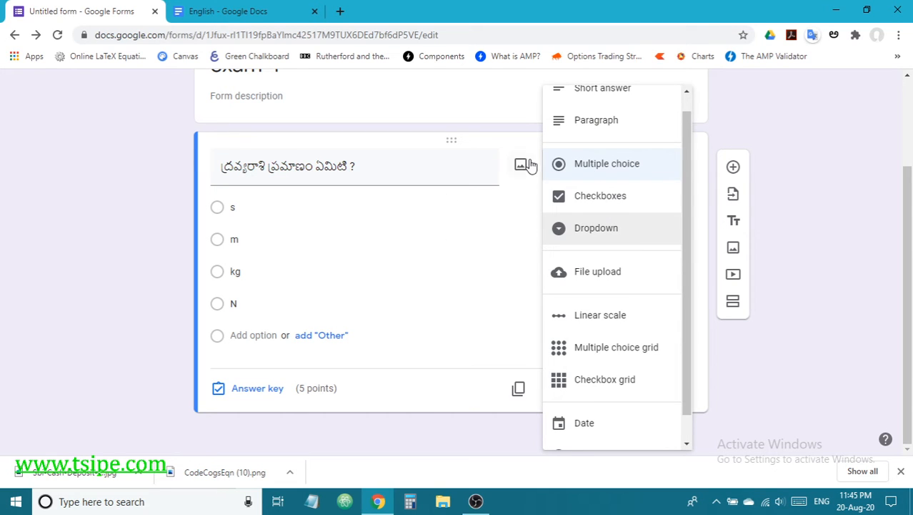
click(598, 169)
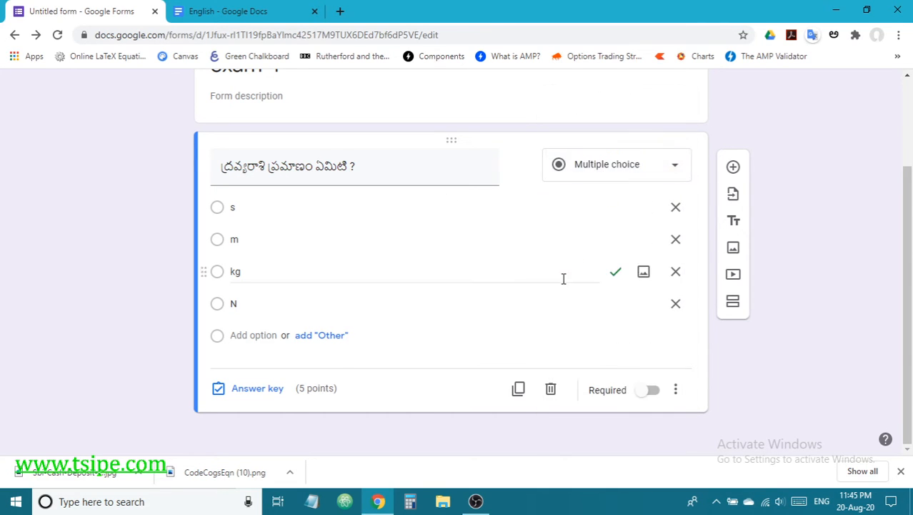
click(419, 335)
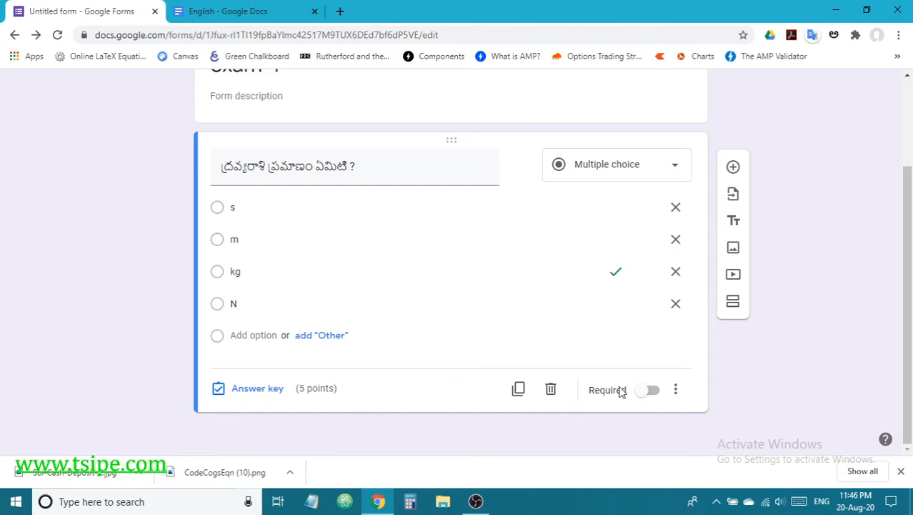
click(735, 167)
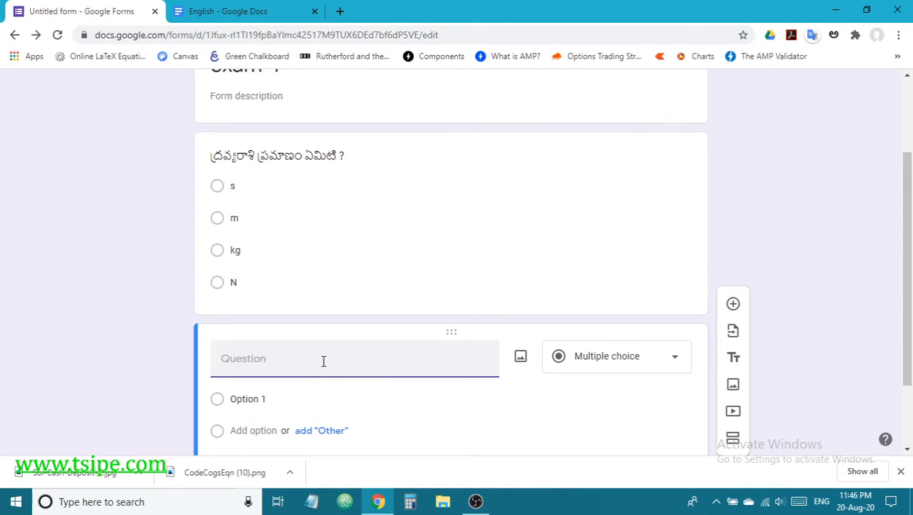
Step: Upload the EQ equation image from the computer into the new question
click(521, 359)
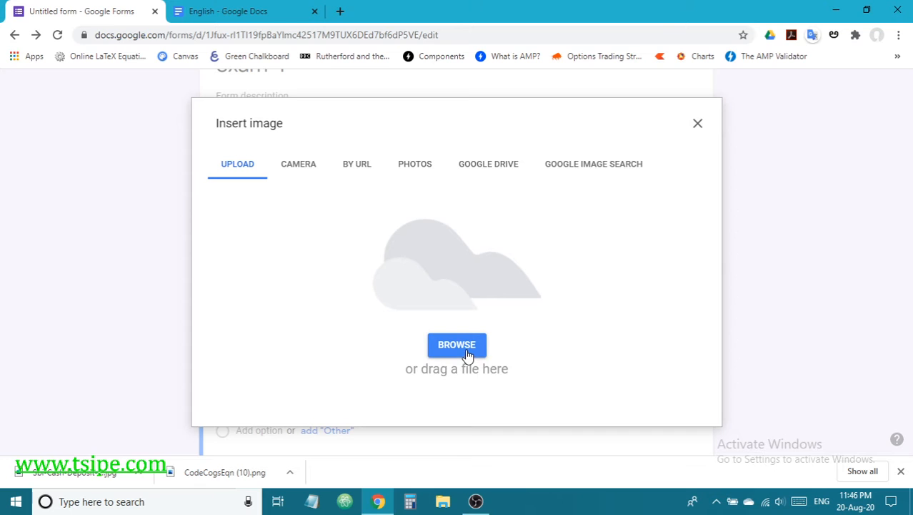
click(466, 350)
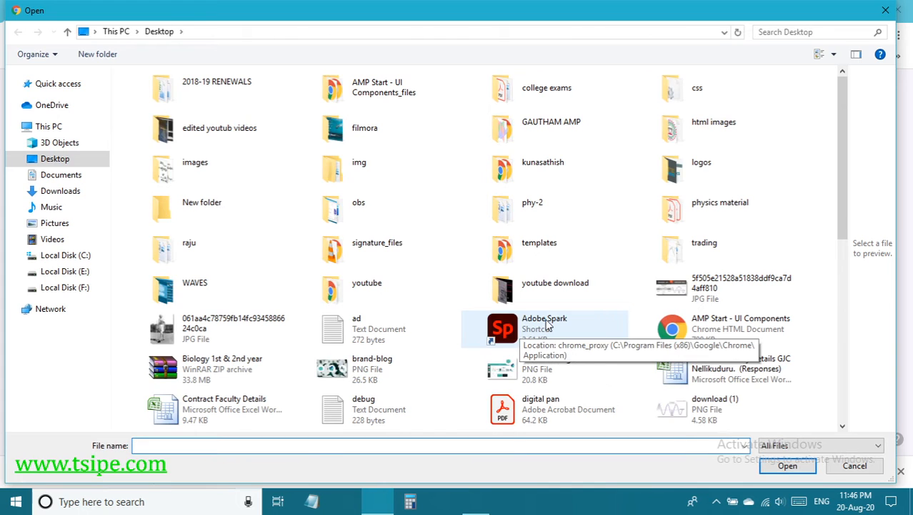
scroll(548, 324, down, 6)
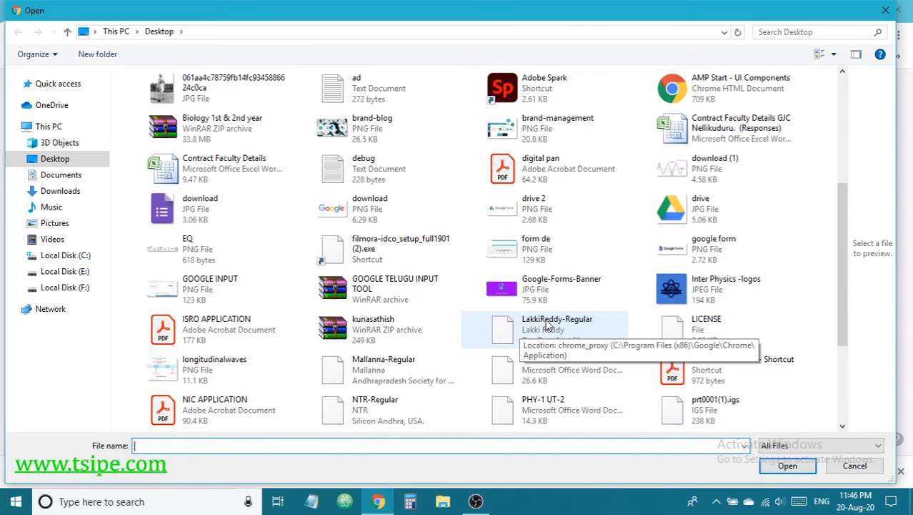
scroll(547, 324, down, 3)
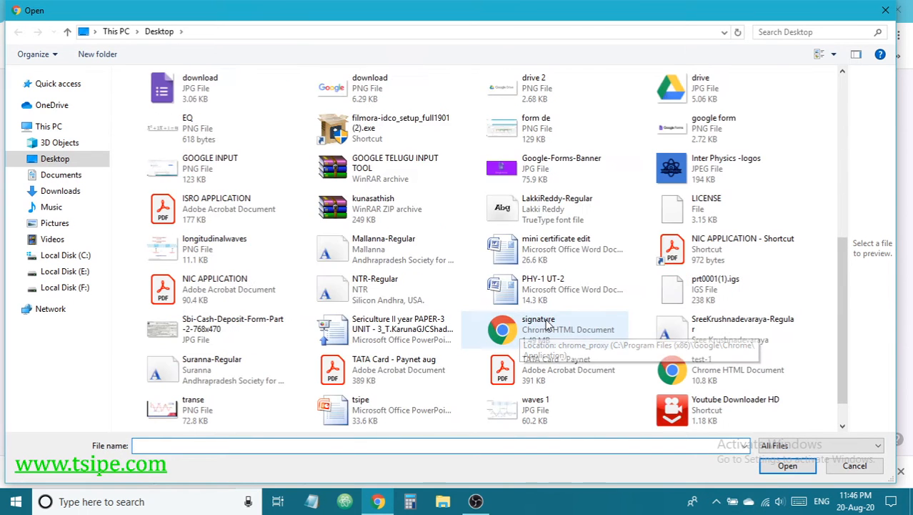
click(396, 286)
scroll(393, 281, up, 8)
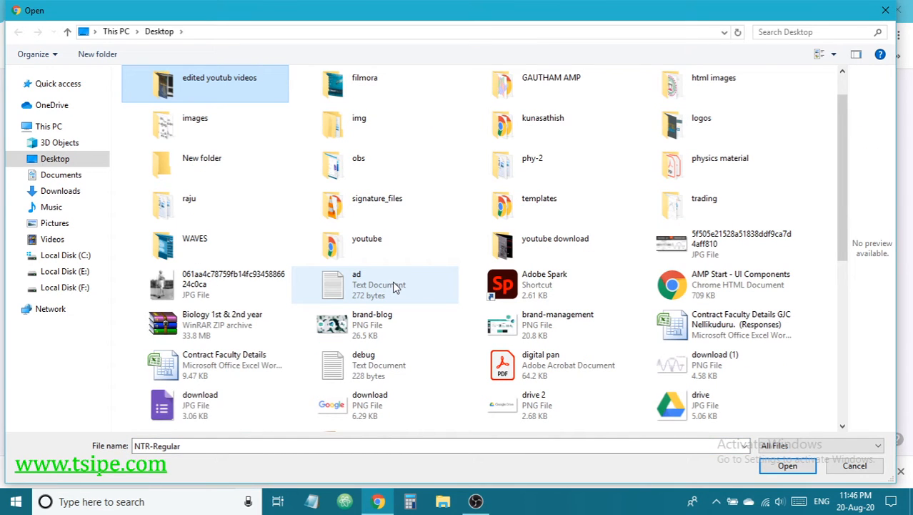
key(q)
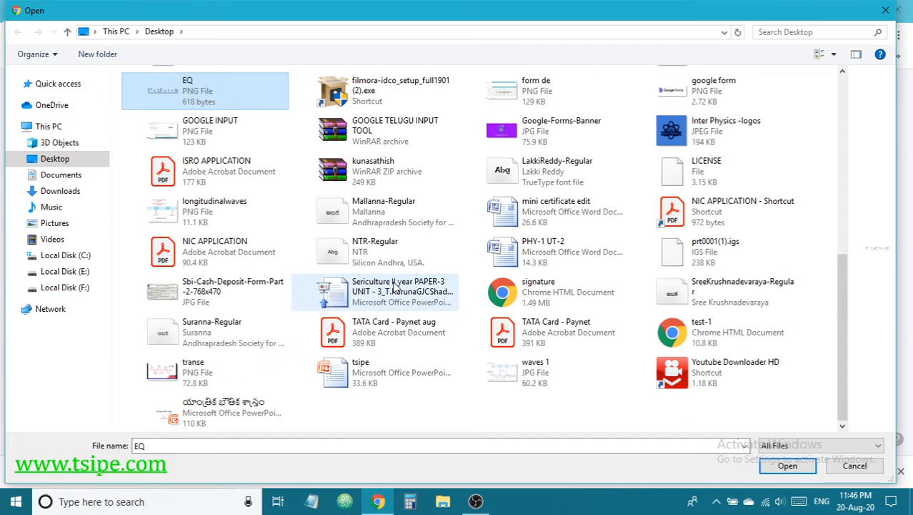
click(790, 466)
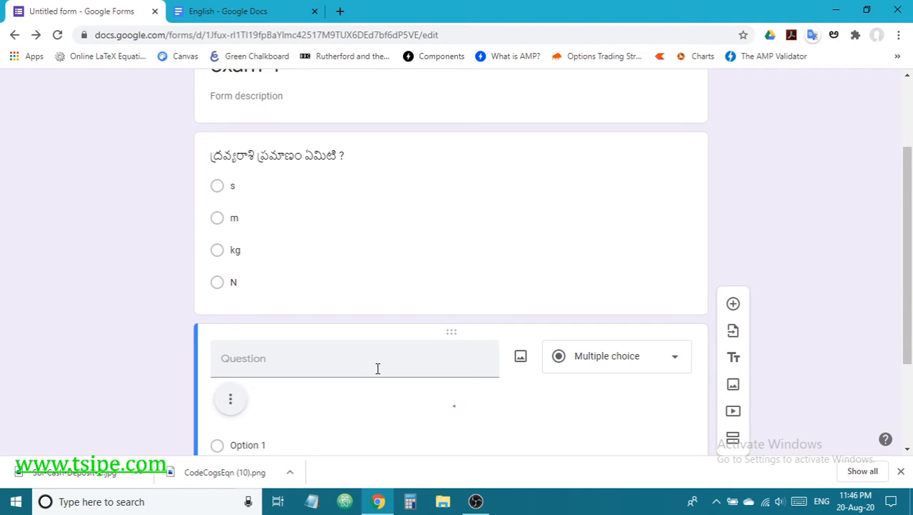
Step: Title the question 'సమీకరణం యొక్క మూలాలు రాయండి.' using Telugu transliteration
click(283, 229)
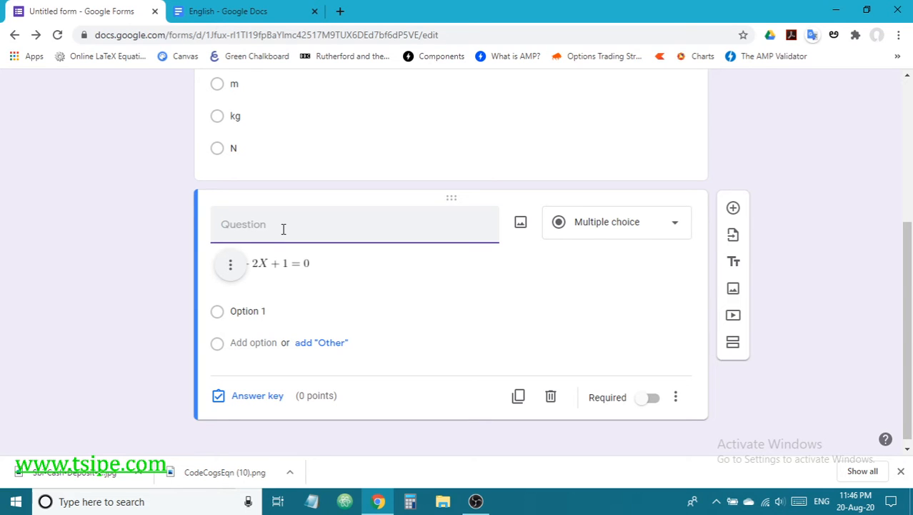
text(sam)
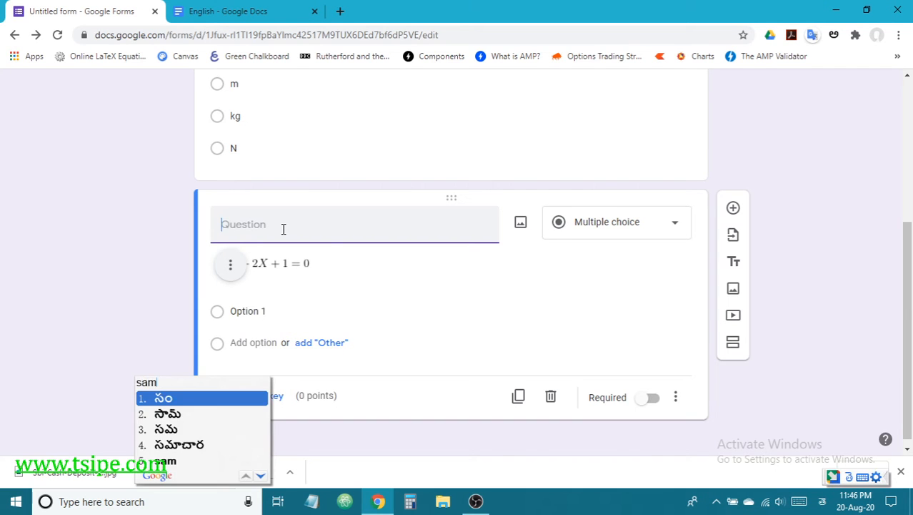
text(ikaranama)
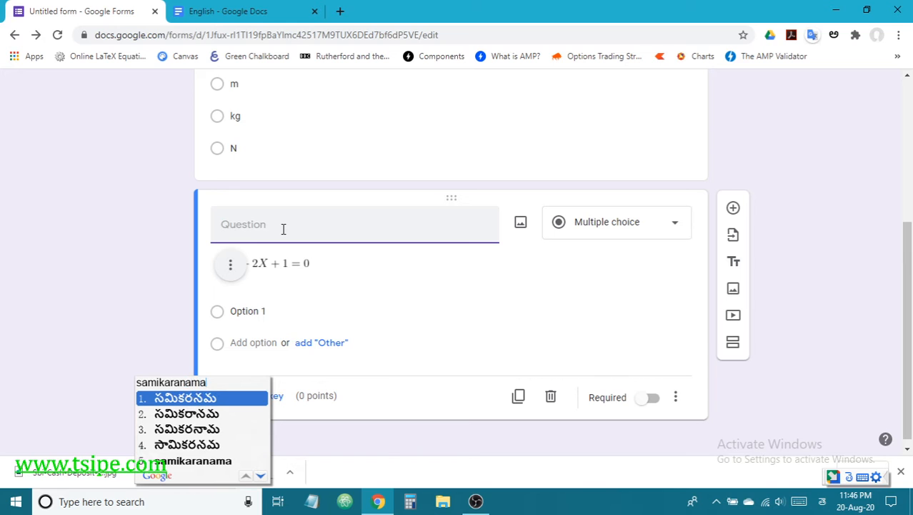
key(BackSpace)
key(space)
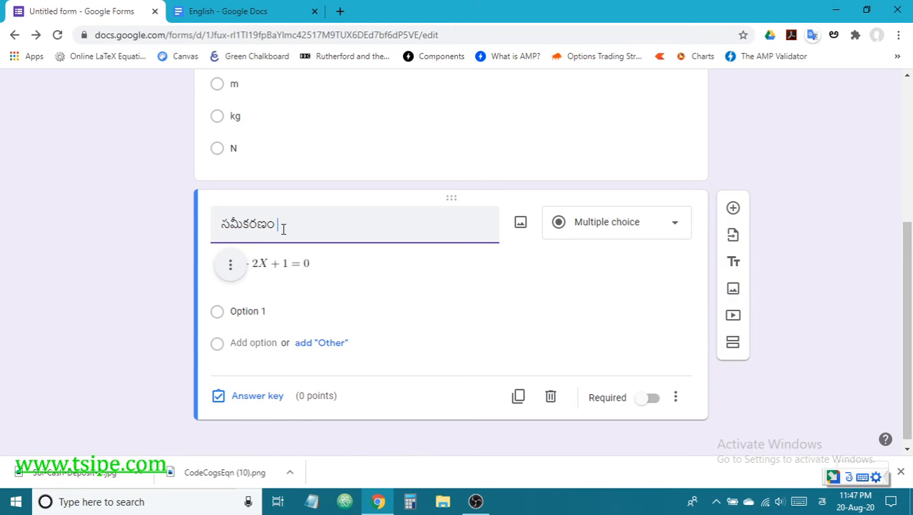
text(yokka)
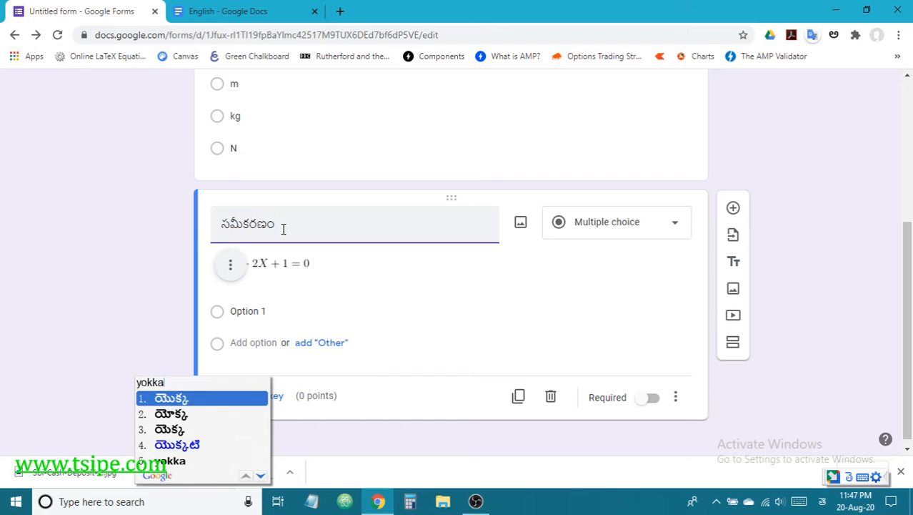
key(space)
text(m)
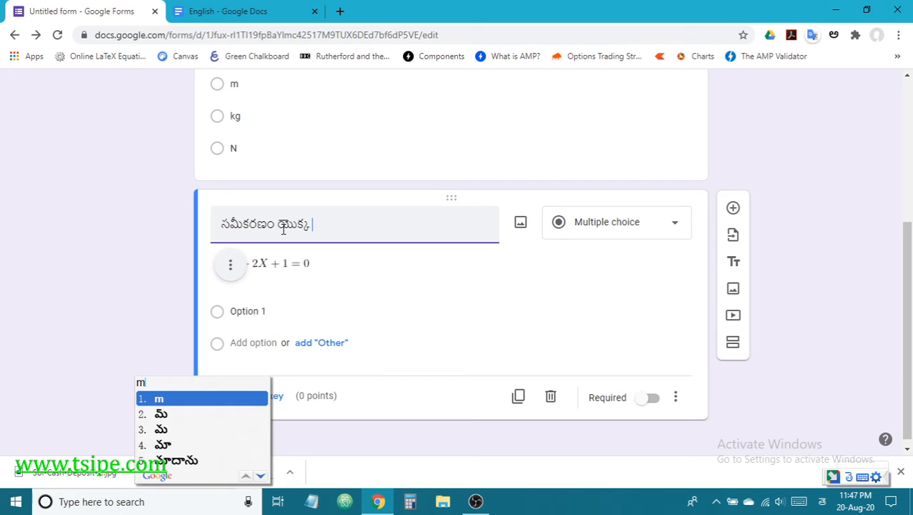
text(oolalu)
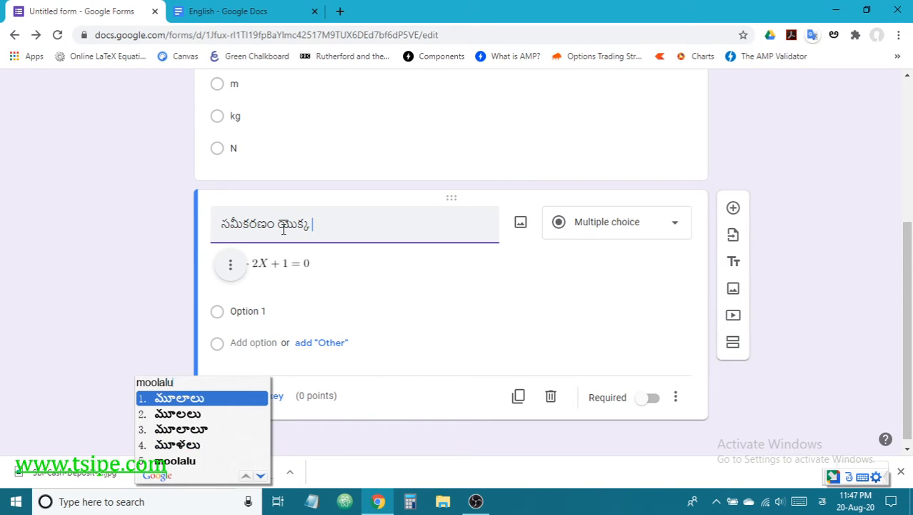
key(space)
text(raayan)
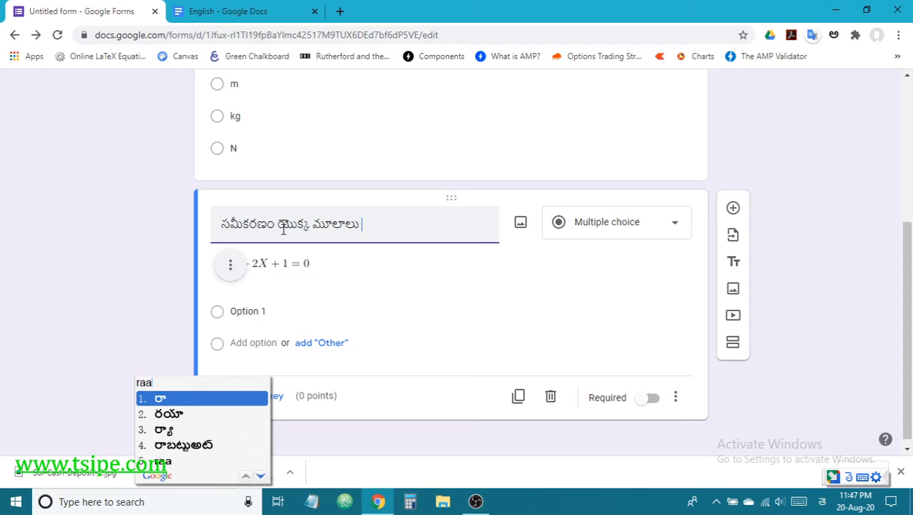
text(di)
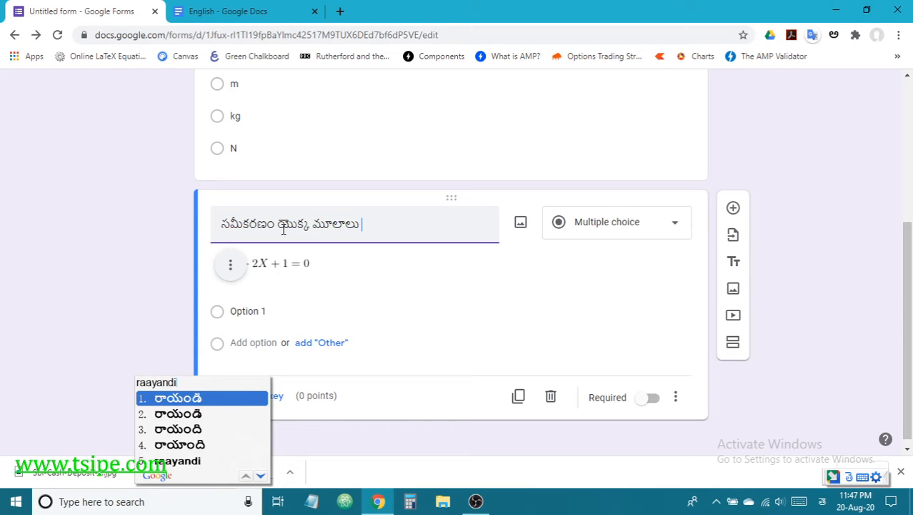
text(.)
click(261, 311)
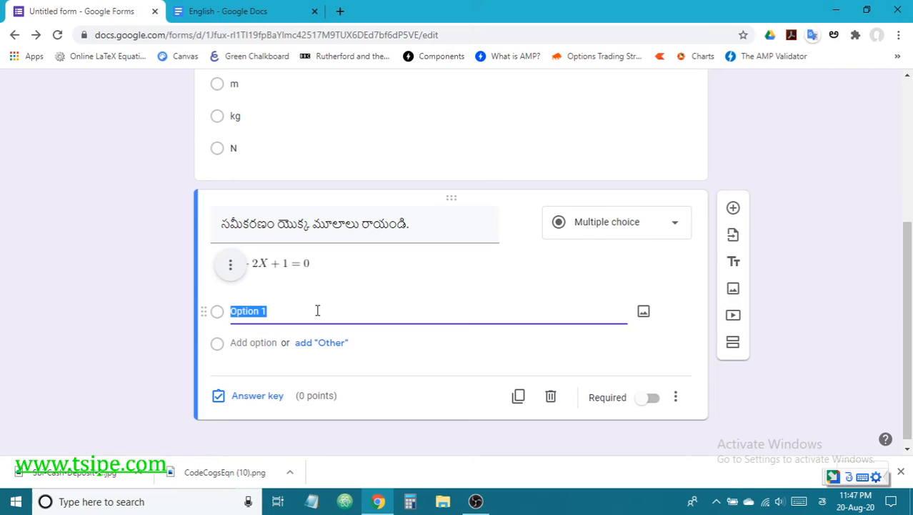
Step: Enter the equation question's four answer choices, starting with 1,1, 2,1 and 2,2
text(1)
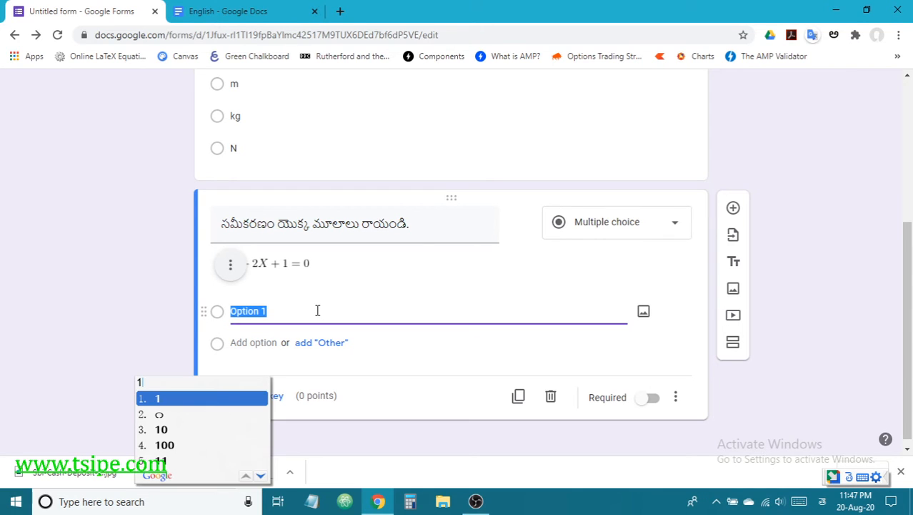
key(Escape)
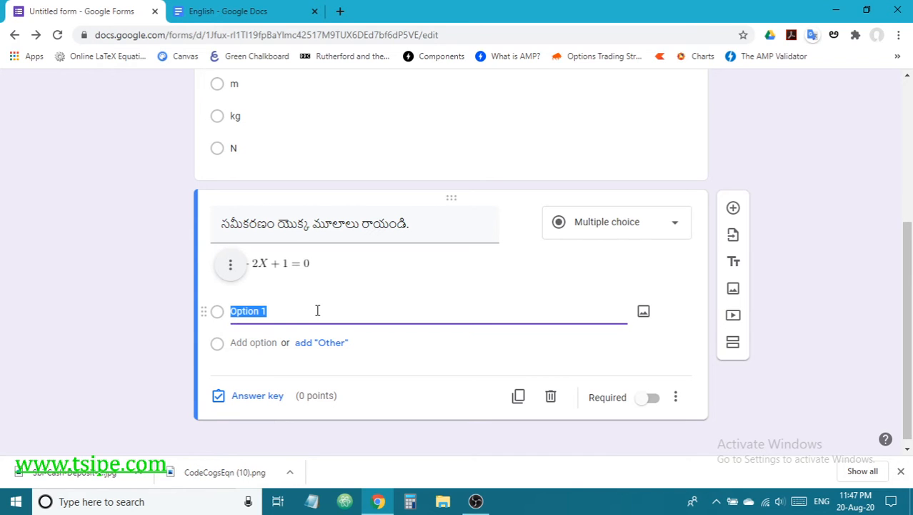
text(1,1)
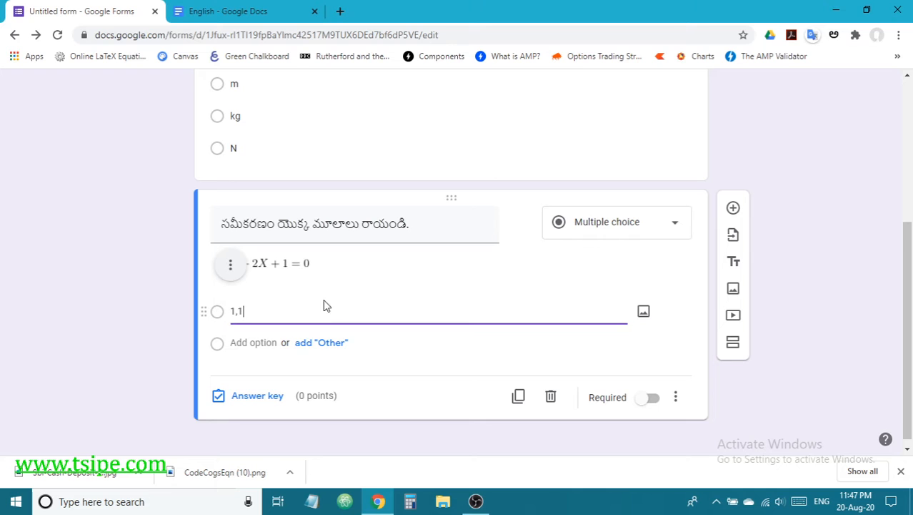
key(Return)
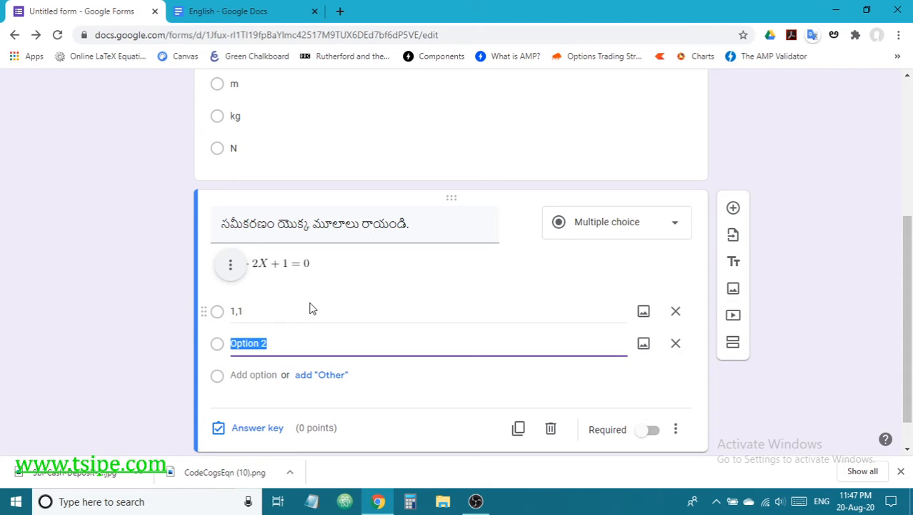
text(1)
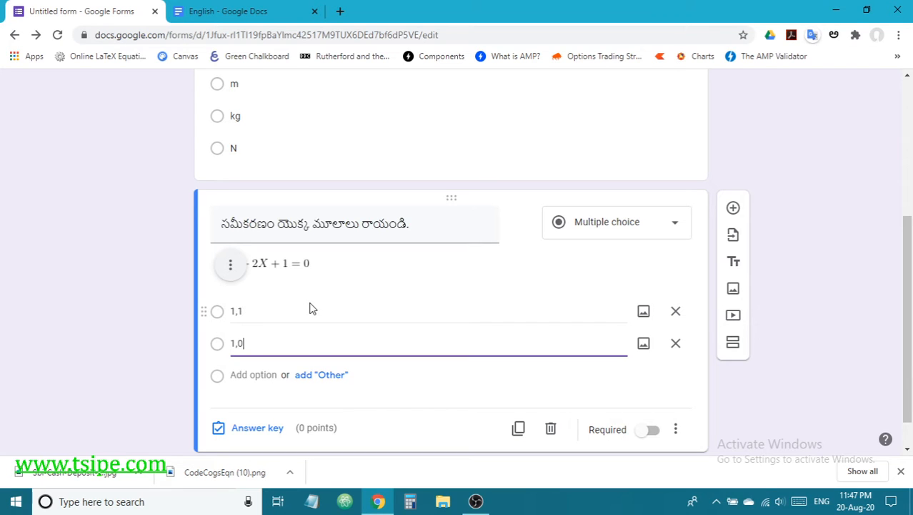
key(Return)
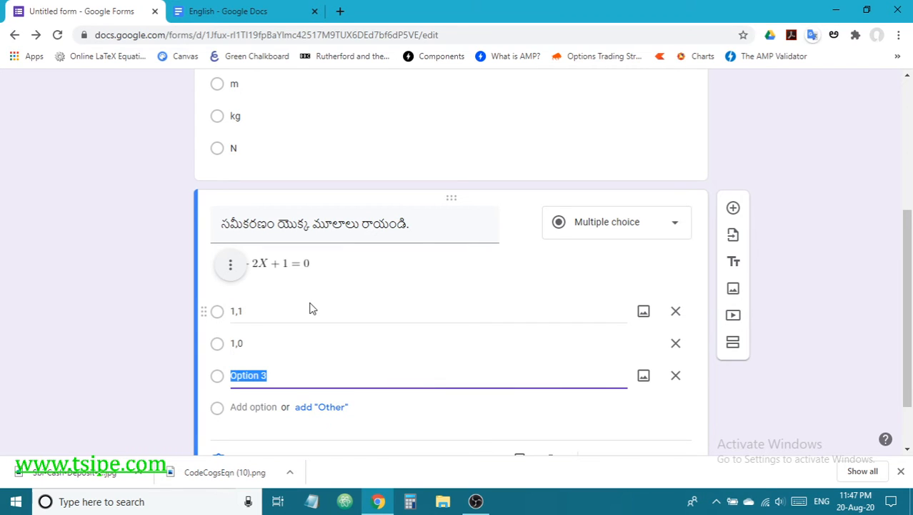
text(2)
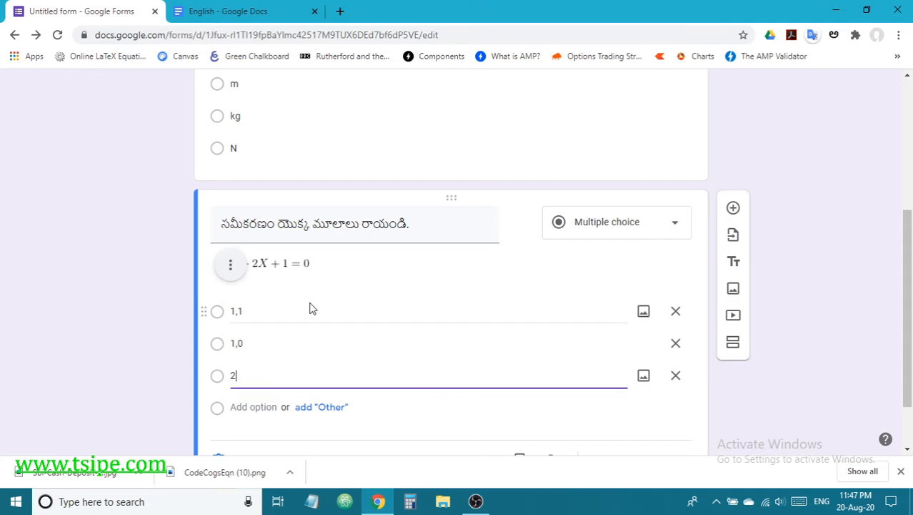
text(,1)
key(Return)
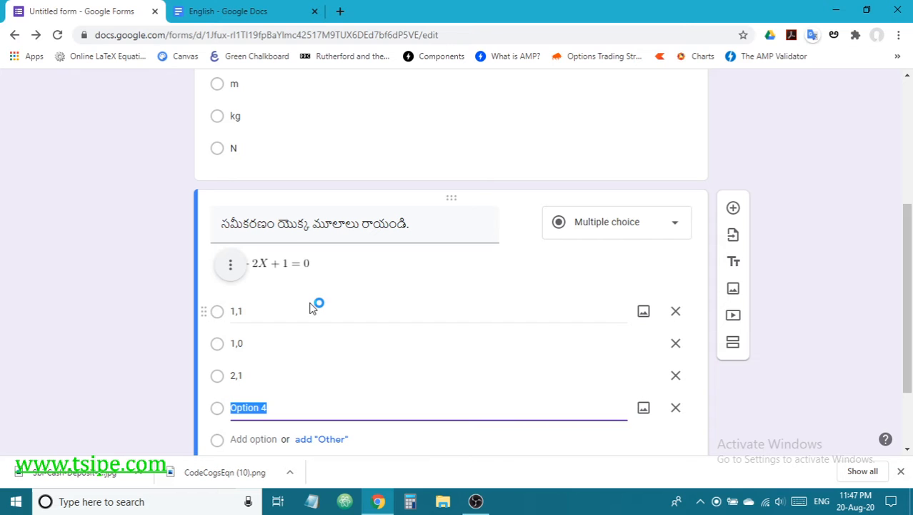
text(2,2)
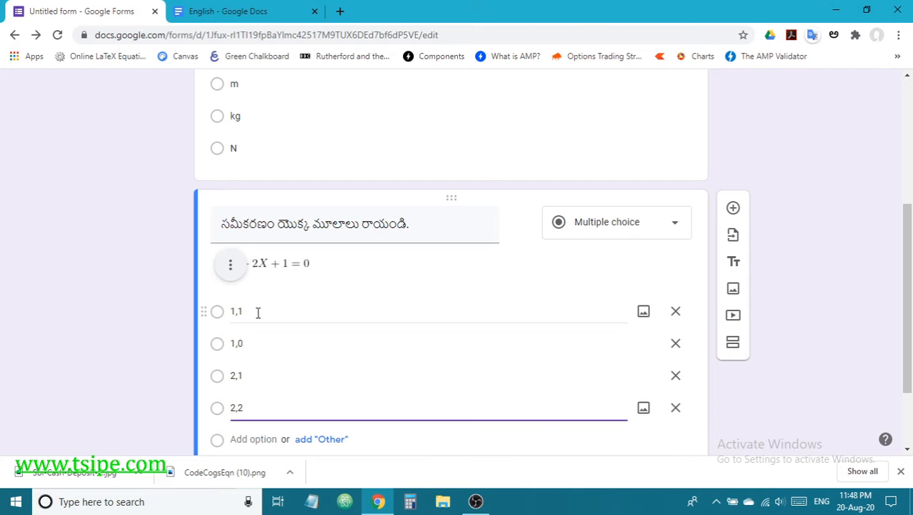
Step: Replace the second option's 1,0 with -1,-1
click(233, 314)
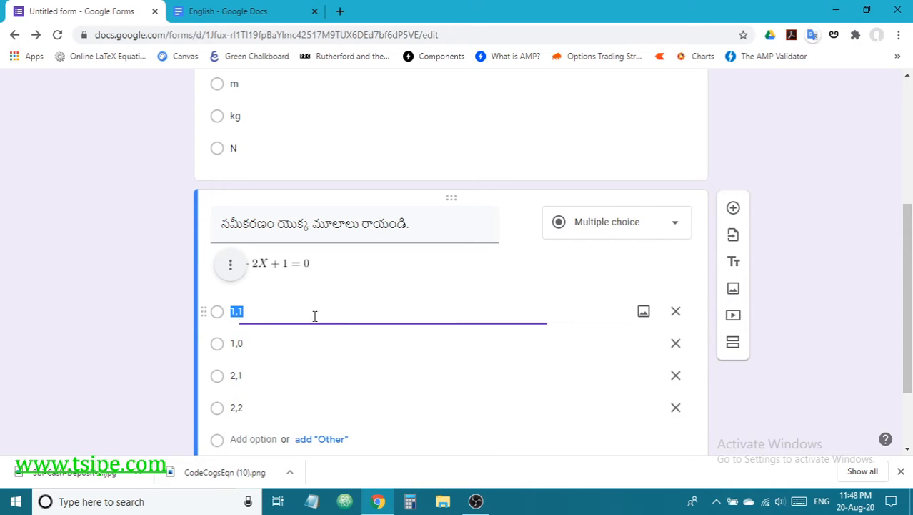
click(243, 411)
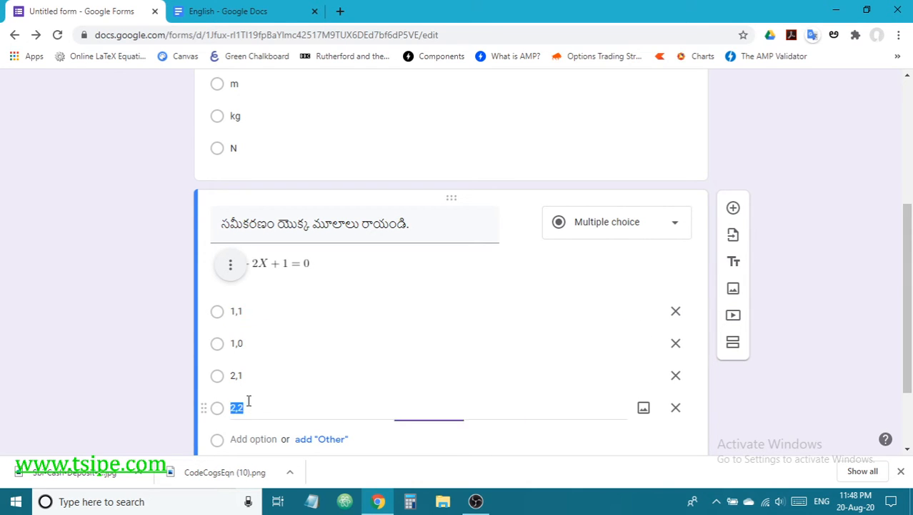
click(250, 343)
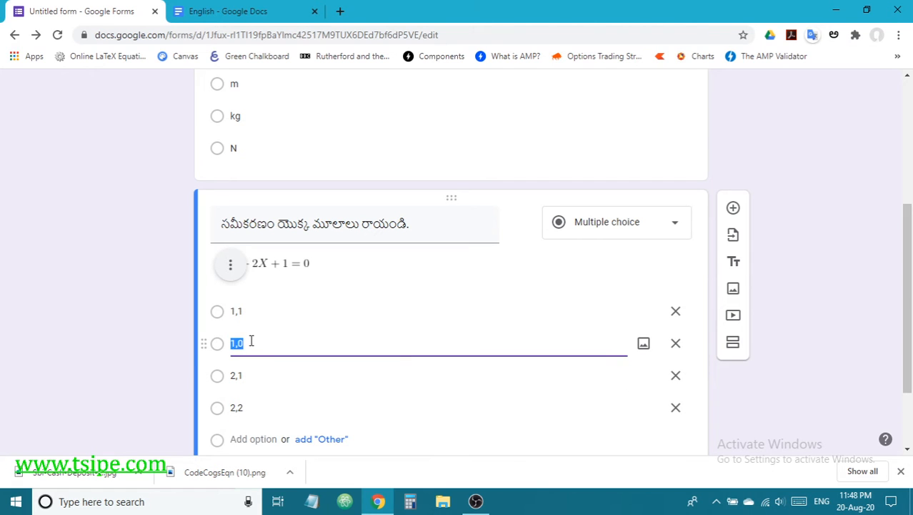
key(BackSpace)
text(1,1)
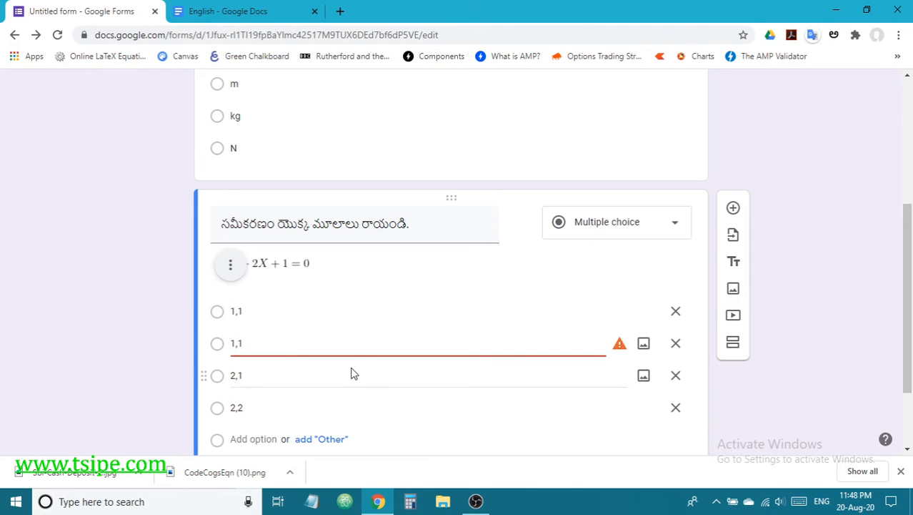
key(BackSpace)
key(BackSpace)
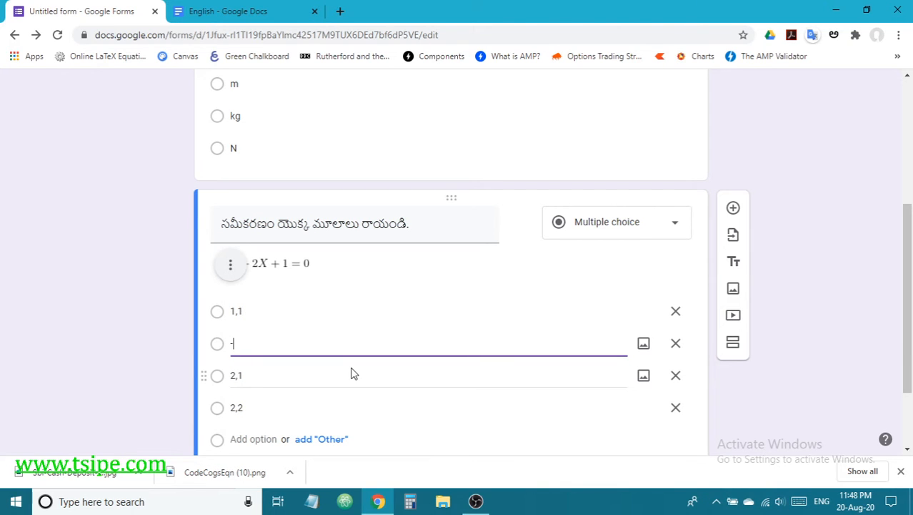
text(1,-1)
click(816, 385)
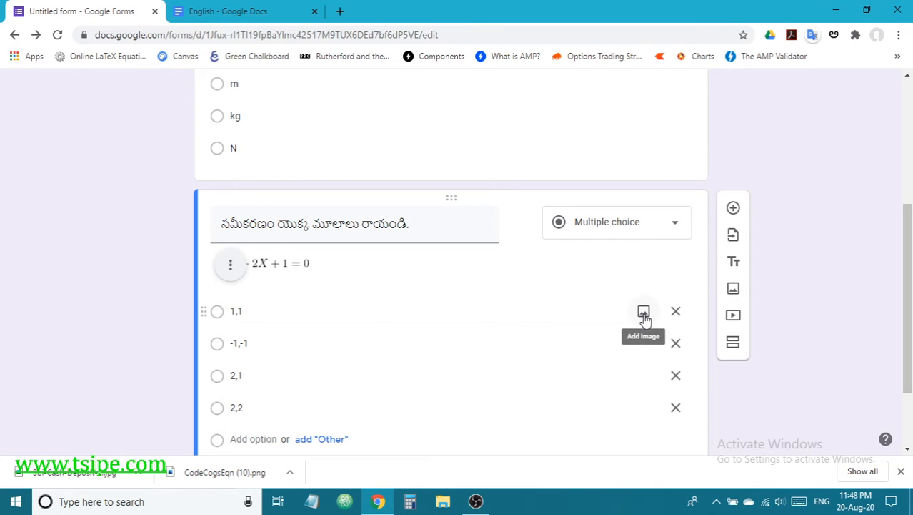
click(643, 312)
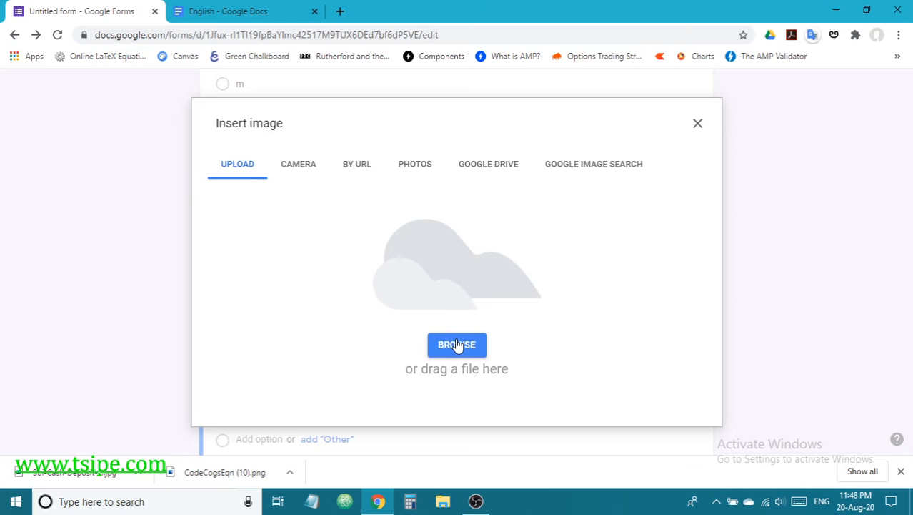
click(457, 344)
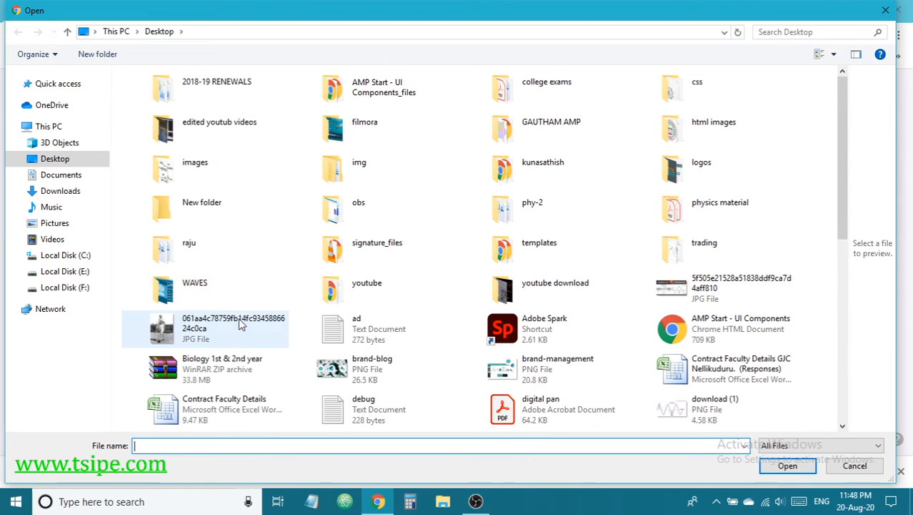
click(241, 324)
key(e)
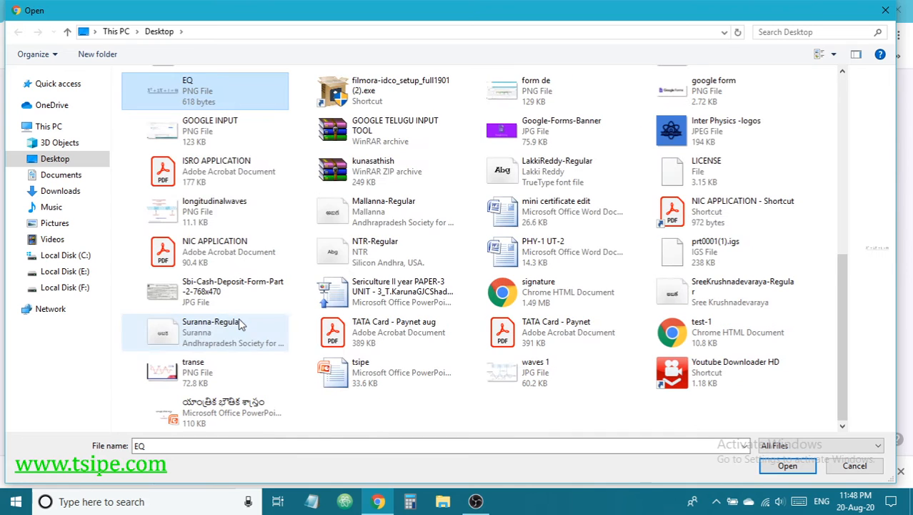
click(787, 468)
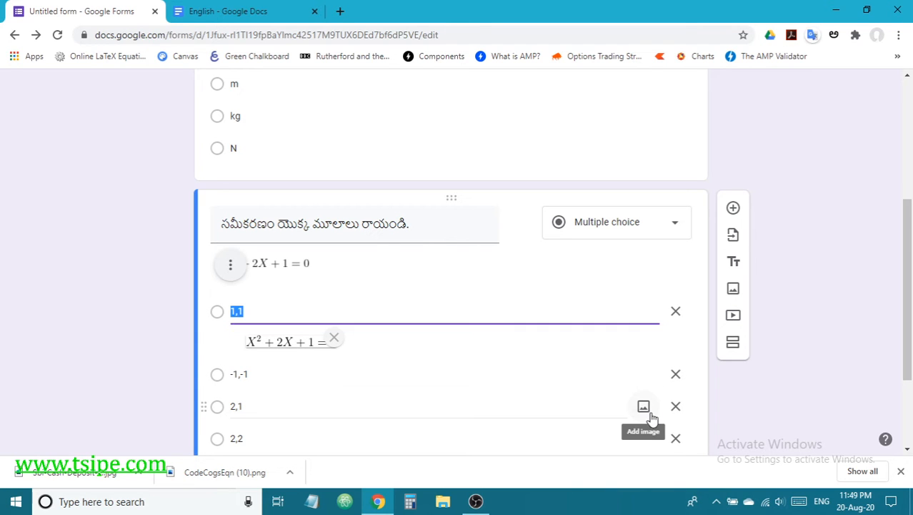
scroll(604, 406, down, 1)
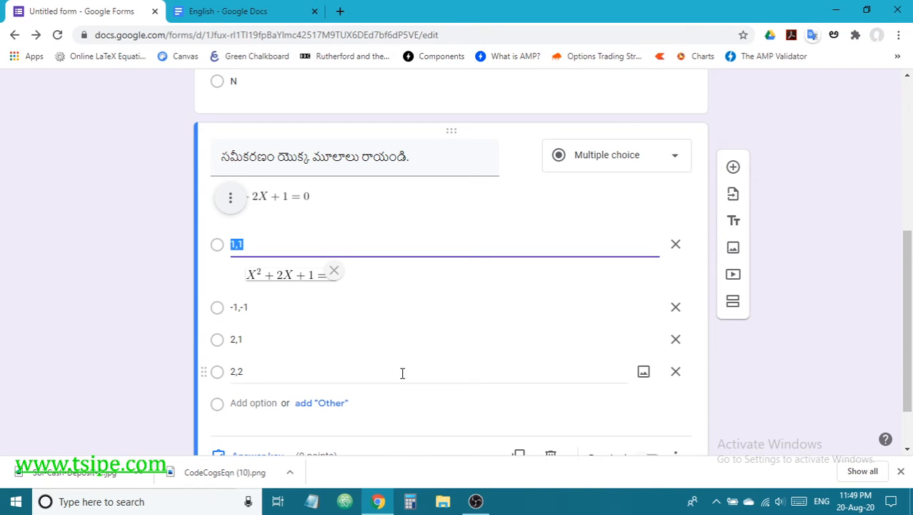
click(336, 271)
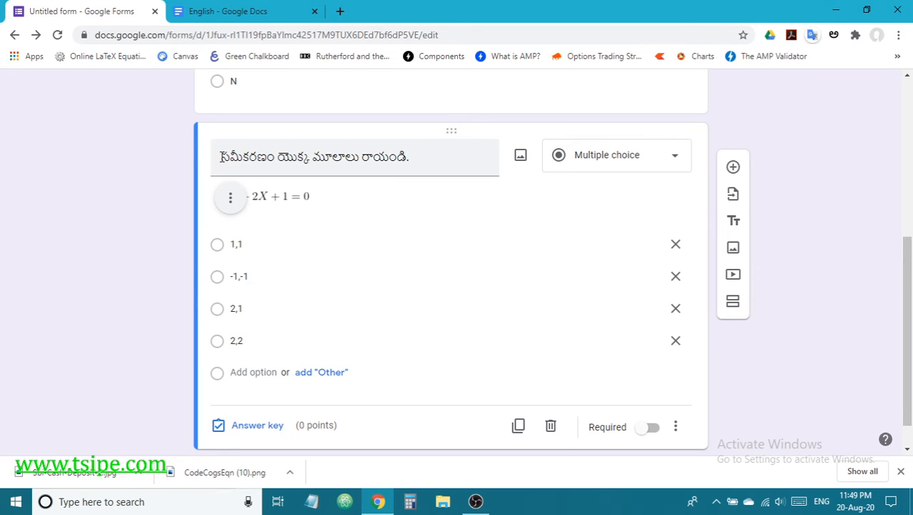
Step: Set the equation question's answer key to -1,-1
triple_click(292, 151)
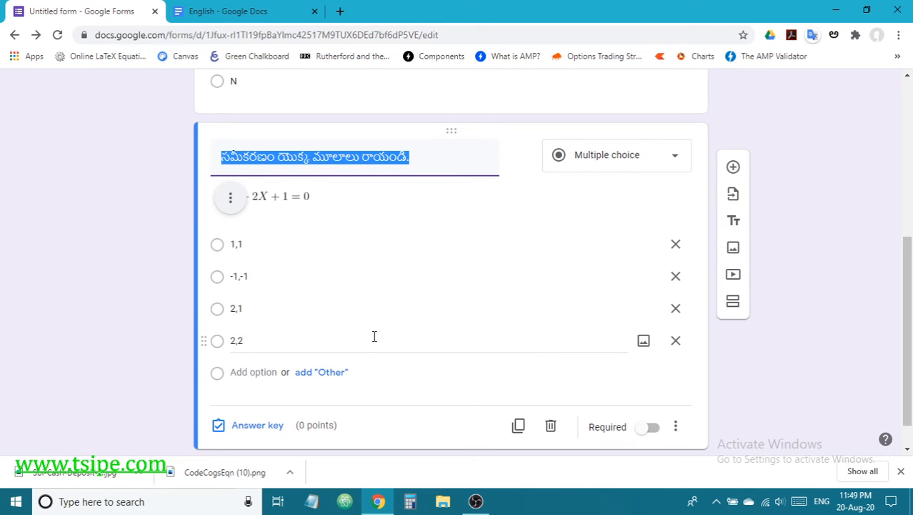
click(265, 427)
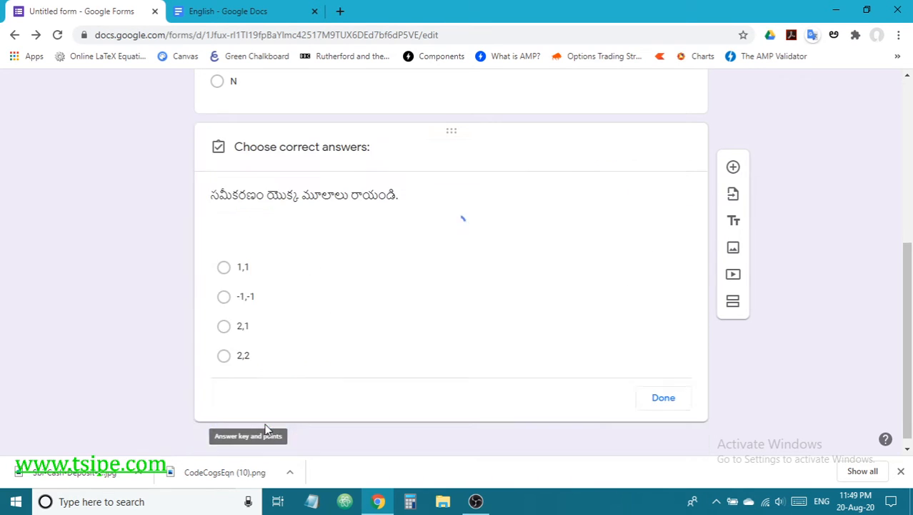
click(225, 303)
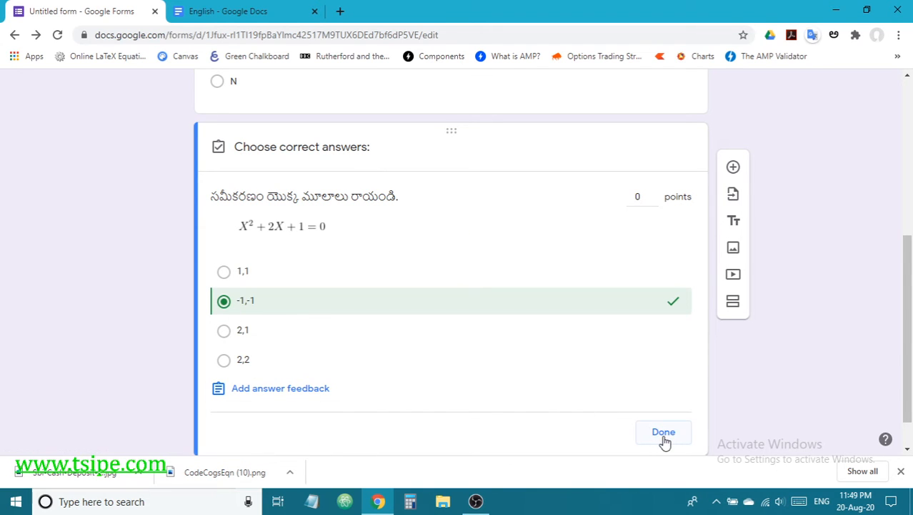
click(663, 433)
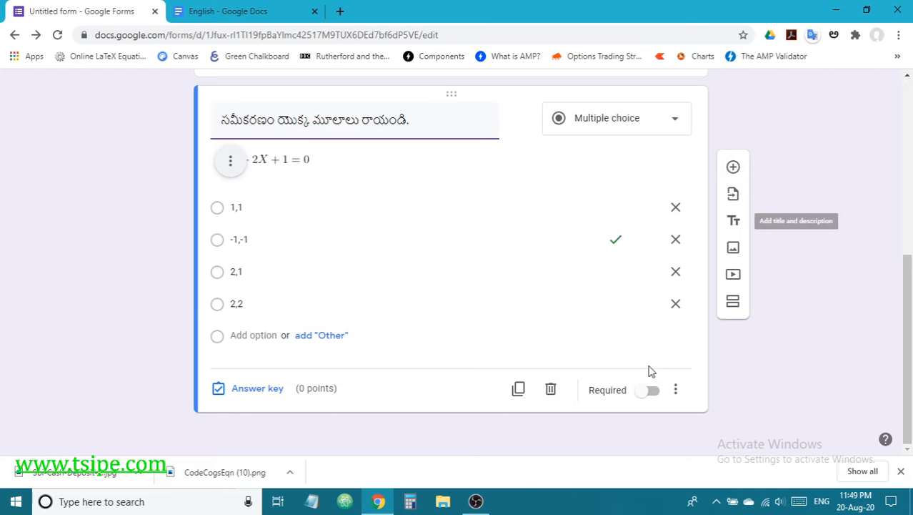
scroll(303, 307, up, 2)
scroll(303, 304, up, 2)
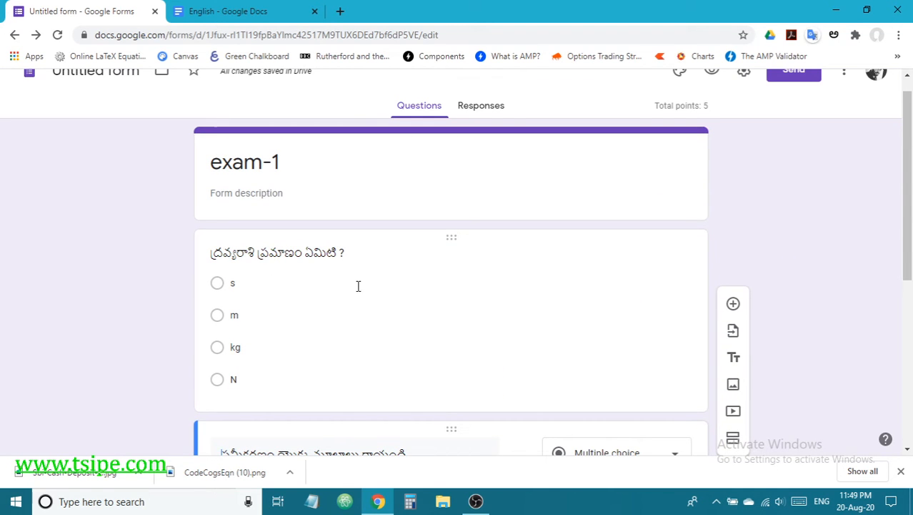
scroll(463, 338, down, 5)
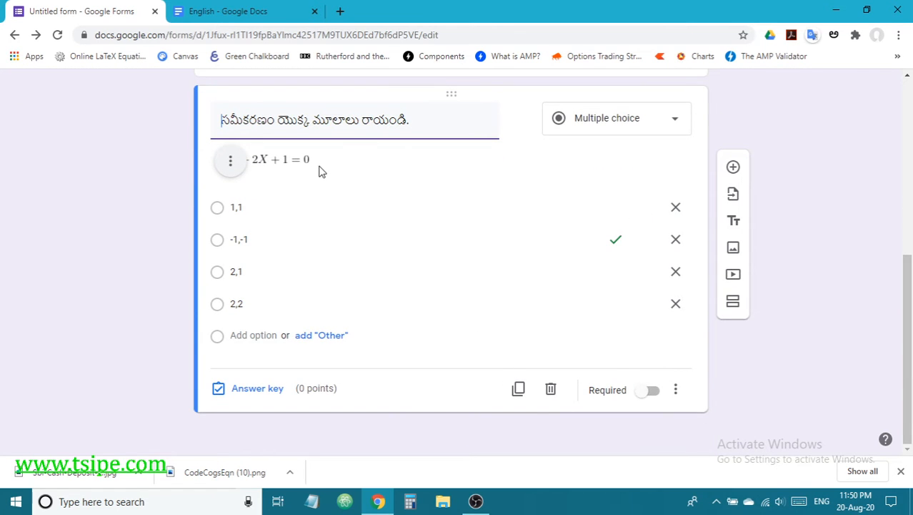
scroll(443, 271, up, 3)
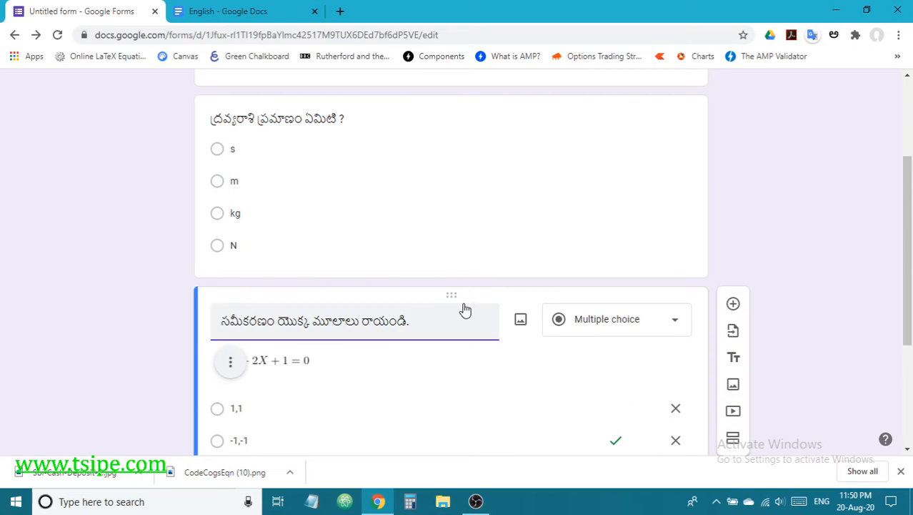
scroll(463, 309, up, 2)
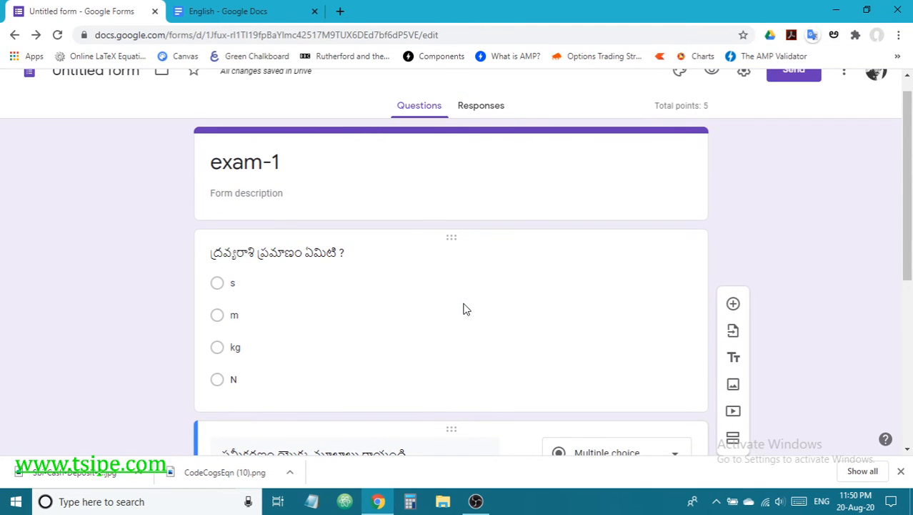
scroll(463, 308, down, 2)
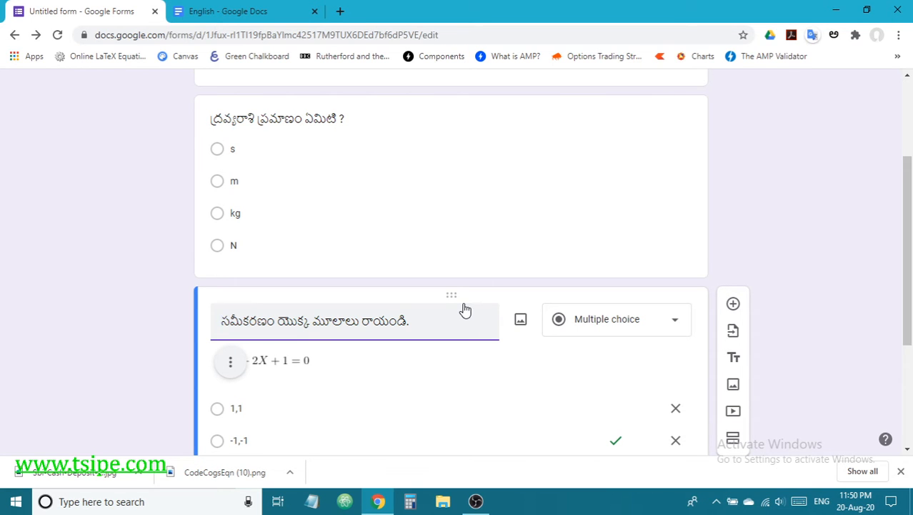
scroll(610, 348, down, 2)
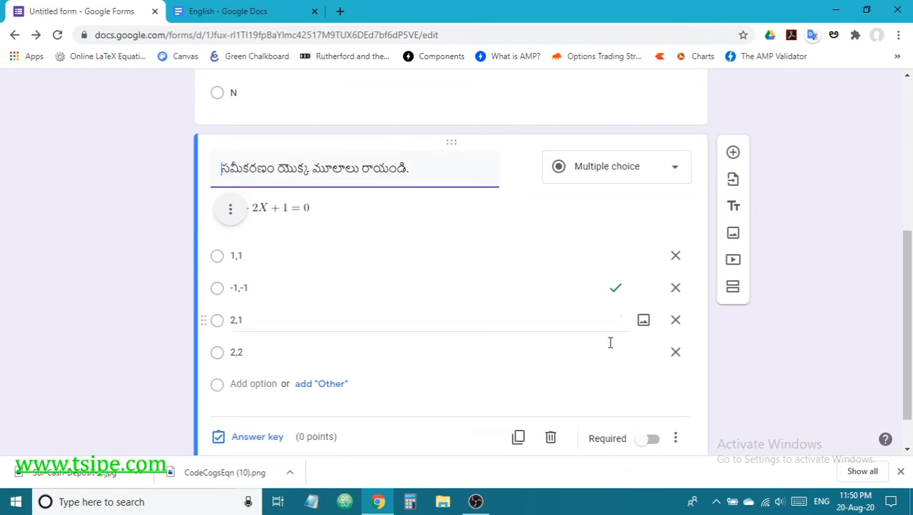
scroll(611, 342, down, 1)
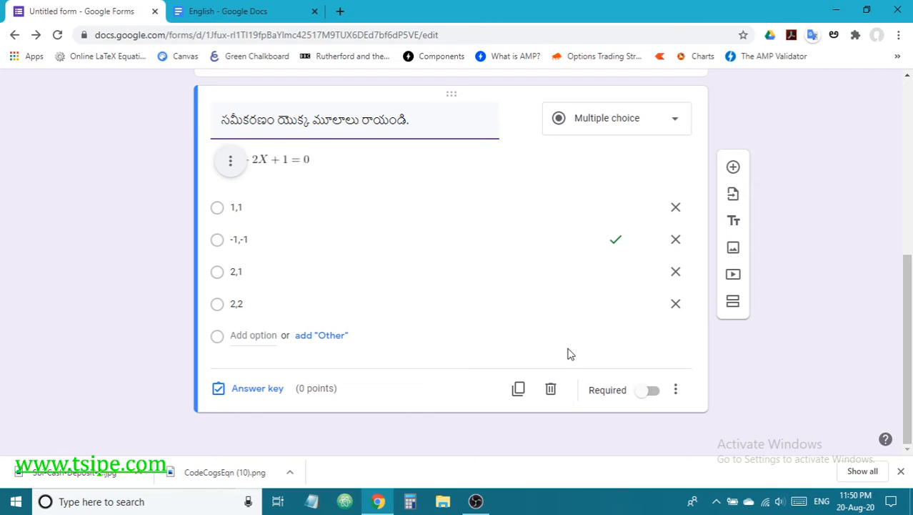
scroll(487, 326, up, 5)
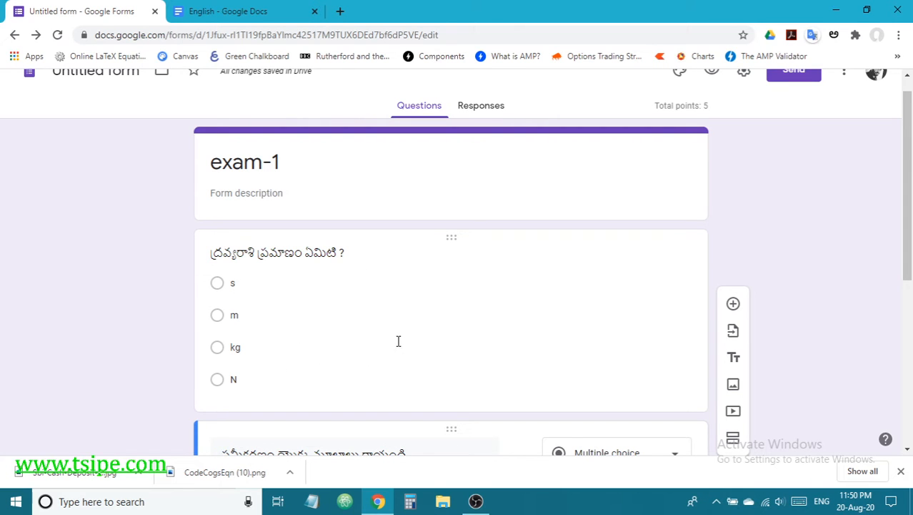
scroll(398, 341, down, 5)
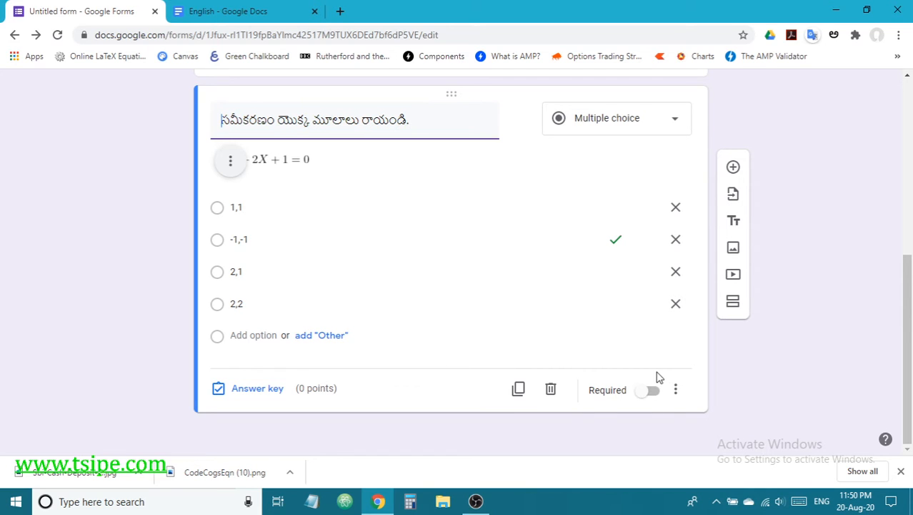
Step: Add a new question titled 'రామయ్య ఏ సంధి ?' copied from the notes document
click(734, 168)
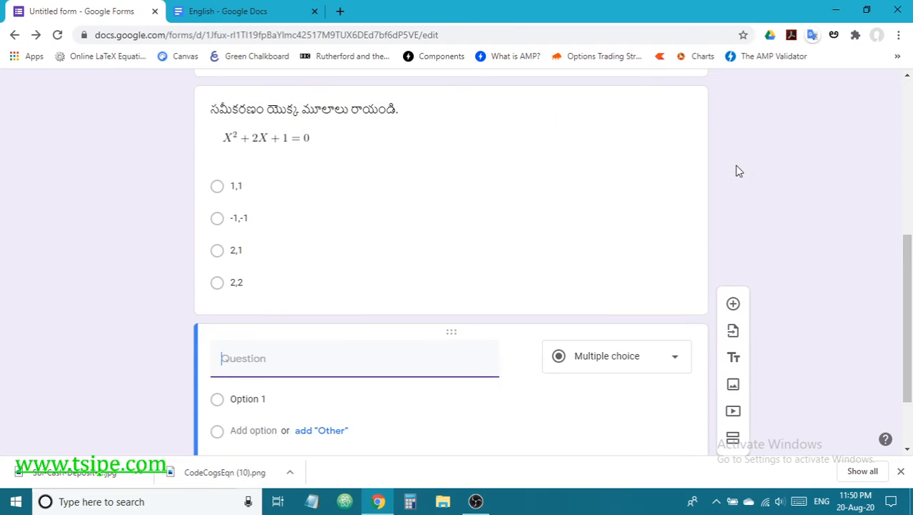
click(243, 12)
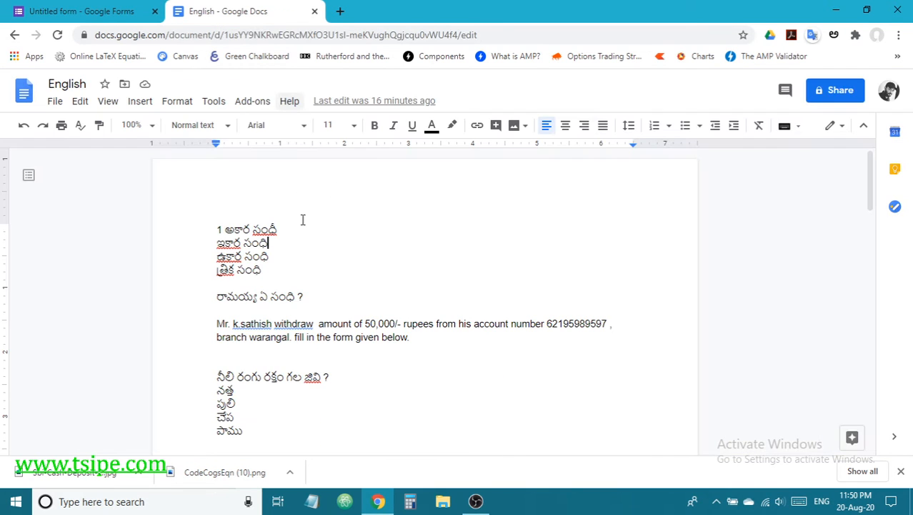
drag(307, 296, 193, 295)
key(ctrl+c)
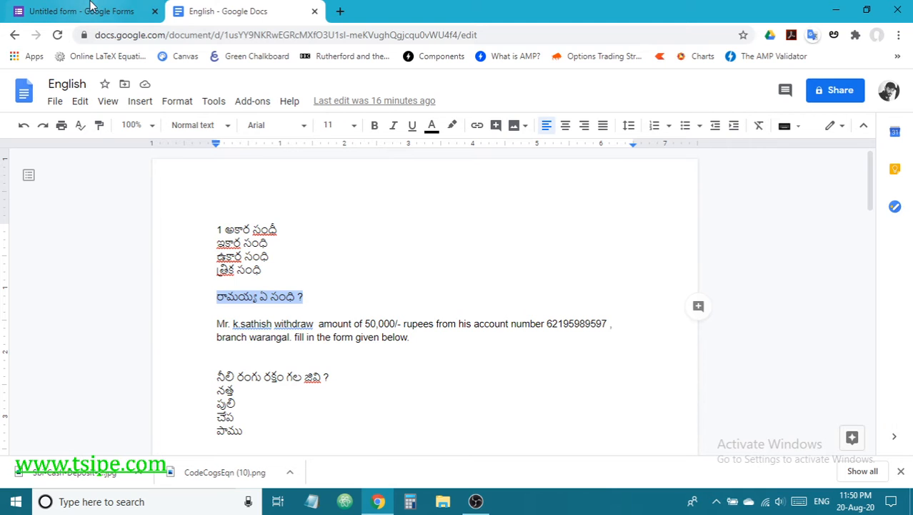
click(82, 12)
key(ctrl+v)
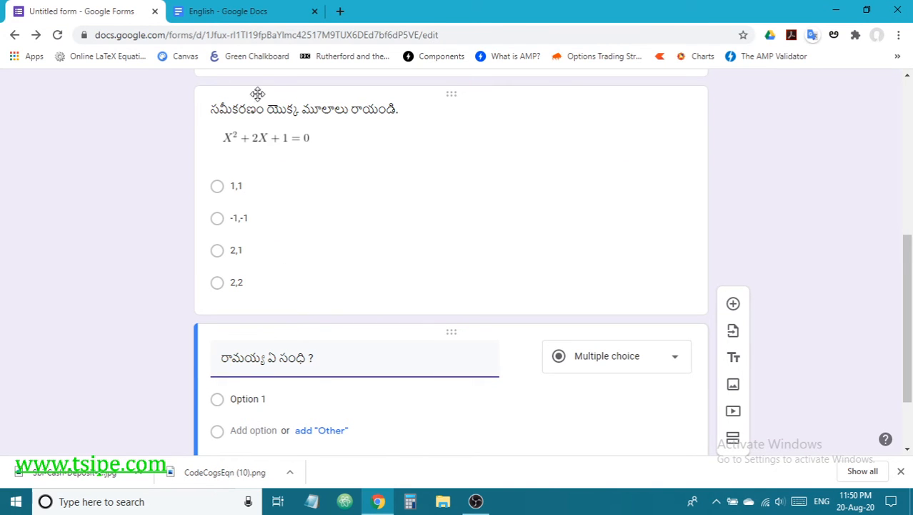
Step: Paste అకార సంధీ from the notes as the first option and add another row
click(243, 11)
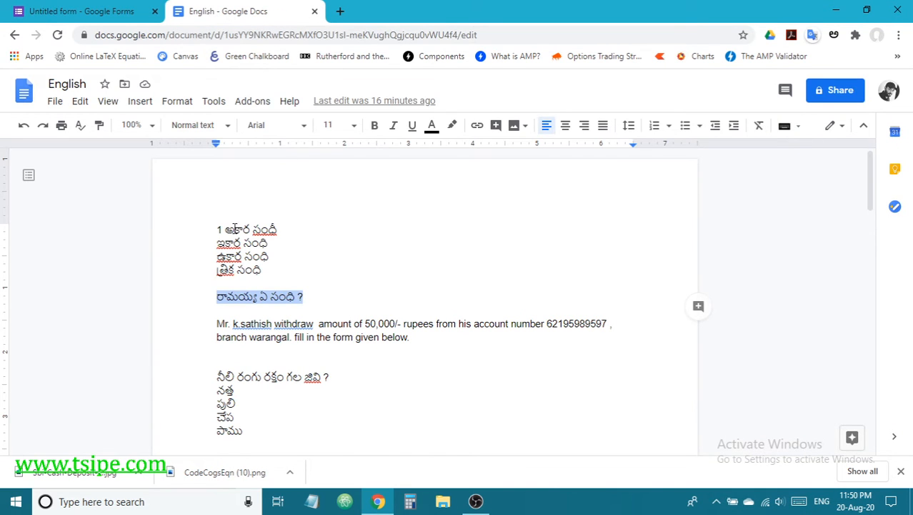
drag(226, 229, 285, 233)
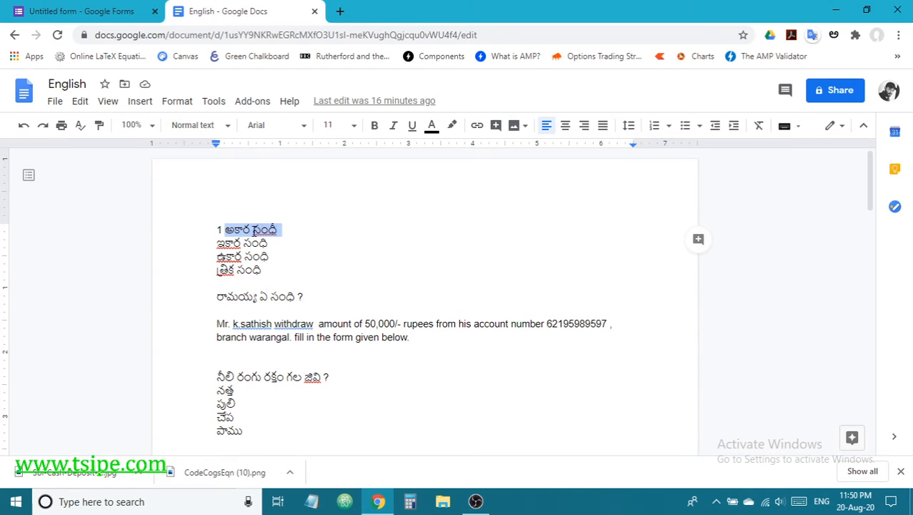
click(84, 13)
click(248, 398)
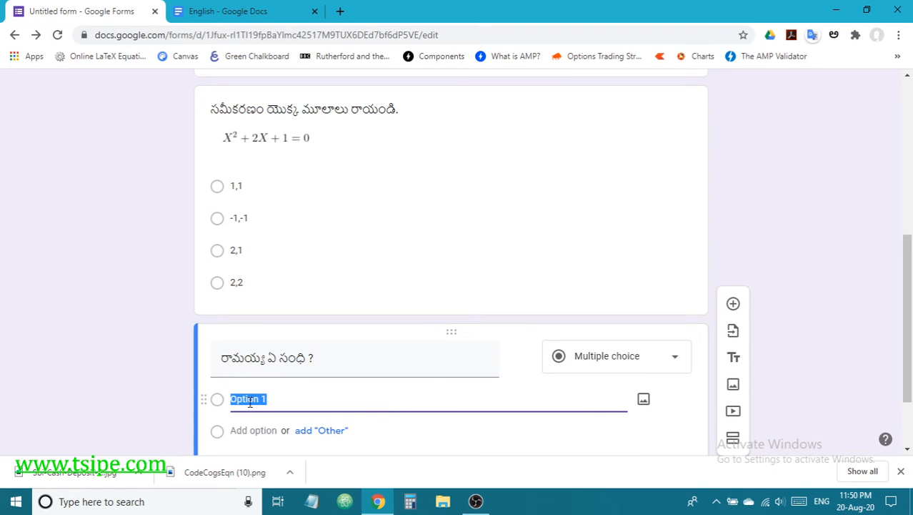
key(ctrl+v)
key(Return)
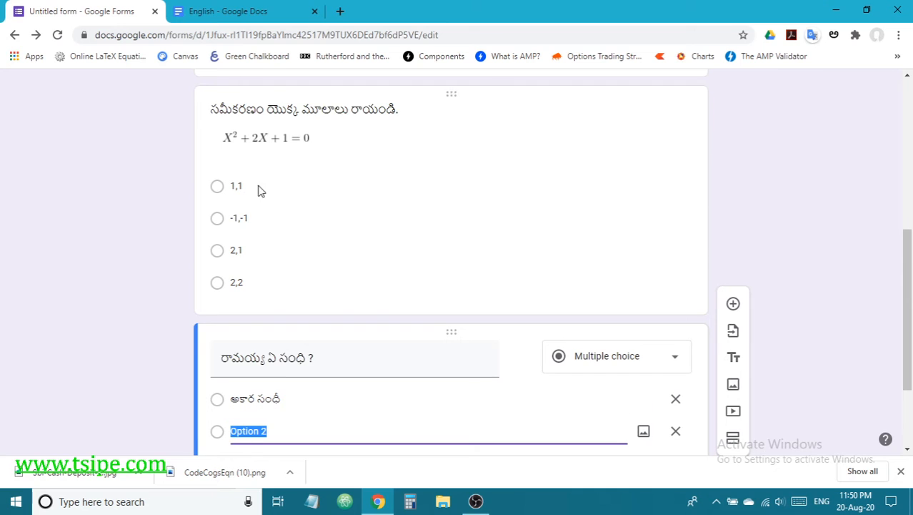
Step: Paste the remaining options ఇకార సంధి, ఉకార సంధి and త్రిక సంధి from the notes
click(221, 13)
mouse_move(217, 239)
mouse_down()
mouse_move(278, 251)
mouse_move(221, 259)
mouse_move(215, 248)
mouse_up()
click(276, 254)
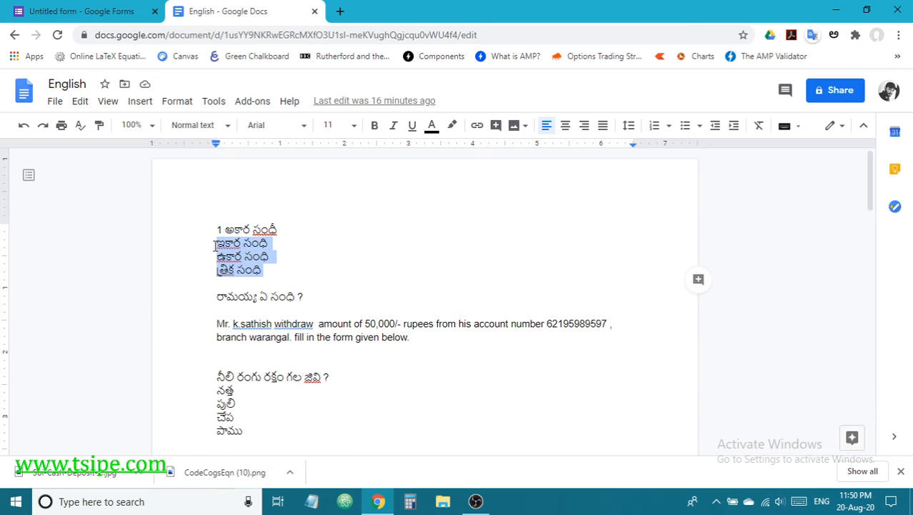
click(106, 10)
click(279, 432)
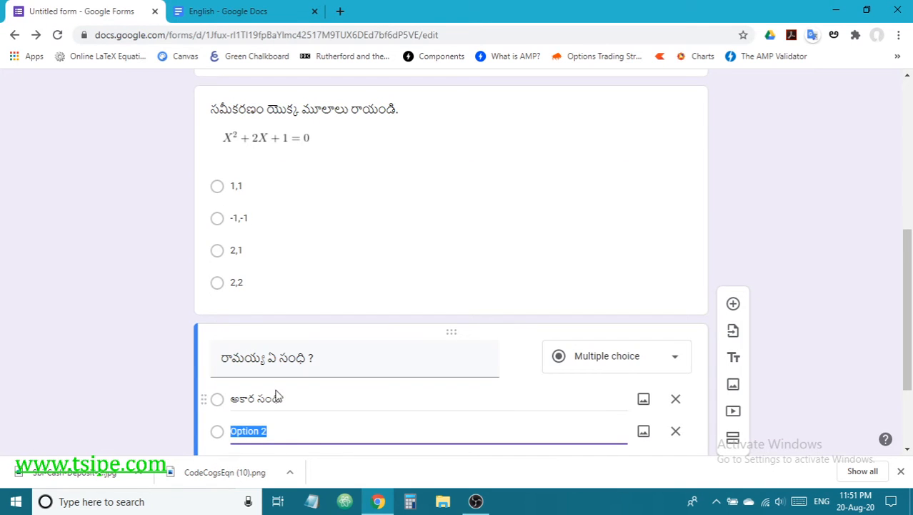
scroll(282, 432, down, 2)
key(ctrl+v)
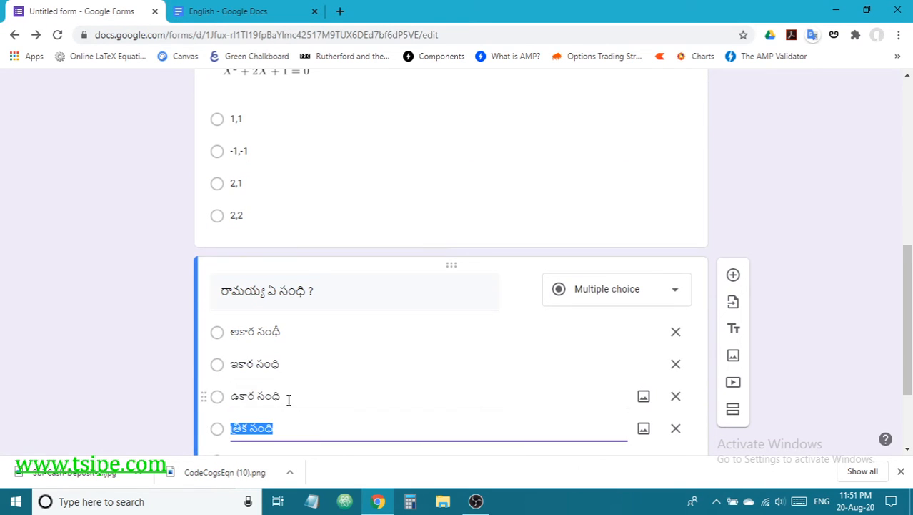
scroll(321, 395, down, 2)
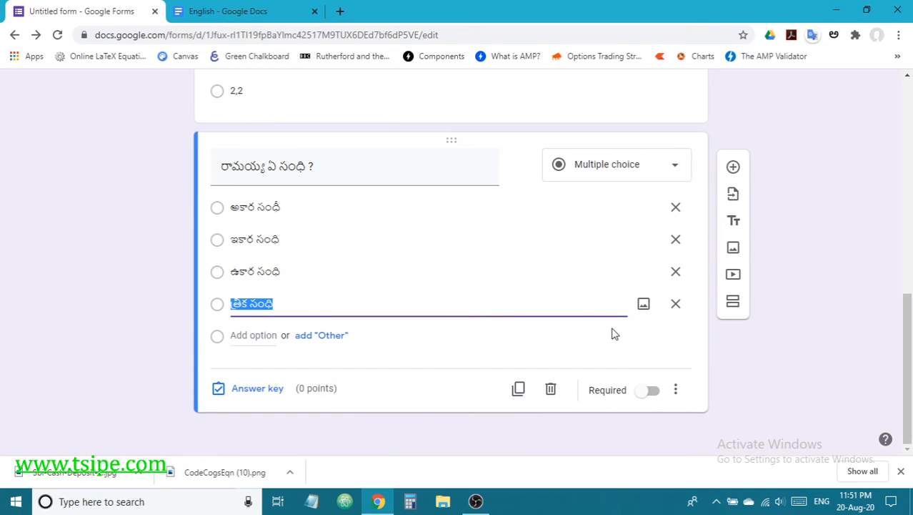
click(831, 355)
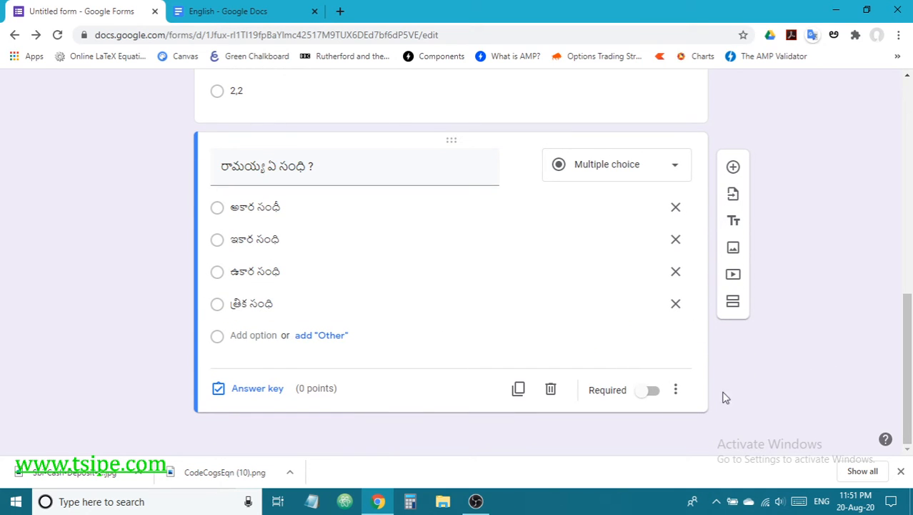
Step: Mark అకార సంధీ as the sandhi question's correct answer
click(249, 388)
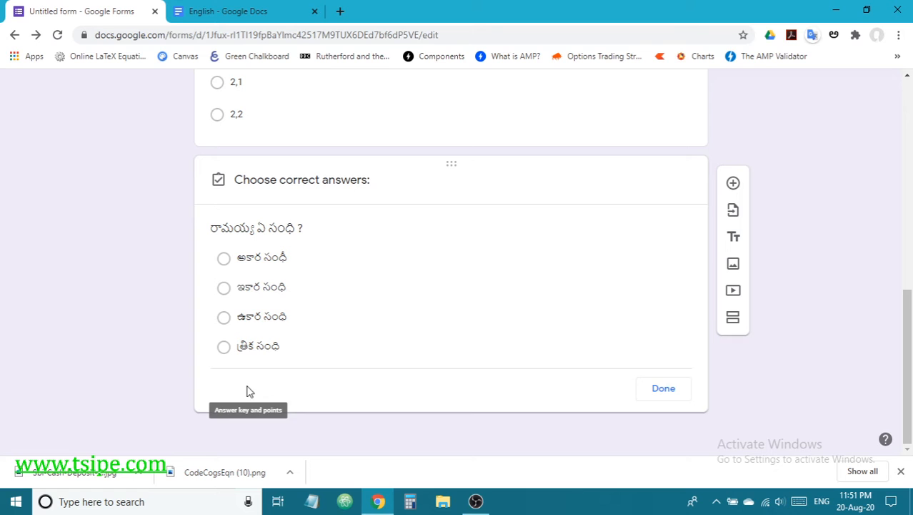
click(224, 262)
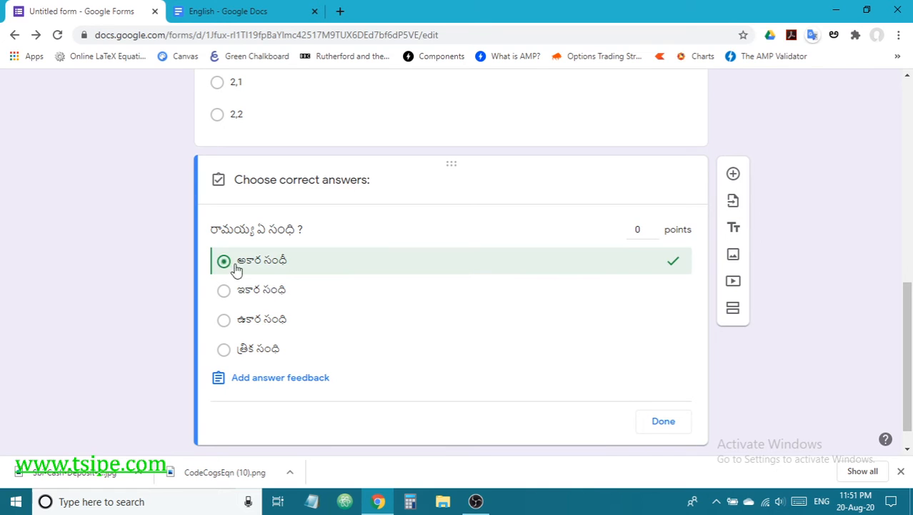
click(675, 422)
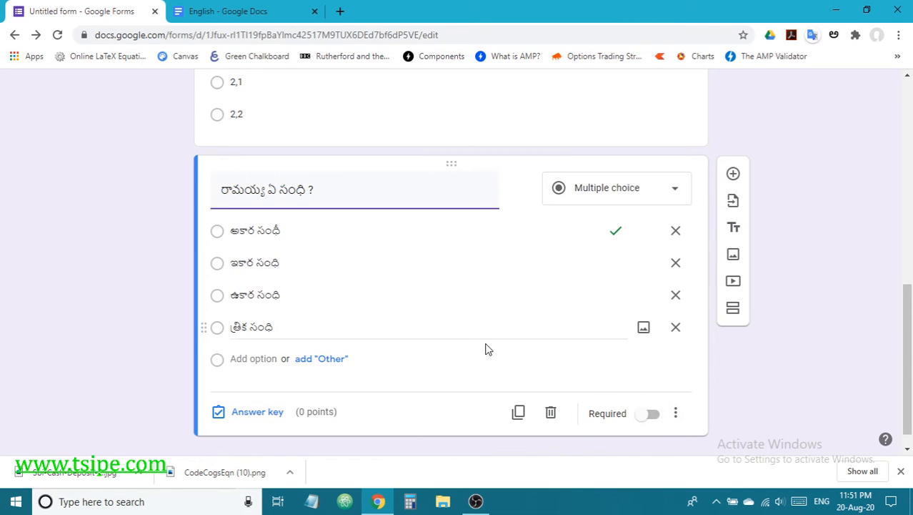
Step: Select the sandhi question and open the Insert image dialog
scroll(485, 347, up, 3)
click(464, 249)
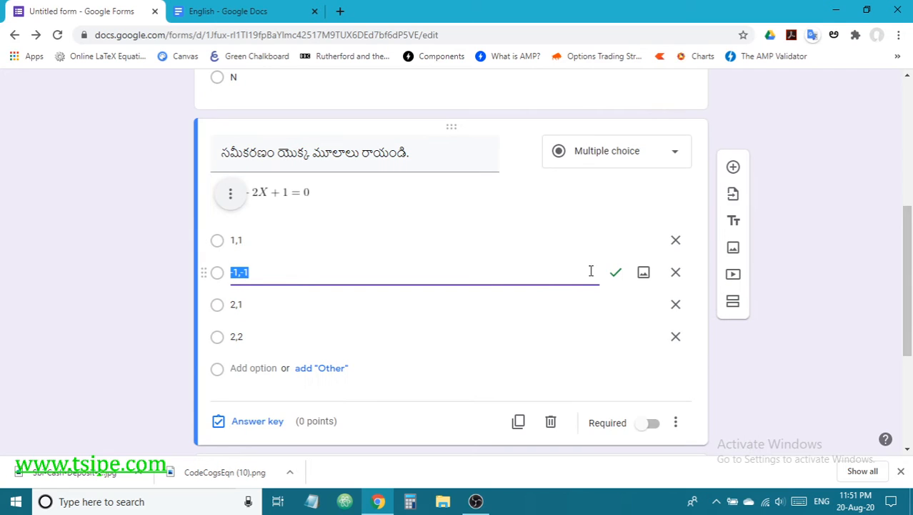
scroll(608, 318, down, 3)
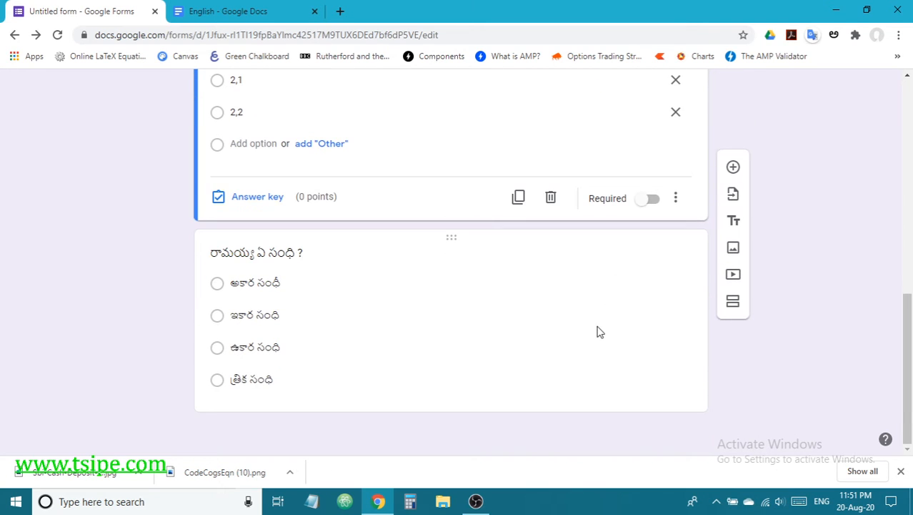
click(425, 320)
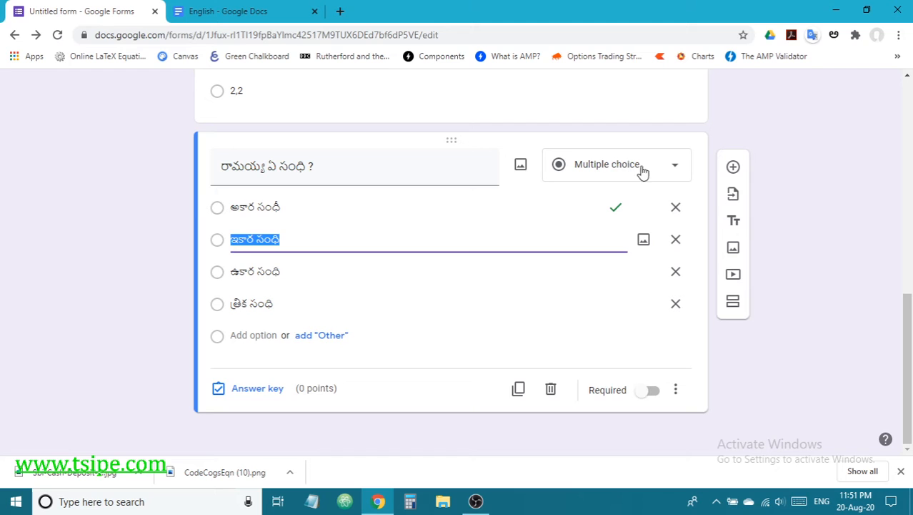
click(738, 251)
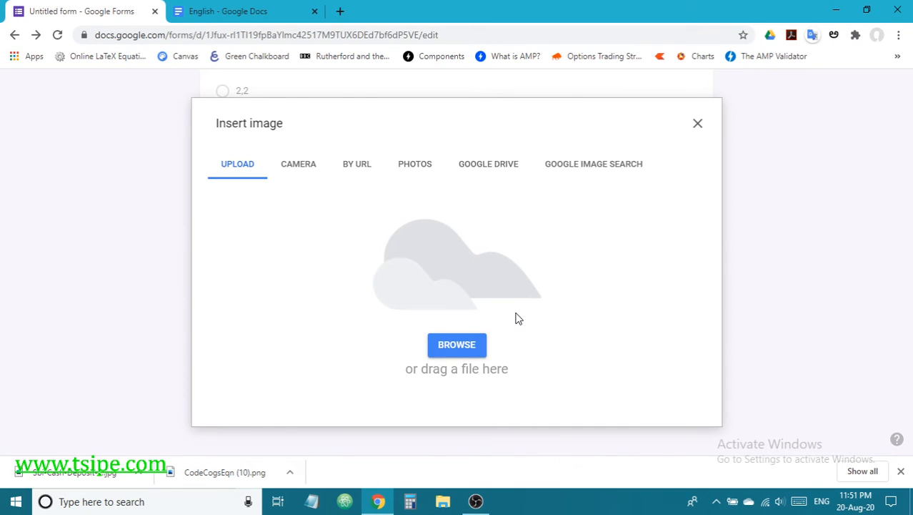
Step: Upload Sbi-Cash-Deposit-Form-Part-2-768x470 from the computer as an image item
click(460, 345)
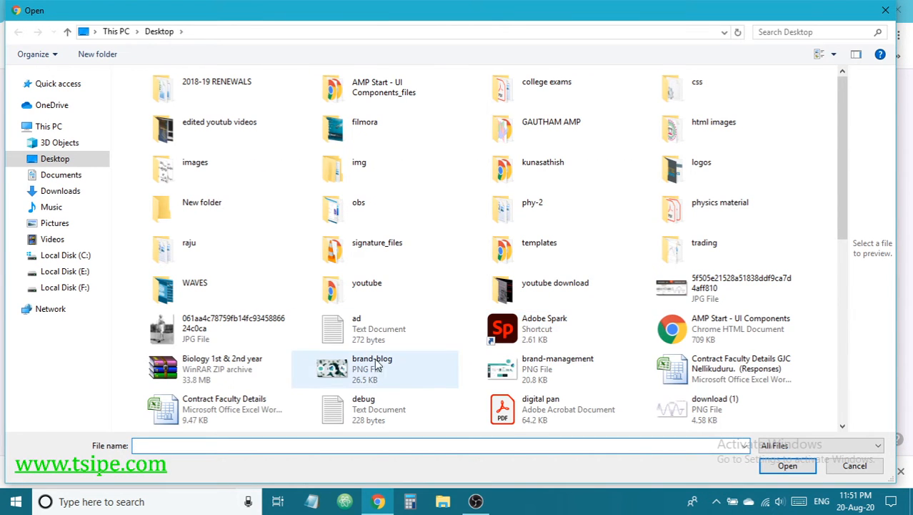
click(554, 365)
key(s)
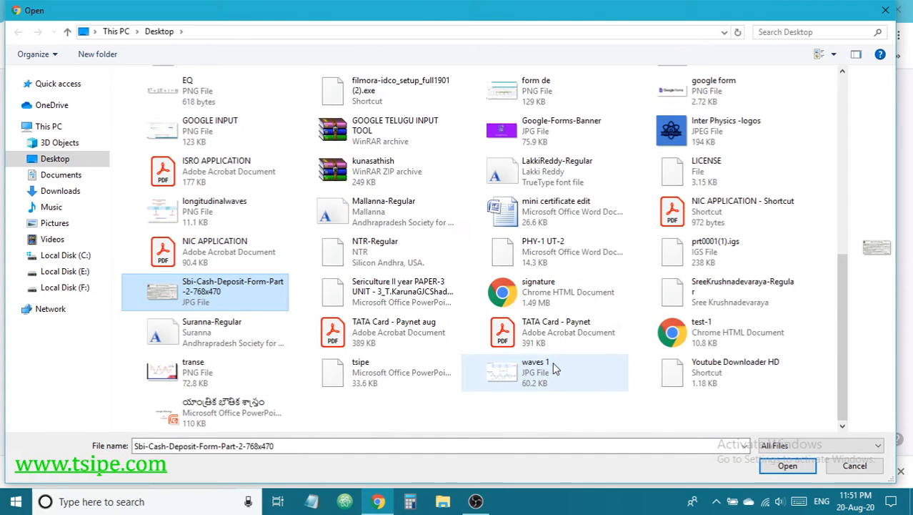
click(786, 466)
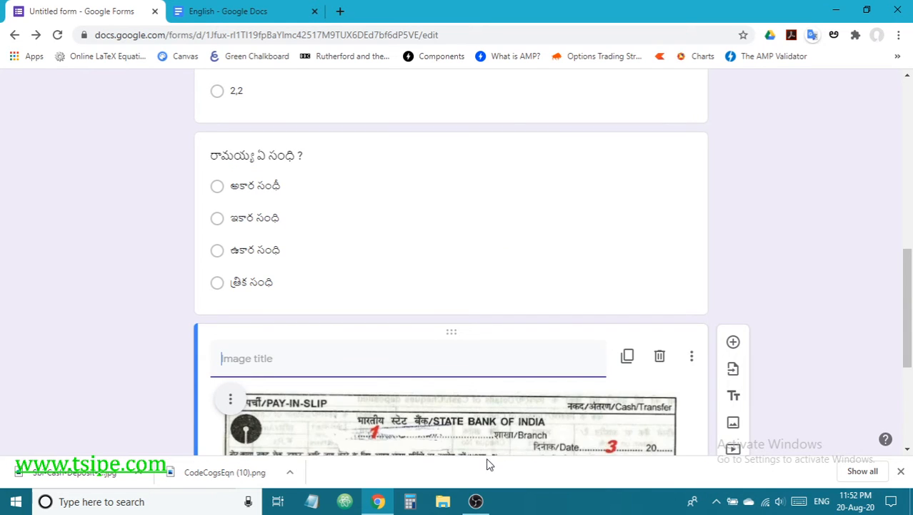
Step: Paste the cash-withdrawal instruction paragraph from the notes as the image's title
scroll(478, 427, down, 1)
scroll(593, 439, down, 2)
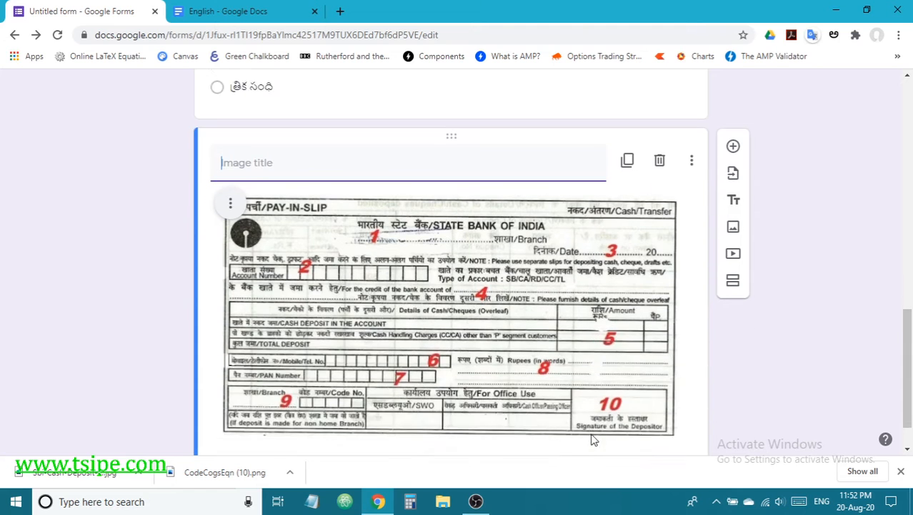
scroll(458, 286, up, 3)
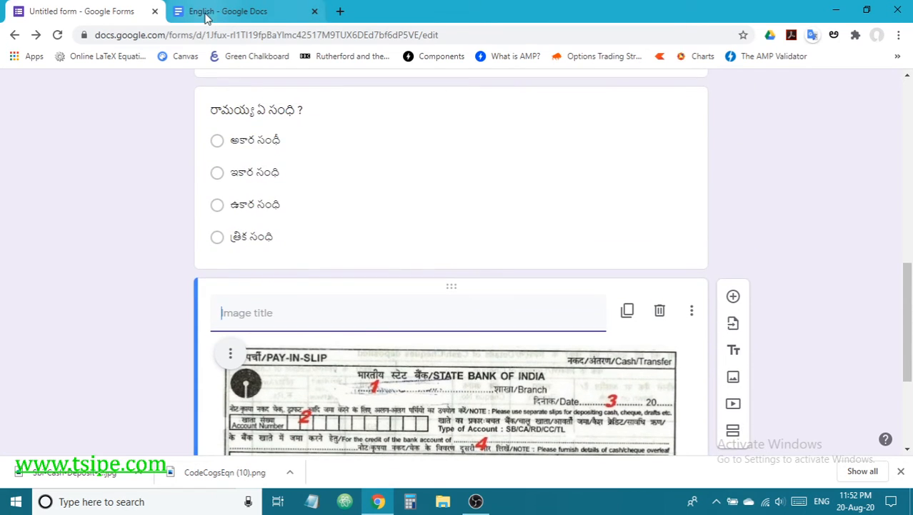
click(206, 15)
drag(218, 327, 418, 338)
key(ctrl+c)
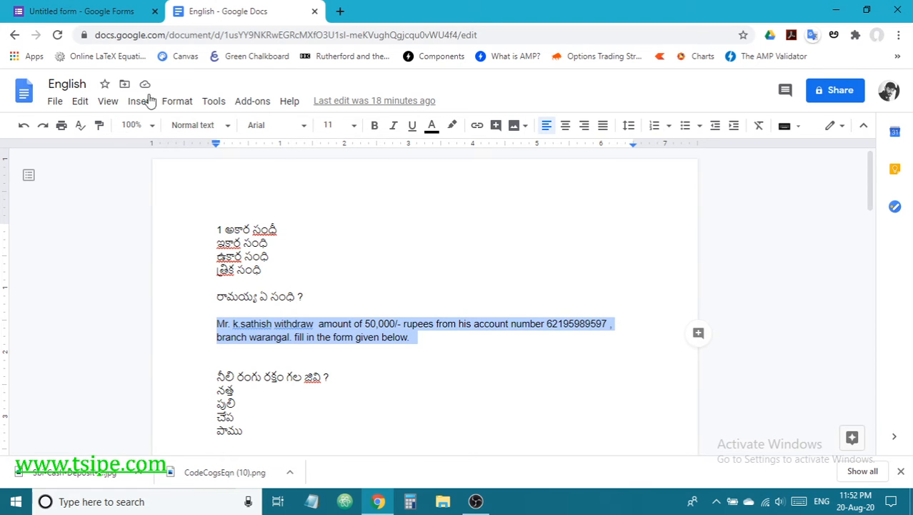
click(84, 12)
key(ctrl+v)
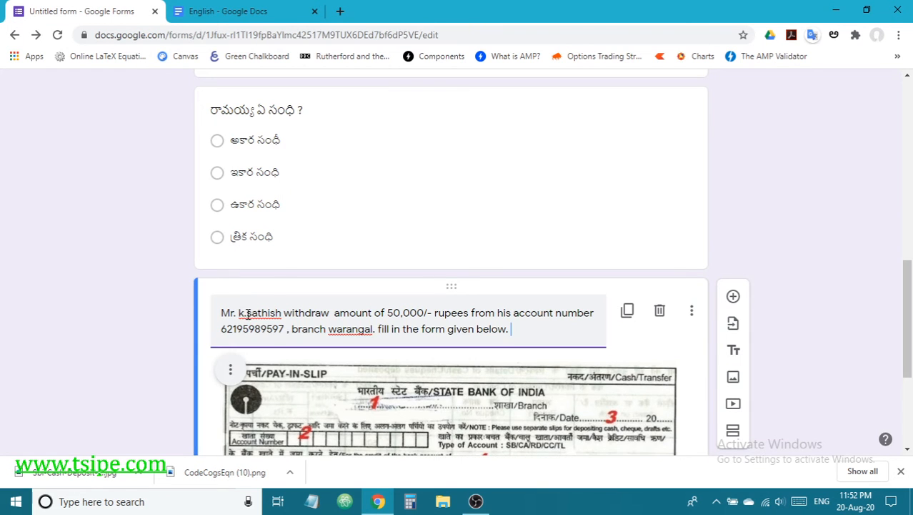
Step: Add a new blank question below the pay-in slip image
scroll(447, 330, down, 3)
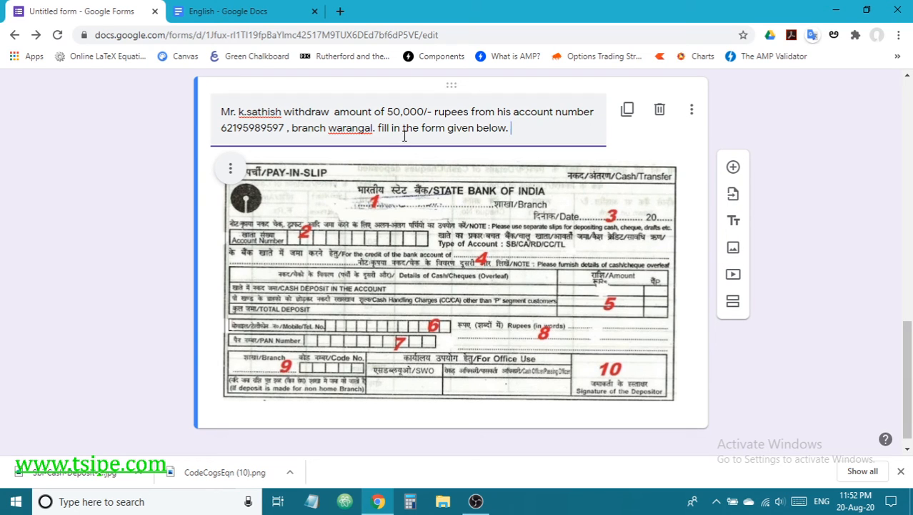
scroll(683, 380, down, 1)
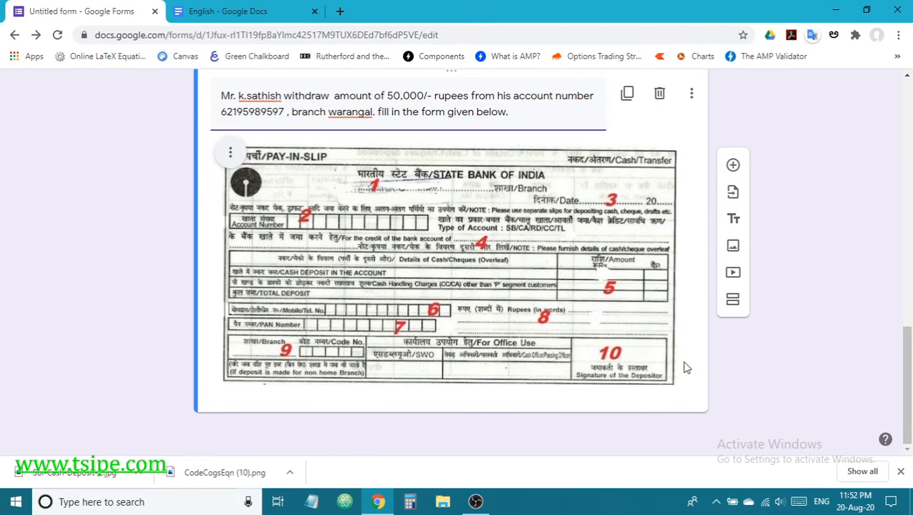
click(733, 165)
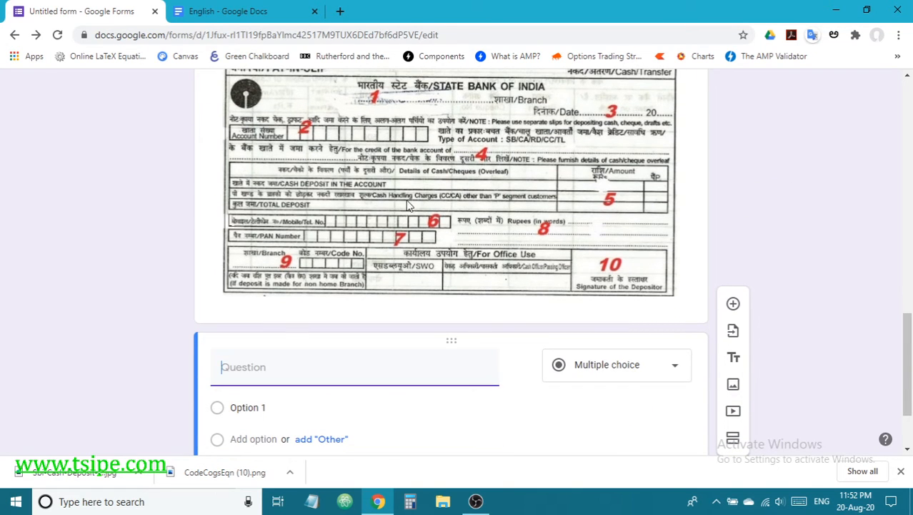
Step: Title the new question '1', make it Short answer, and open its answer key
text(1)
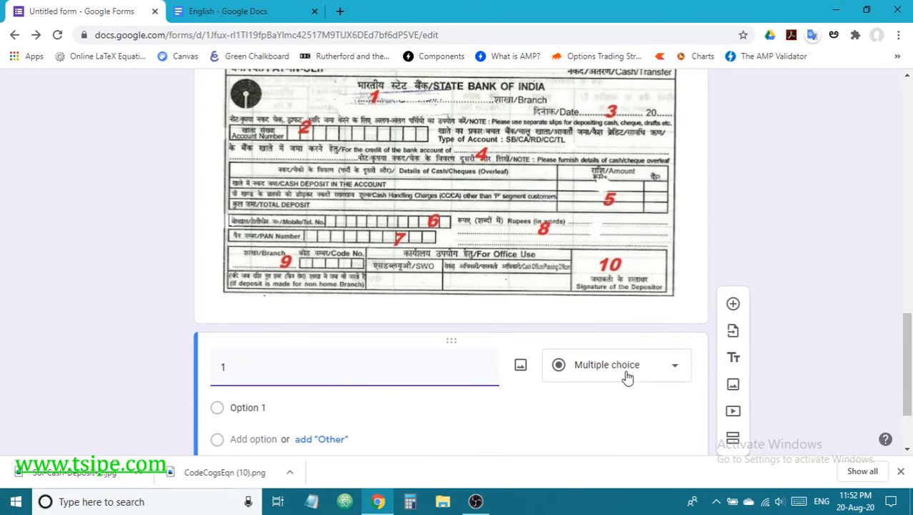
click(627, 377)
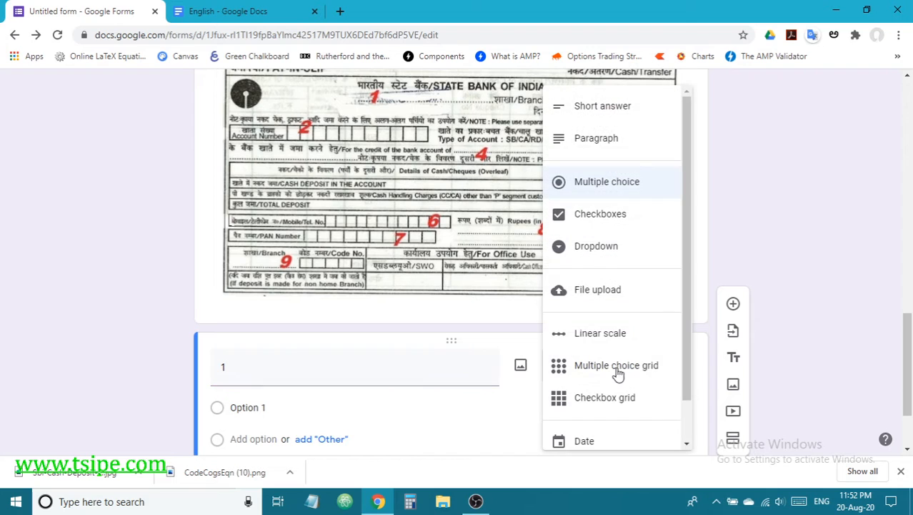
click(601, 117)
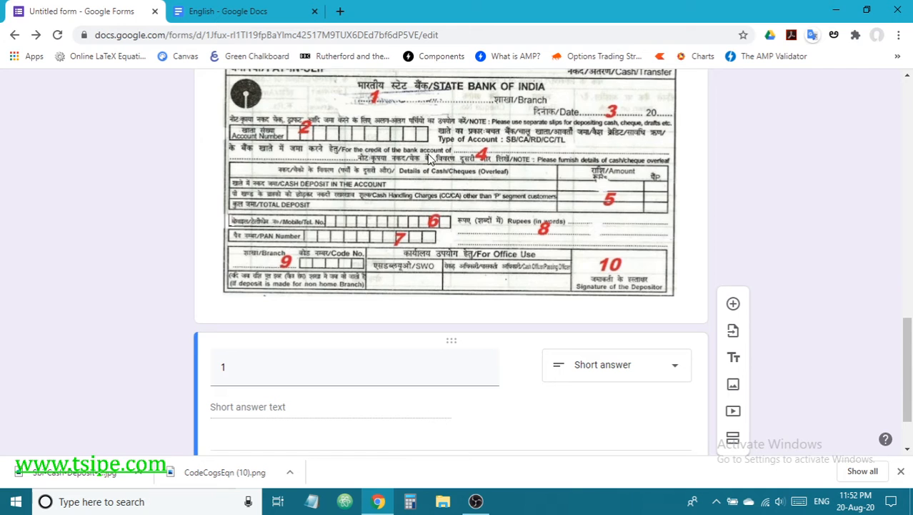
scroll(429, 159, up, 3)
scroll(389, 277, down, 1)
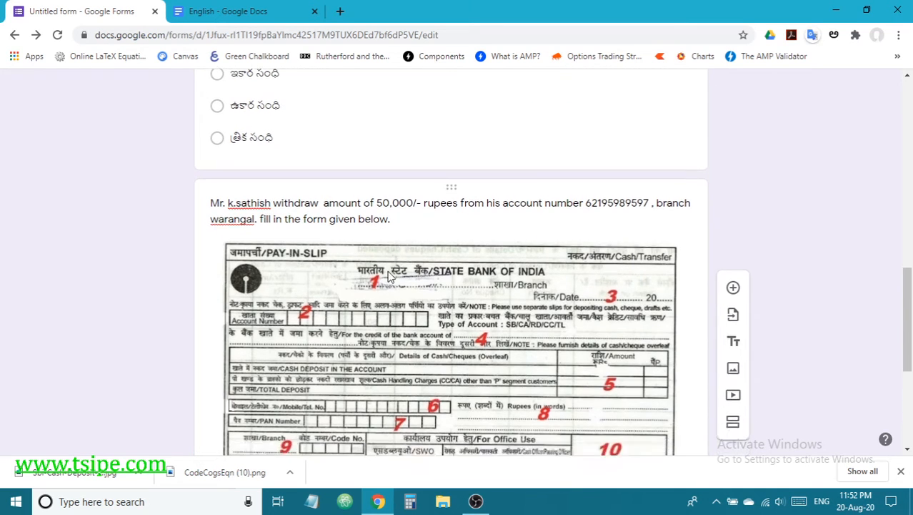
scroll(390, 276, down, 3)
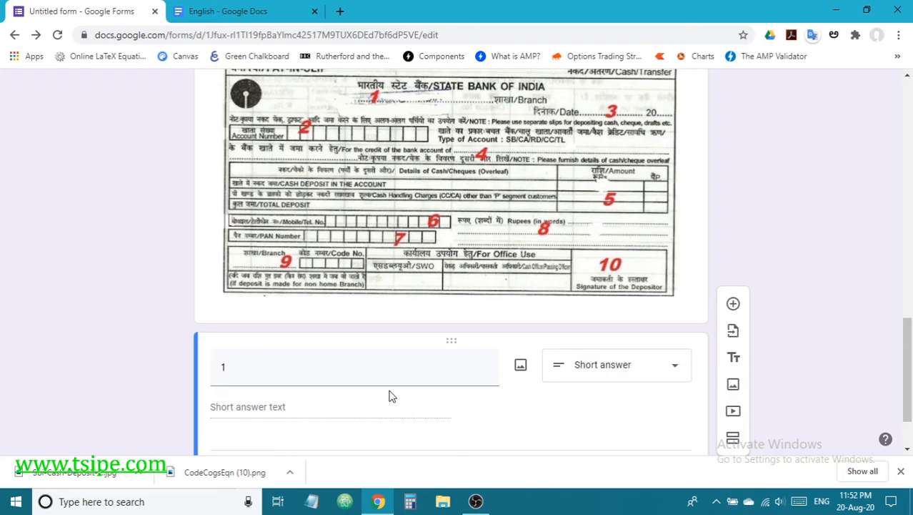
scroll(321, 397, down, 2)
click(257, 389)
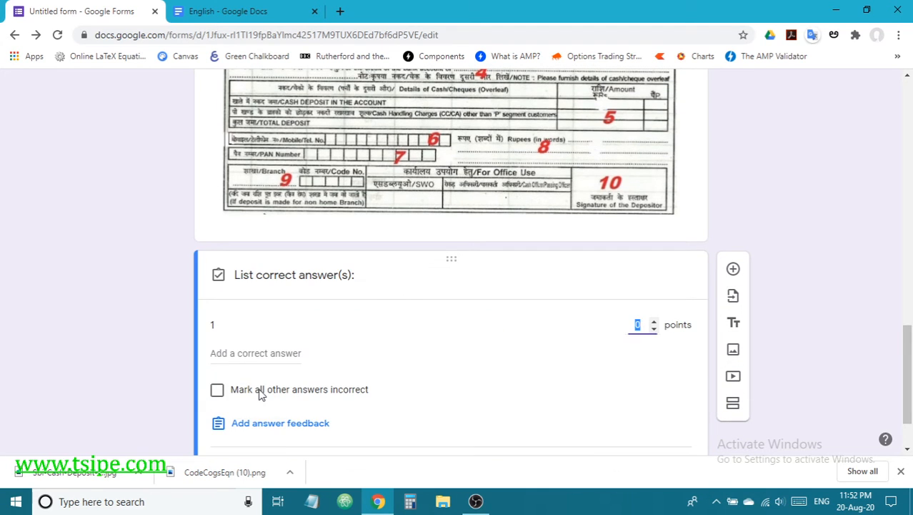
Step: Copy 'warangal' from the passage and paste it as question 1's first correct answer
scroll(336, 328, up, 3)
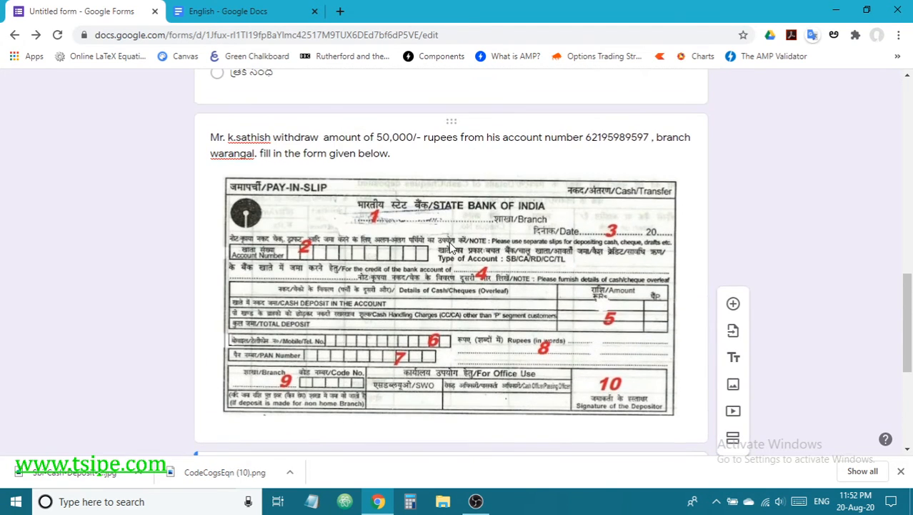
triple_click(256, 153)
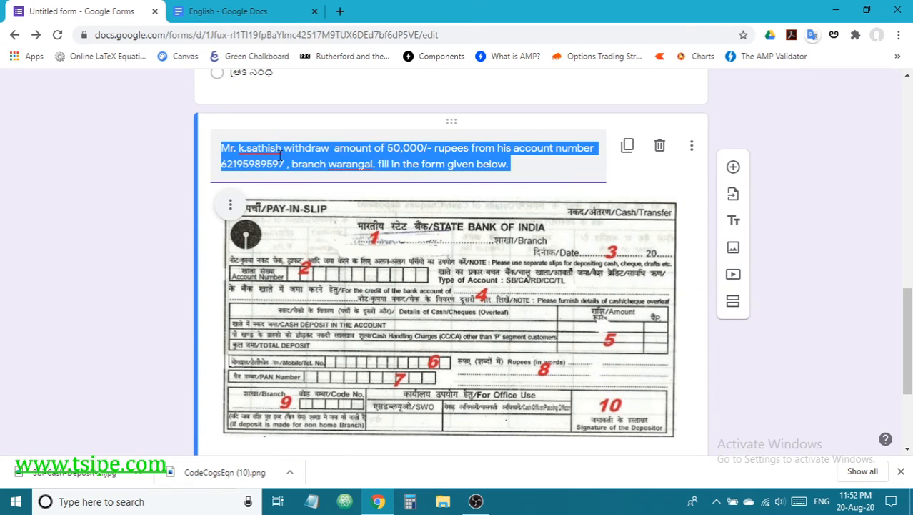
click(339, 164)
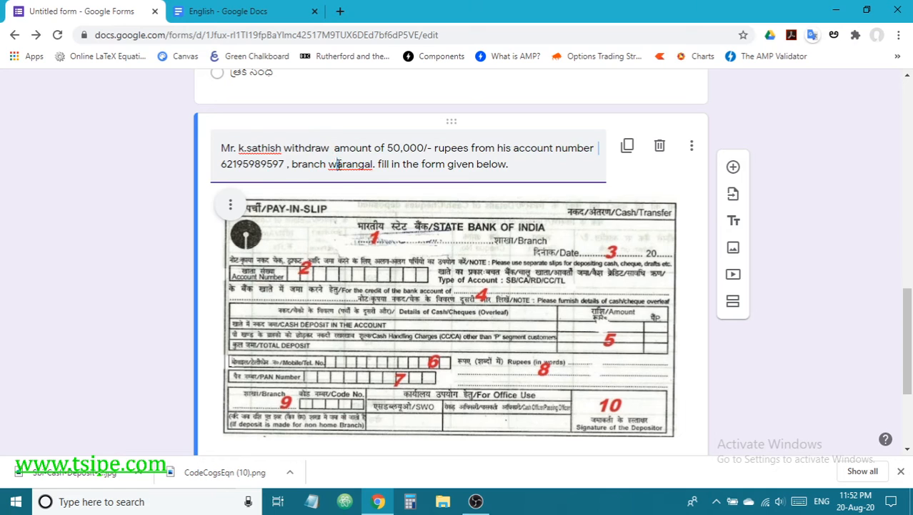
drag(330, 164, 371, 163)
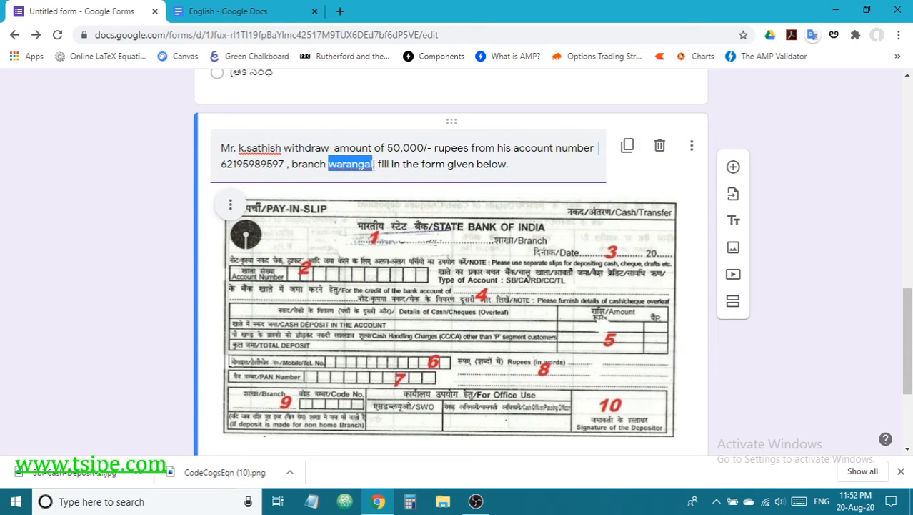
scroll(460, 174, down, 3)
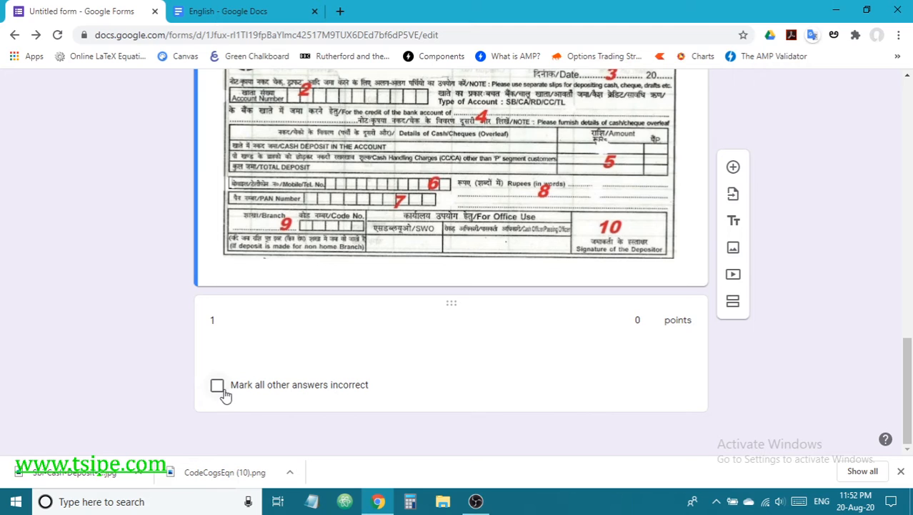
click(240, 347)
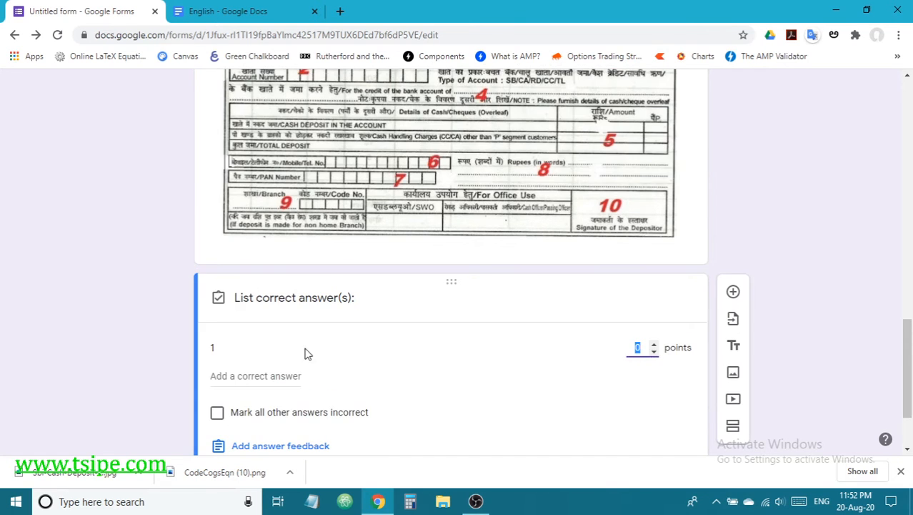
click(243, 378)
text(warangal)
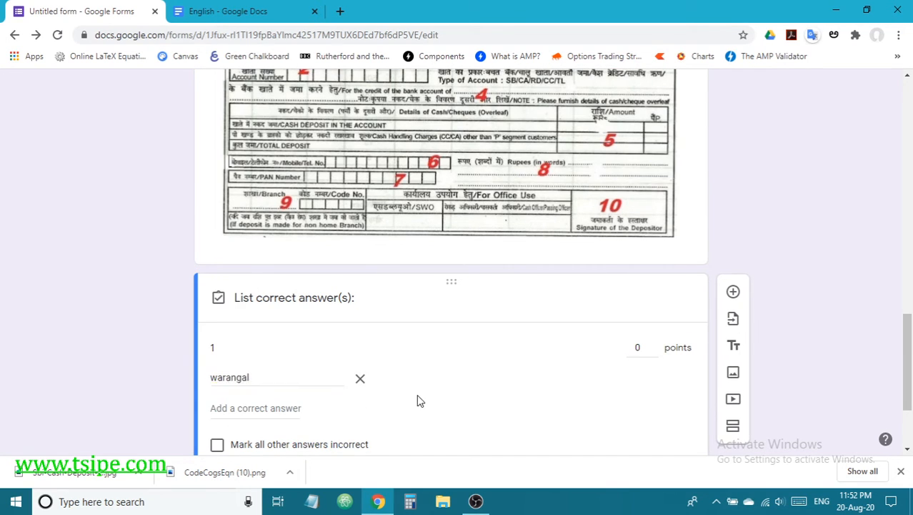
Step: Add orugallu and warangal rural as correct answers, mark all others incorrect, and save
click(286, 406)
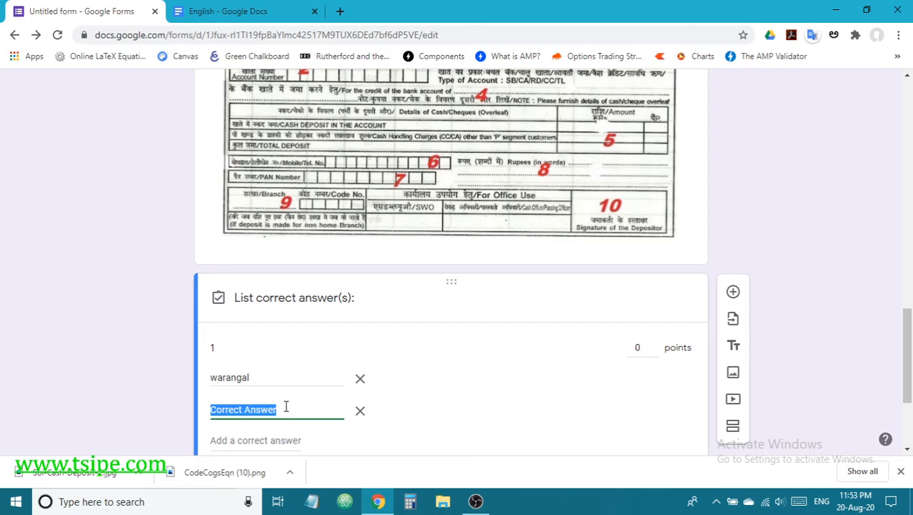
text(oru)
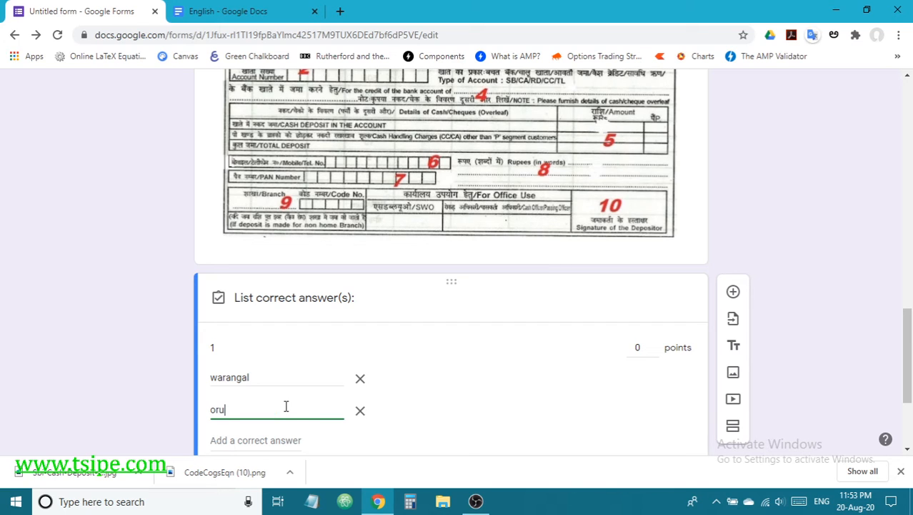
text(gallu)
click(472, 423)
scroll(466, 426, down, 2)
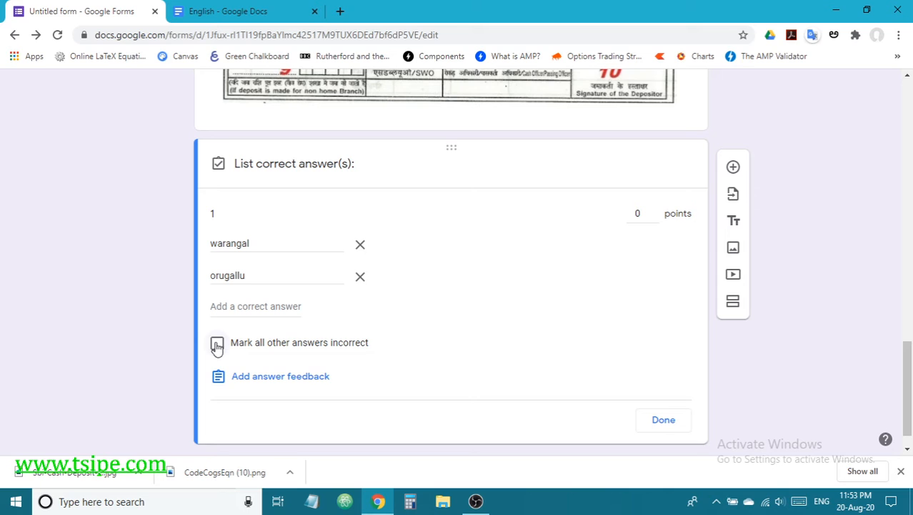
click(224, 308)
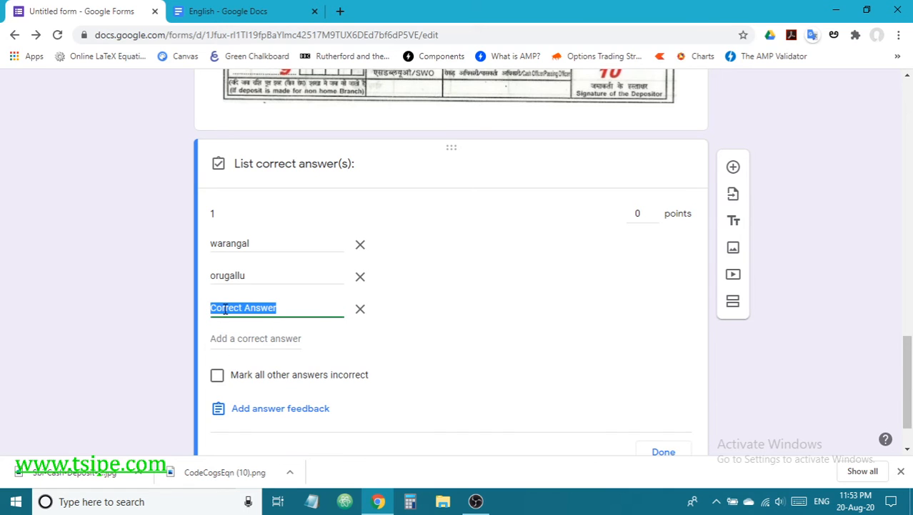
text(wara)
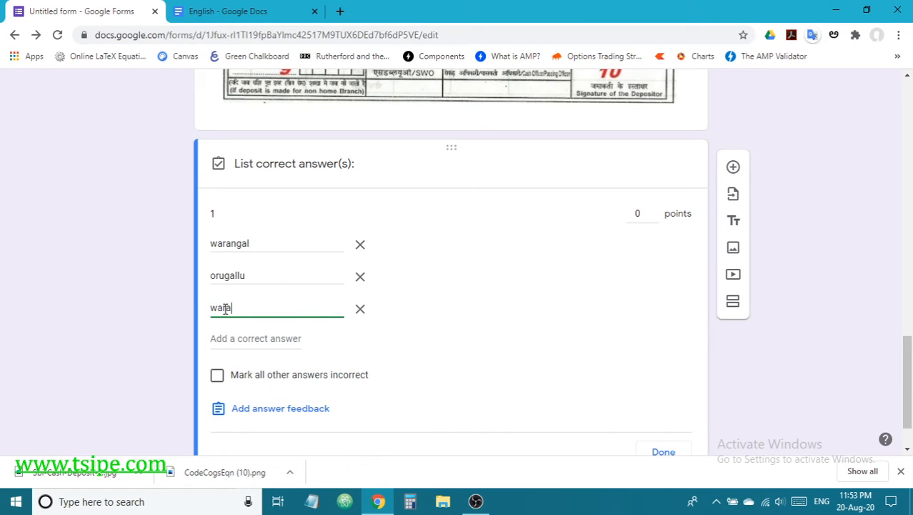
text(ngal rural)
click(468, 342)
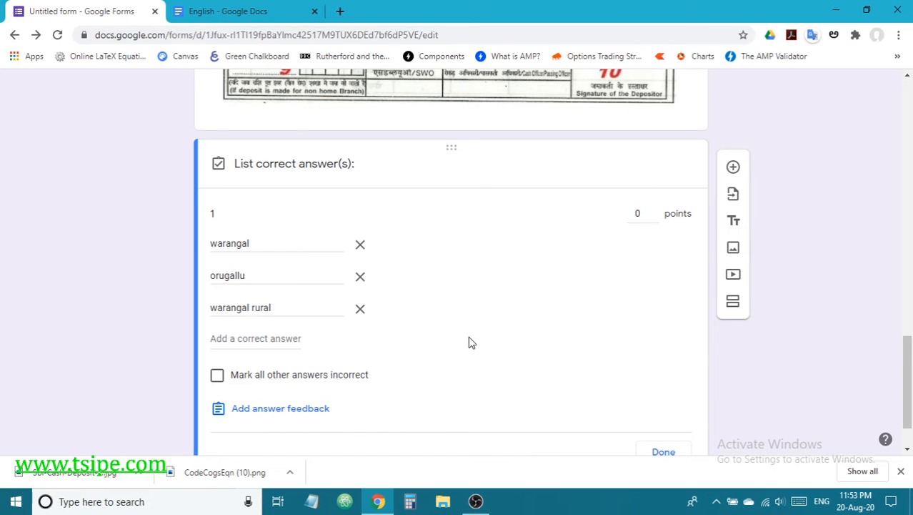
click(219, 377)
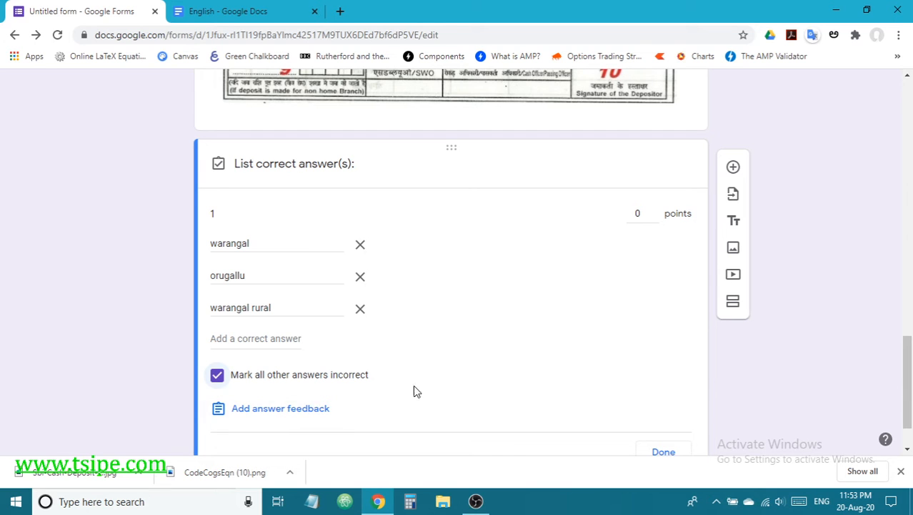
scroll(428, 386, down, 1)
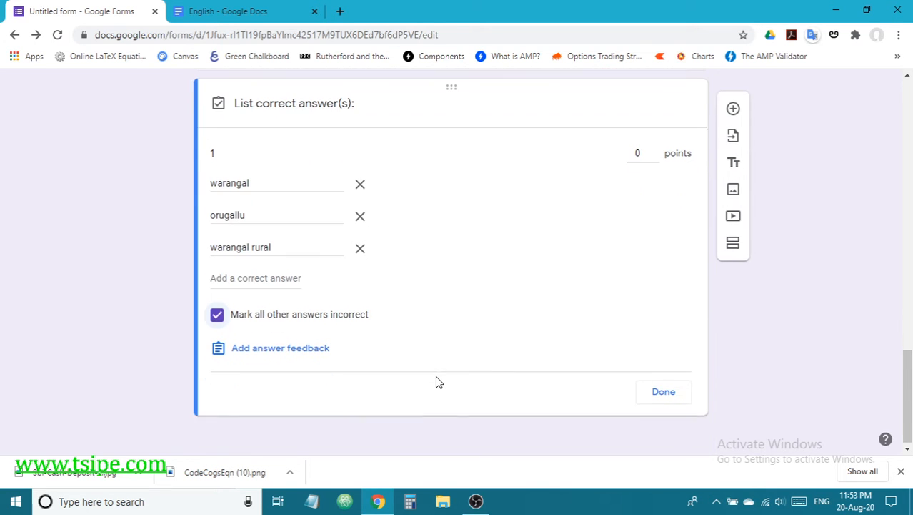
click(662, 393)
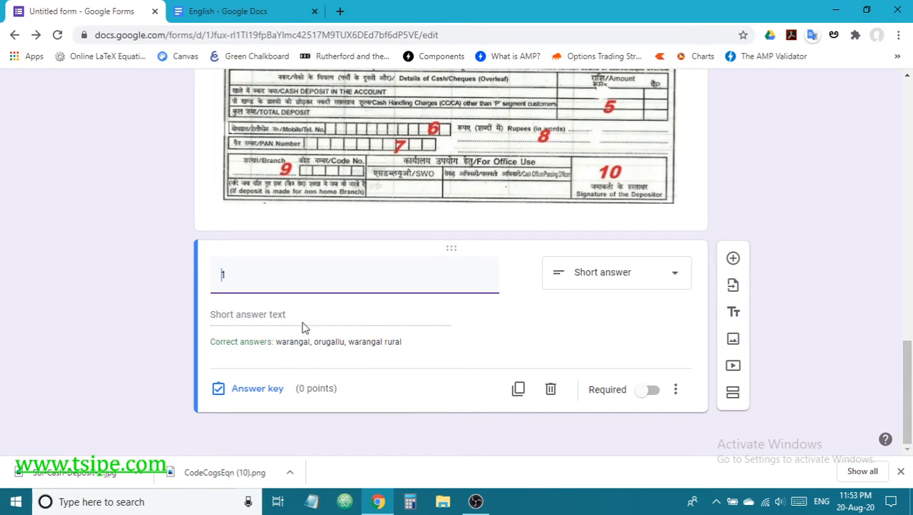
Step: Add question 2 titled '2' as a Short answer question
scroll(380, 373, up, 1)
scroll(381, 373, down, 1)
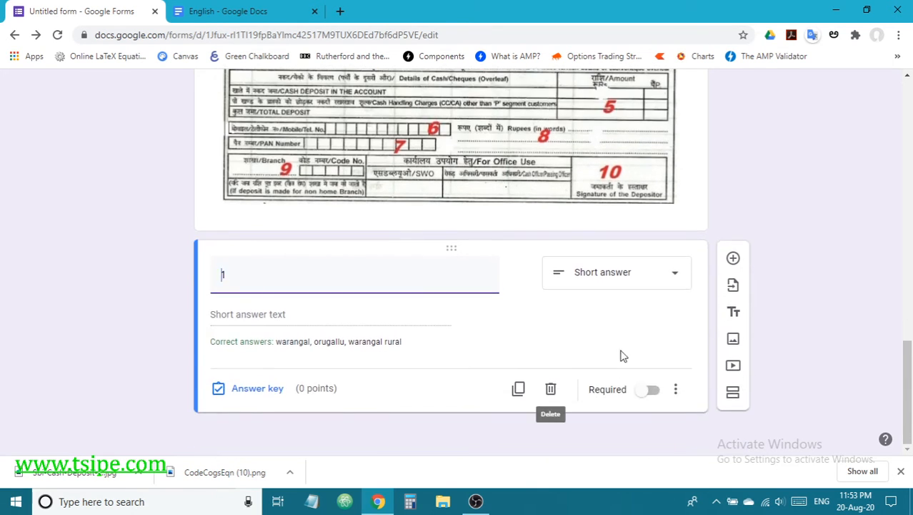
click(733, 257)
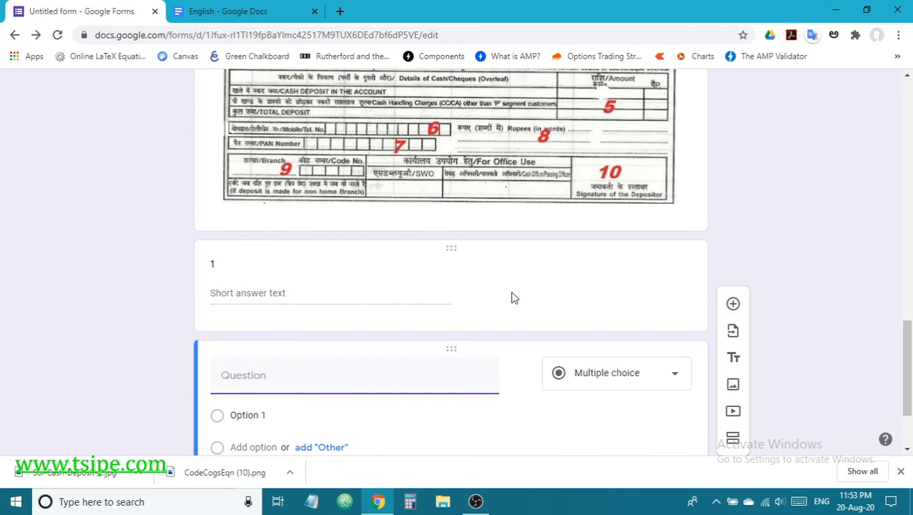
scroll(500, 293, up, 3)
scroll(347, 279, down, 4)
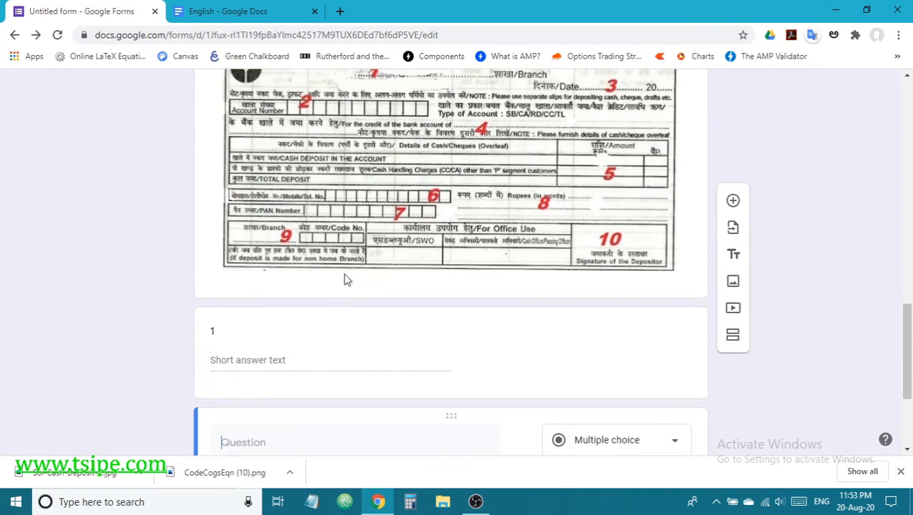
click(293, 275)
text(2)
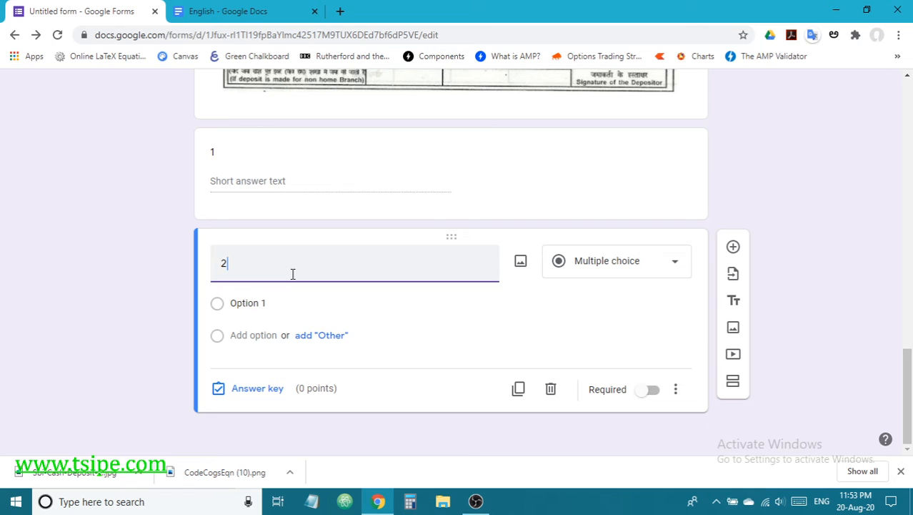
click(143, 320)
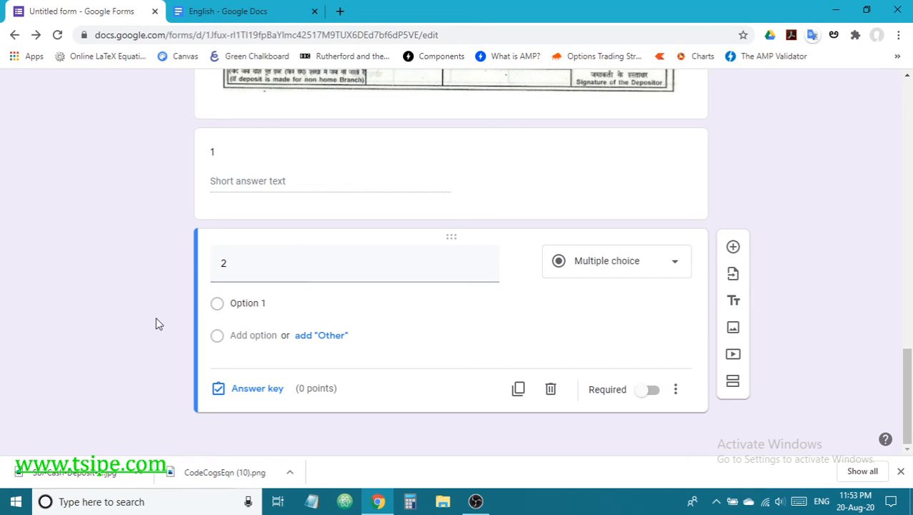
click(579, 269)
click(592, 114)
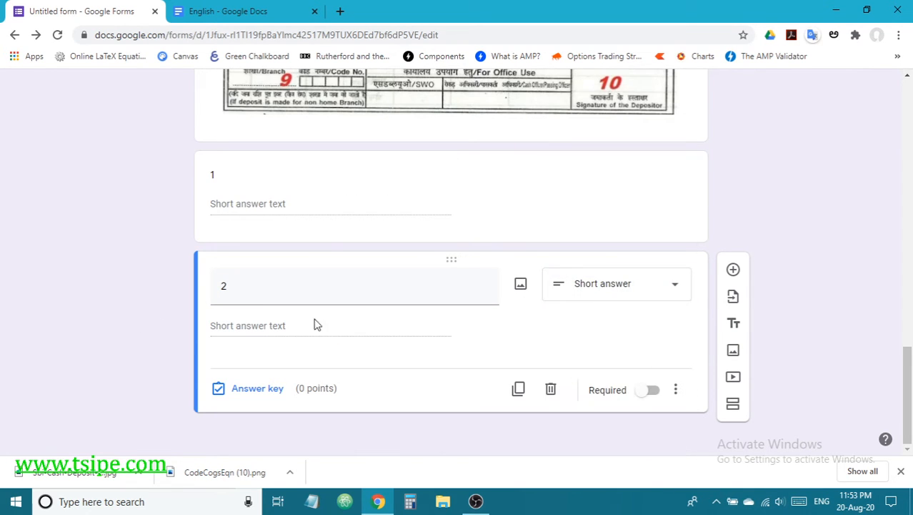
Step: Copy the account number from the passage and paste it as question 2's correct answer
click(242, 390)
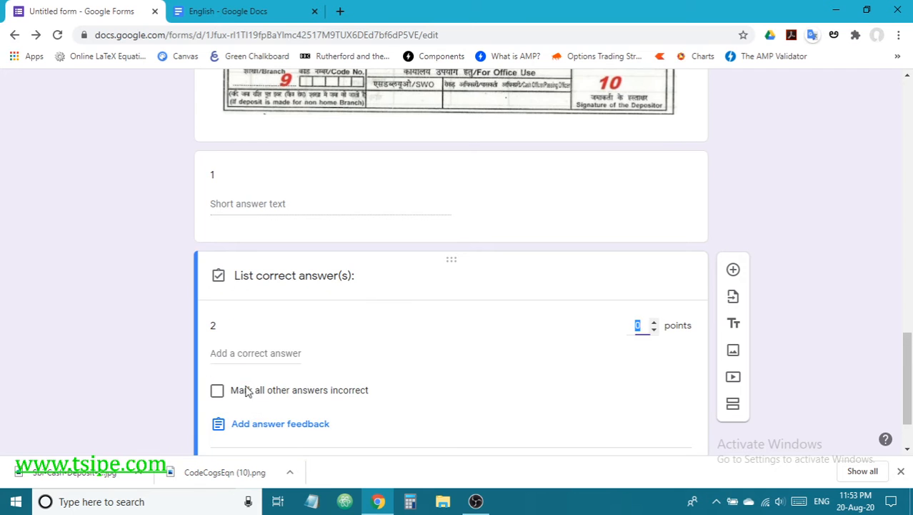
scroll(326, 343, up, 4)
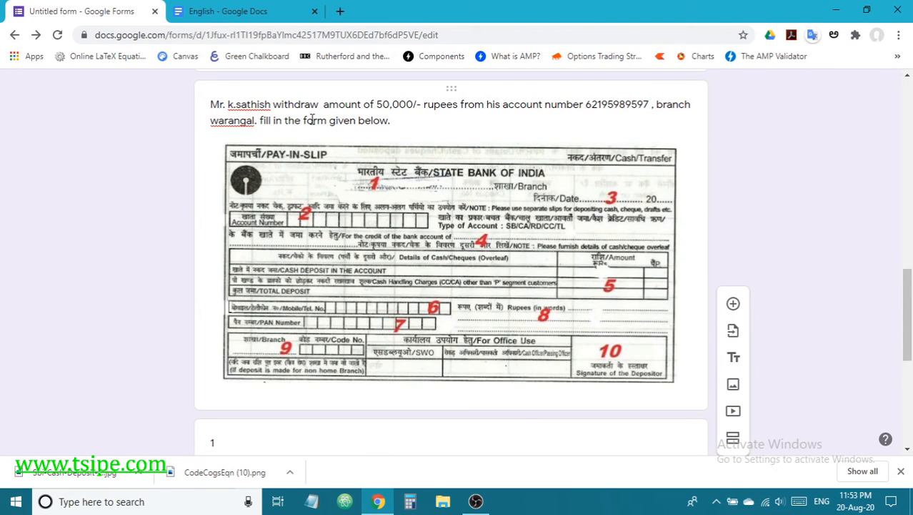
click(650, 104)
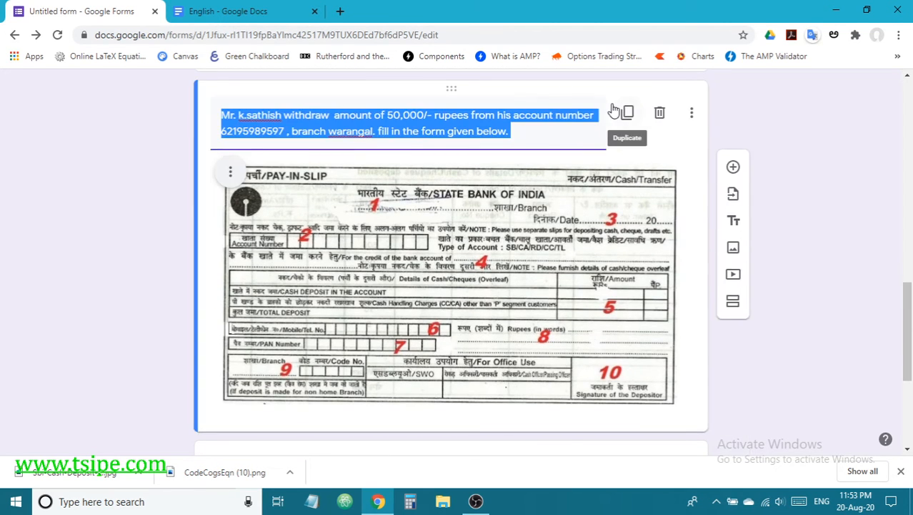
click(422, 129)
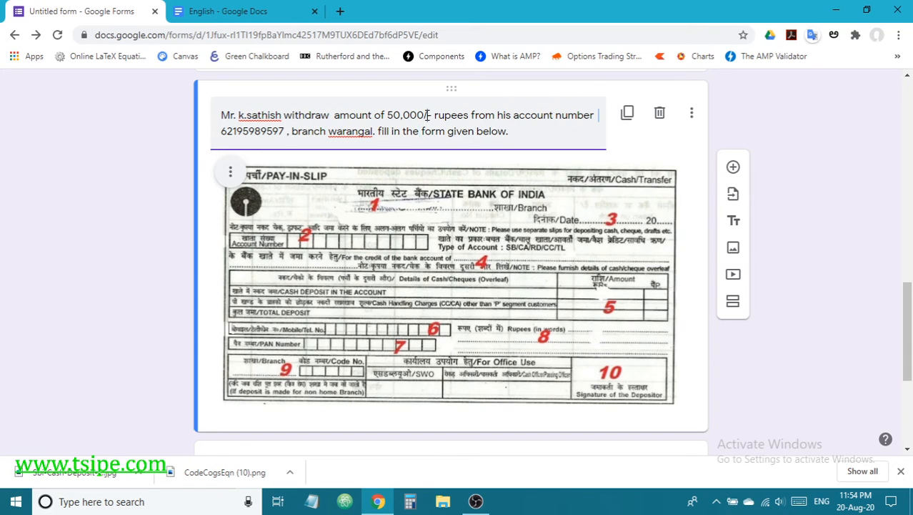
drag(284, 130, 228, 131)
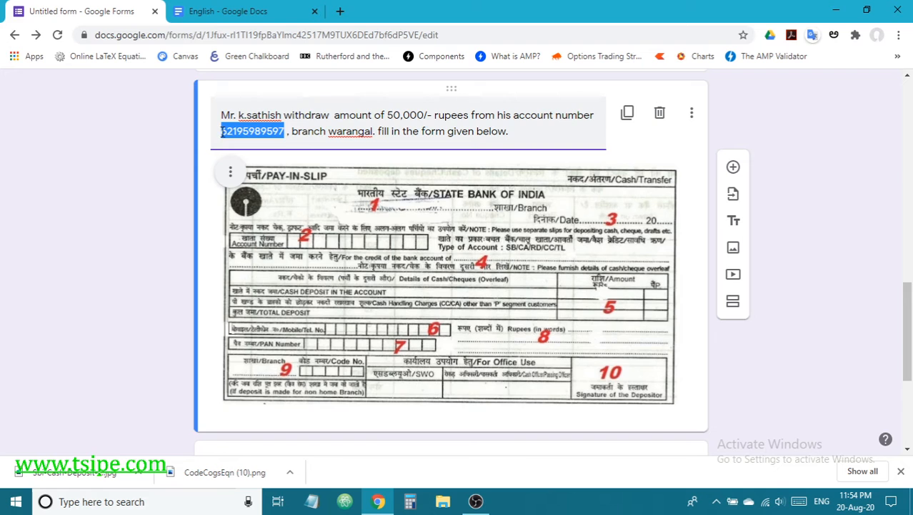
scroll(459, 239, down, 4)
click(240, 359)
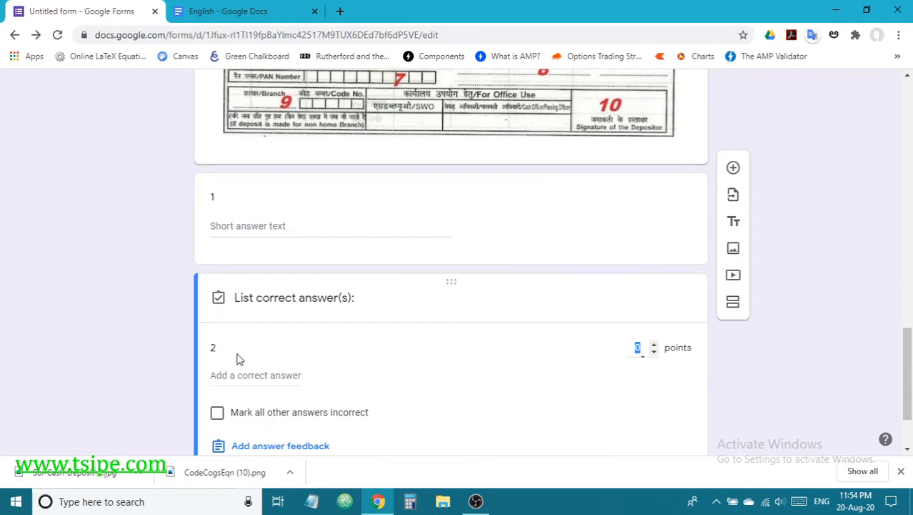
click(230, 375)
key(ctrl+v)
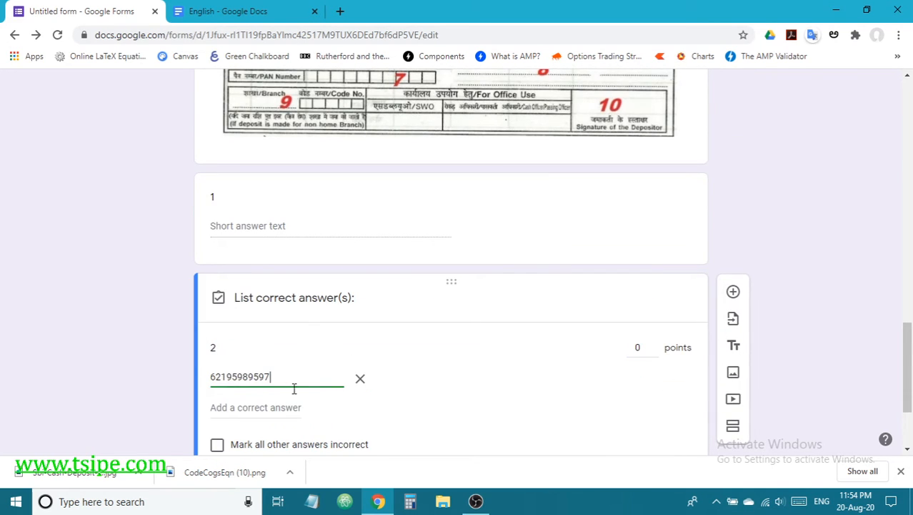
Step: Save question 2's answer key without feedback or marking other answers incorrect
scroll(336, 397, down, 2)
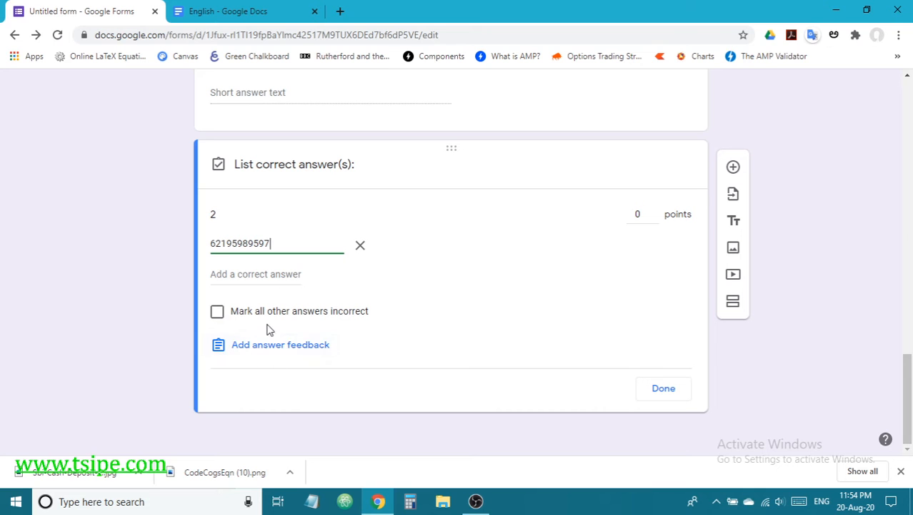
click(279, 348)
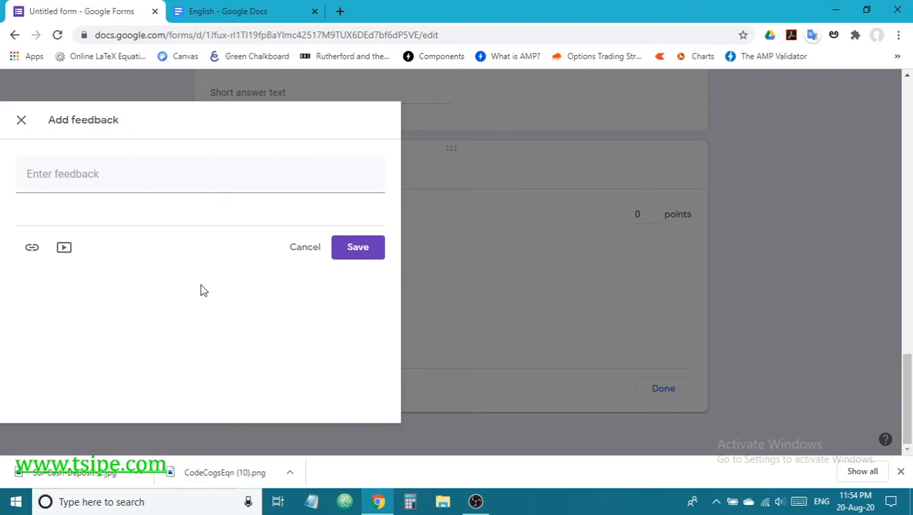
click(20, 120)
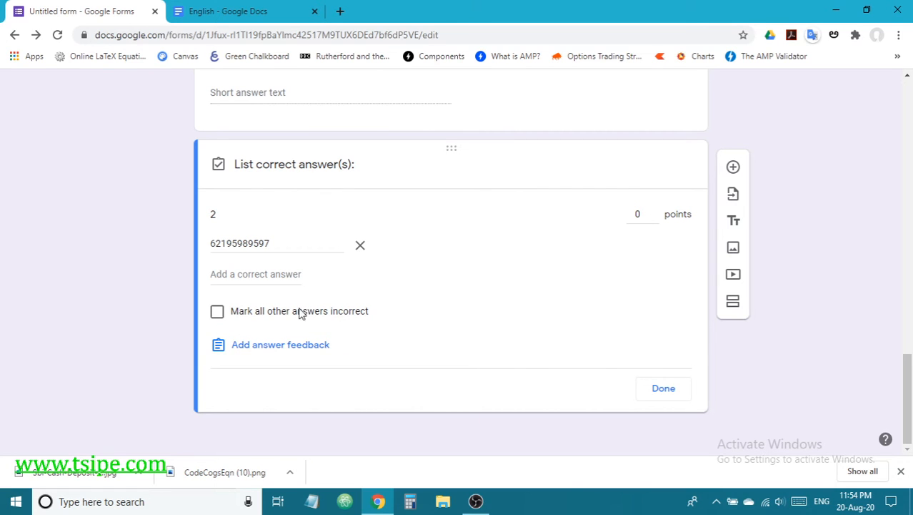
click(218, 311)
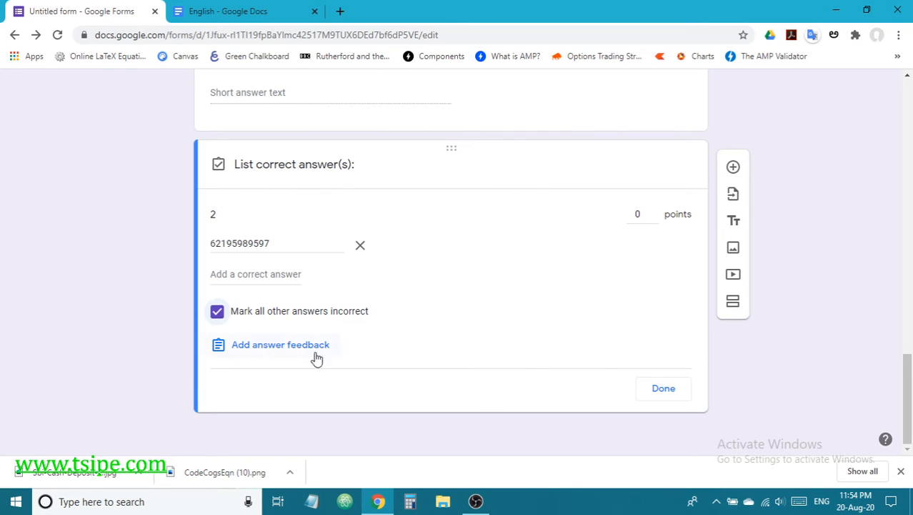
click(219, 314)
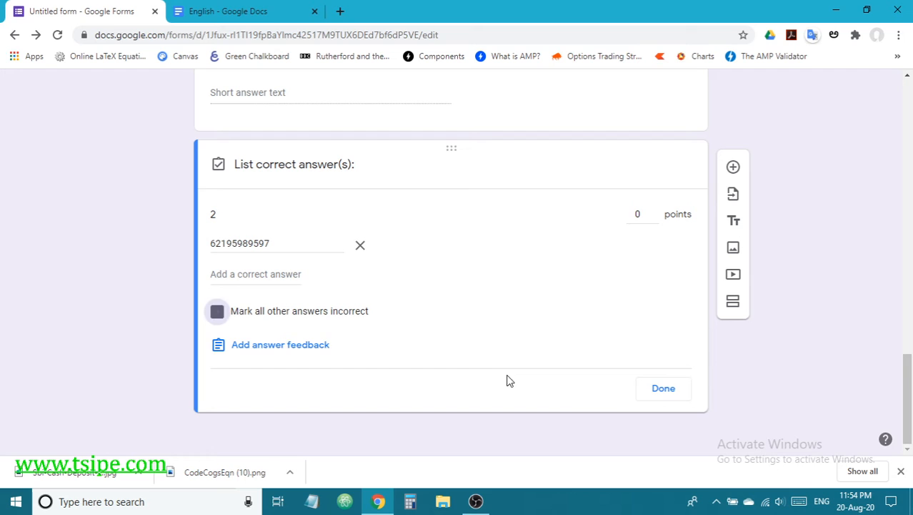
click(664, 389)
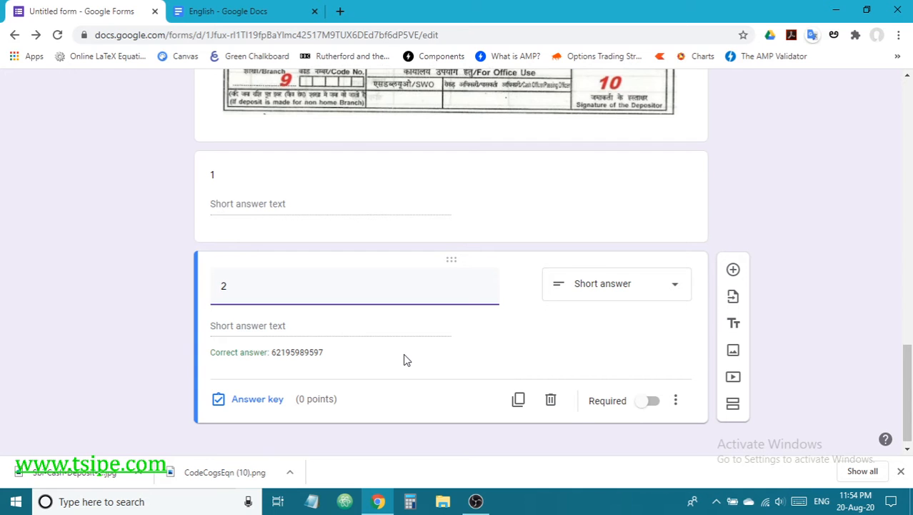
Step: Add a new blank question below question 2, then bring up the English notes document
scroll(403, 359, up, 3)
scroll(403, 359, up, 2)
scroll(403, 358, down, 3)
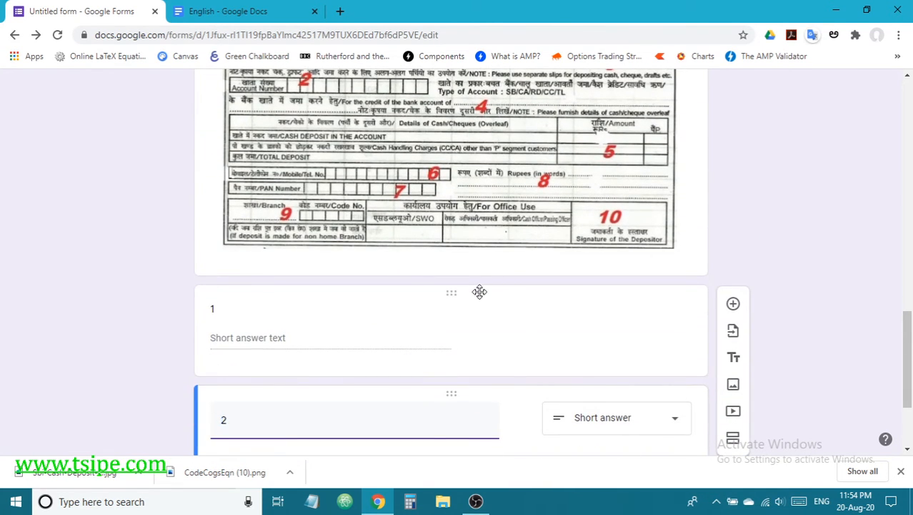
scroll(481, 292, down, 2)
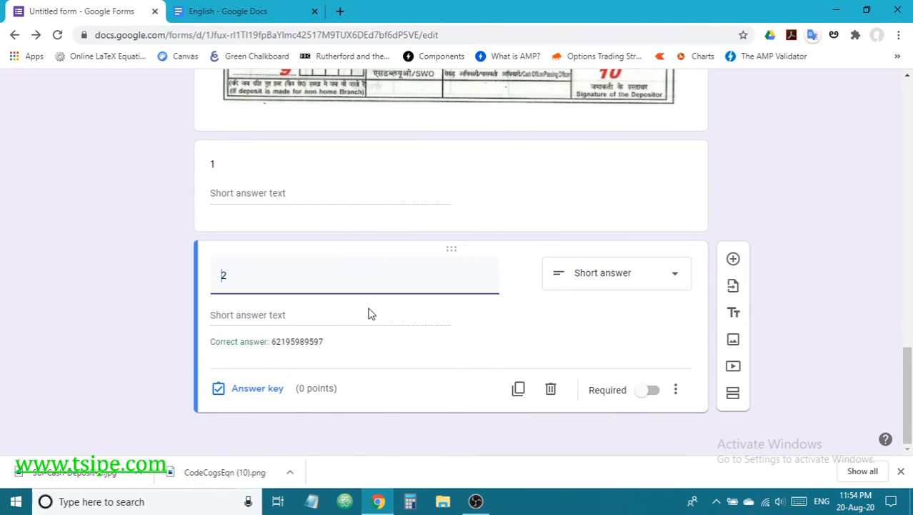
scroll(369, 312, up, 2)
scroll(279, 343, up, 3)
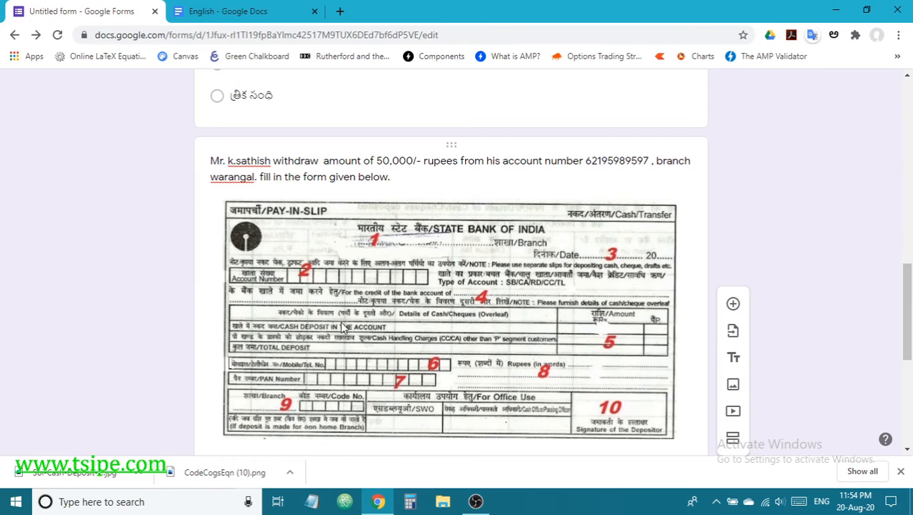
scroll(463, 298, down, 2)
scroll(463, 298, down, 3)
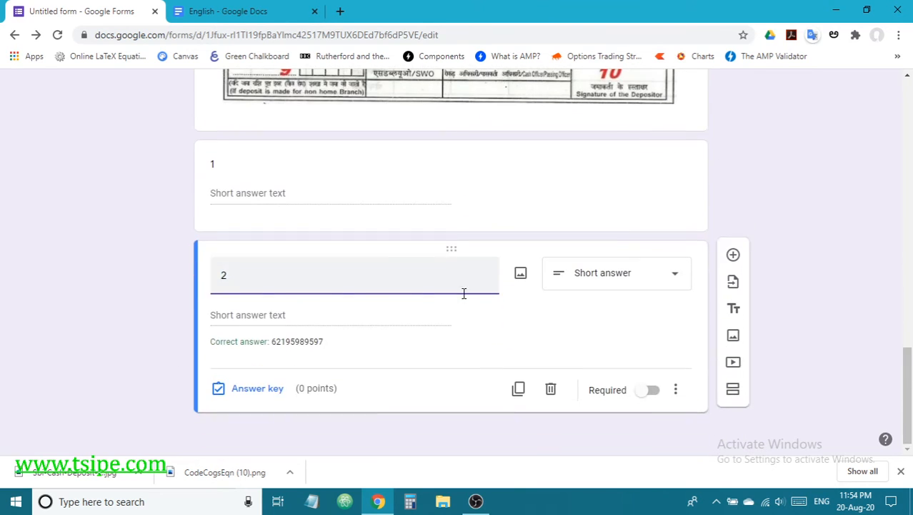
scroll(466, 300, up, 7)
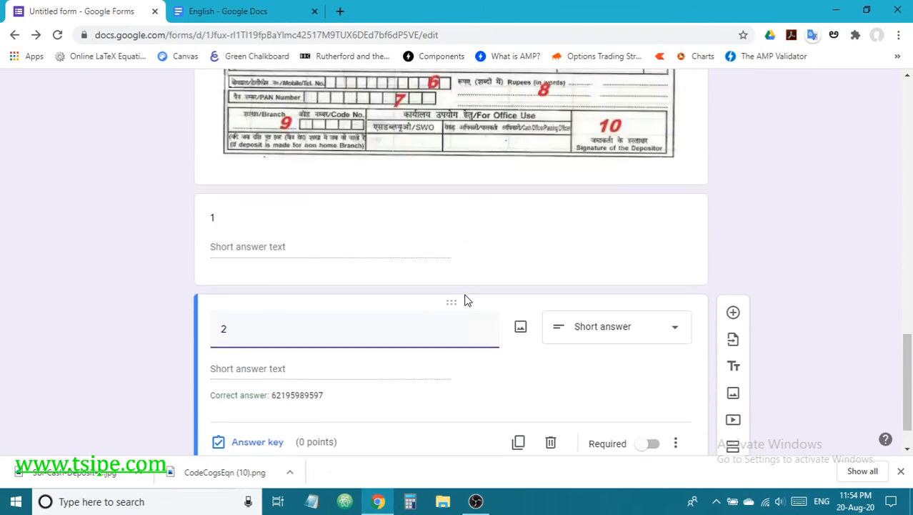
scroll(479, 343, down, 3)
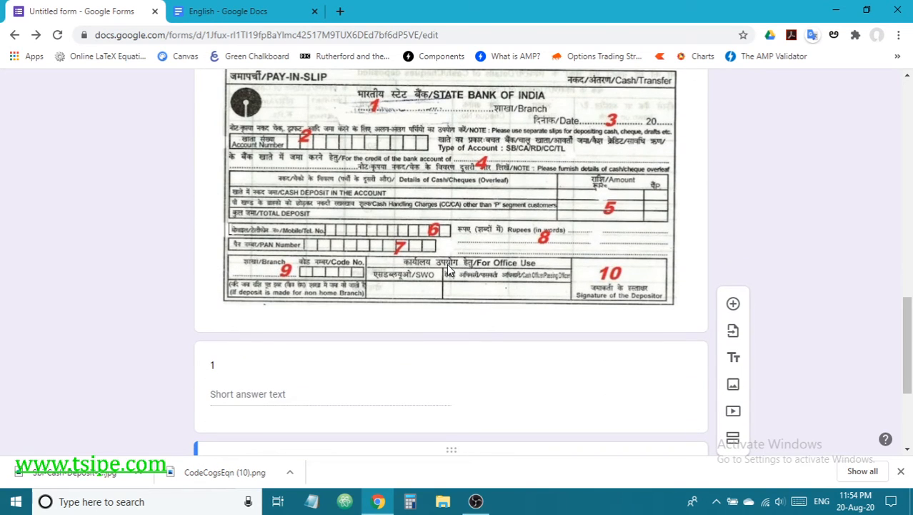
scroll(449, 270, down, 3)
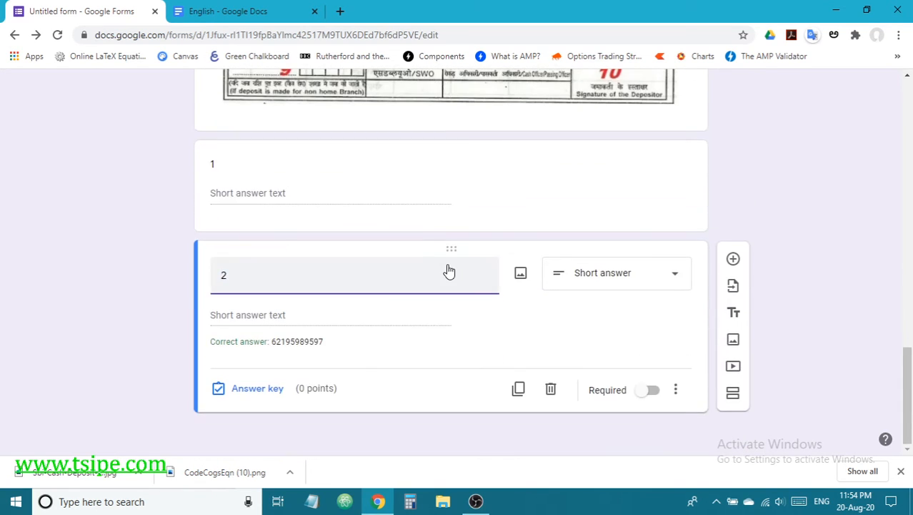
scroll(448, 270, up, 7)
scroll(452, 275, down, 4)
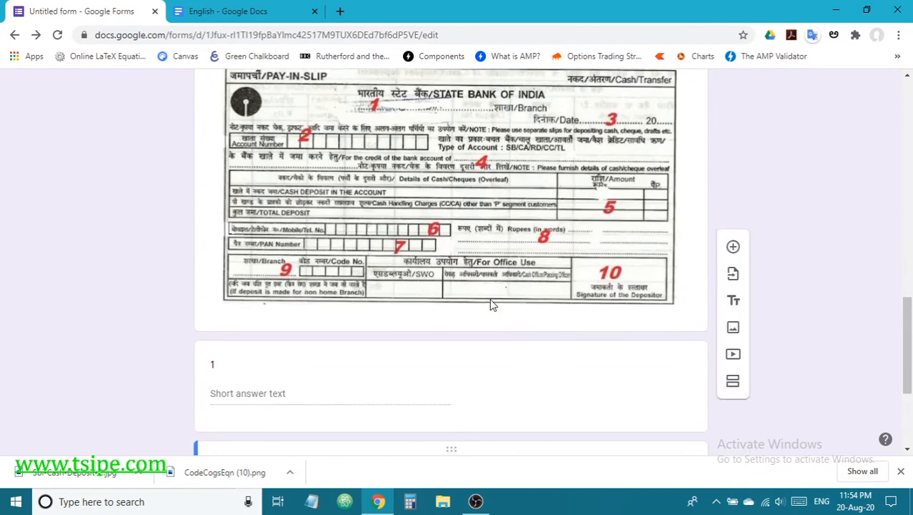
scroll(491, 304, down, 3)
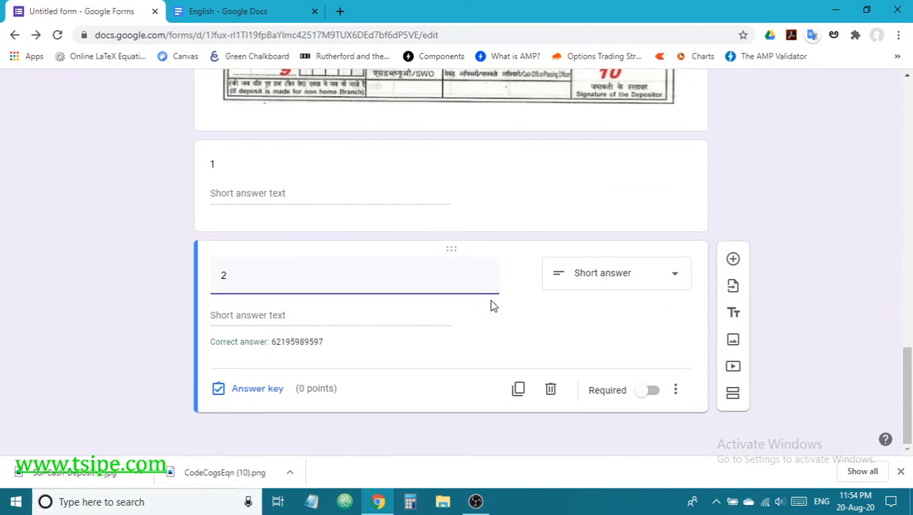
click(733, 259)
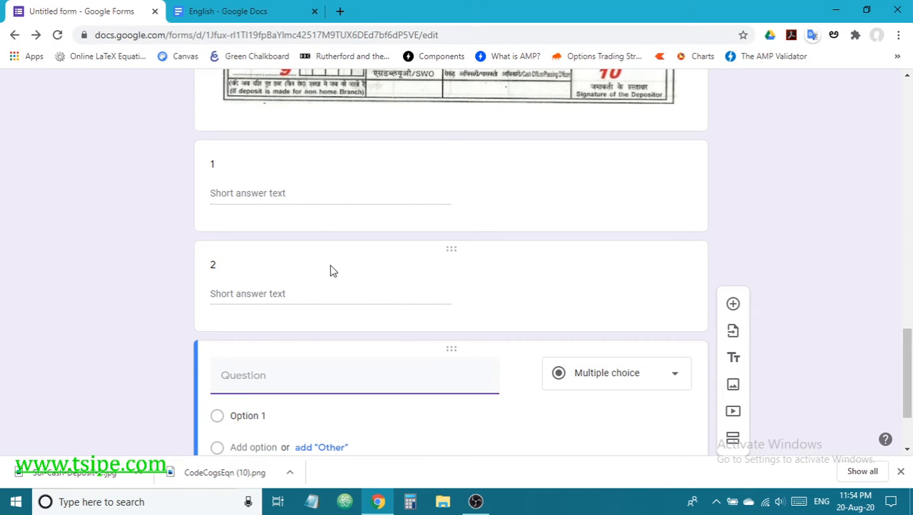
click(250, 11)
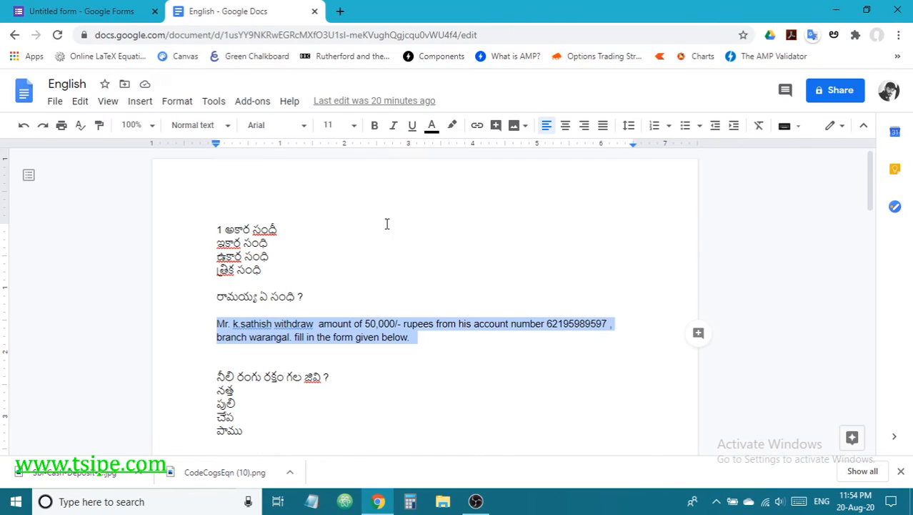
Step: Copy the 'Match the following' instruction line from the notes into the new question's title
scroll(400, 297, down, 6)
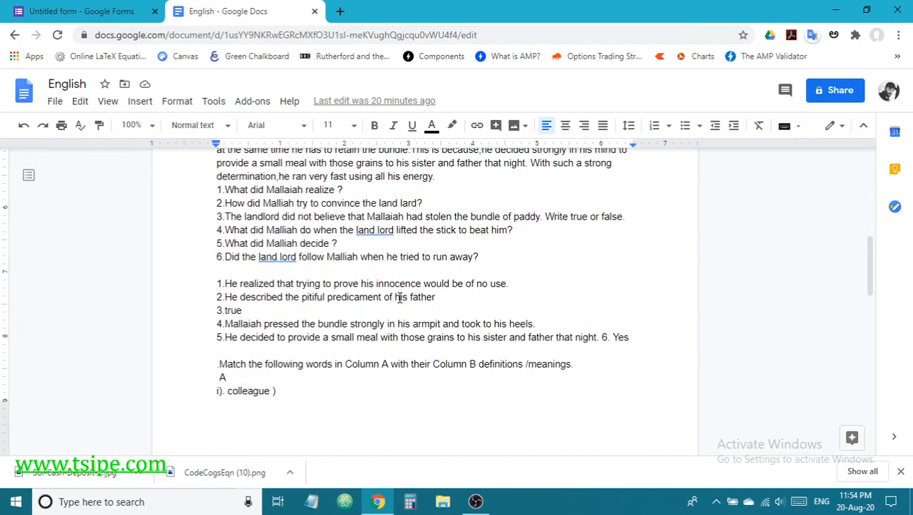
scroll(399, 297, down, 3)
scroll(400, 298, up, 3)
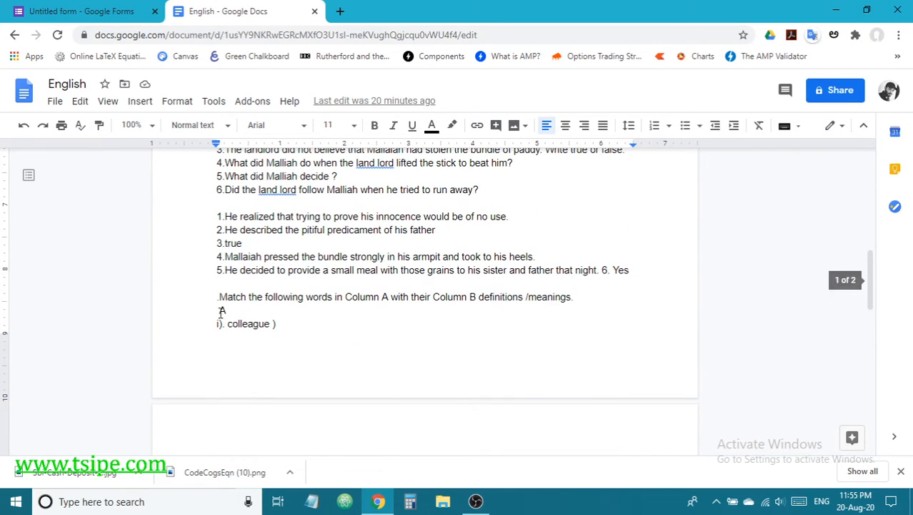
drag(217, 297, 580, 296)
key(ctrl+c)
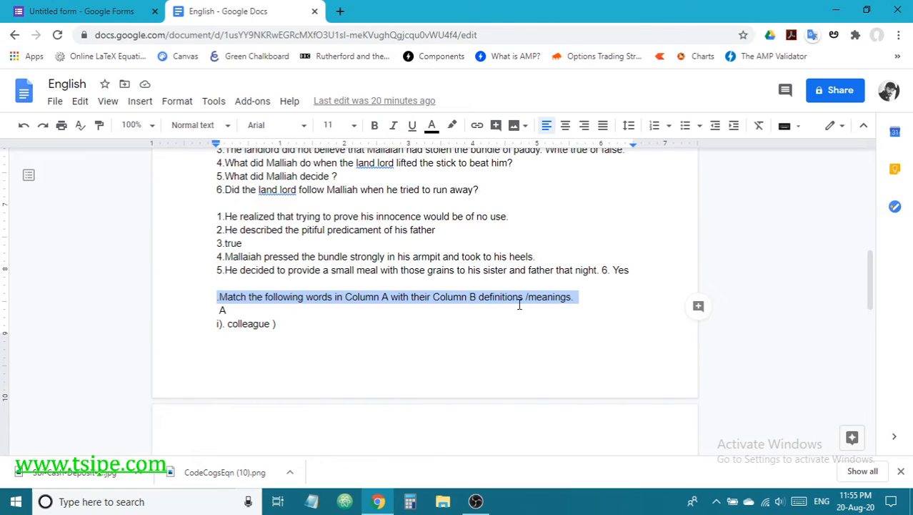
click(79, 11)
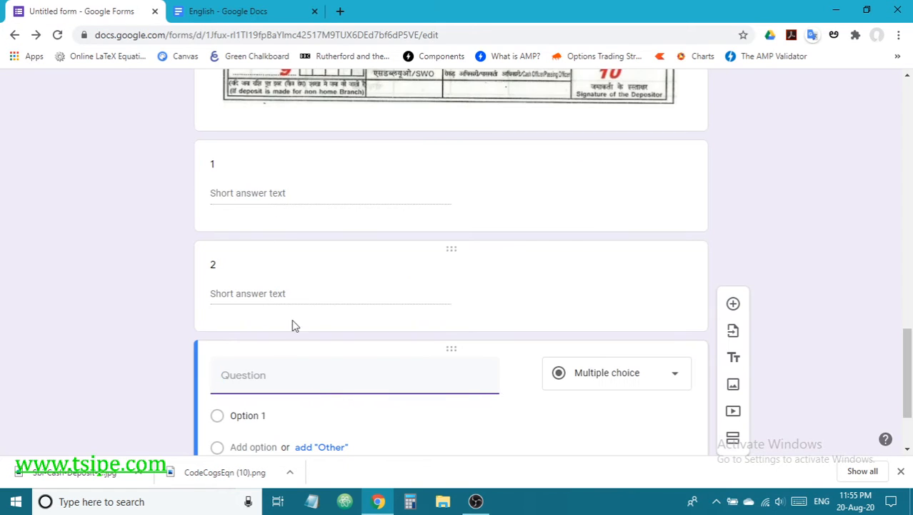
key(ctrl+v)
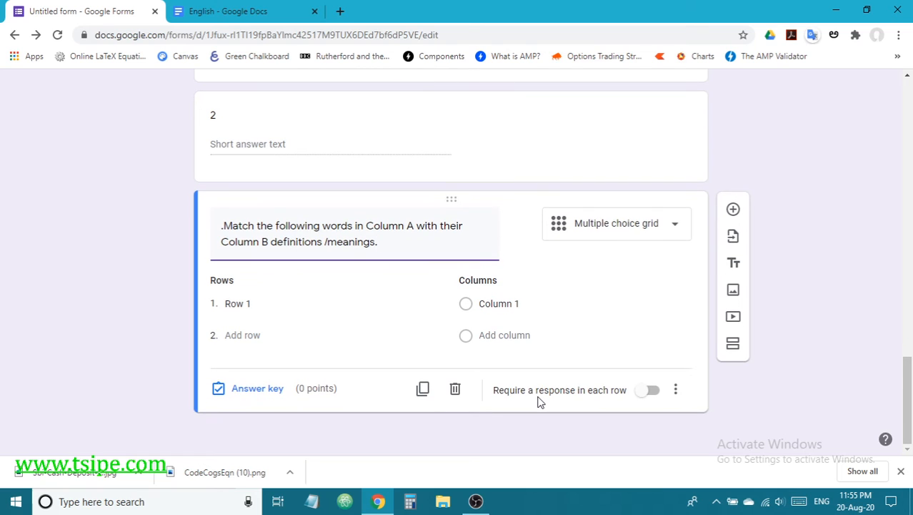
Step: Change the question type to Multiple choice grid and select its Row 1 label
click(624, 236)
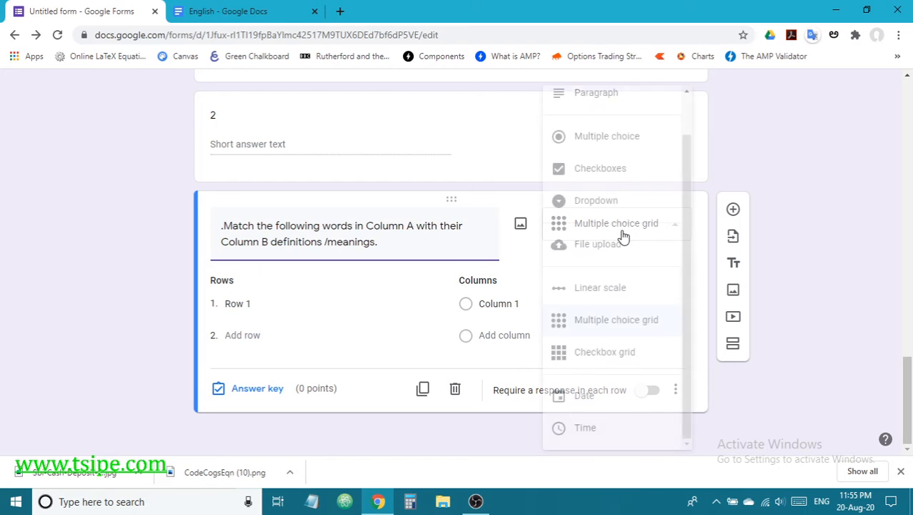
click(621, 328)
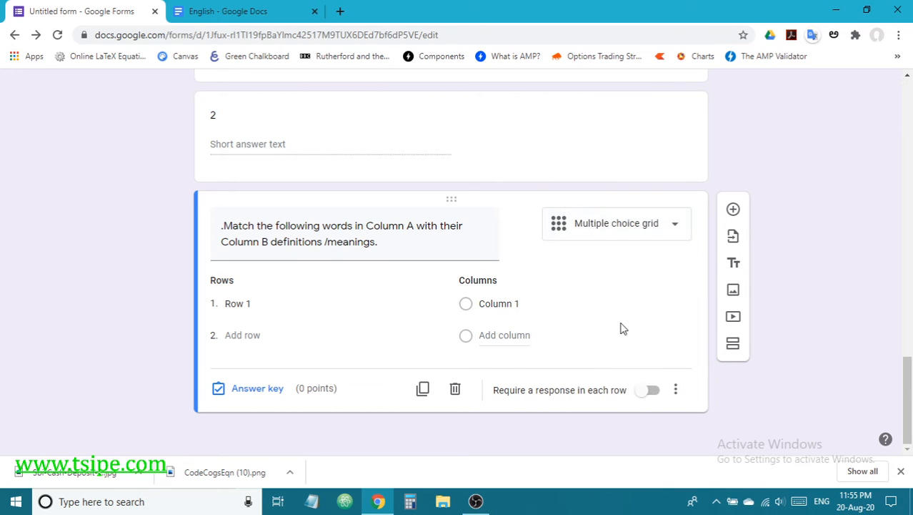
click(247, 304)
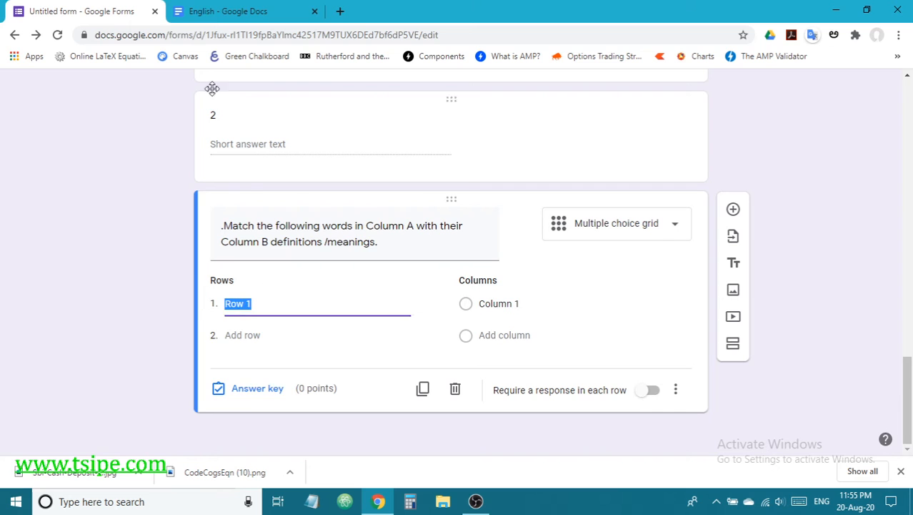
click(215, 11)
scroll(317, 281, up, 5)
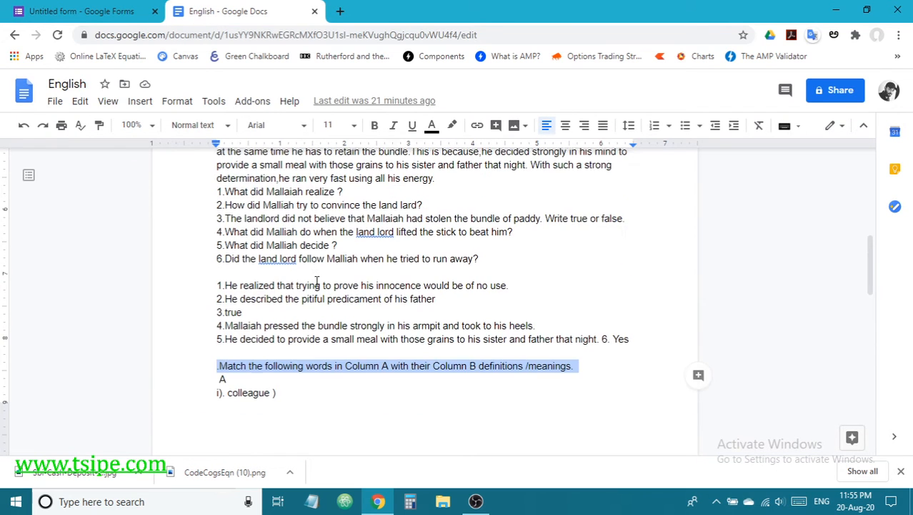
Step: Delete the stray bracket after 'colleague' in the notes' word list
scroll(316, 280, down, 12)
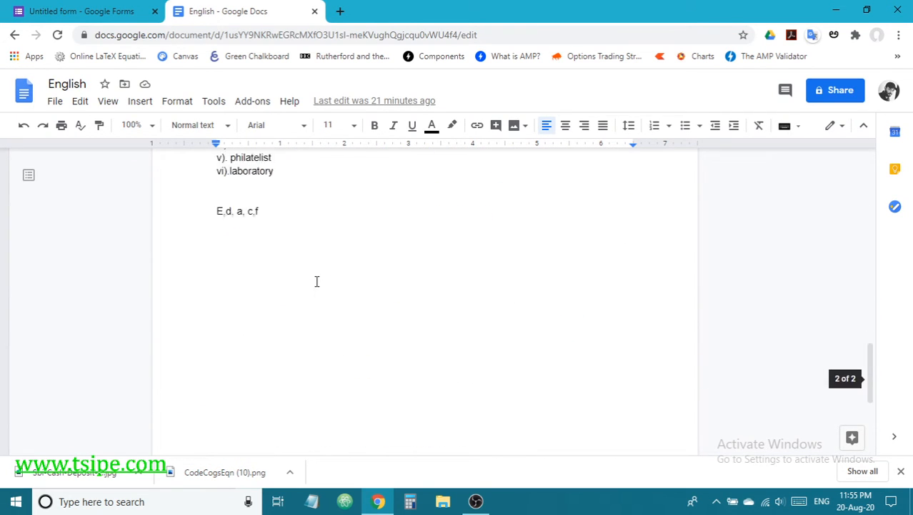
scroll(316, 280, up, 4)
scroll(316, 281, up, 2)
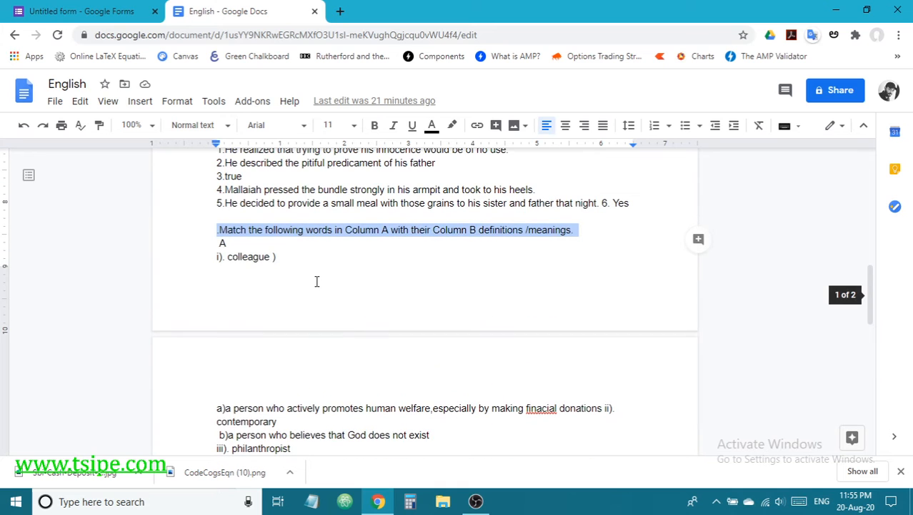
click(274, 262)
key(BackSpace)
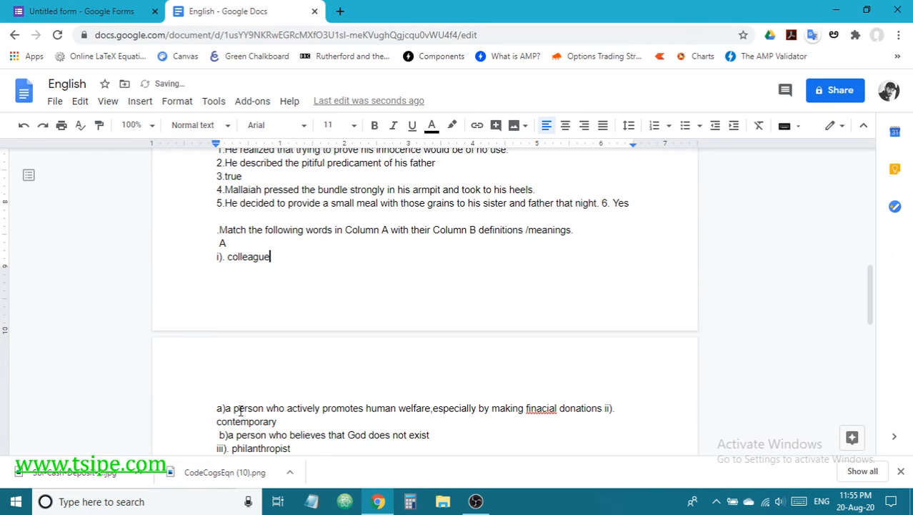
drag(216, 409, 445, 435)
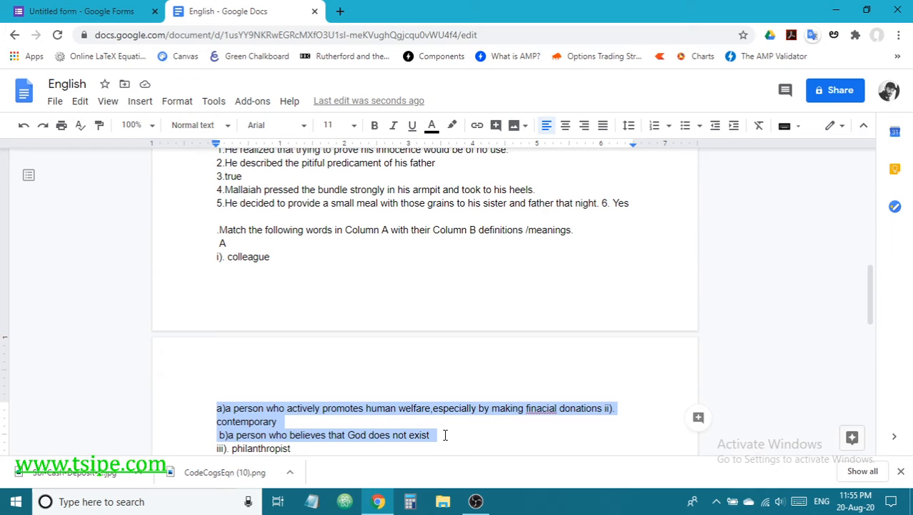
Step: Move 'ii). contemporary' onto its own line after the donations text
scroll(446, 430, down, 3)
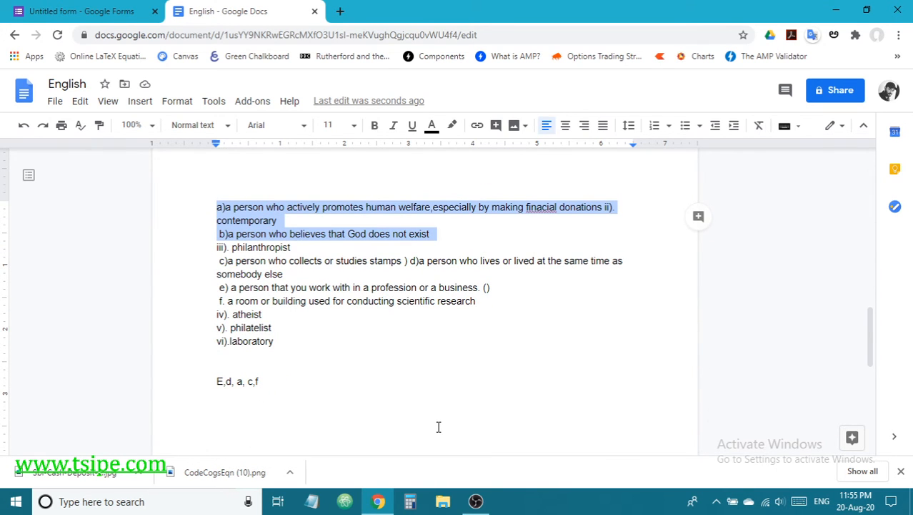
scroll(438, 427, up, 4)
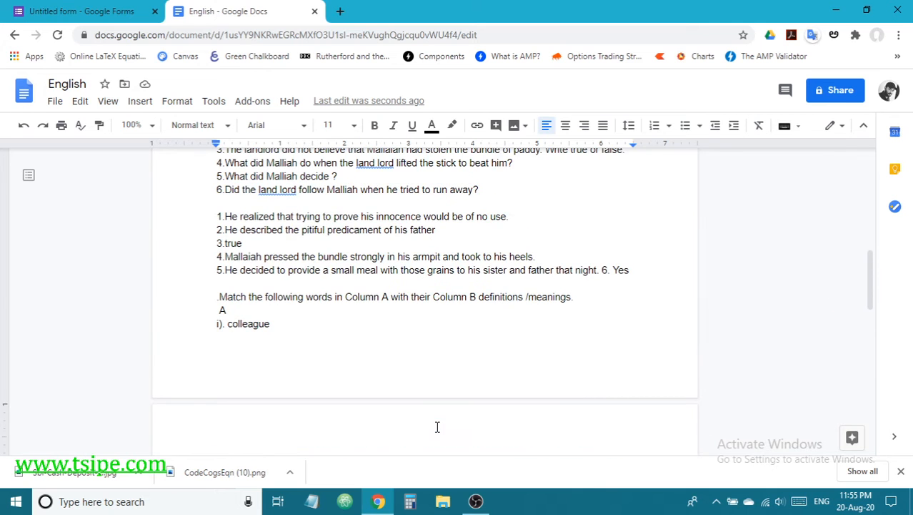
scroll(438, 427, down, 1)
scroll(437, 426, up, 1)
scroll(437, 426, down, 1)
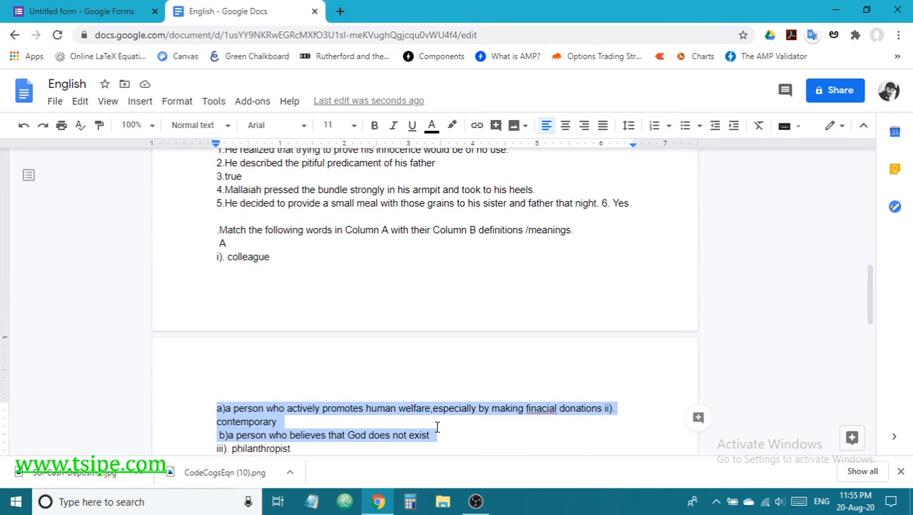
click(249, 271)
drag(216, 256, 283, 263)
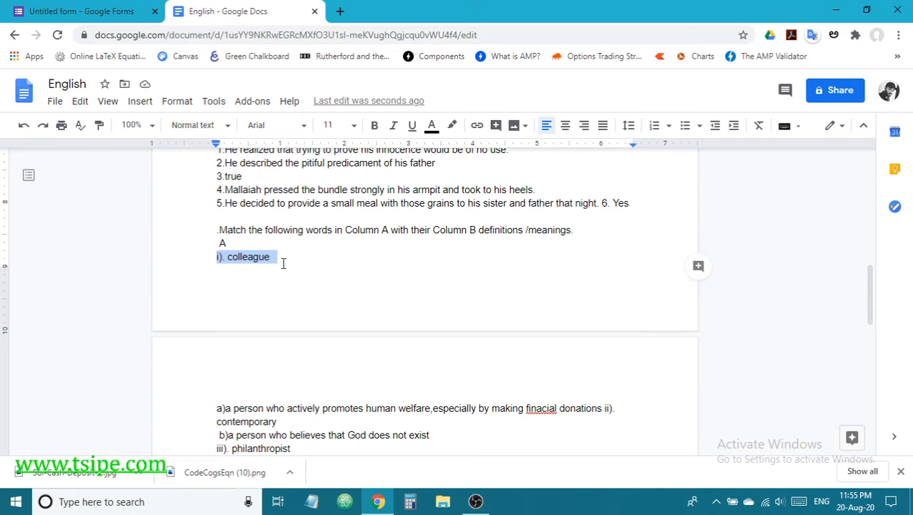
scroll(286, 285, down, 3)
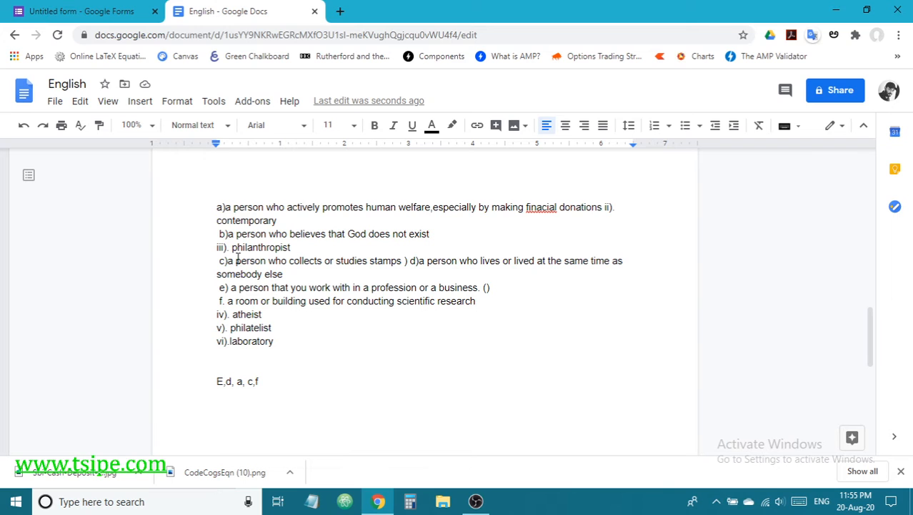
click(604, 207)
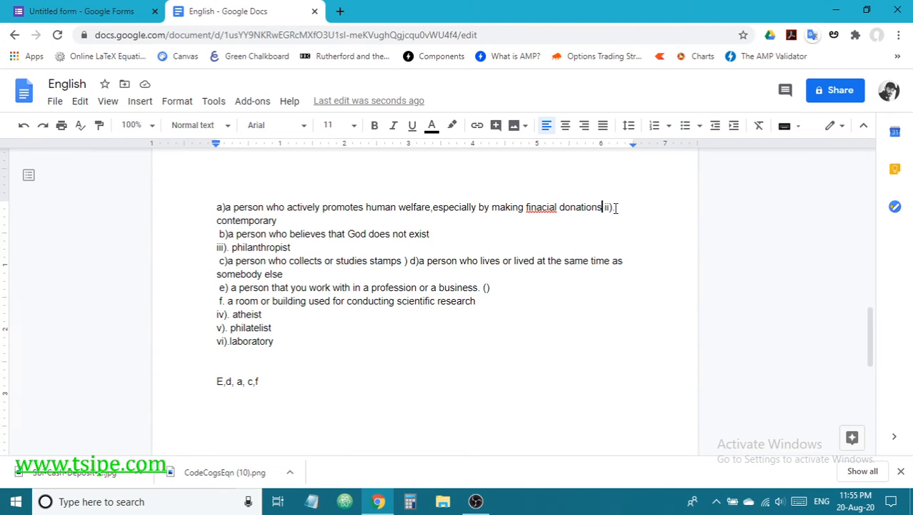
key(Return)
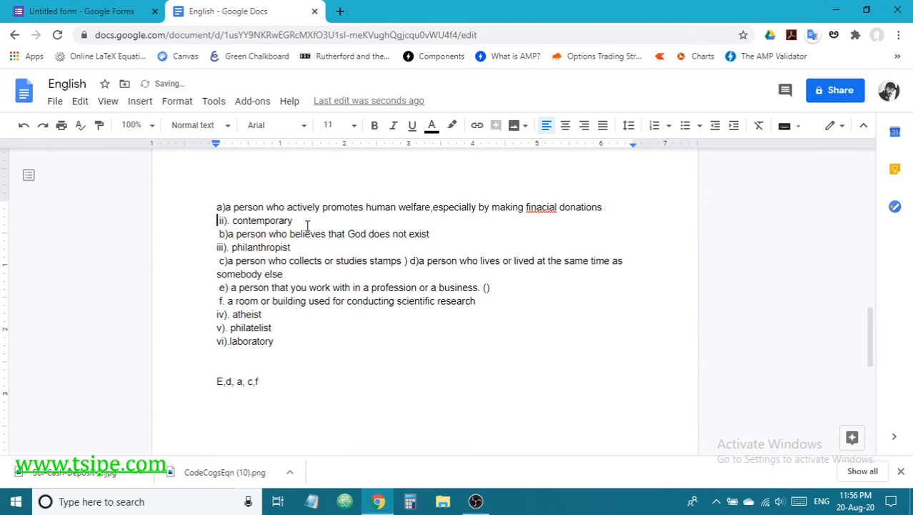
scroll(220, 271, up, 3)
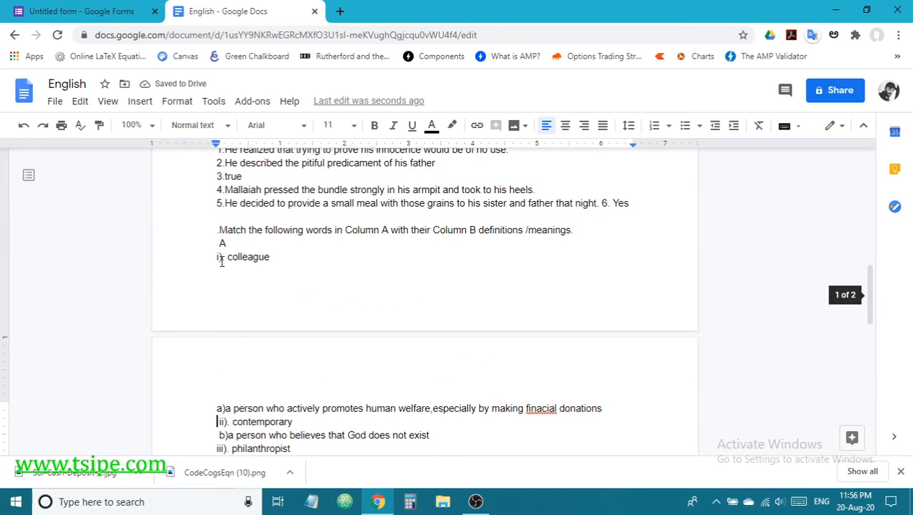
scroll(221, 261, down, 1)
Step: Paste 'i). colleague' into the grid's first row
drag(215, 336, 605, 334)
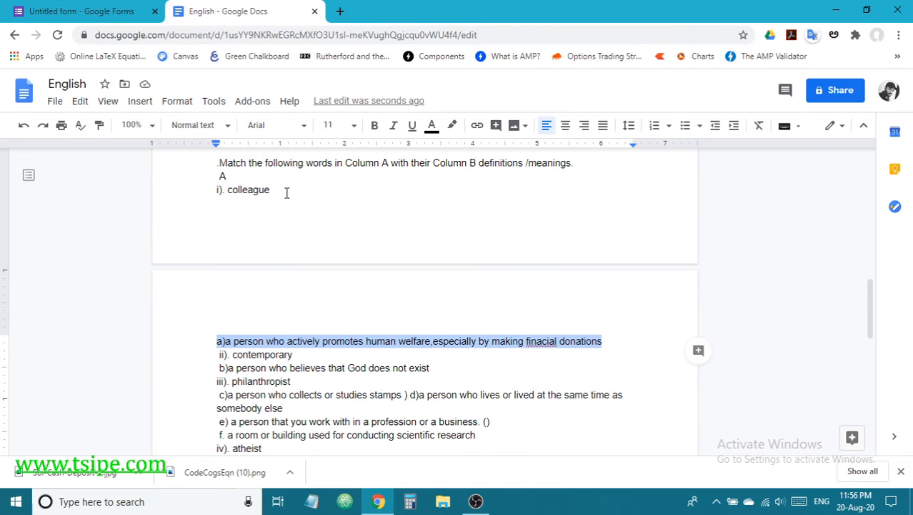
drag(286, 193, 188, 193)
key(ctrl+c)
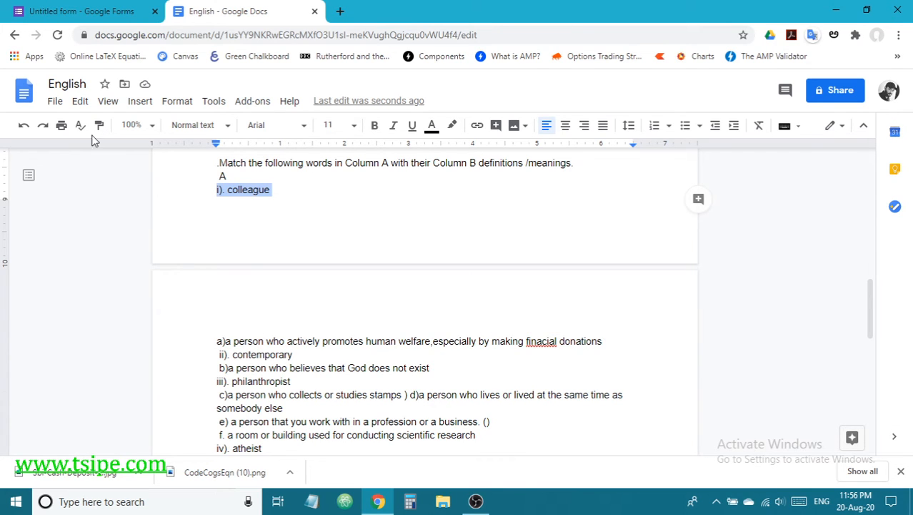
click(80, 11)
key(ctrl+v)
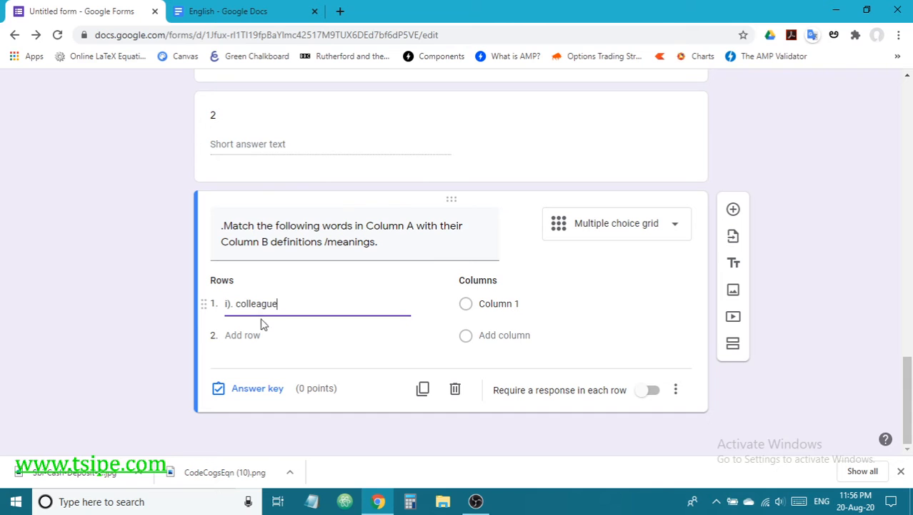
click(253, 11)
Step: Paste 'iv). atheist' through 'vi).laboratory' as grid rows and remove the empty fifth row
scroll(401, 400, down, 4)
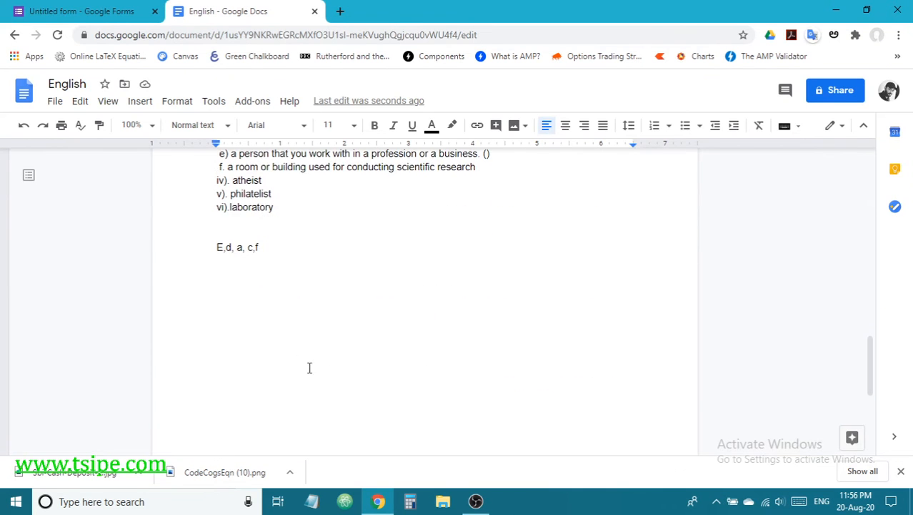
scroll(286, 329, up, 2)
drag(216, 248, 281, 287)
key(ctrl+c)
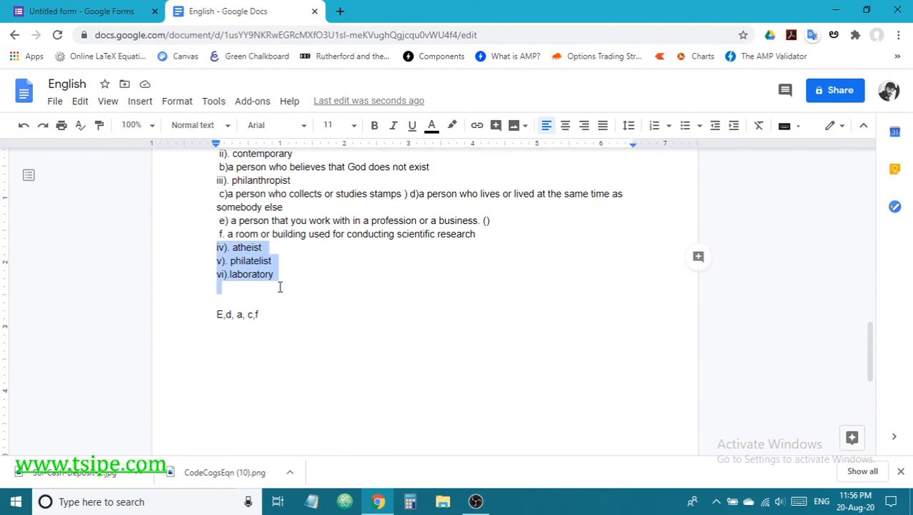
click(87, 20)
click(244, 337)
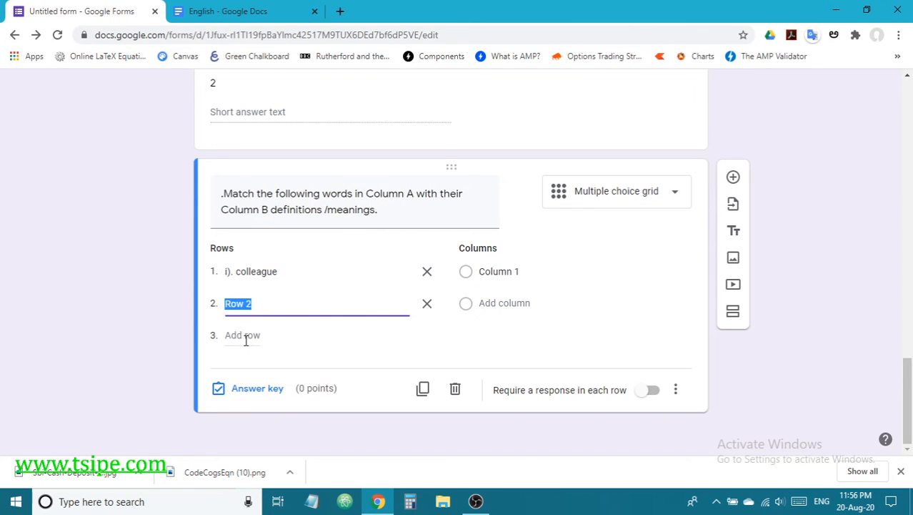
key(ctrl+v)
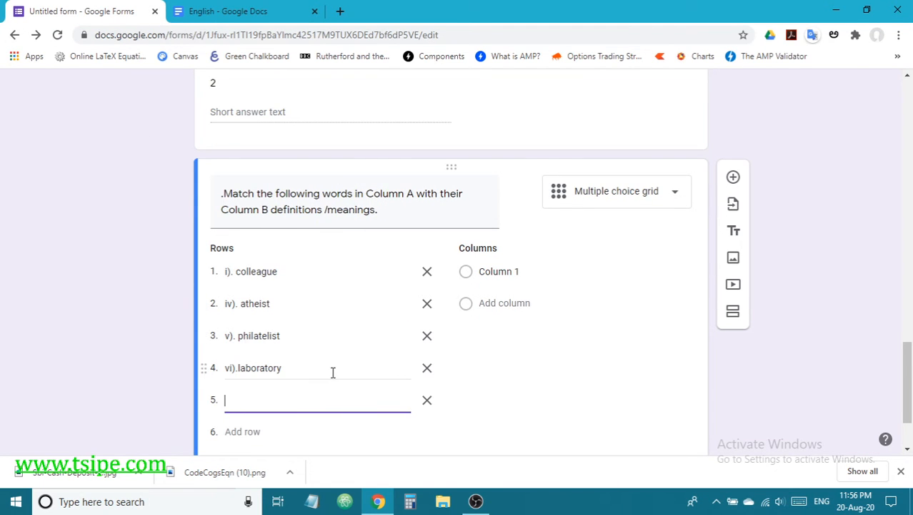
click(427, 402)
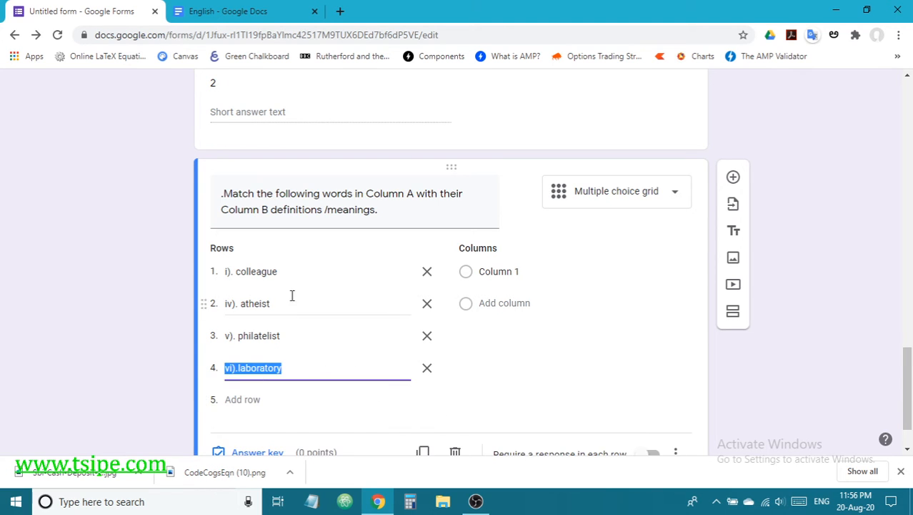
click(241, 12)
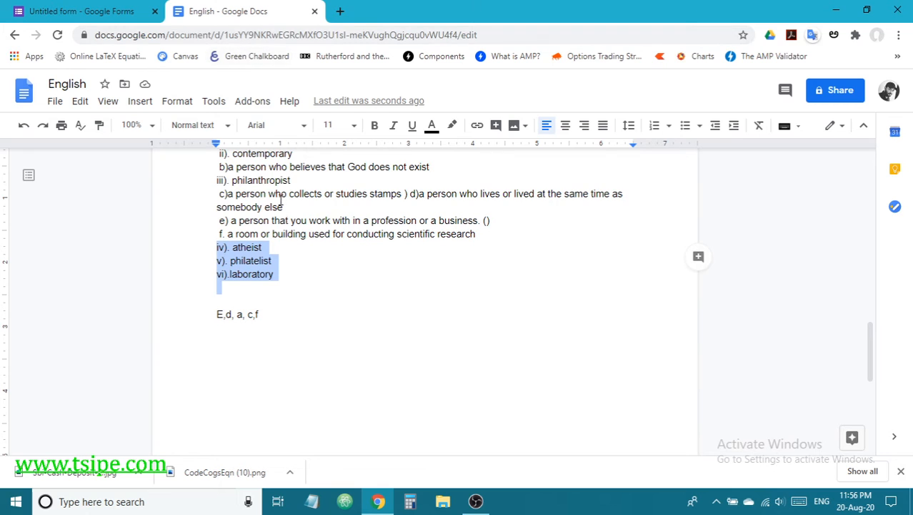
Step: Insert 'ii). contemporary' as a new grid row below colleague
scroll(284, 207, up, 1)
drag(300, 223, 211, 223)
key(ctrl+c)
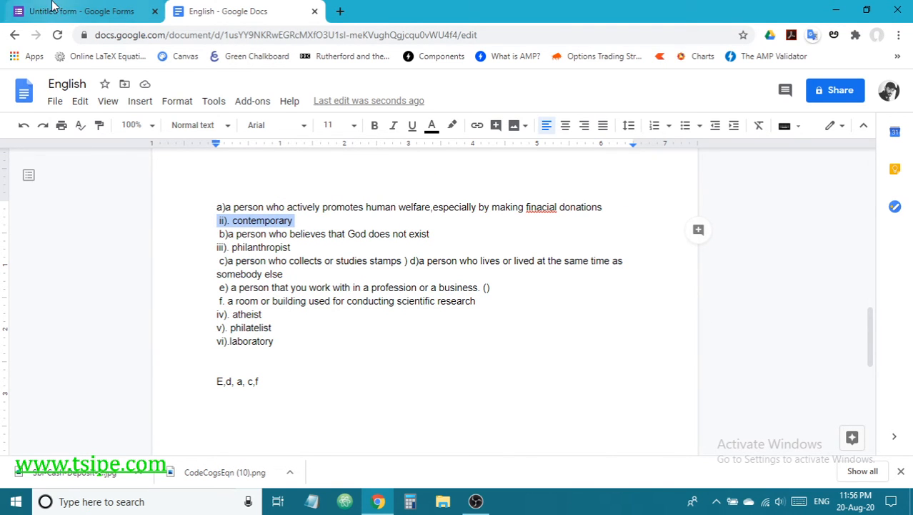
click(79, 11)
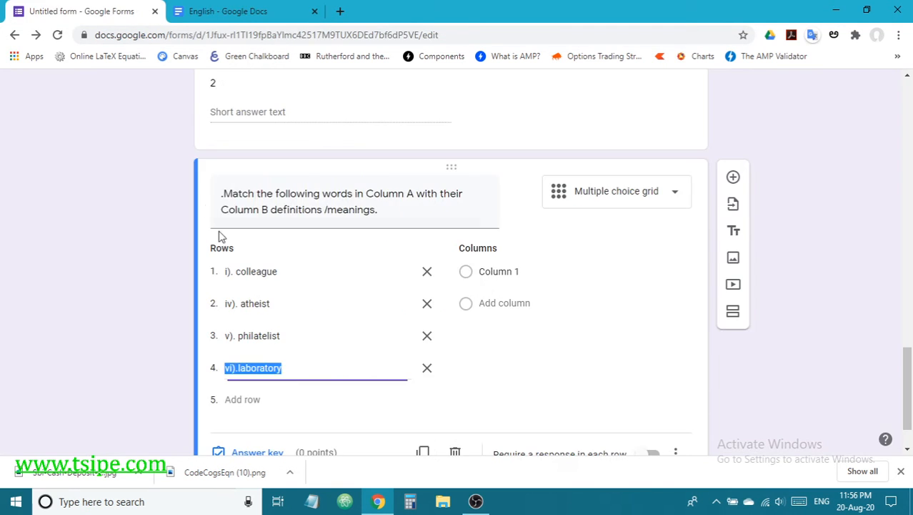
click(321, 274)
key(Return)
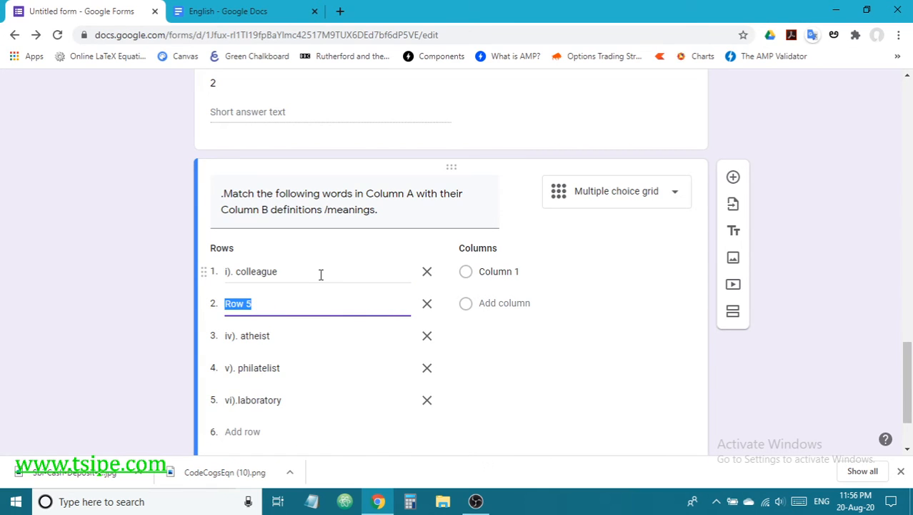
key(ctrl+v)
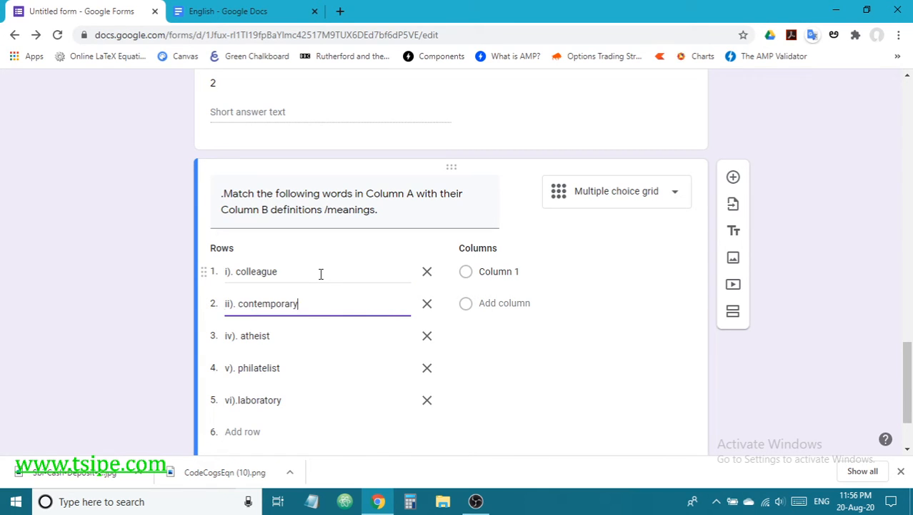
click(226, 16)
Step: Insert 'iii). philanthropist' as a new grid row below contemporary
drag(299, 251, 191, 248)
key(ctrl+c)
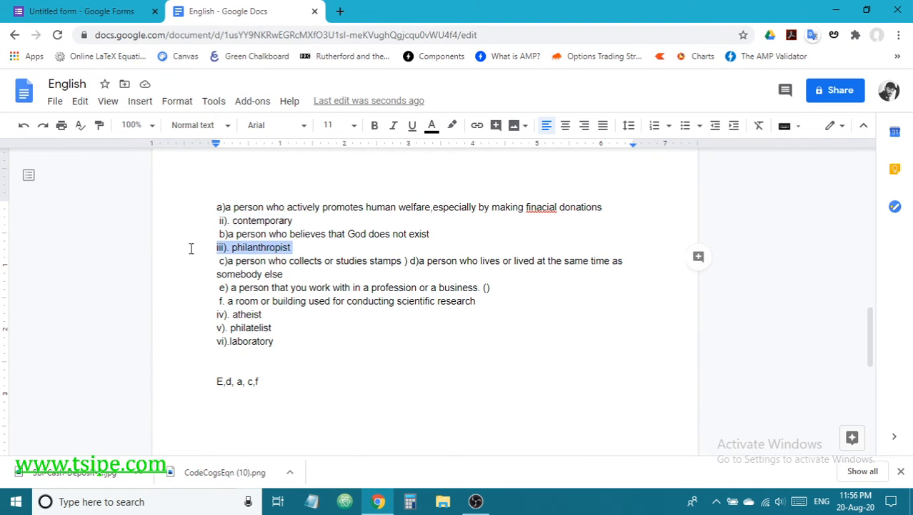
click(100, 13)
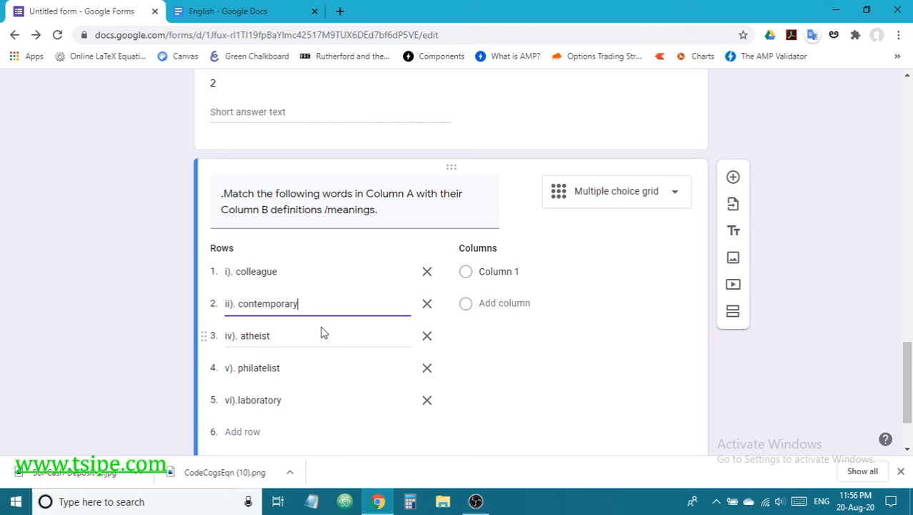
key(Return)
key(ctrl+v)
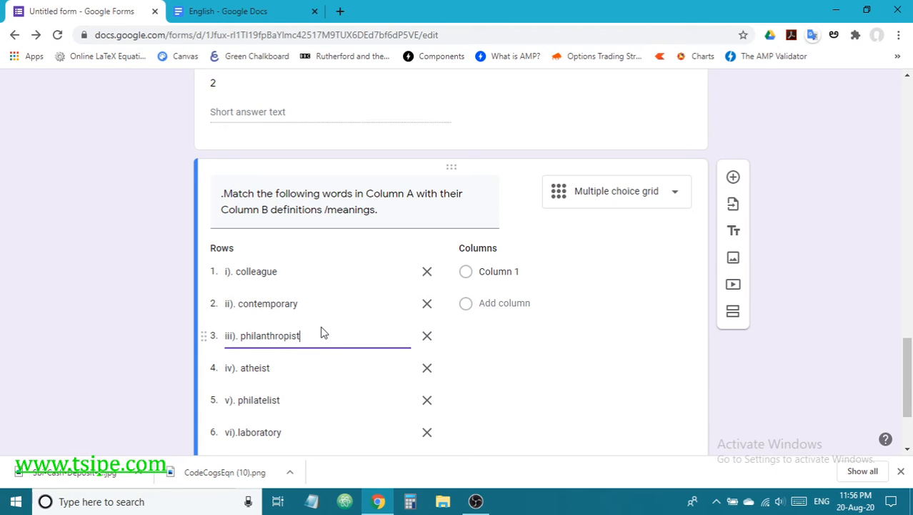
click(579, 363)
click(243, 13)
scroll(332, 237, up, 4)
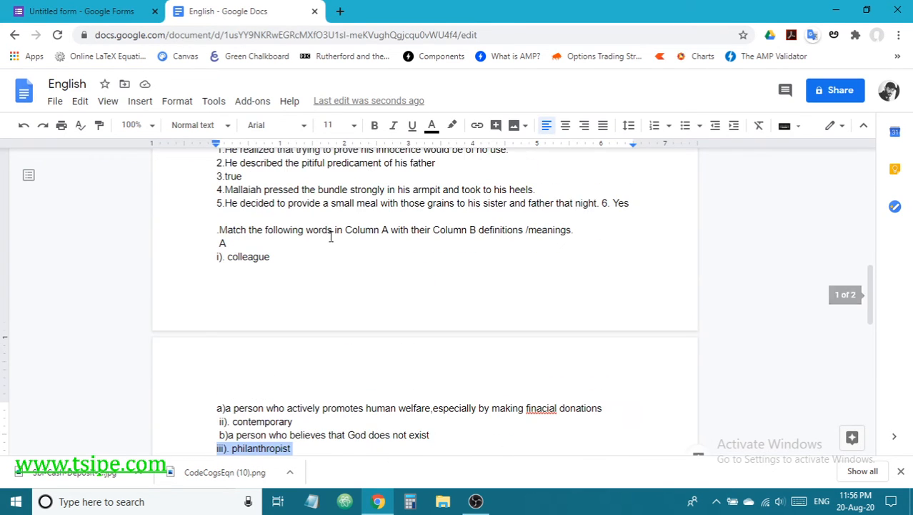
Step: Cut the i). colleague, ii). contemporary and iii). philanthropist lines from the notes
drag(277, 257, 184, 259)
key(ctrl+x)
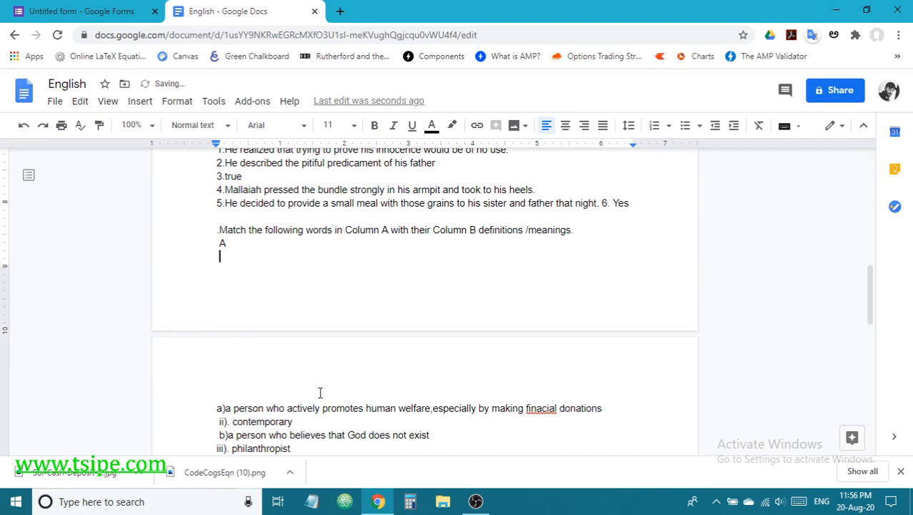
drag(294, 422, 169, 419)
key(ctrl+x)
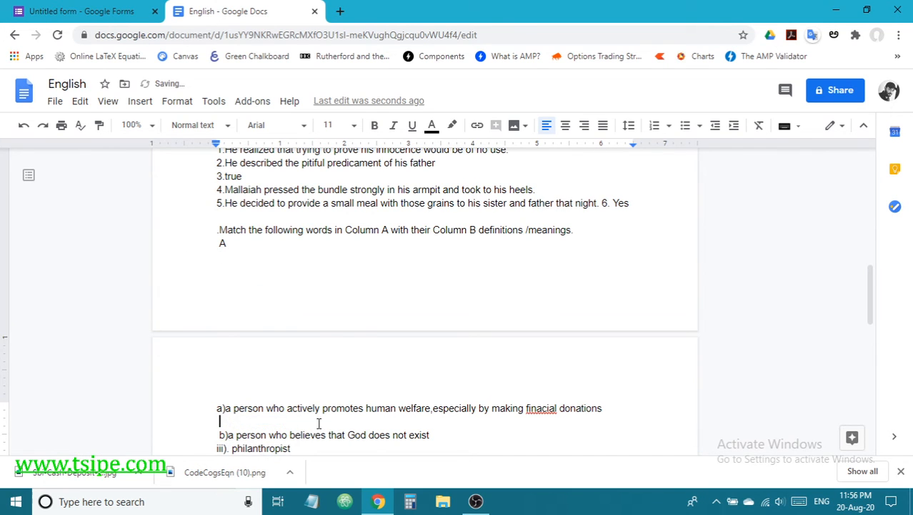
scroll(297, 317, down, 2)
drag(298, 317, 216, 315)
key(ctrl+x)
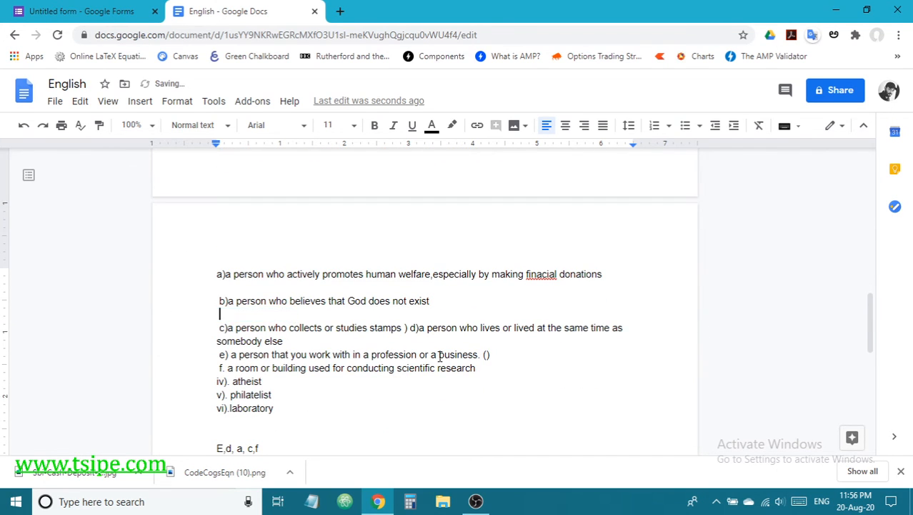
Step: Delete the stray bracket before d), put d) on its own line, and remove the empty brackets after 'business.'
click(408, 329)
key(BackSpace)
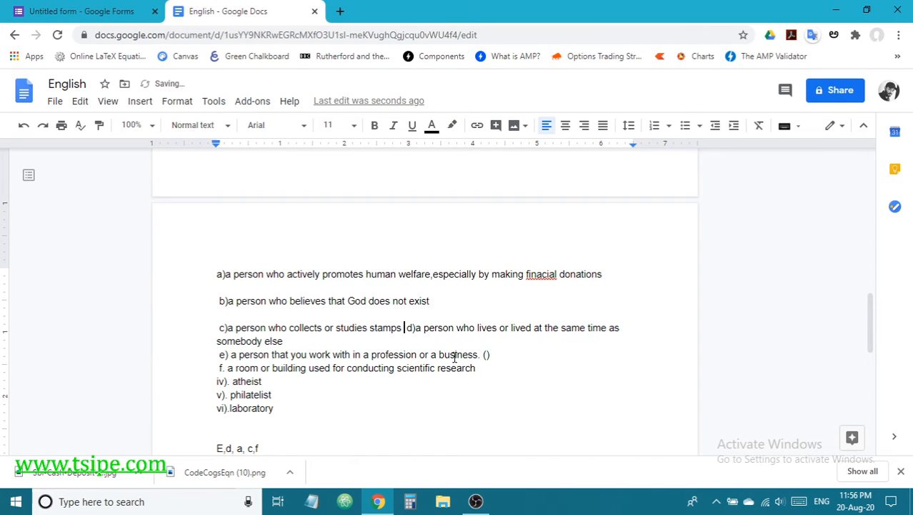
key(Return)
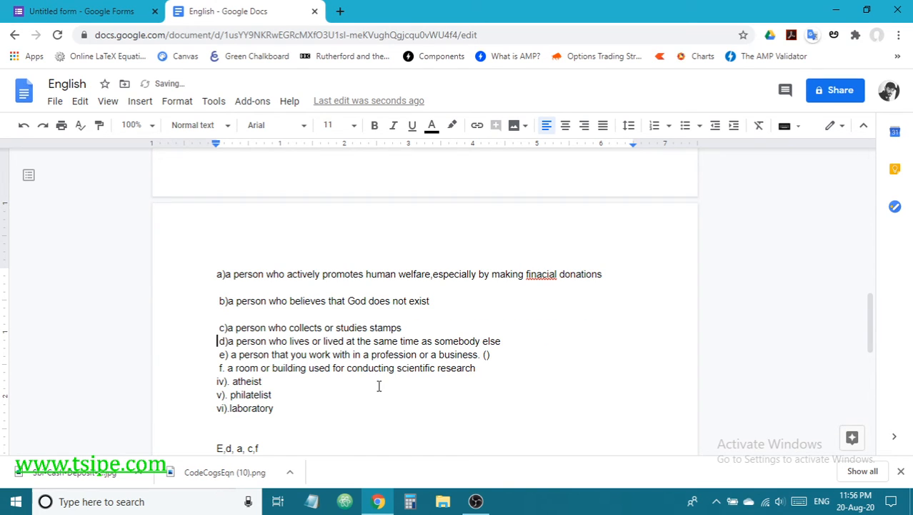
click(499, 360)
key(BackSpace)
key(BackSpace)
Step: Remove the blank lines below a) and b), then select and copy the definitions a) to f)
drag(481, 375, 291, 328)
click(355, 387)
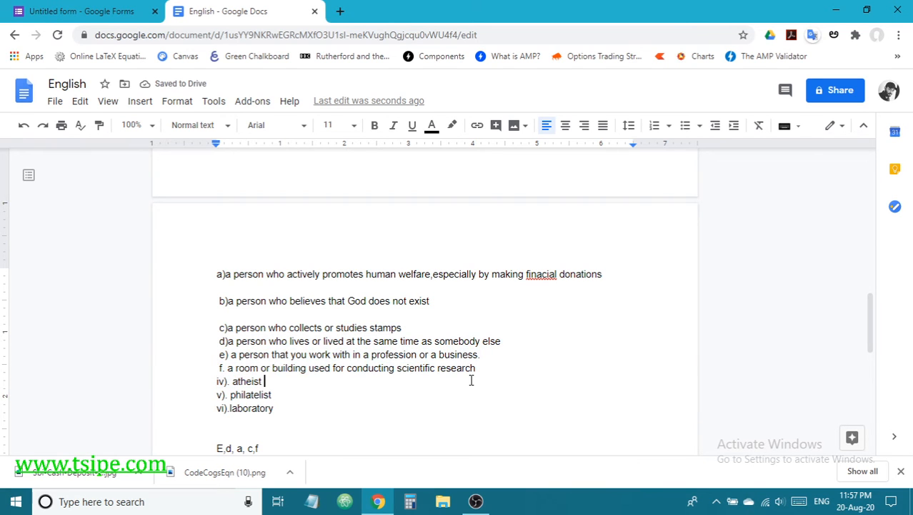
drag(479, 367, 212, 341)
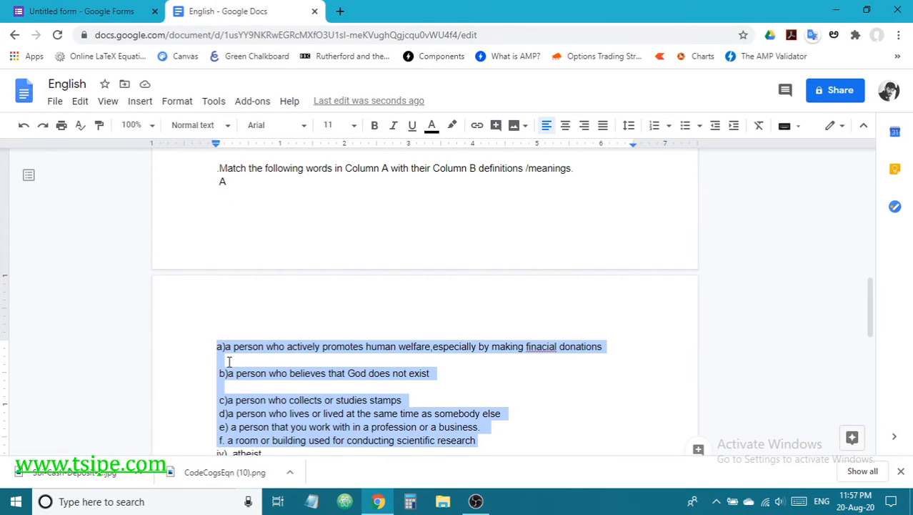
click(229, 362)
click(227, 385)
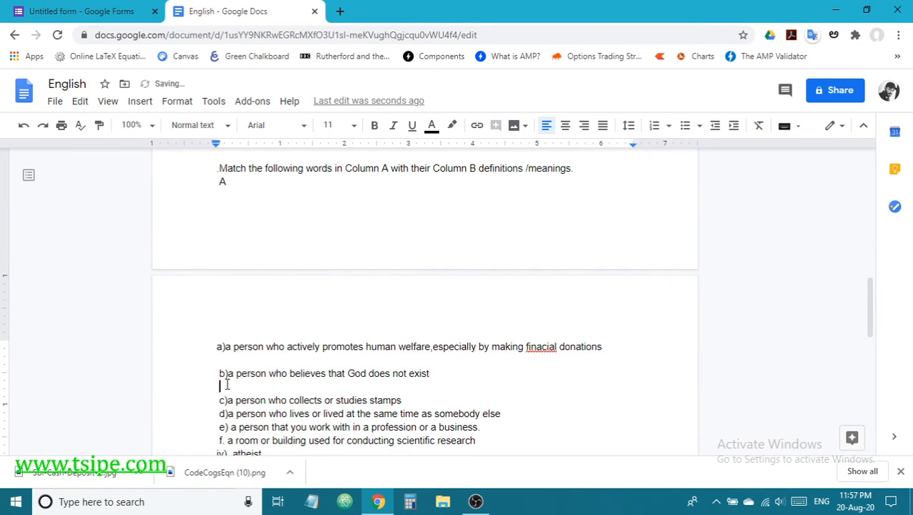
key(Delete)
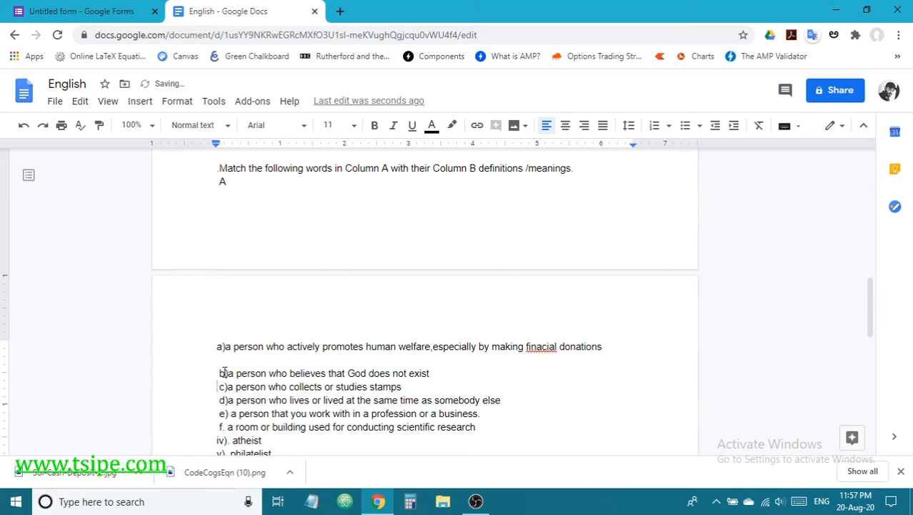
key(Delete)
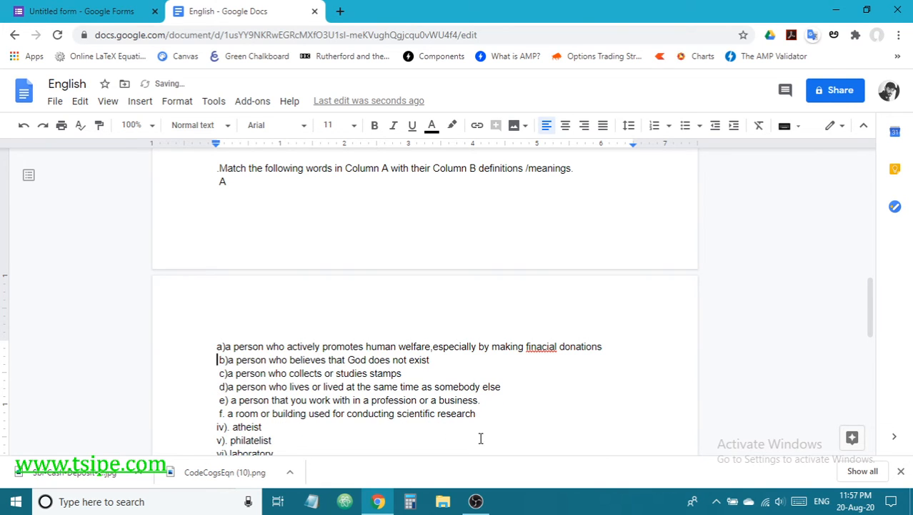
drag(478, 414, 211, 346)
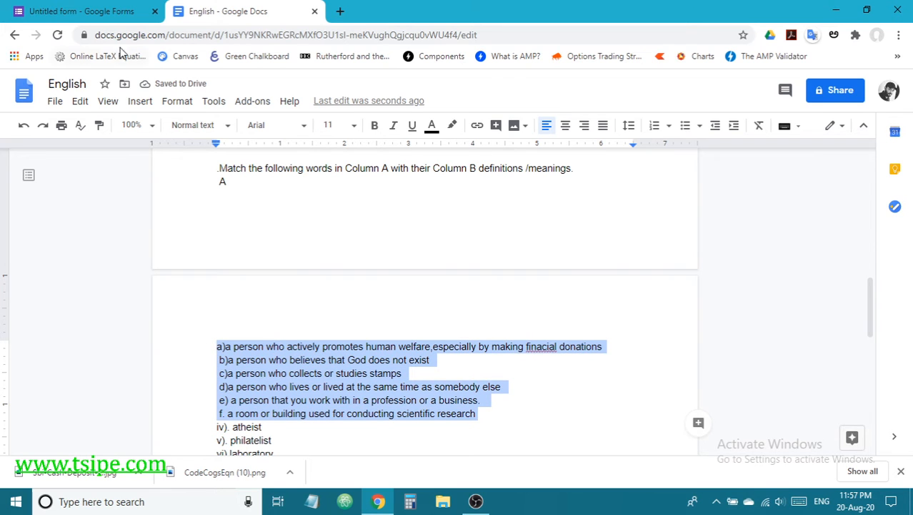
click(100, 11)
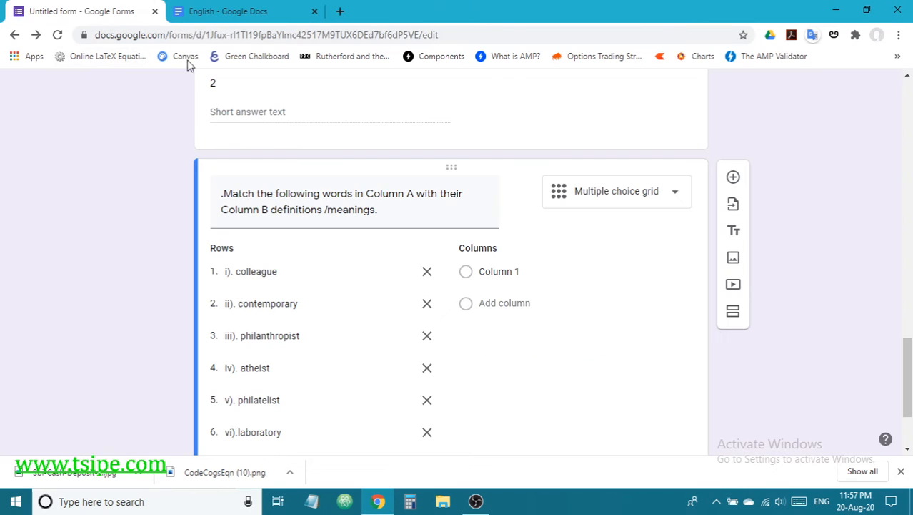
Step: Paste definitions a) through f) as the grid's six columns and open its answer key
click(485, 276)
key(ctrl+v)
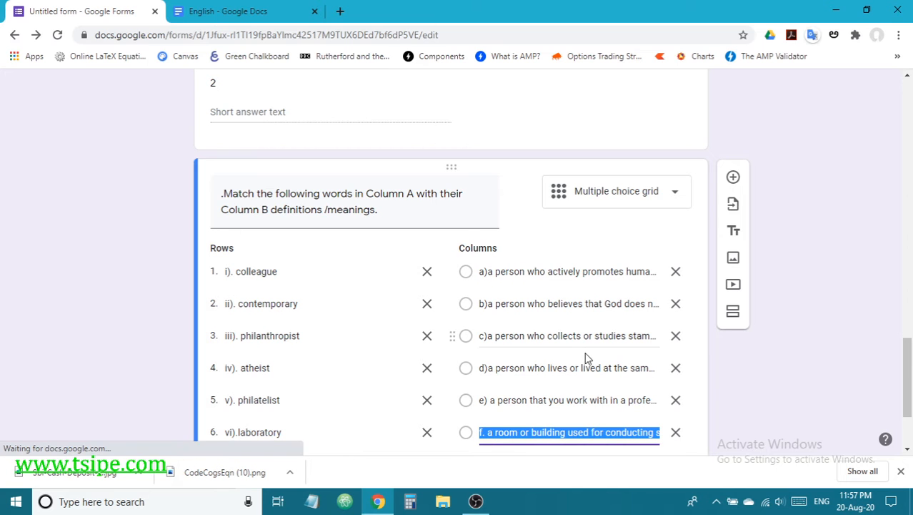
scroll(604, 398, down, 2)
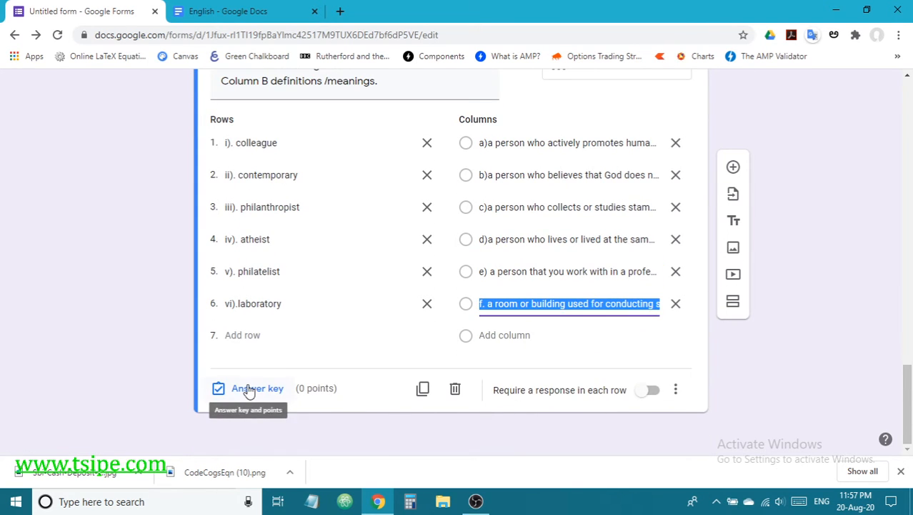
click(255, 389)
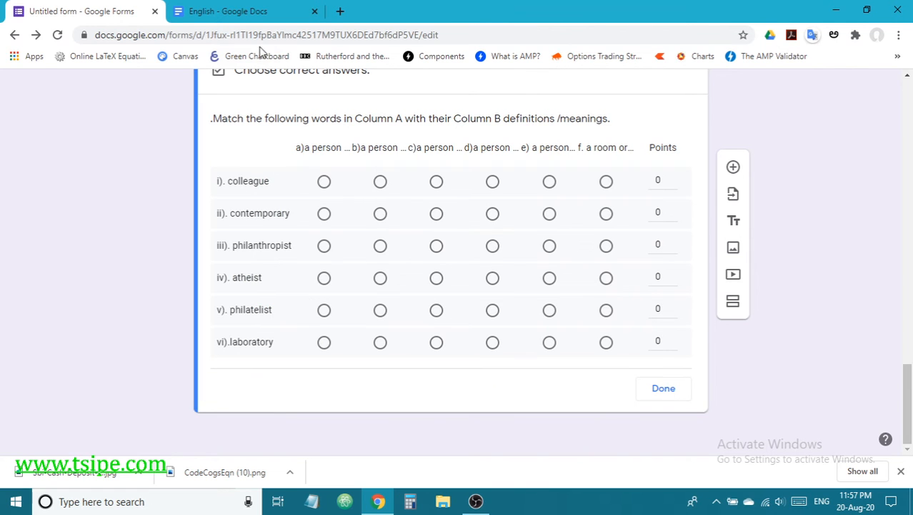
Step: In the answer key, mark e) for colleague and d) for contemporary
click(258, 10)
scroll(391, 406, down, 4)
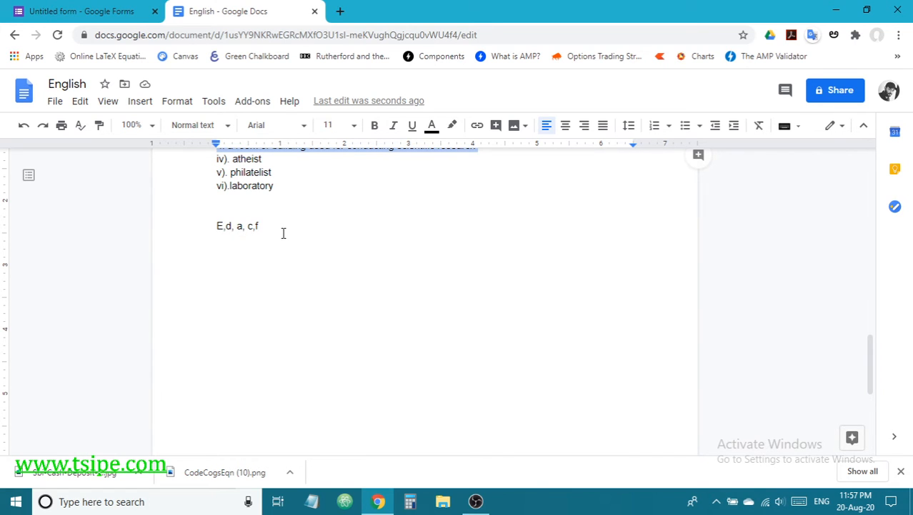
scroll(283, 233, up, 2)
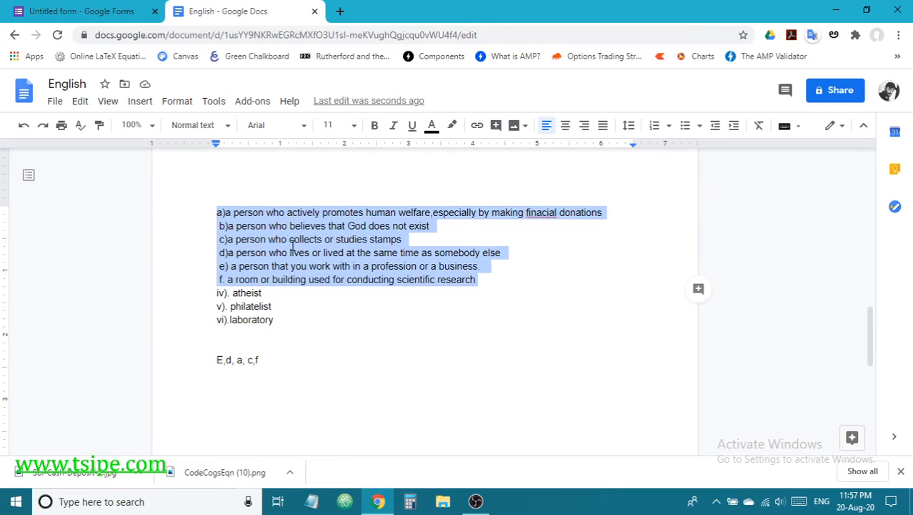
scroll(295, 252, up, 2)
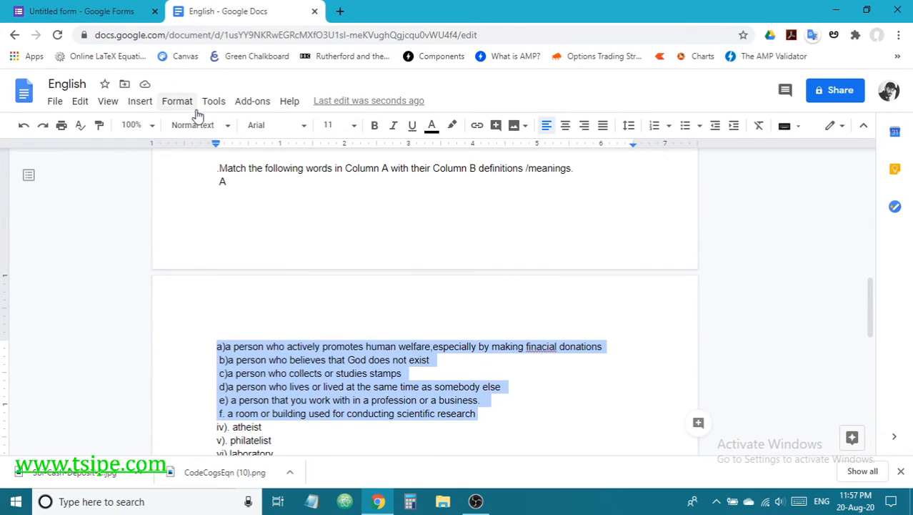
click(102, 9)
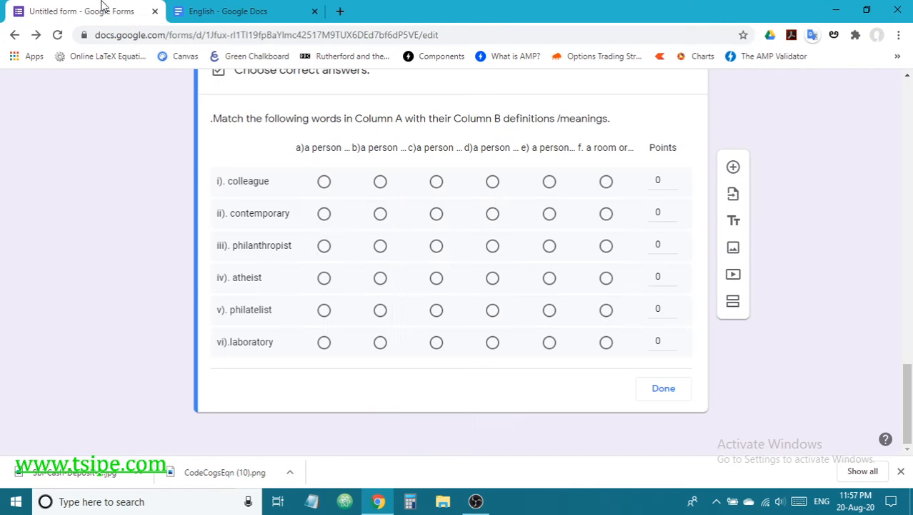
click(548, 183)
click(498, 223)
Step: Mark a) for philanthropist and c) for atheist, checking the notes for each answer
click(231, 8)
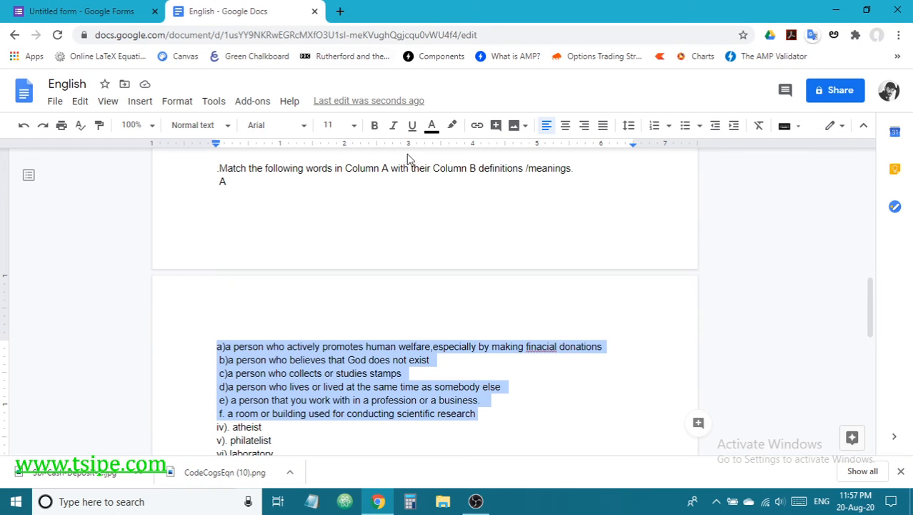
scroll(391, 250, down, 3)
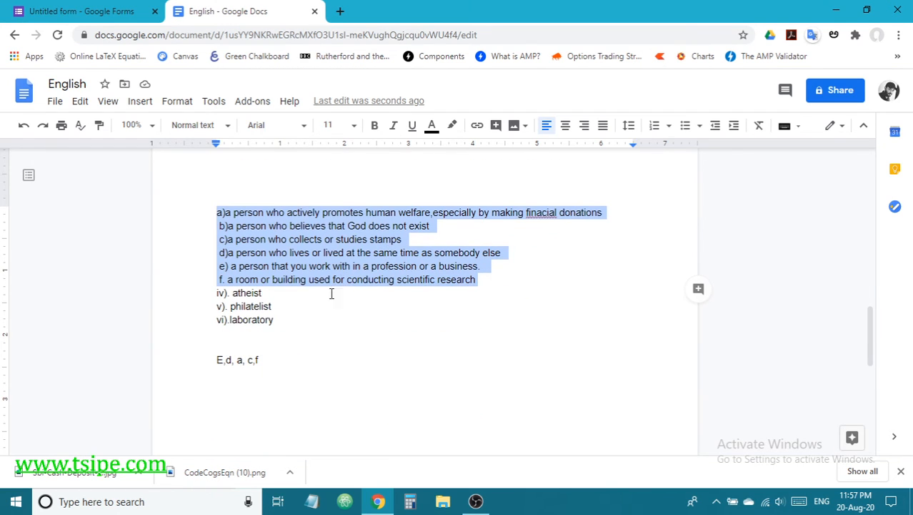
click(107, 8)
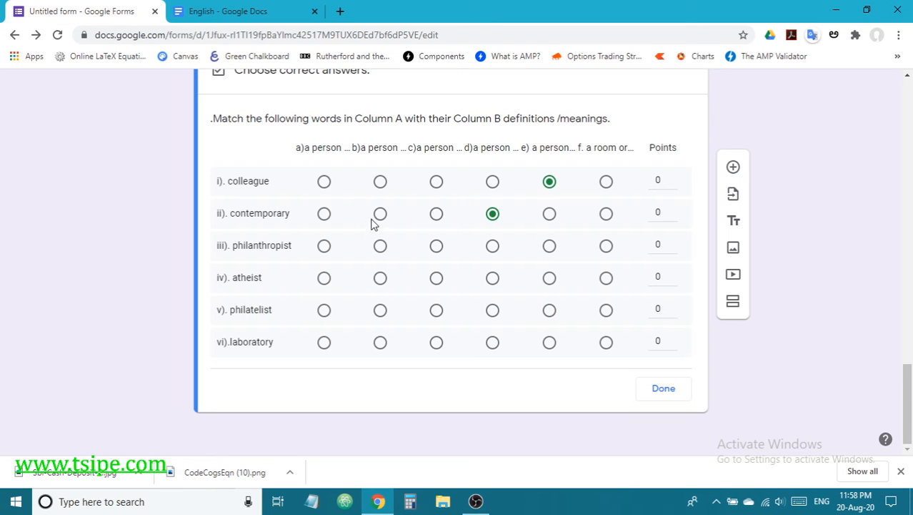
click(323, 247)
click(254, 13)
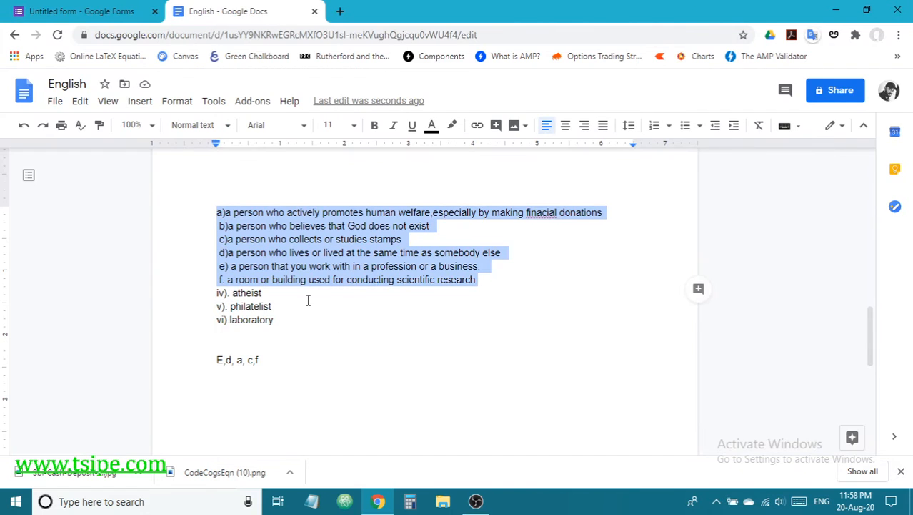
click(89, 16)
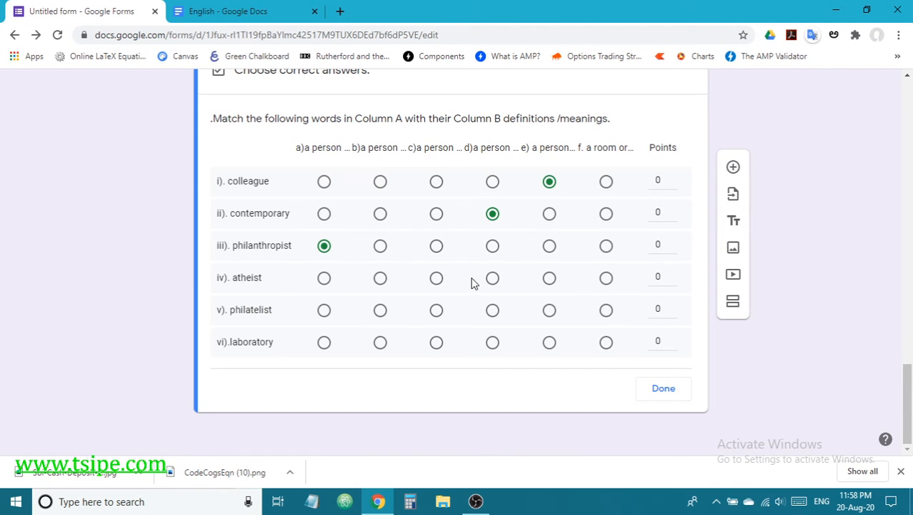
click(436, 278)
click(213, 10)
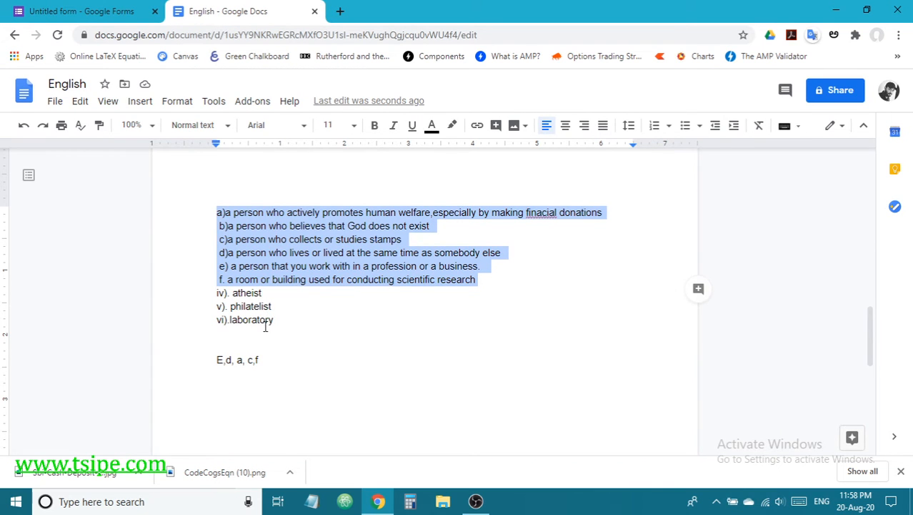
click(65, 10)
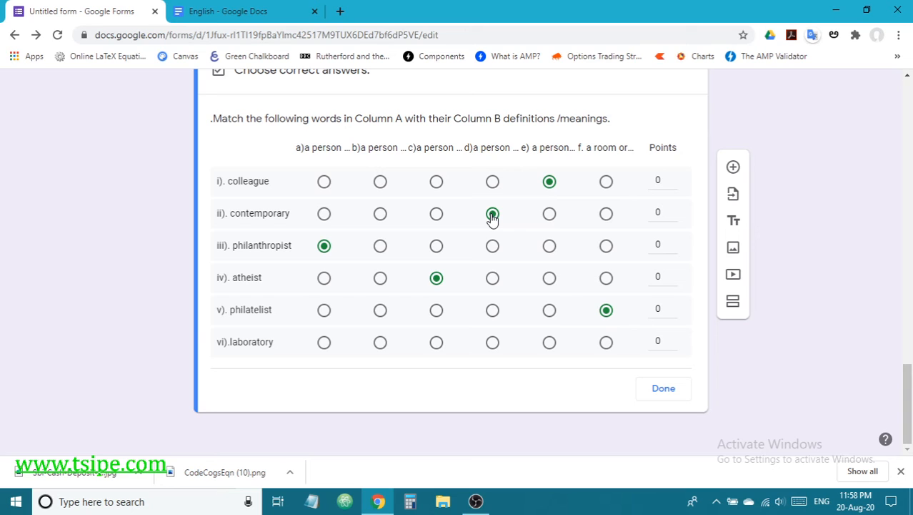
Step: Mark b) for atheist, c) for philatelist and f) for laboratory, clearing the stray marks
click(381, 279)
click(438, 312)
click(606, 344)
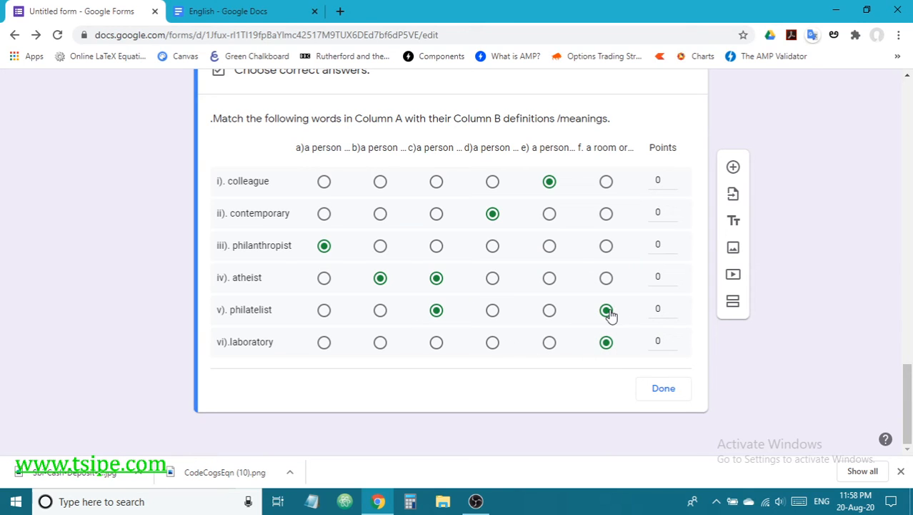
click(607, 312)
click(436, 278)
Step: Close the answer key, then reopen it for the matching question
click(677, 390)
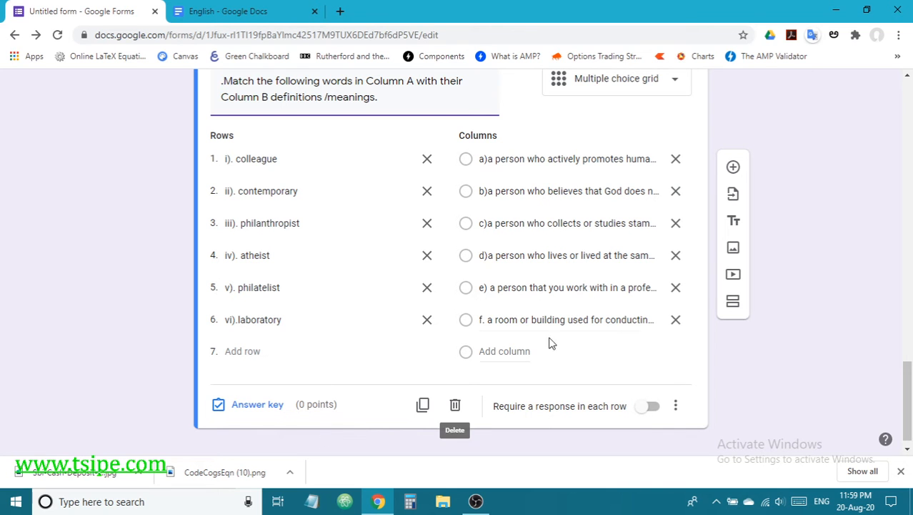
scroll(631, 375, up, 3)
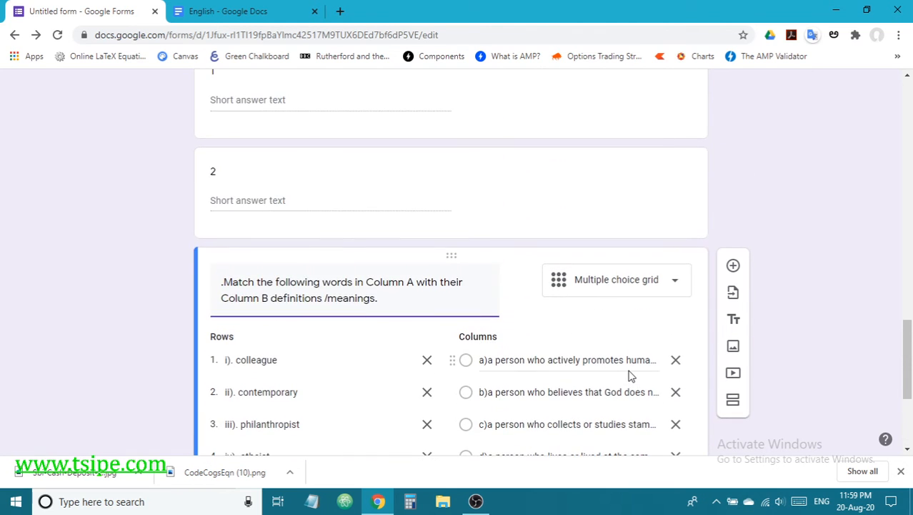
scroll(630, 375, down, 3)
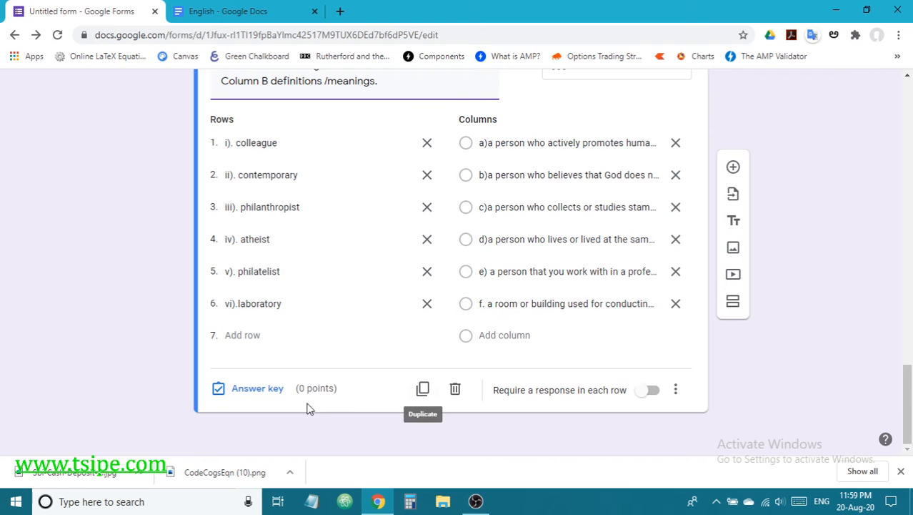
click(261, 388)
scroll(679, 251, up, 2)
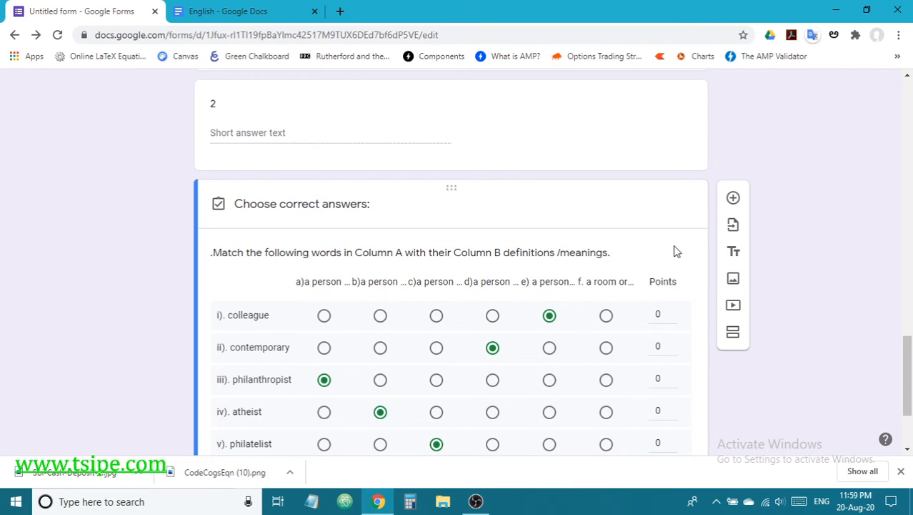
scroll(675, 251, down, 1)
scroll(675, 251, down, 1)
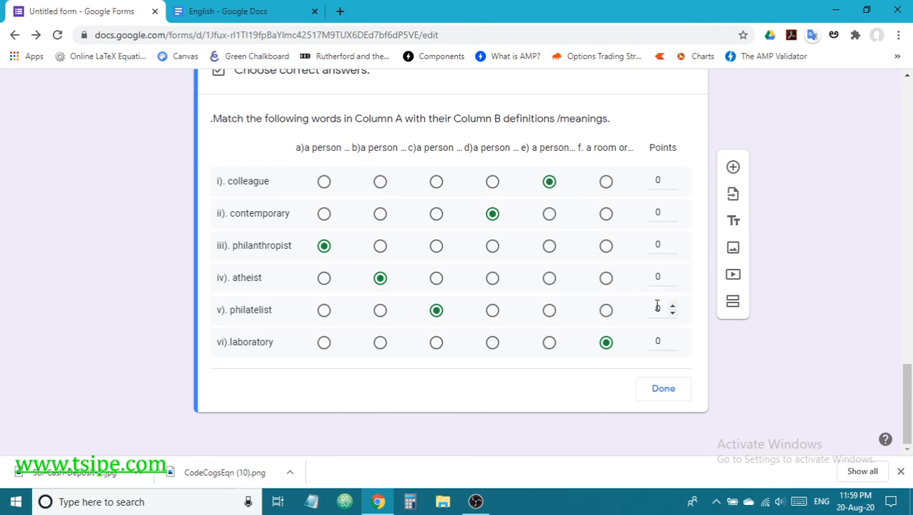
Step: Give each of the six grid rows 1 point and close the answer key
click(673, 177)
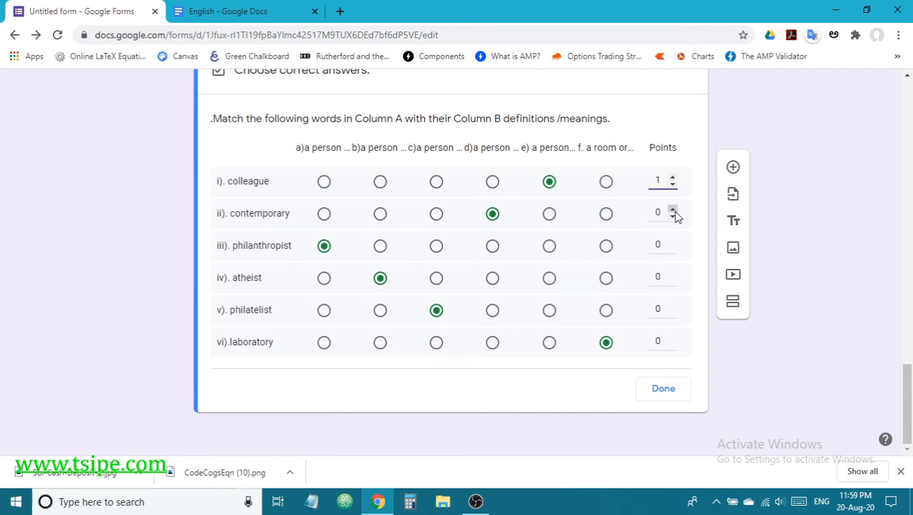
click(673, 209)
click(672, 241)
click(673, 273)
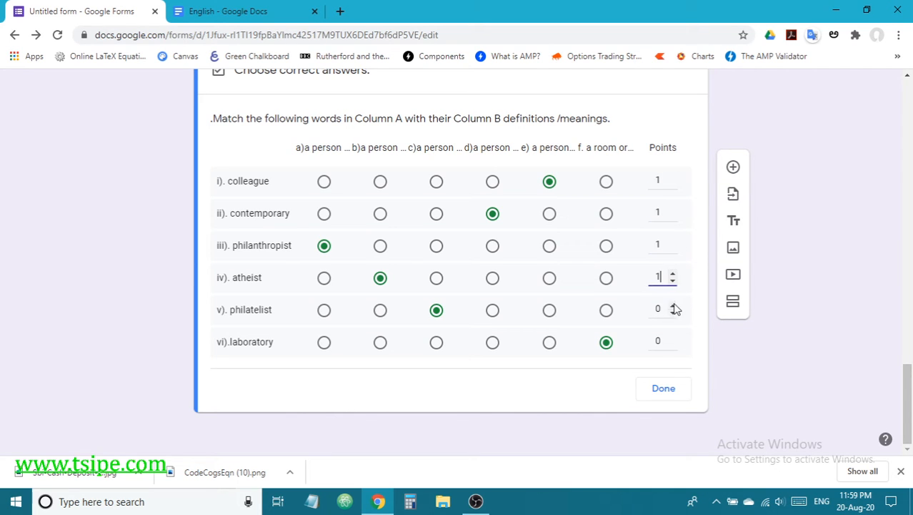
click(673, 305)
click(673, 337)
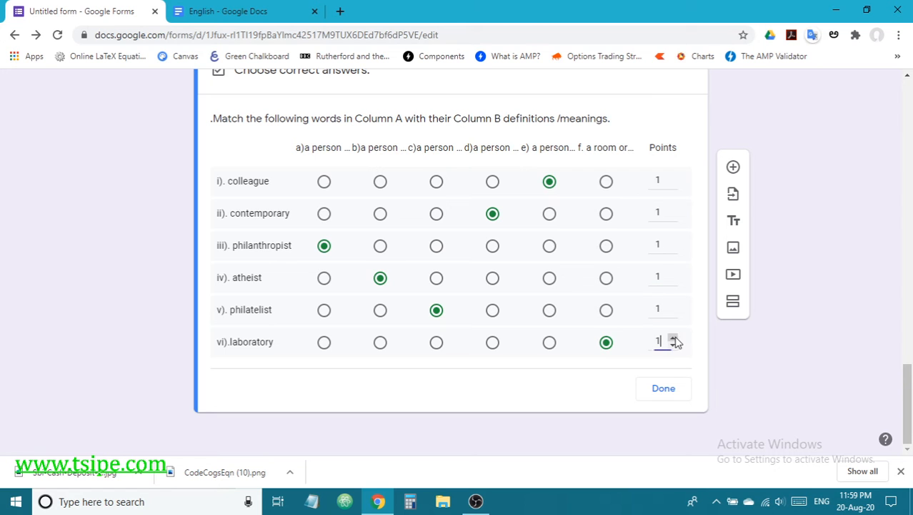
click(664, 389)
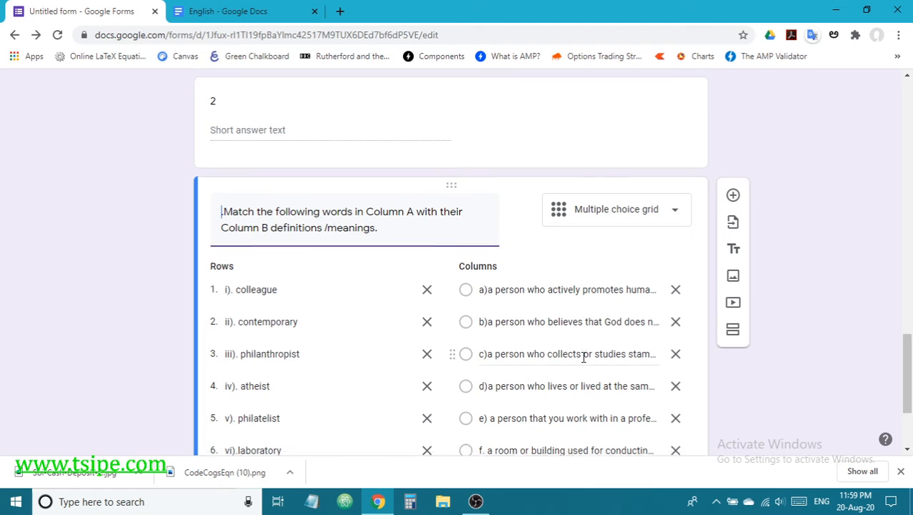
Step: Delete the stray period before 'Match' in the question title
scroll(586, 359, down, 2)
scroll(611, 365, up, 4)
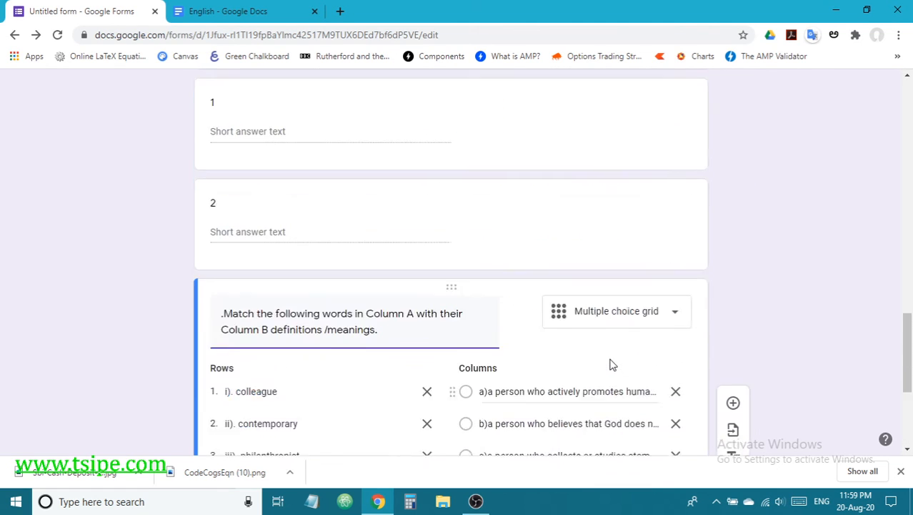
scroll(570, 368, down, 3)
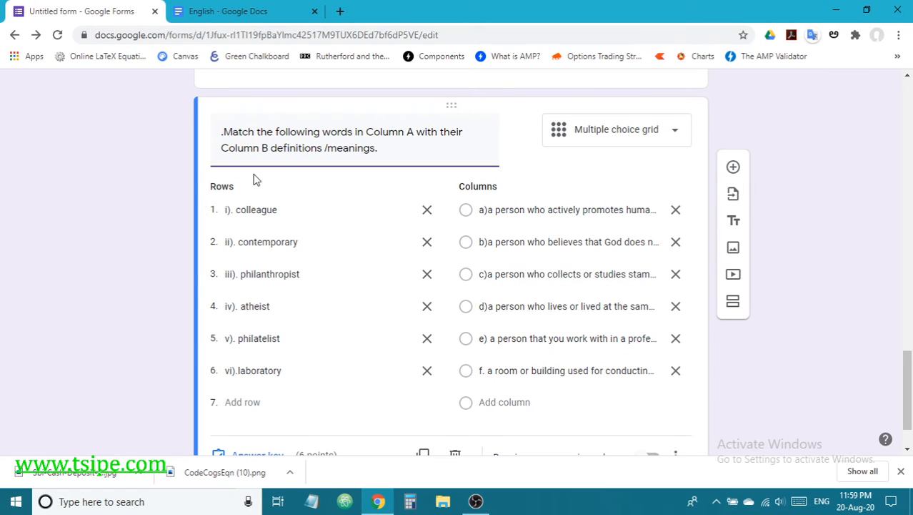
key(Delete)
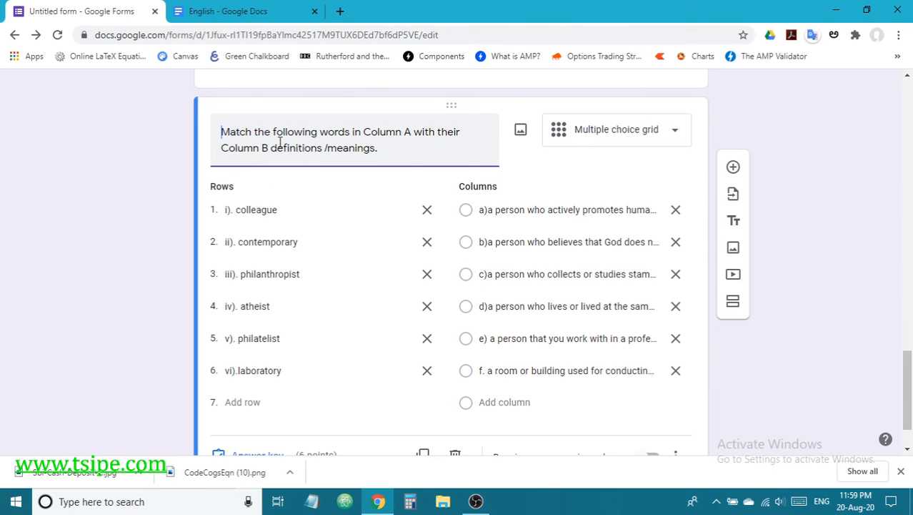
scroll(279, 141, down, 1)
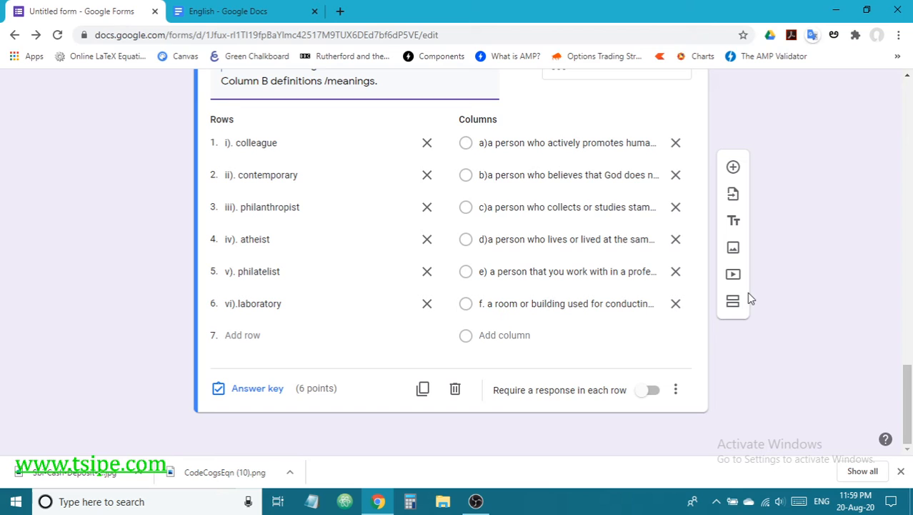
Step: Add a section titled 'story' and copy the Mallaiah paragraph from the English document
click(736, 223)
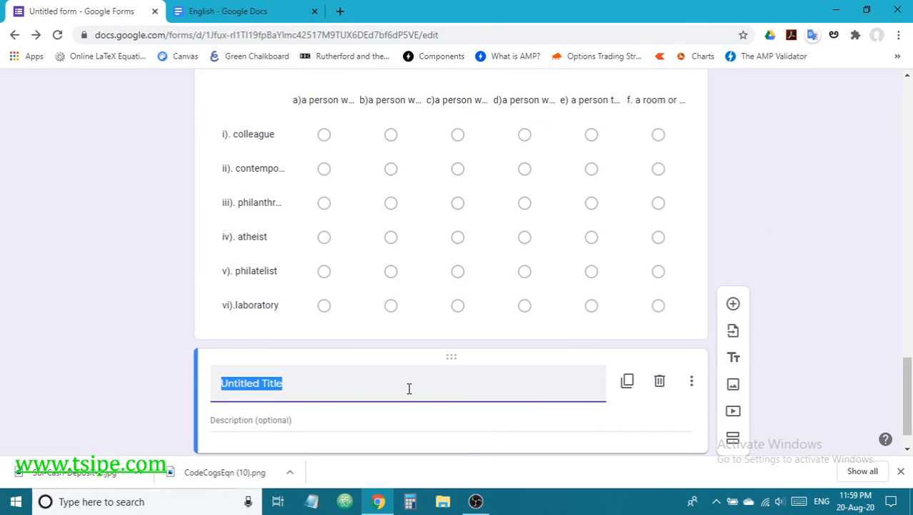
text(story)
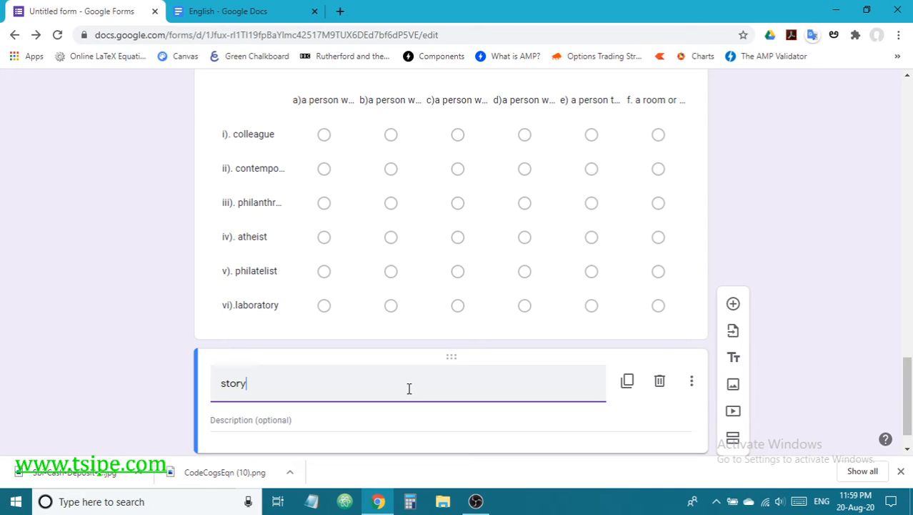
click(222, 13)
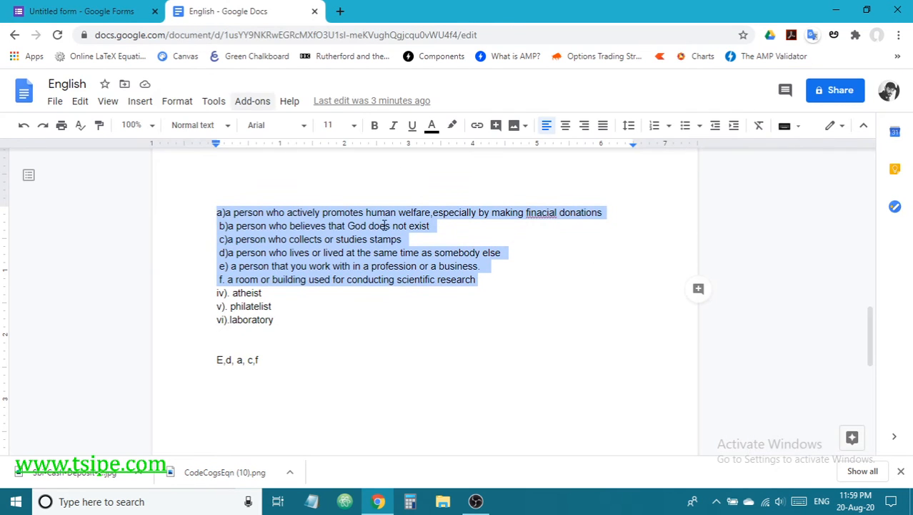
scroll(384, 225, up, 10)
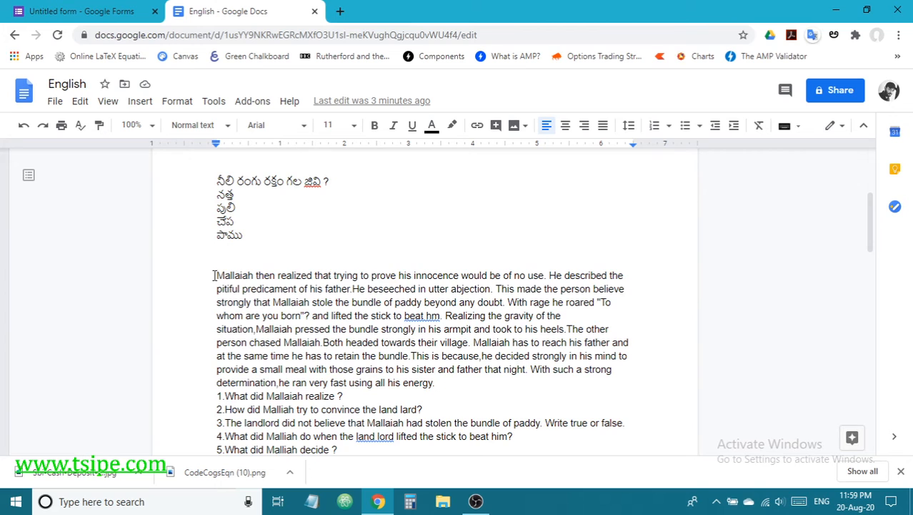
drag(213, 275, 455, 381)
key(ctrl+c)
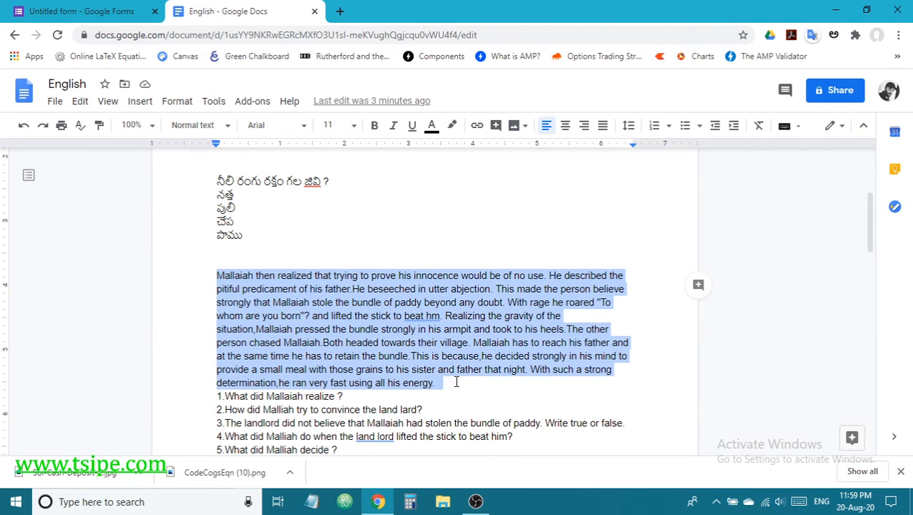
Step: Paste the Mallaiah paragraph as the story description, then add another title section
click(71, 12)
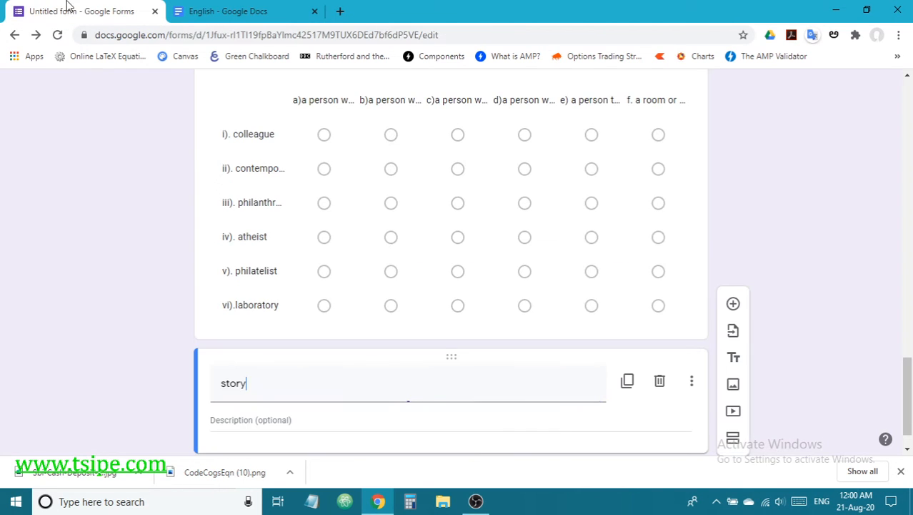
click(255, 421)
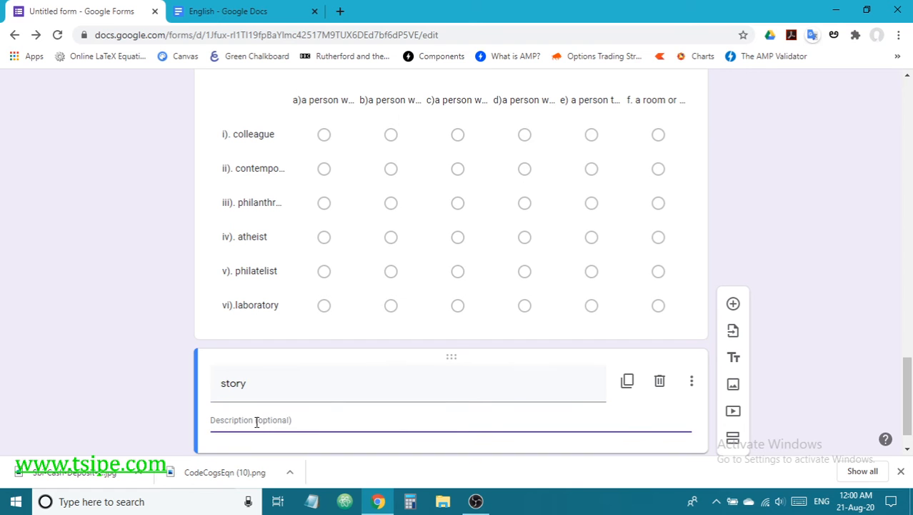
key(ctrl+v)
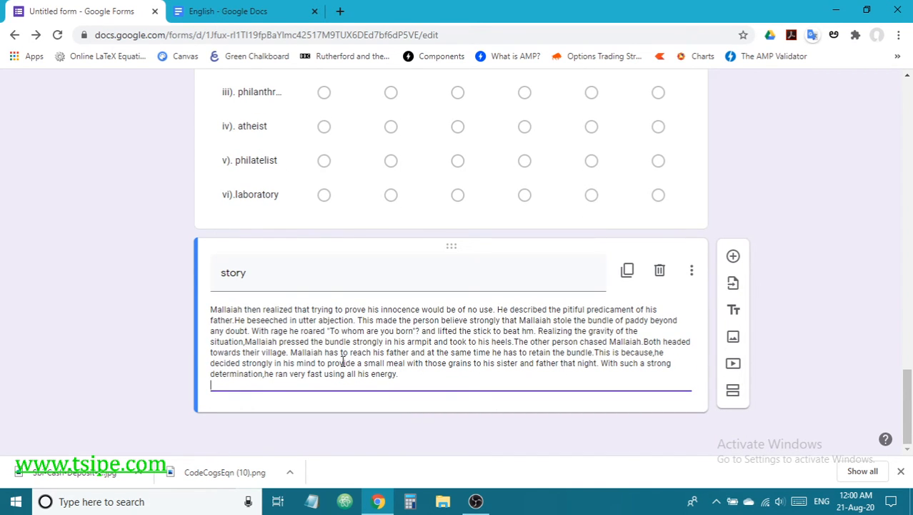
click(212, 309)
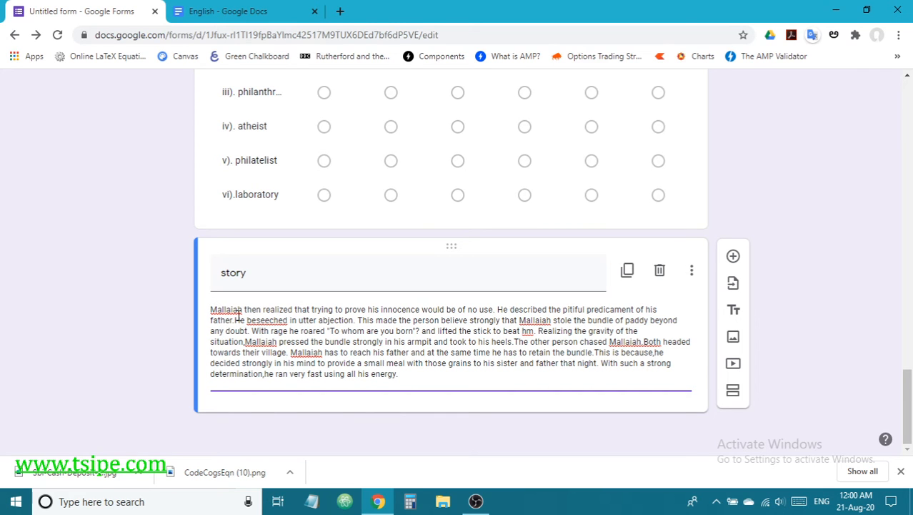
click(407, 372)
click(416, 377)
click(740, 319)
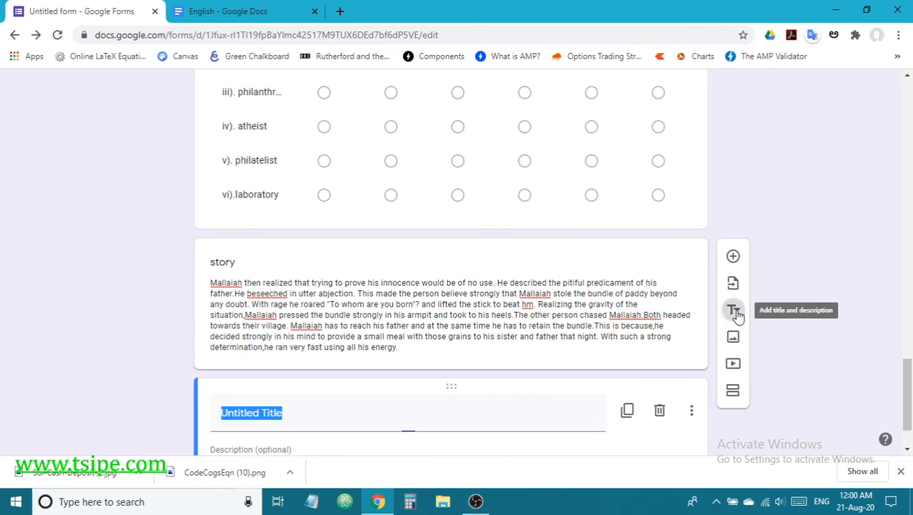
Step: Paste 'What did Mallaiah realize ?' as the new block's title, then delete that block
click(241, 14)
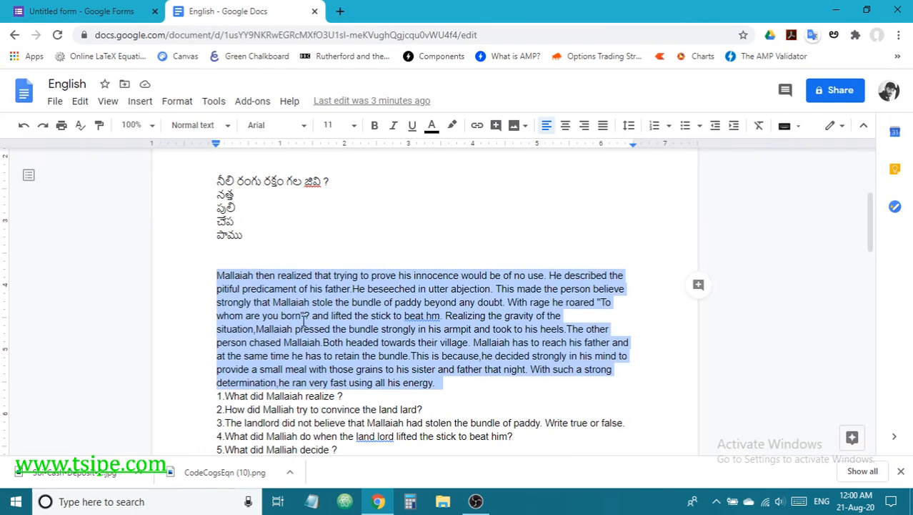
scroll(254, 395, down, 2)
drag(225, 261, 380, 266)
key(ctrl+c)
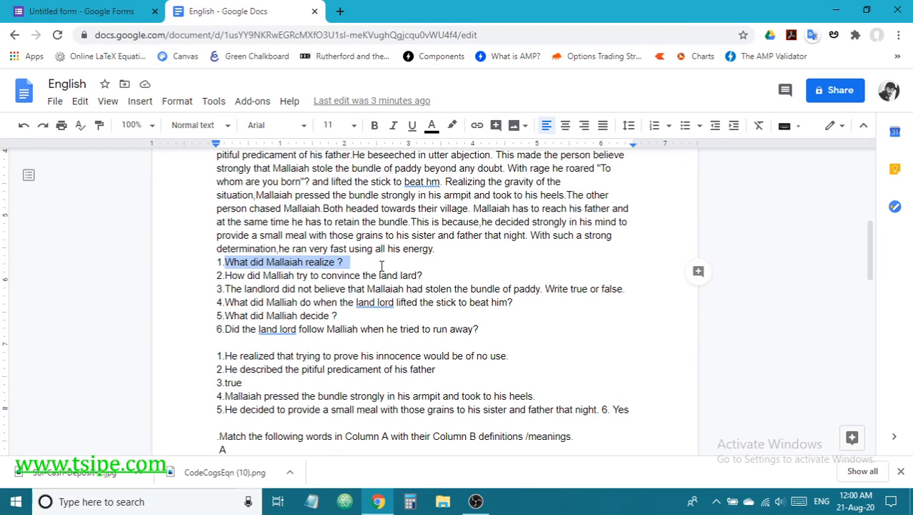
click(87, 9)
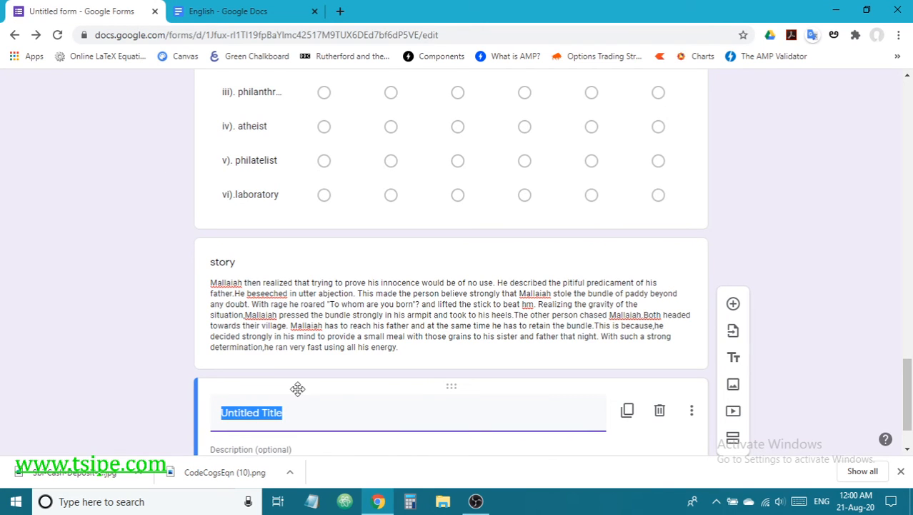
key(ctrl+v)
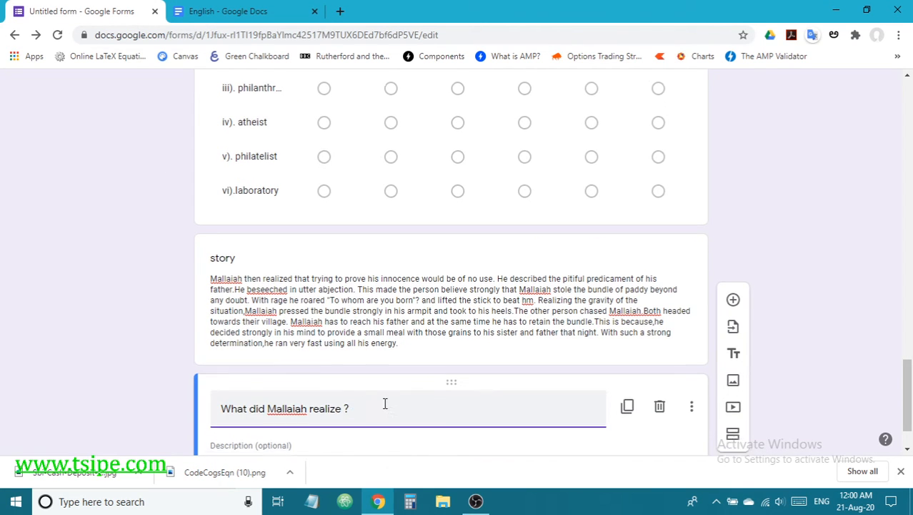
scroll(386, 401, down, 1)
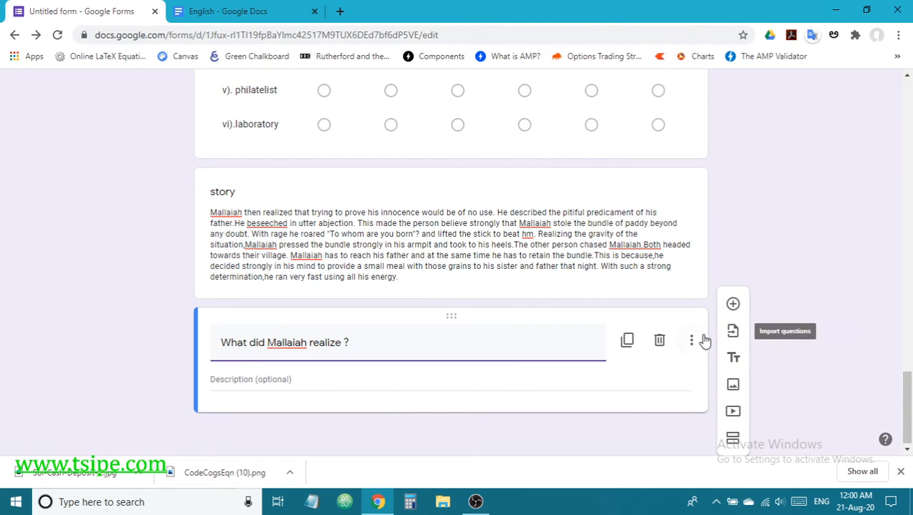
click(376, 371)
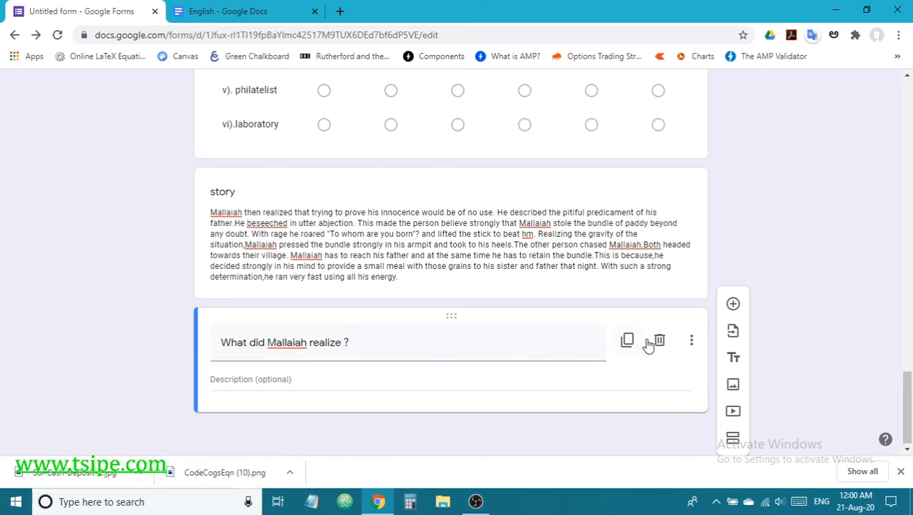
click(660, 341)
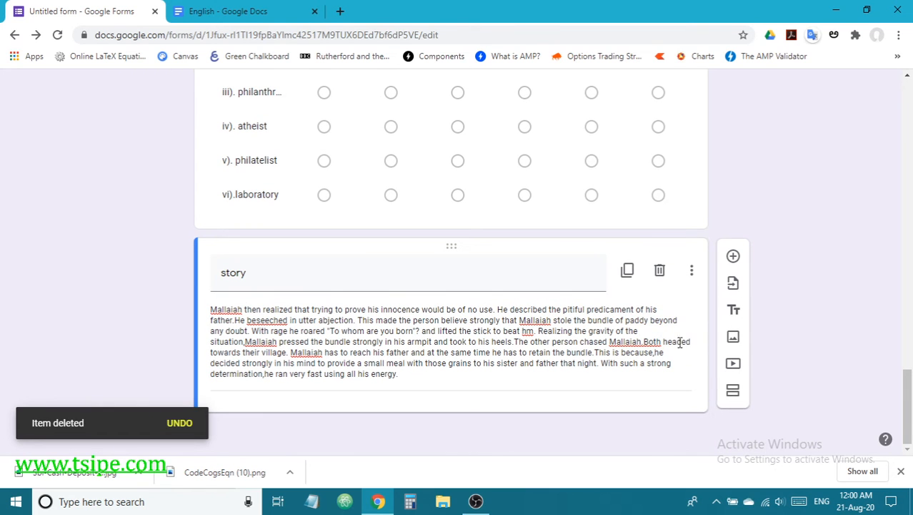
Step: Add a question titled 'What did Mallaiah realize ?' and copy answer 1 from the document
click(734, 257)
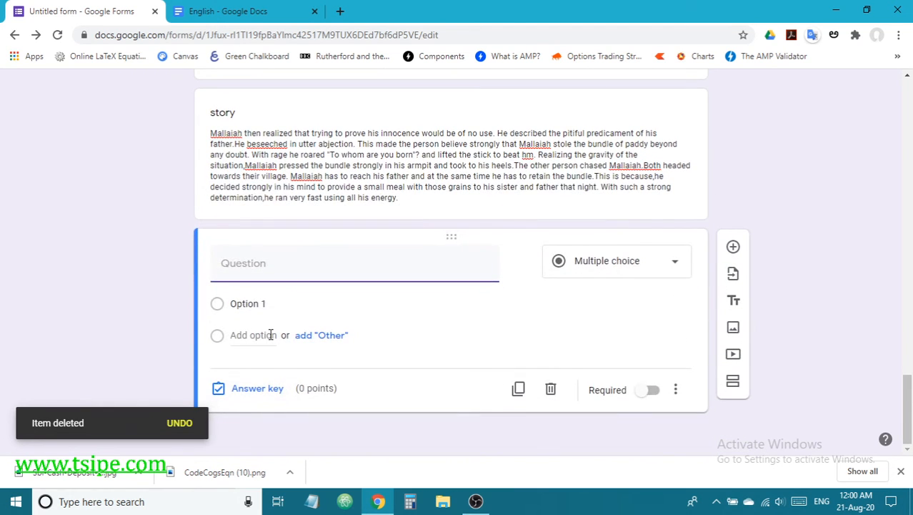
key(ctrl+v)
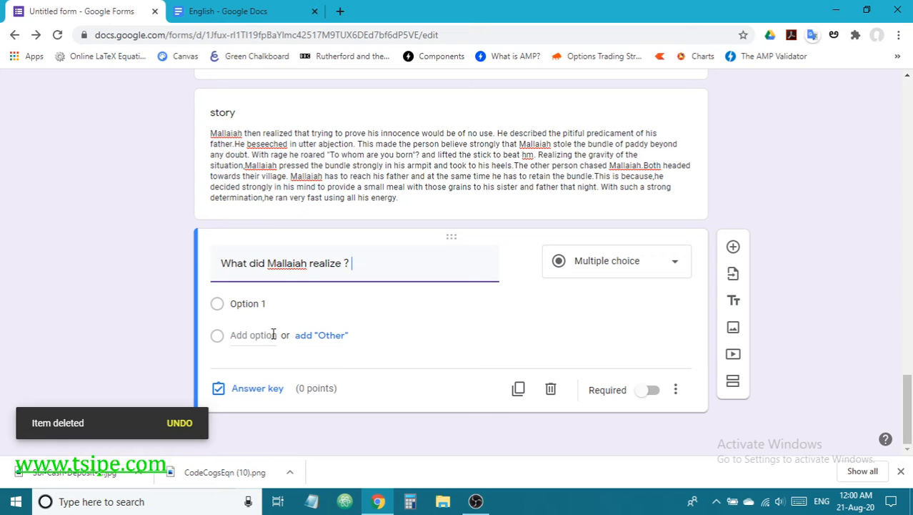
click(226, 12)
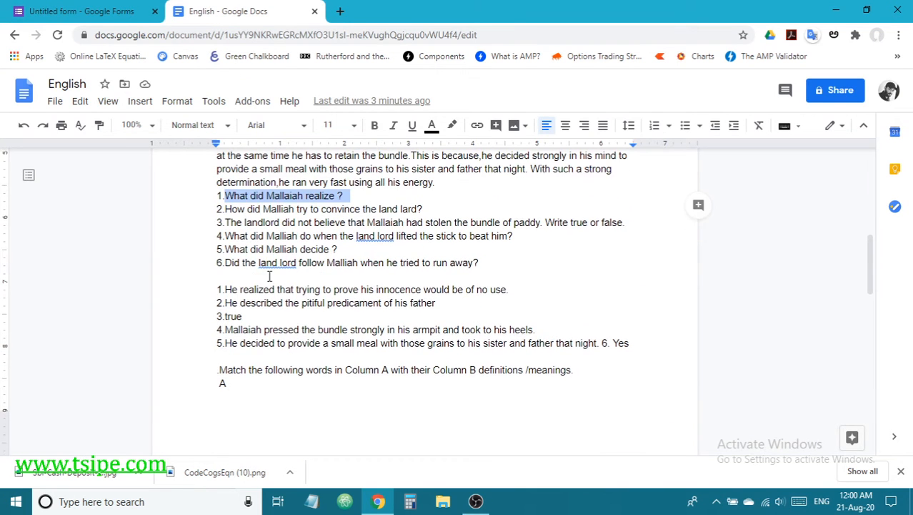
drag(225, 288, 511, 289)
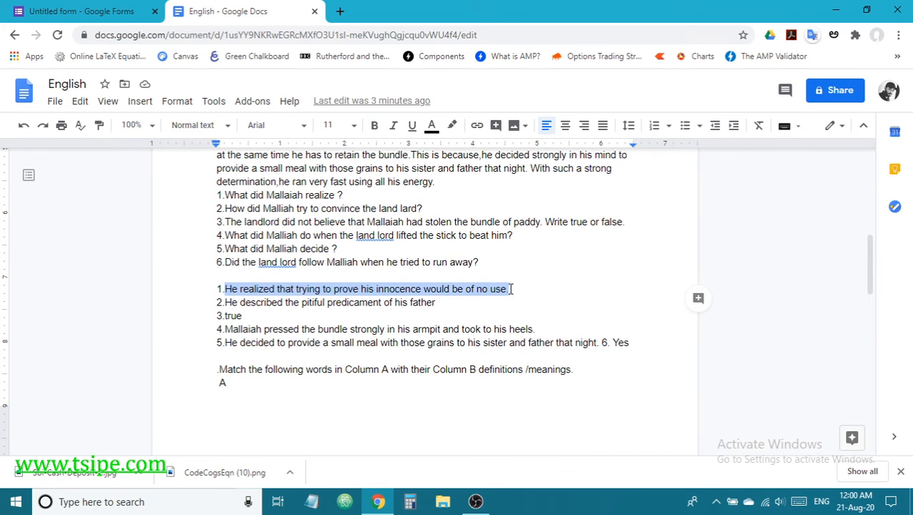
click(120, 13)
click(254, 303)
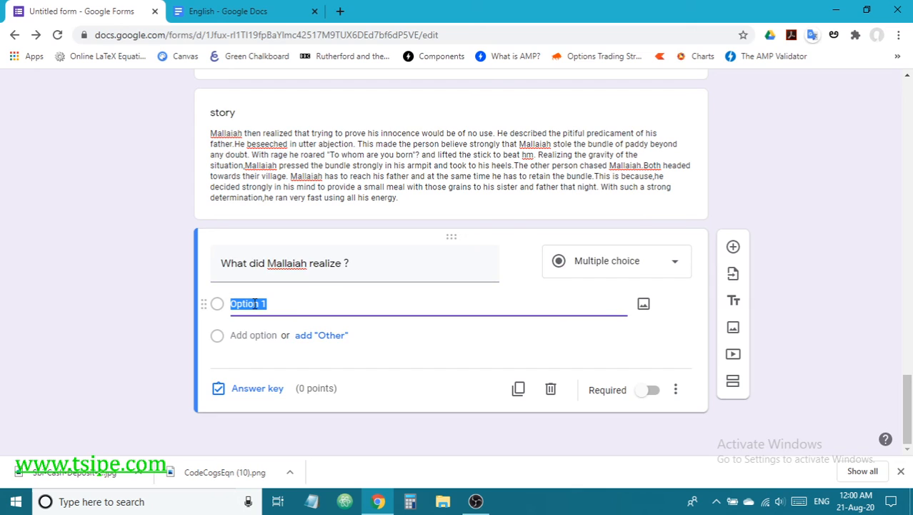
click(258, 388)
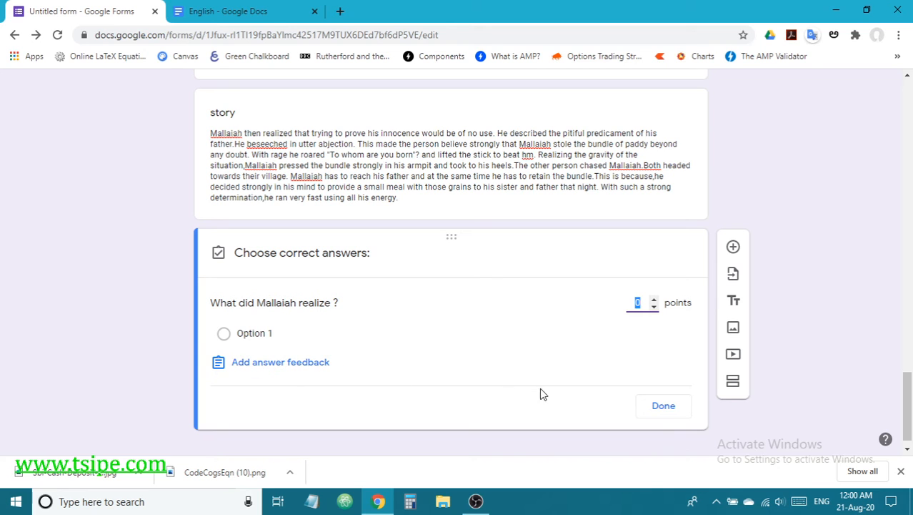
click(671, 413)
Step: Make it a short-answer question with the pasted answer 1 as the correct answer
click(626, 266)
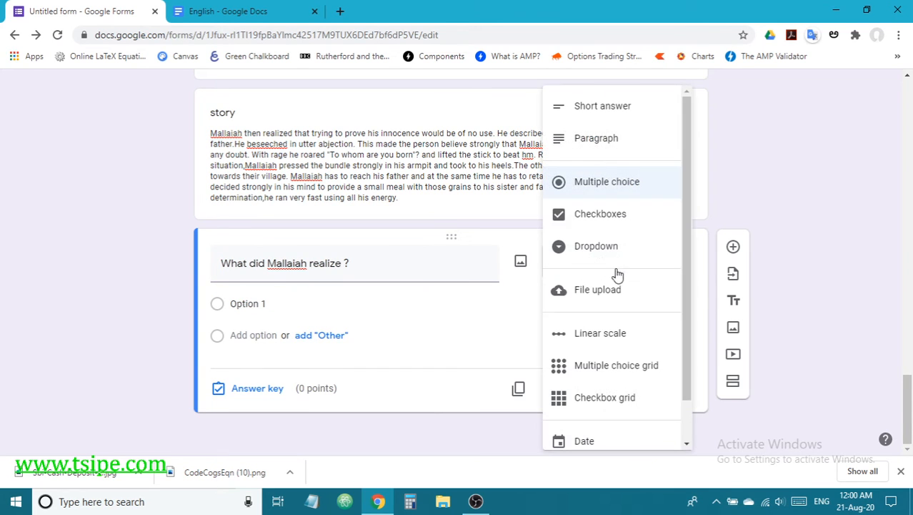
click(595, 113)
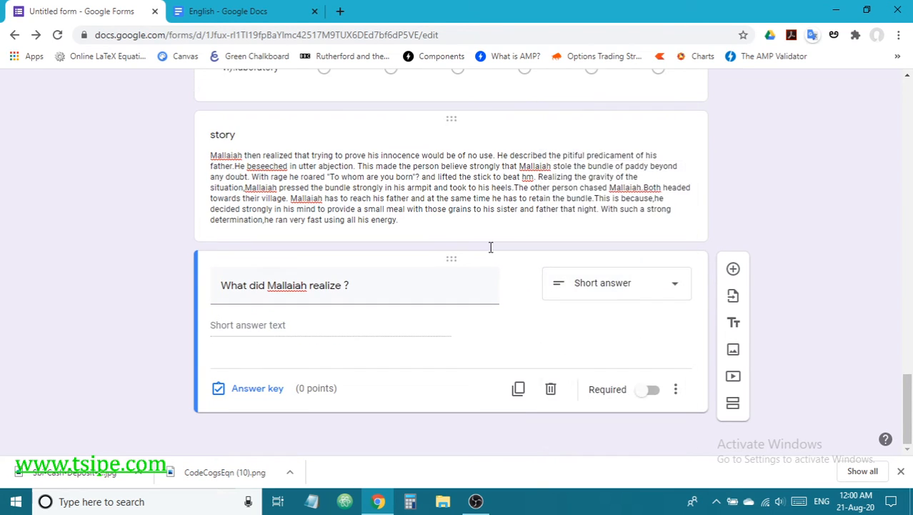
click(256, 390)
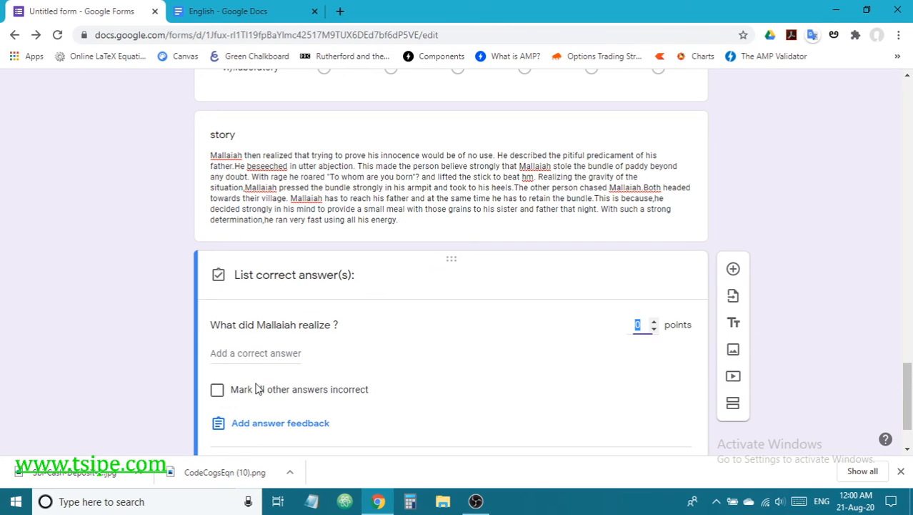
click(250, 353)
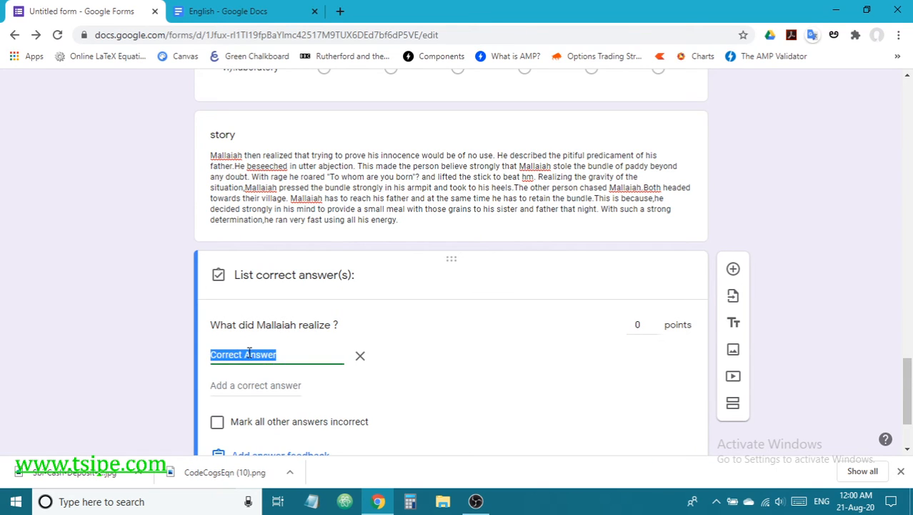
text(He realized that trying to prove)
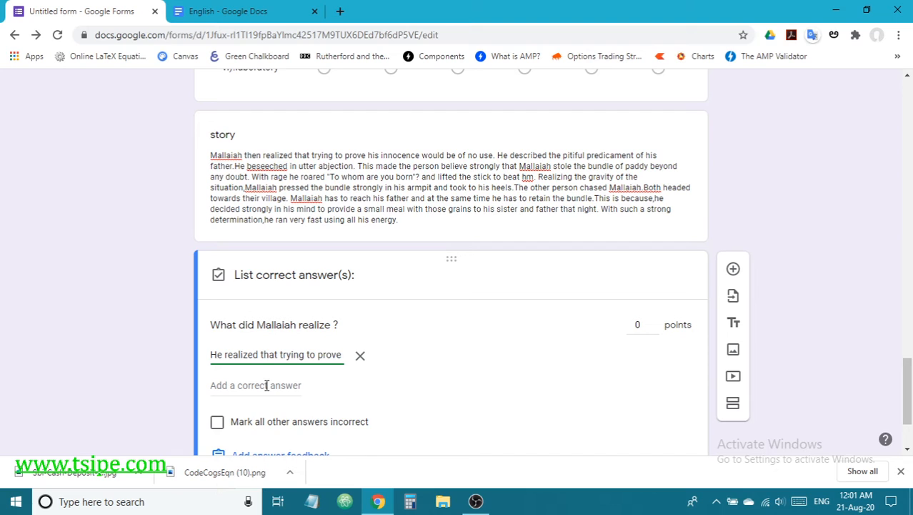
click(267, 385)
scroll(308, 380, down, 1)
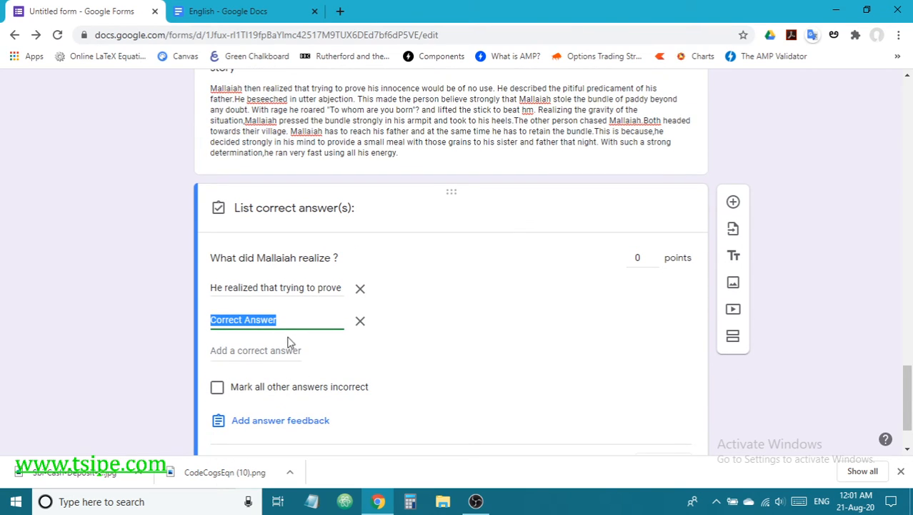
Step: Mark all other answers incorrect, award 5 points, save, and add a new question
click(220, 392)
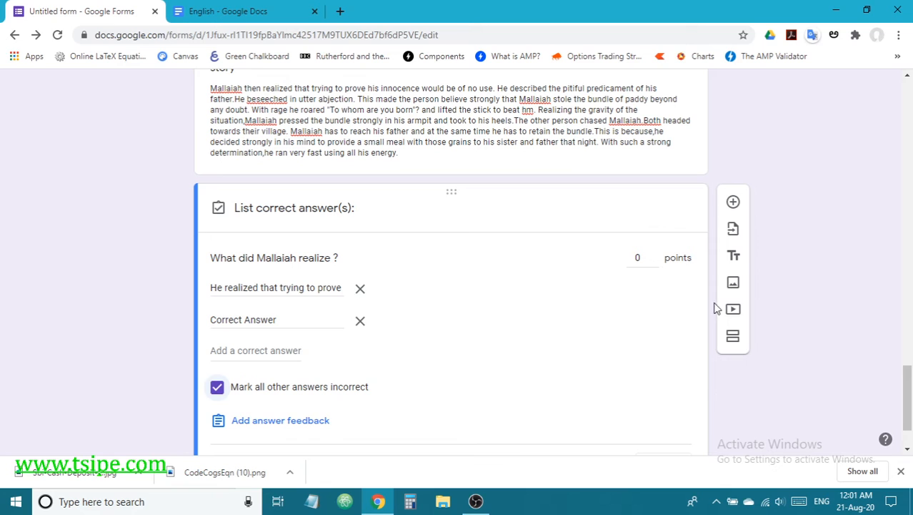
click(655, 254)
click(655, 255)
click(656, 255)
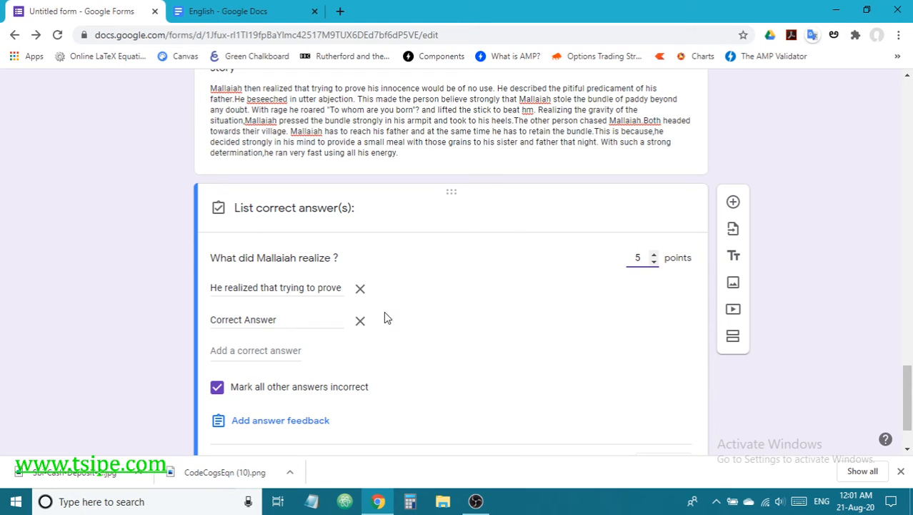
click(360, 320)
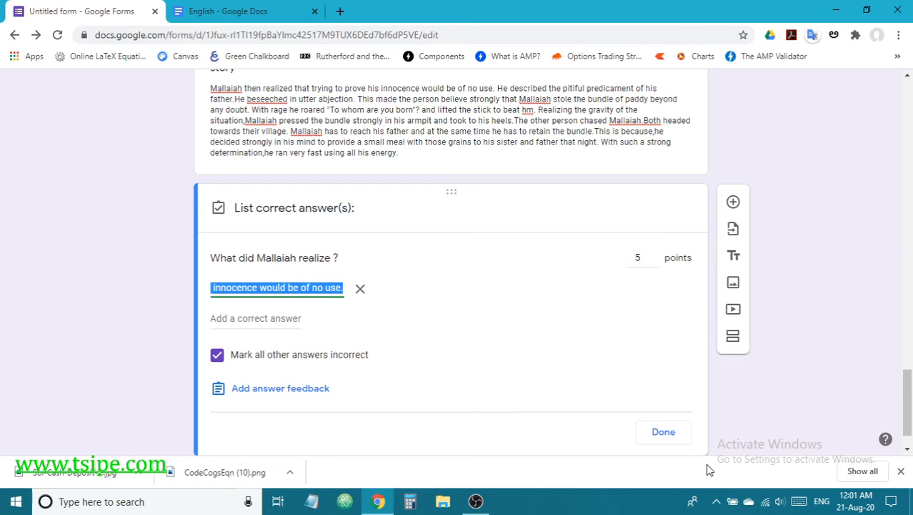
click(663, 432)
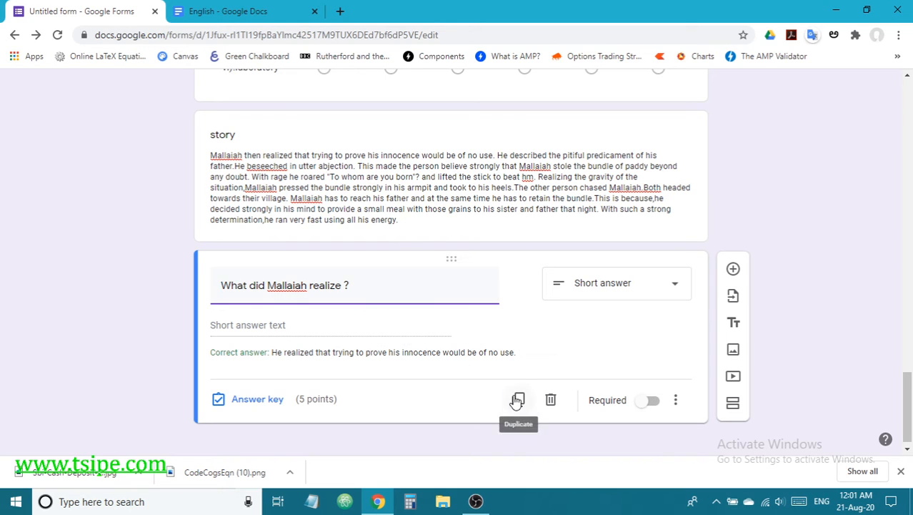
click(734, 269)
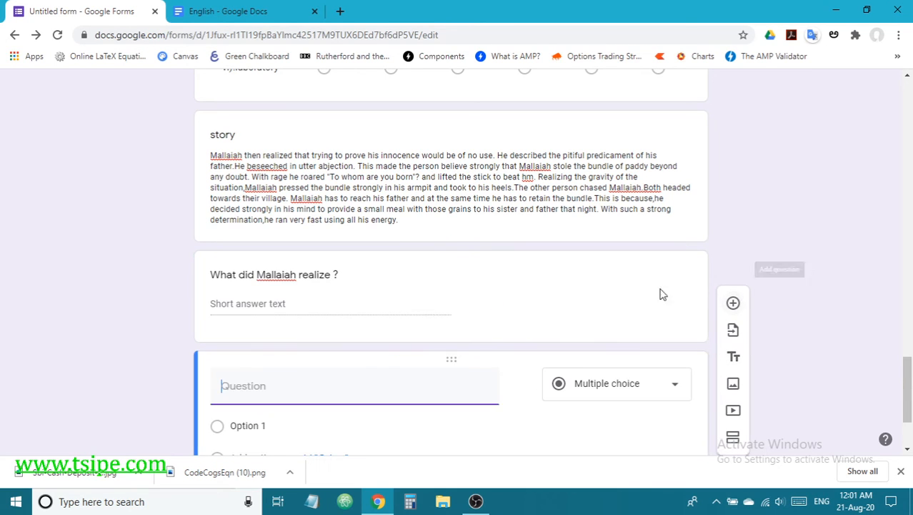
Step: Paste question 2 'How did Malliah try to convince the land lard?' and copy answer 2
click(222, 11)
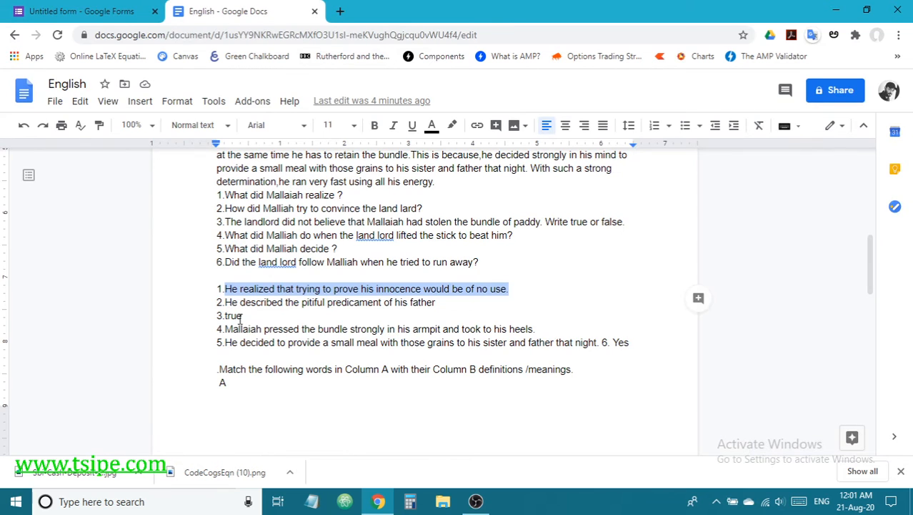
drag(226, 302, 447, 304)
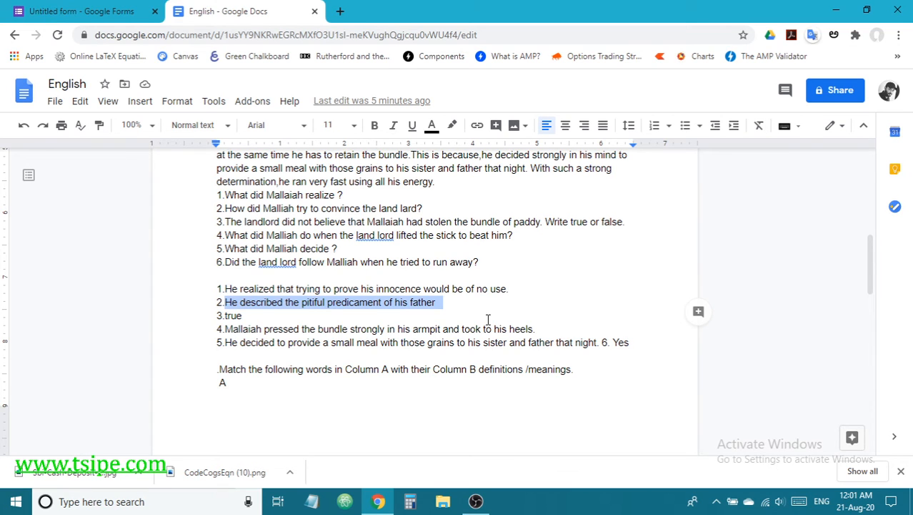
click(319, 213)
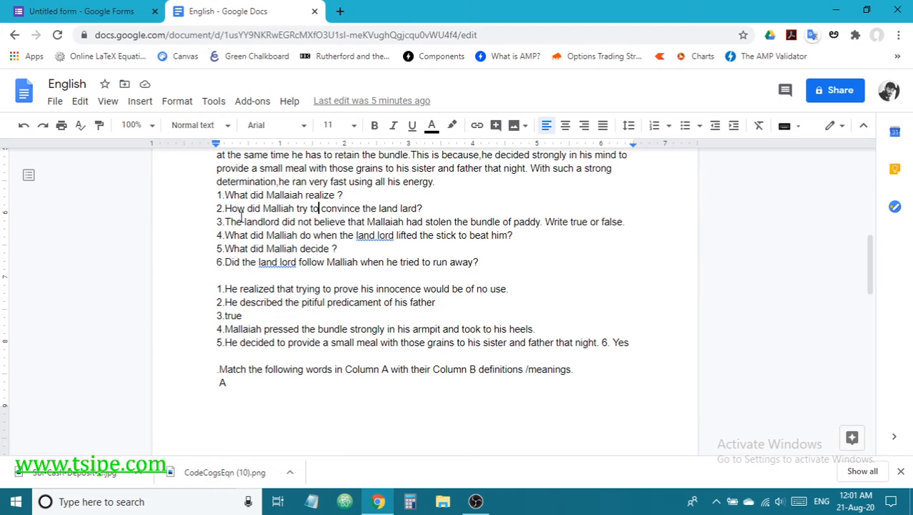
drag(226, 208, 437, 208)
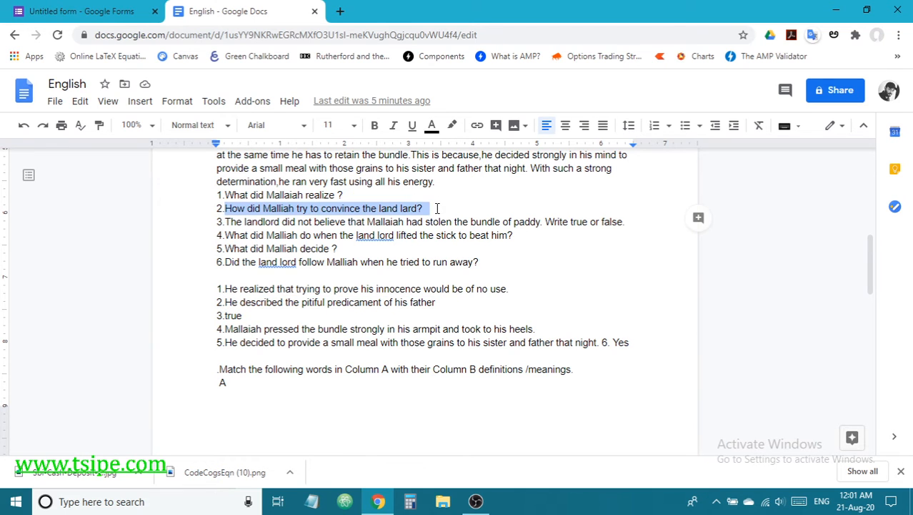
click(83, 10)
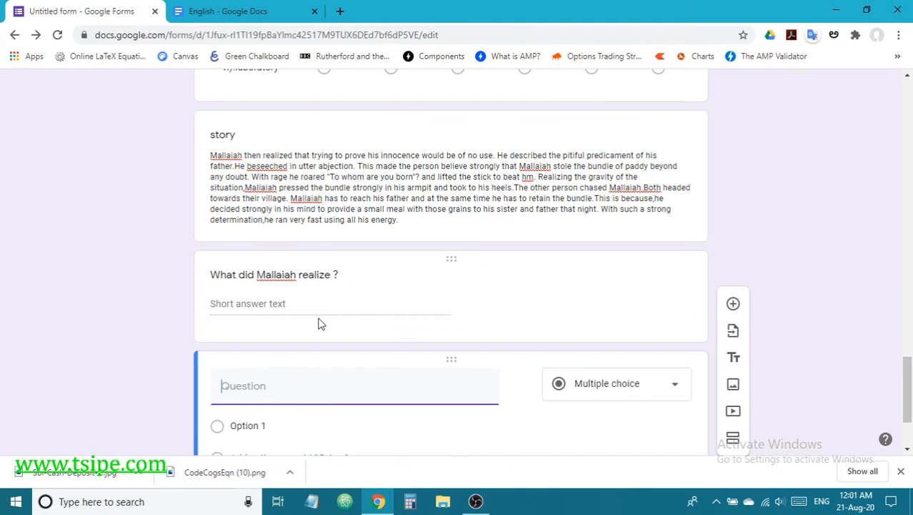
text(How did Mallaih try to convince the land lard?)
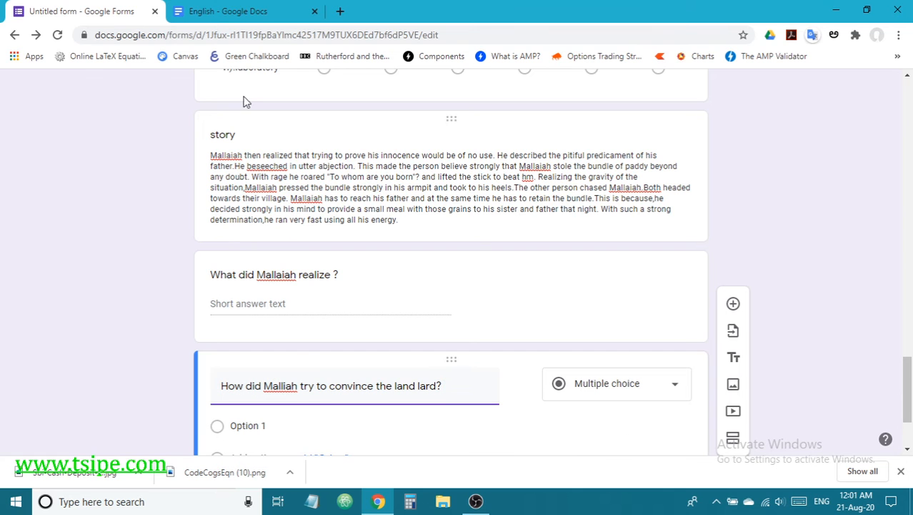
click(252, 15)
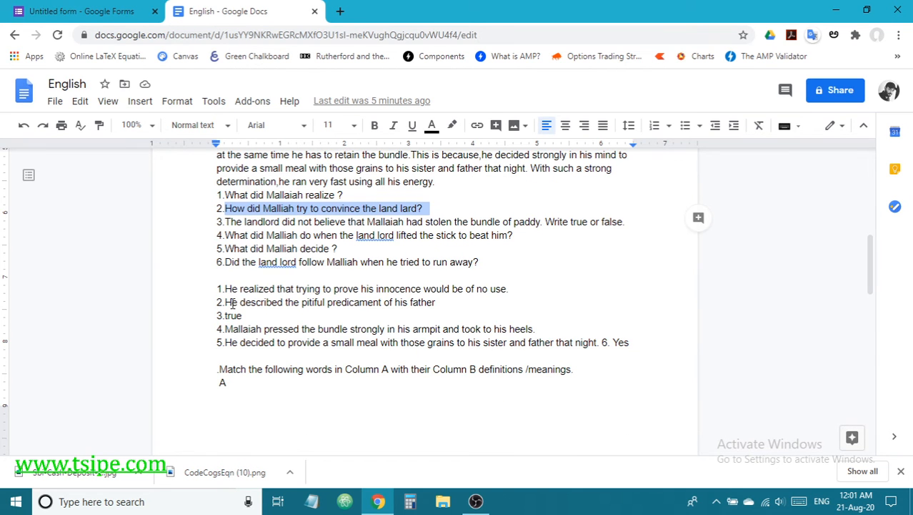
drag(226, 302, 458, 308)
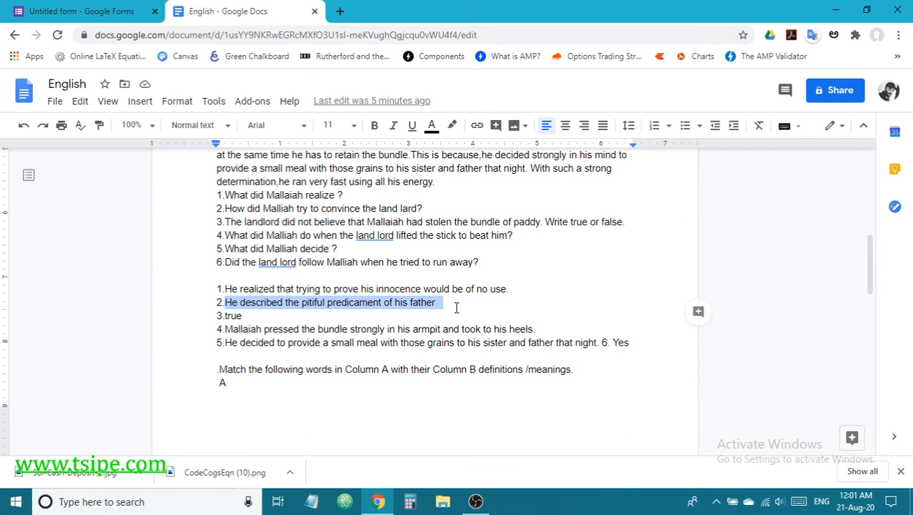
click(75, 10)
scroll(287, 332, down, 3)
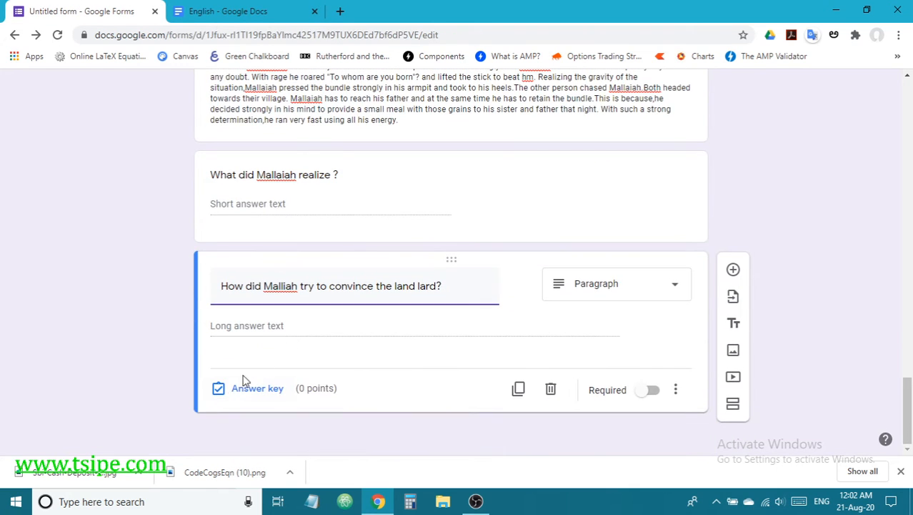
Step: Set the land lard question's points to 1
click(256, 395)
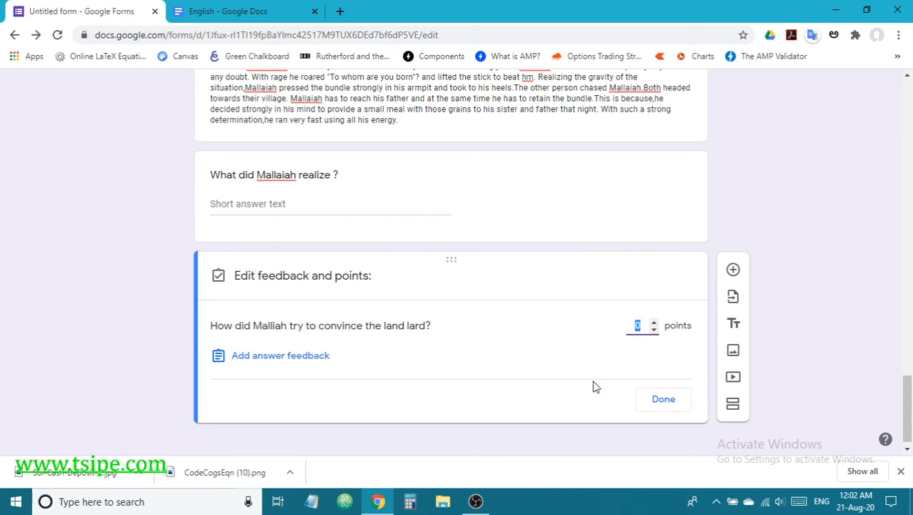
click(654, 331)
click(662, 400)
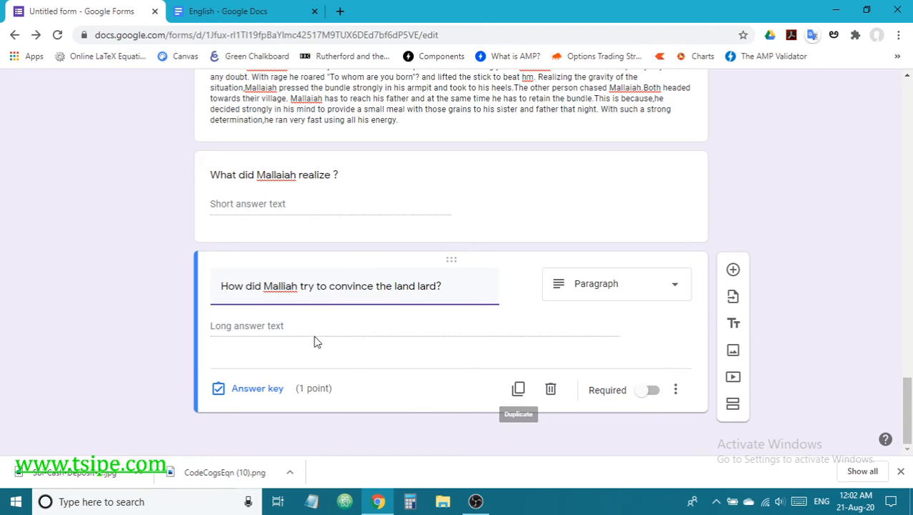
click(257, 389)
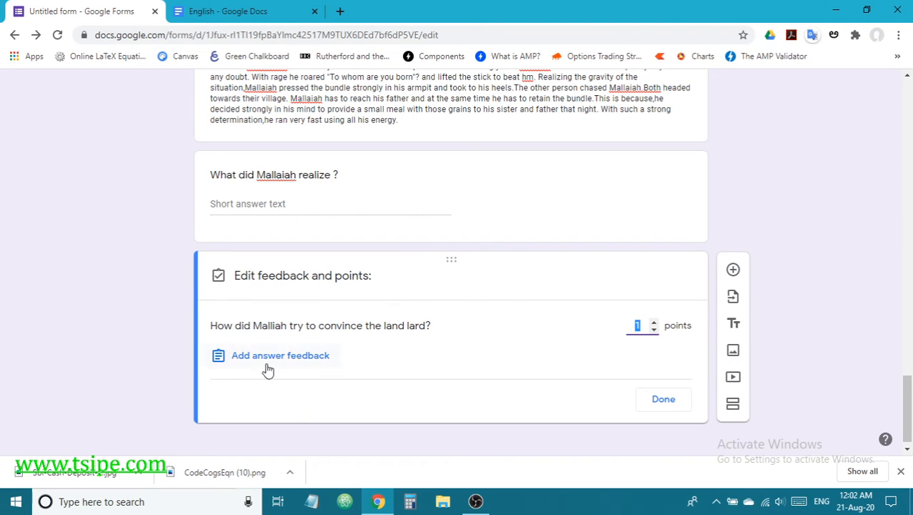
click(443, 327)
click(663, 398)
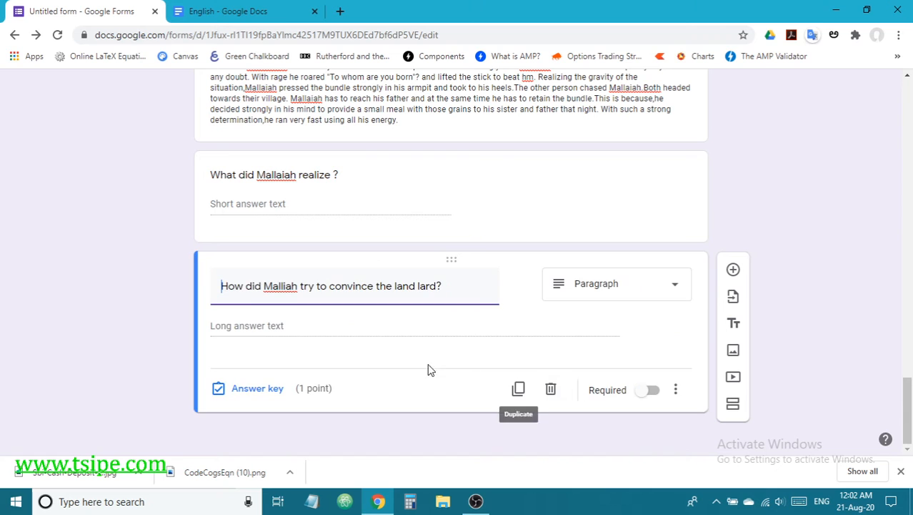
Step: Make it short answer accepting 'He described the pitiful predicament of his father'
click(583, 289)
click(592, 108)
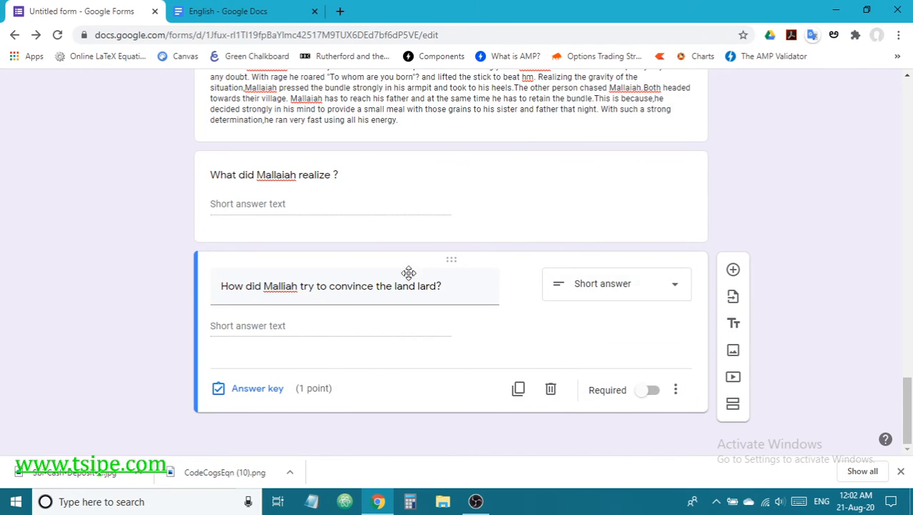
click(275, 390)
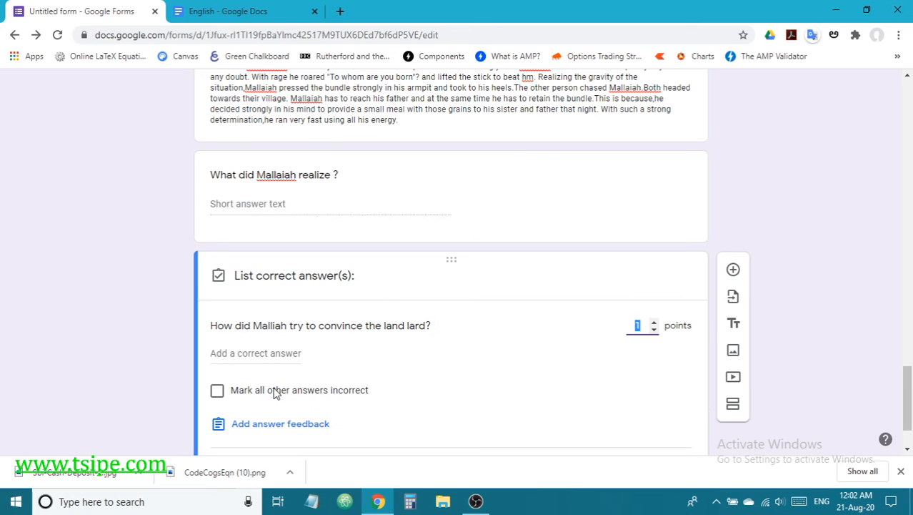
click(213, 325)
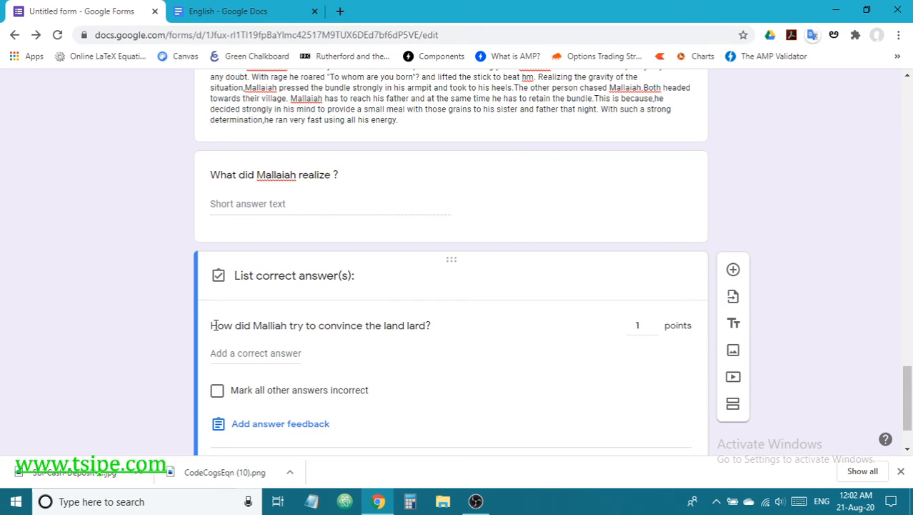
drag(213, 325, 252, 325)
click(248, 353)
text(He described the pitiful predica)
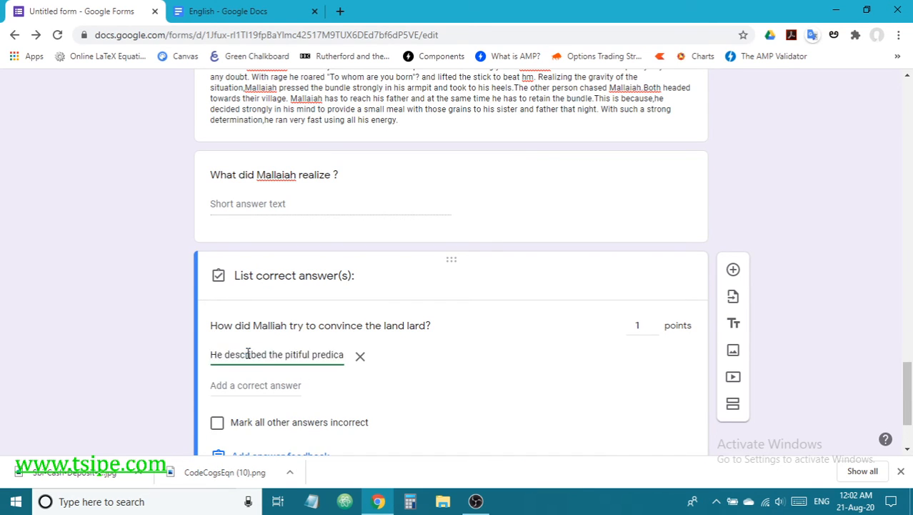
scroll(567, 400, down, 1)
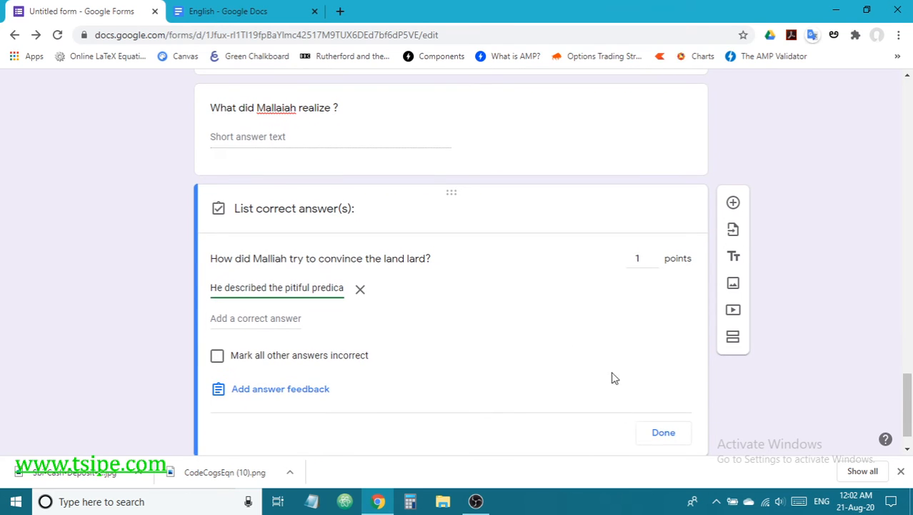
click(663, 433)
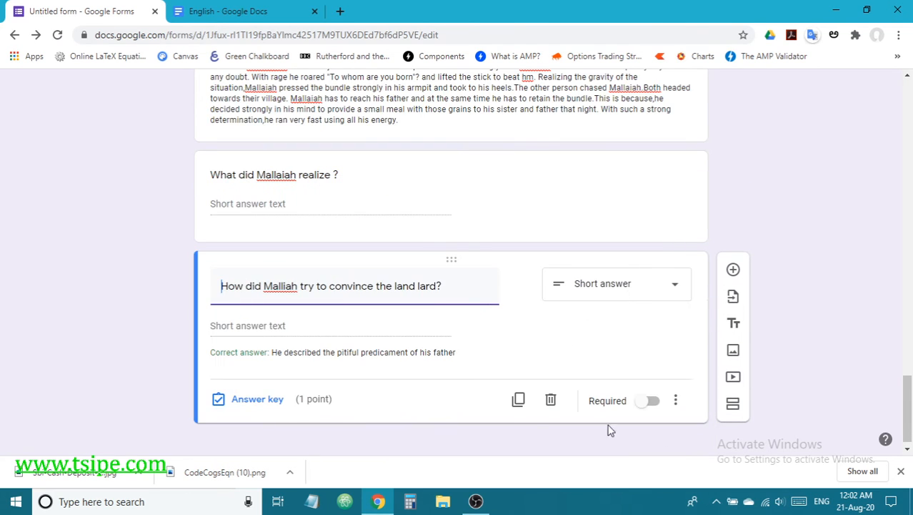
Step: Set the 'What did Mallaiah realize ?' question to 1 point
click(436, 206)
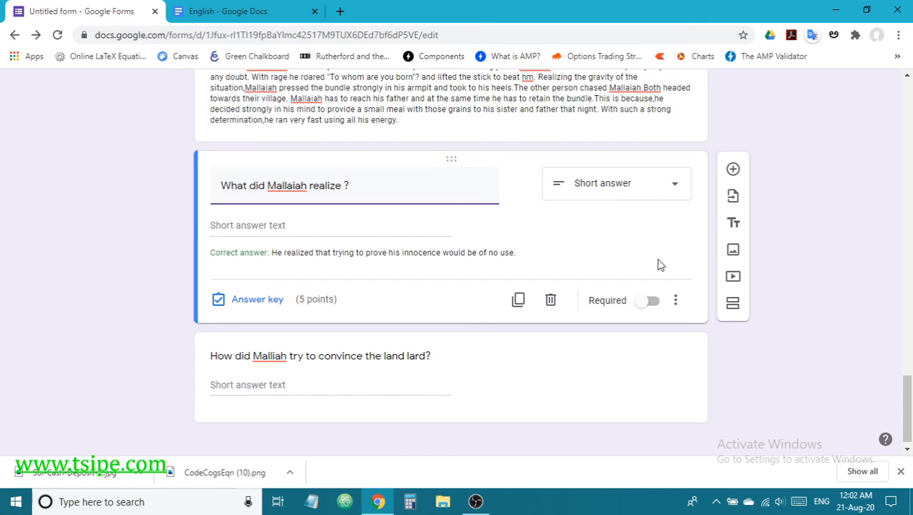
click(258, 300)
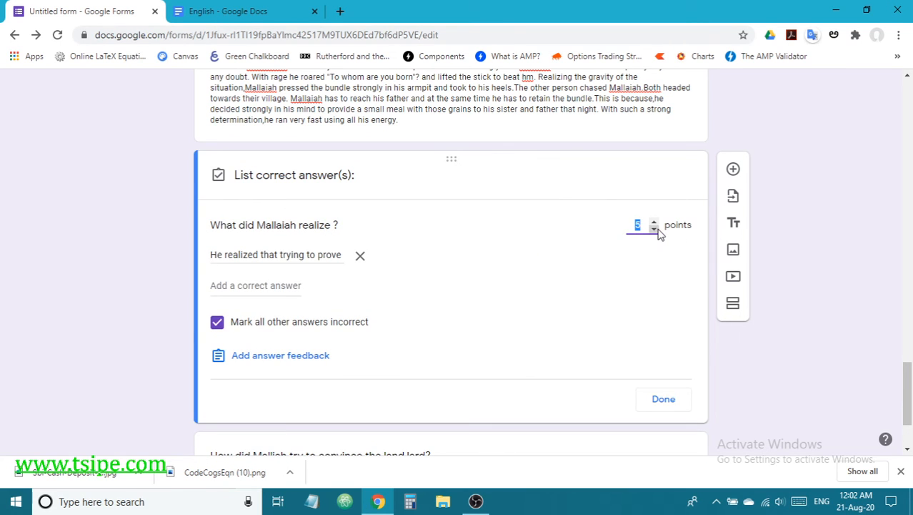
click(666, 399)
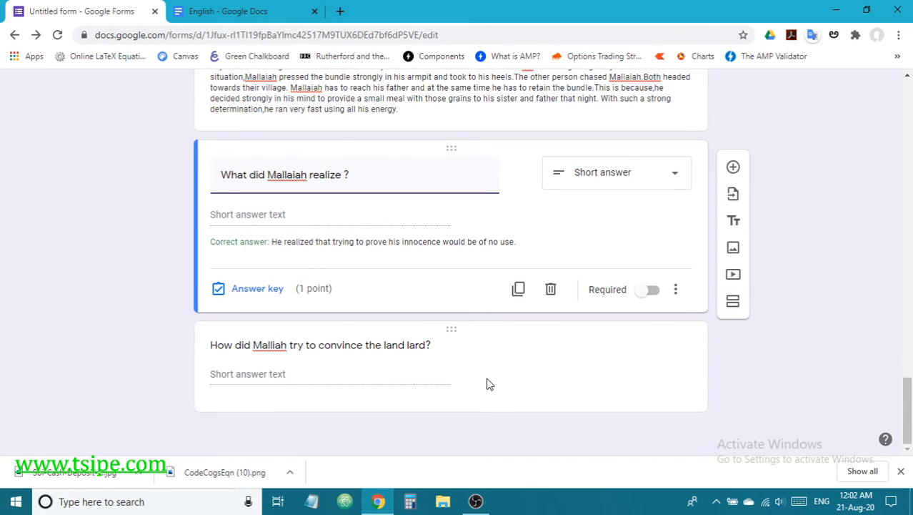
click(356, 377)
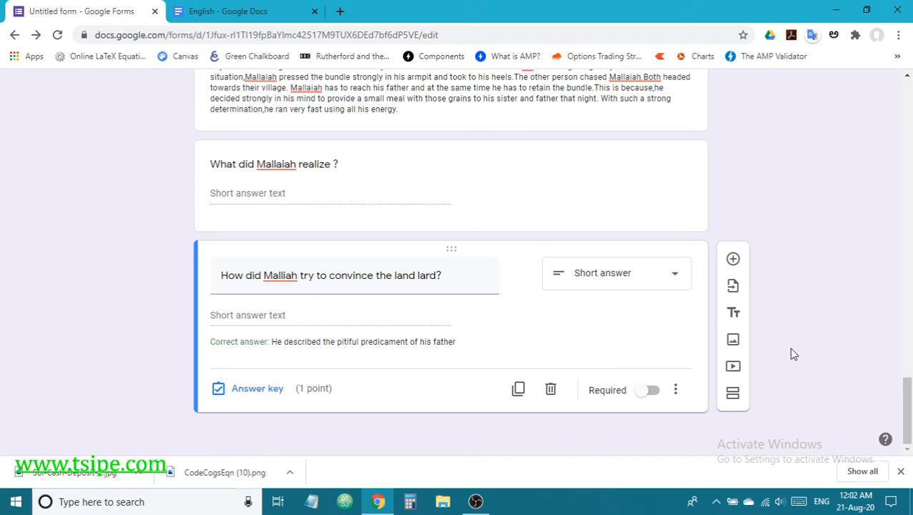
scroll(790, 348, up, 6)
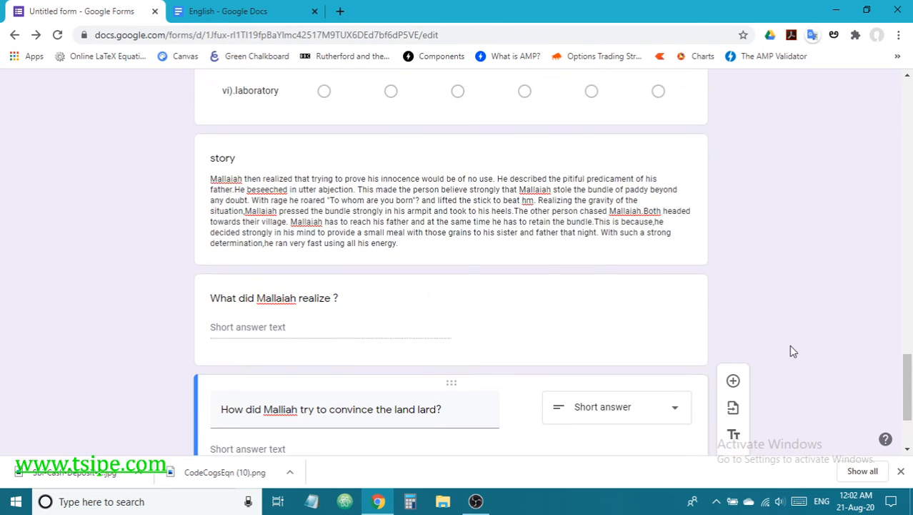
scroll(790, 347, up, 6)
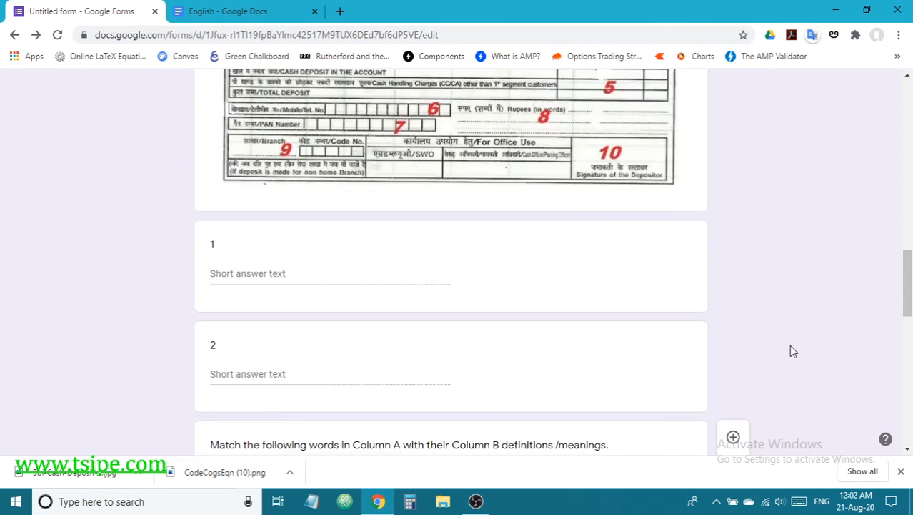
scroll(790, 347, down, 4)
scroll(793, 350, down, 7)
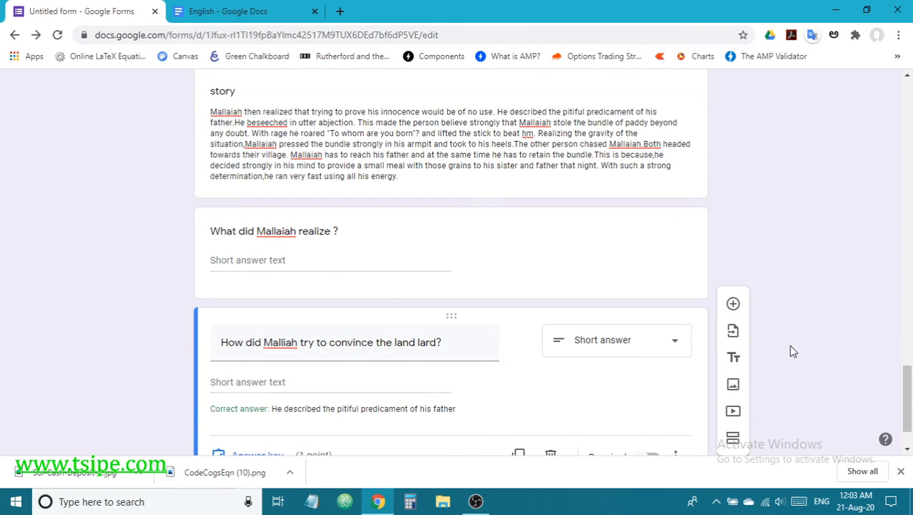
scroll(791, 350, down, 1)
scroll(792, 350, up, 4)
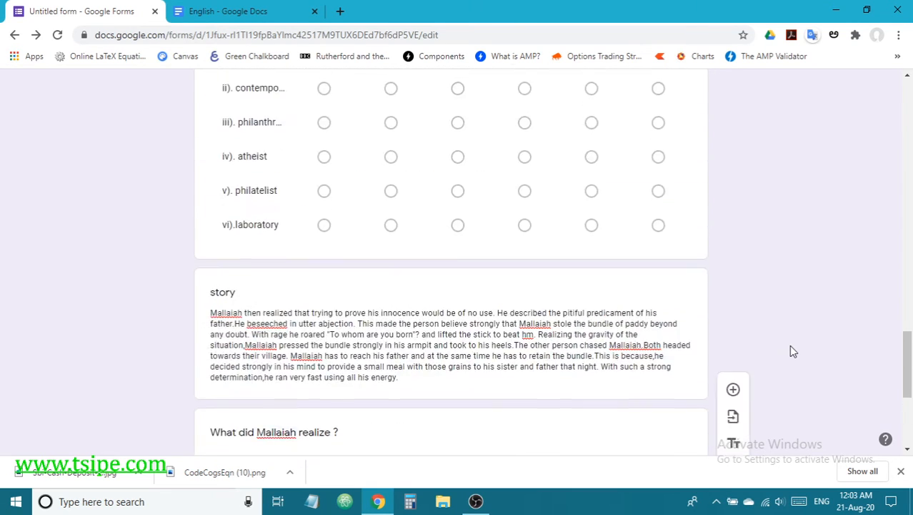
scroll(789, 345, up, 8)
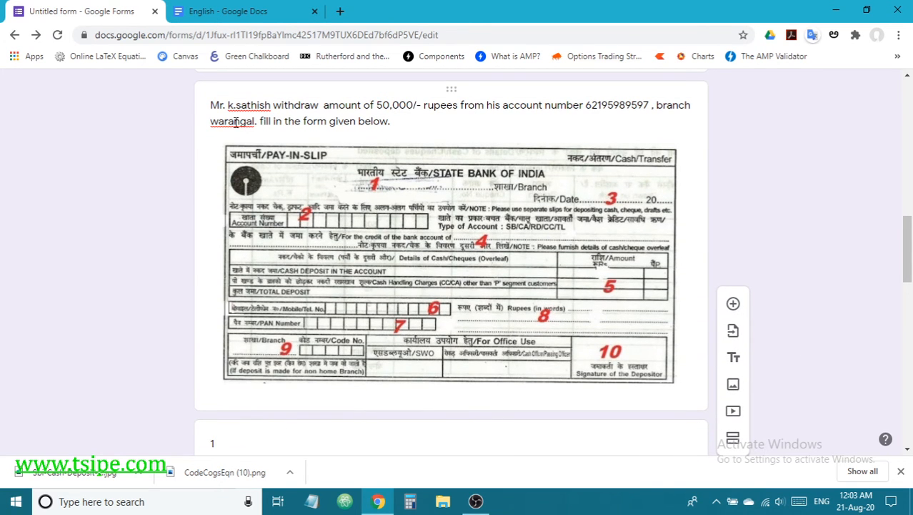
scroll(483, 327, down, 3)
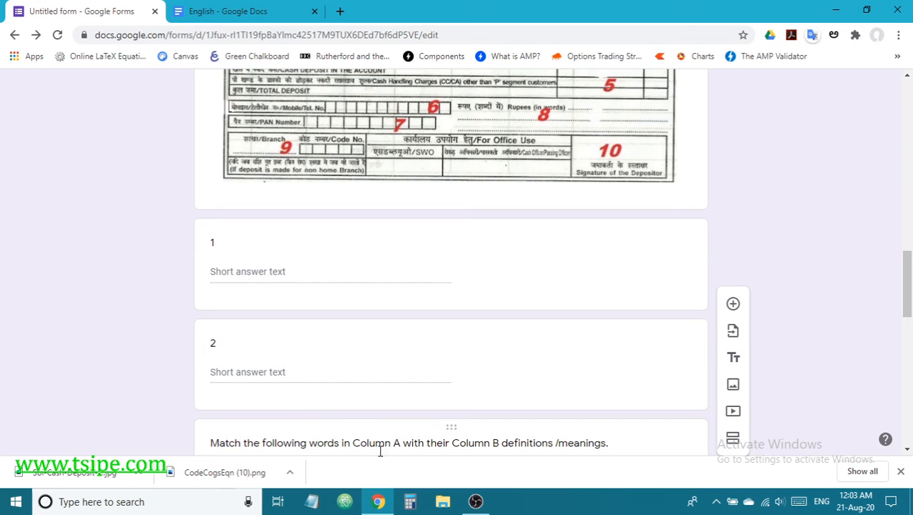
scroll(471, 380, down, 3)
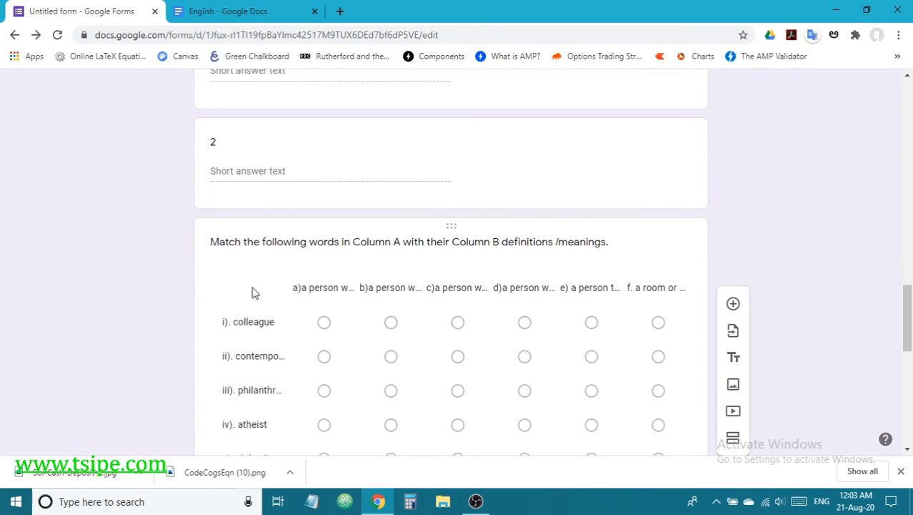
scroll(473, 318, down, 1)
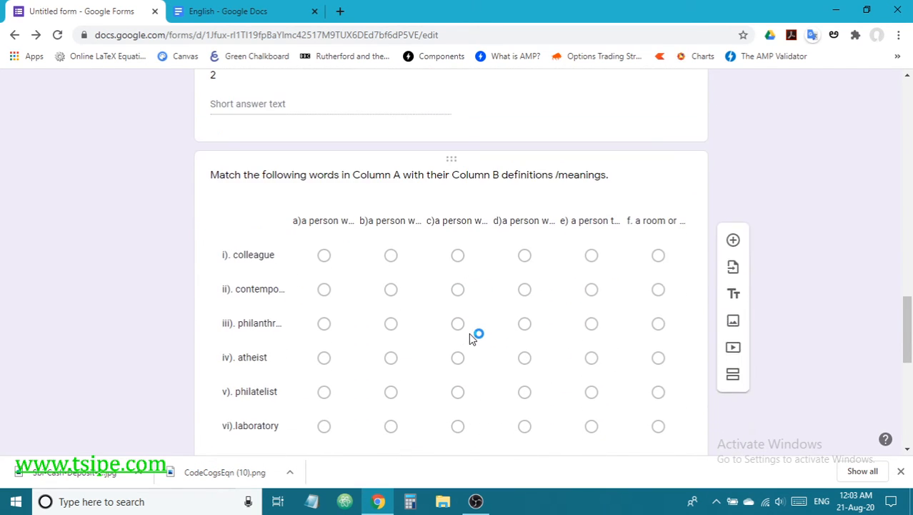
scroll(471, 337, down, 1)
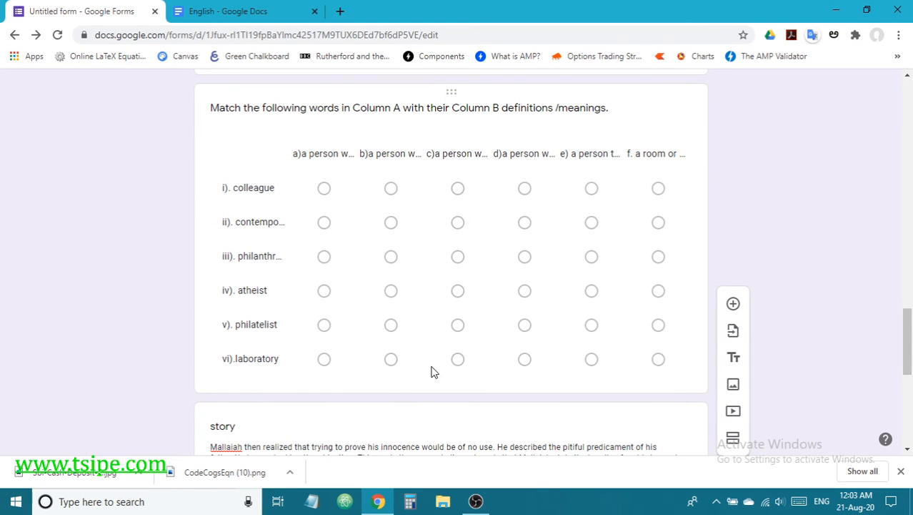
scroll(432, 371, down, 3)
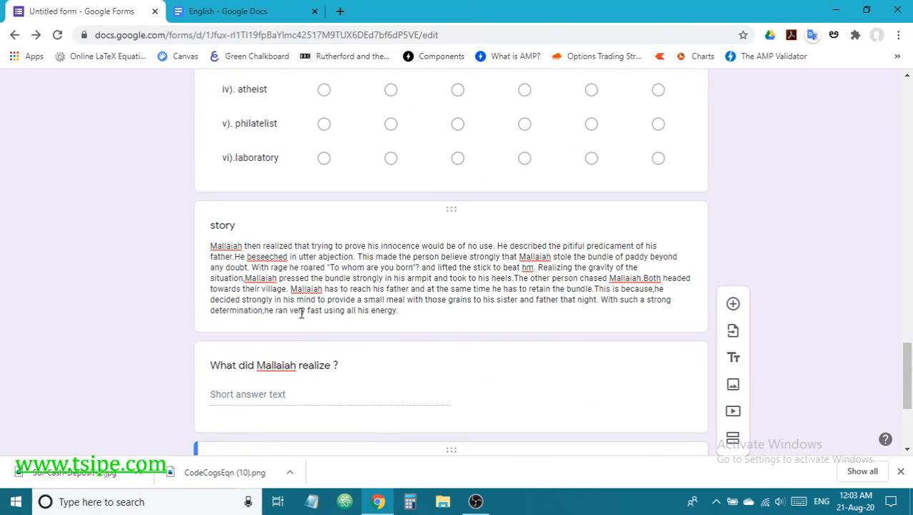
scroll(337, 390, down, 2)
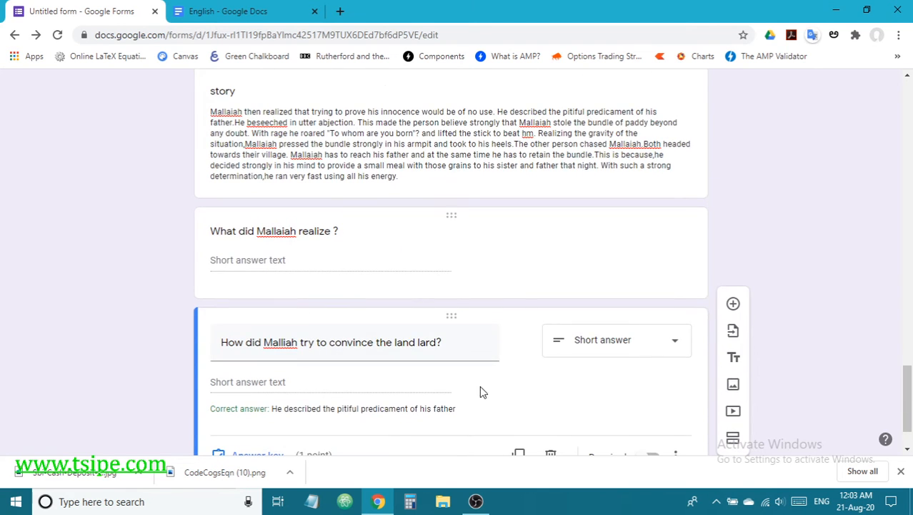
scroll(551, 319, up, 12)
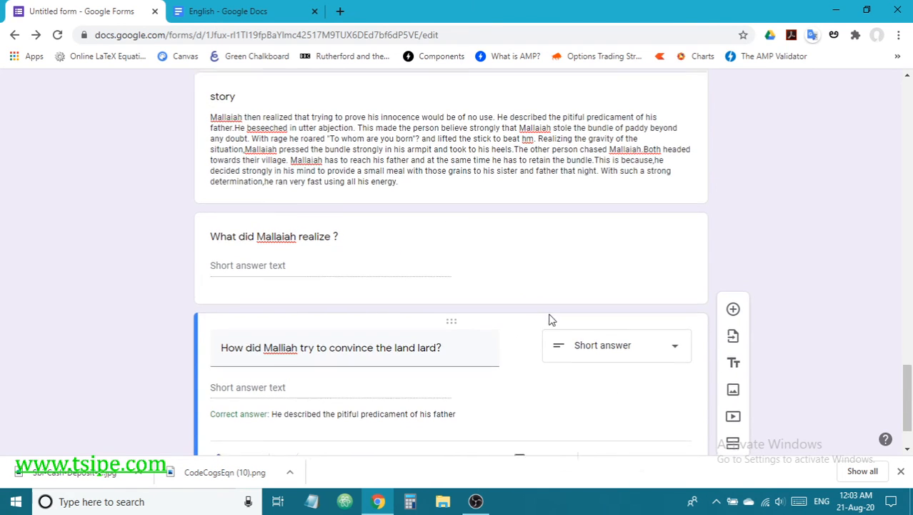
scroll(551, 319, up, 5)
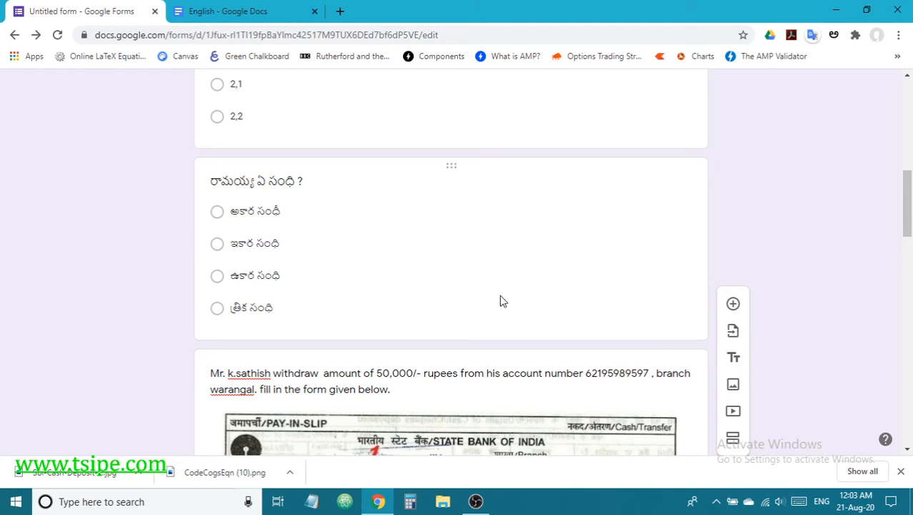
scroll(501, 301, down, 5)
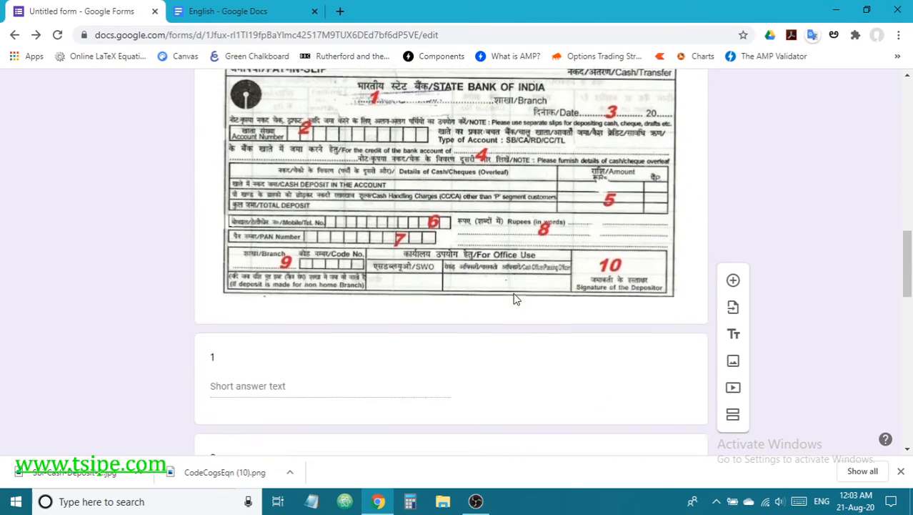
scroll(516, 298, down, 20)
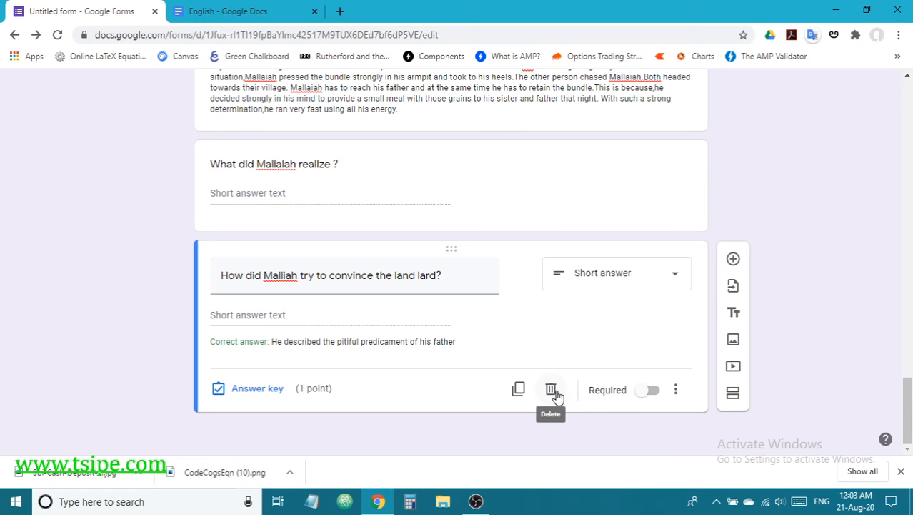
Step: Add a question titled 'శక్తి నిత్యత్వ నియమాన్ని తెలిపి, నిరూపించండి?' via Telugu transliteration
click(733, 258)
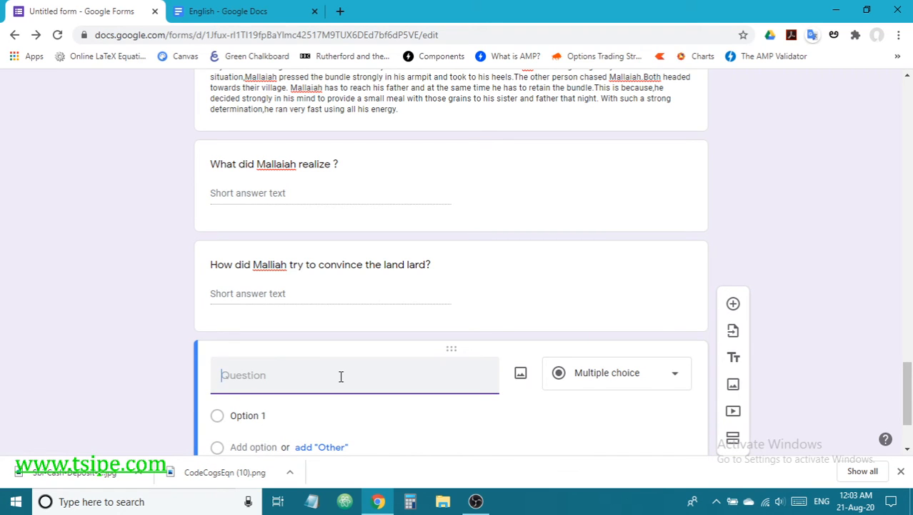
text(sha)
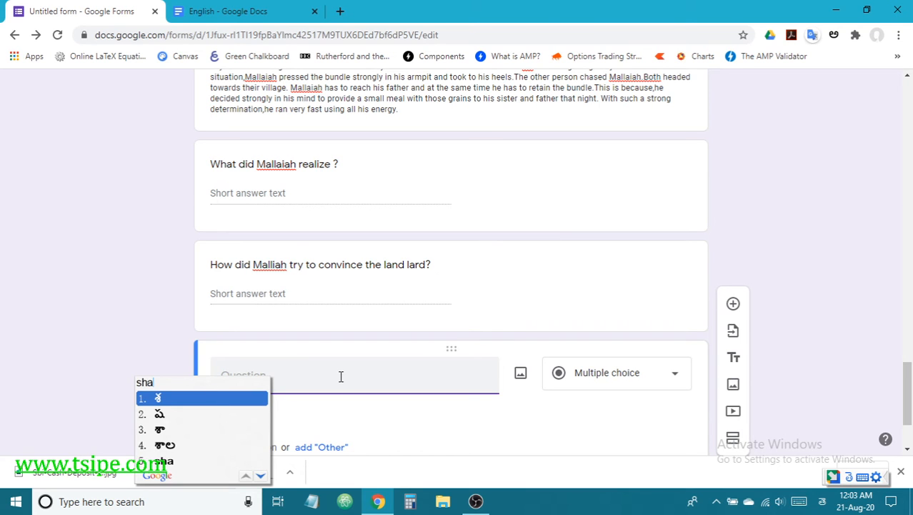
text(kti)
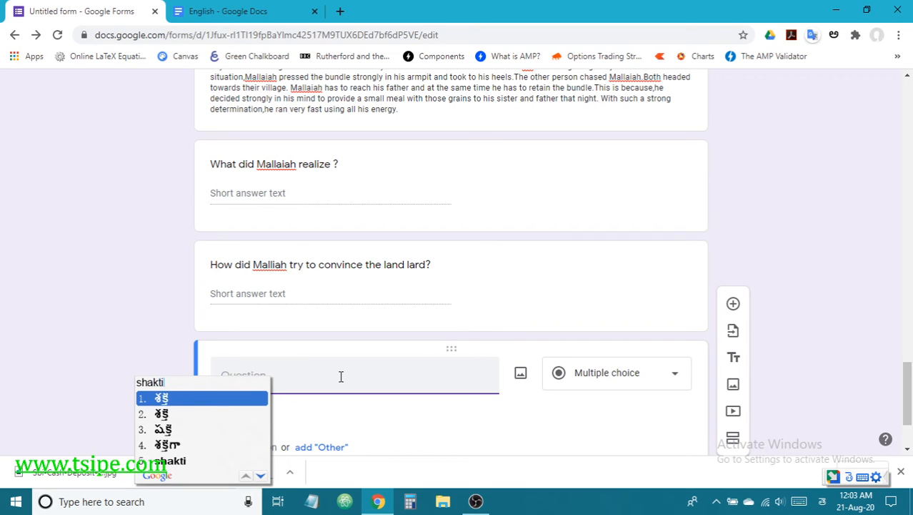
text( nitya)
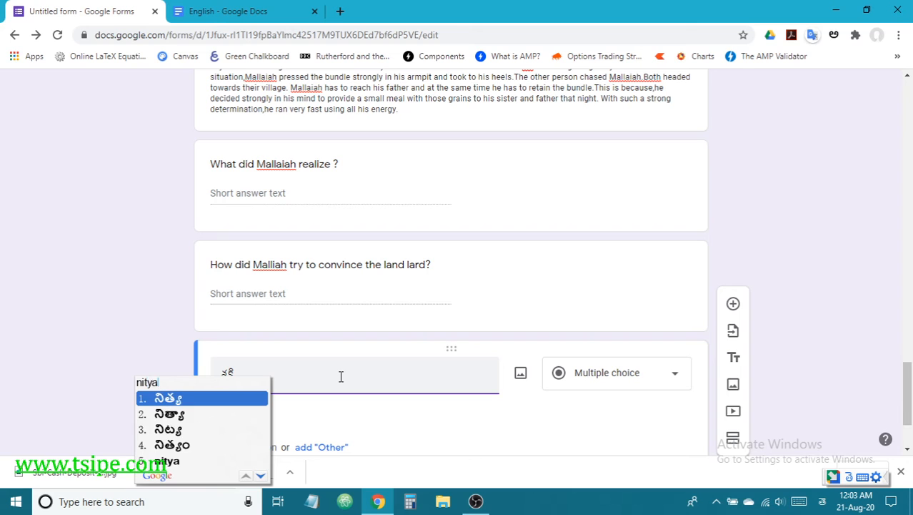
text(s niy)
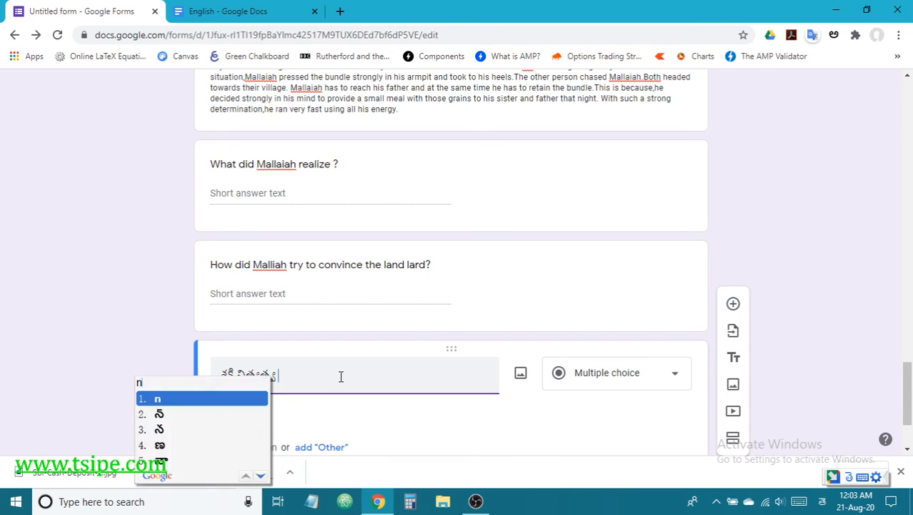
text(amaan)
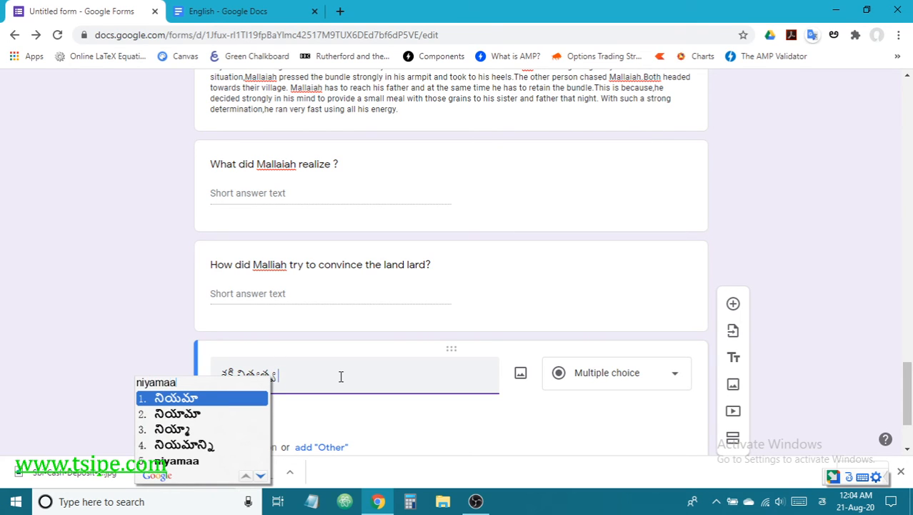
text(ni)
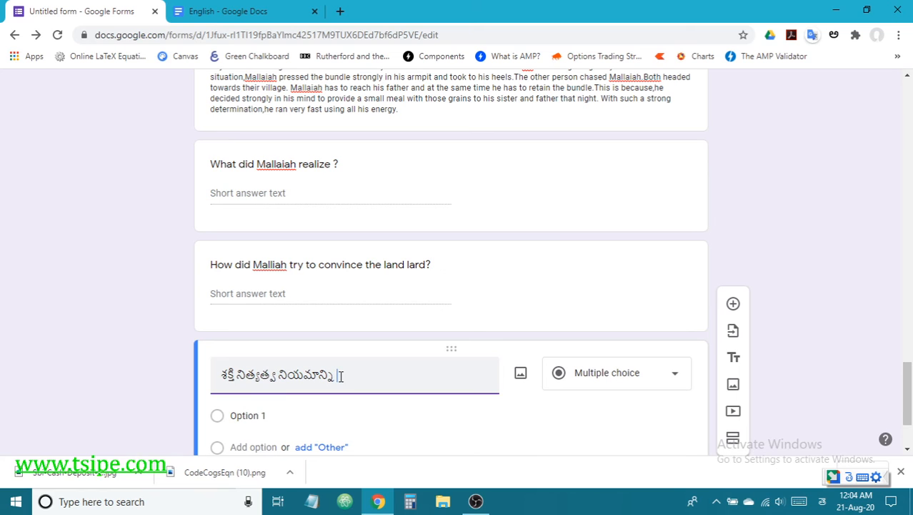
text( telipi)
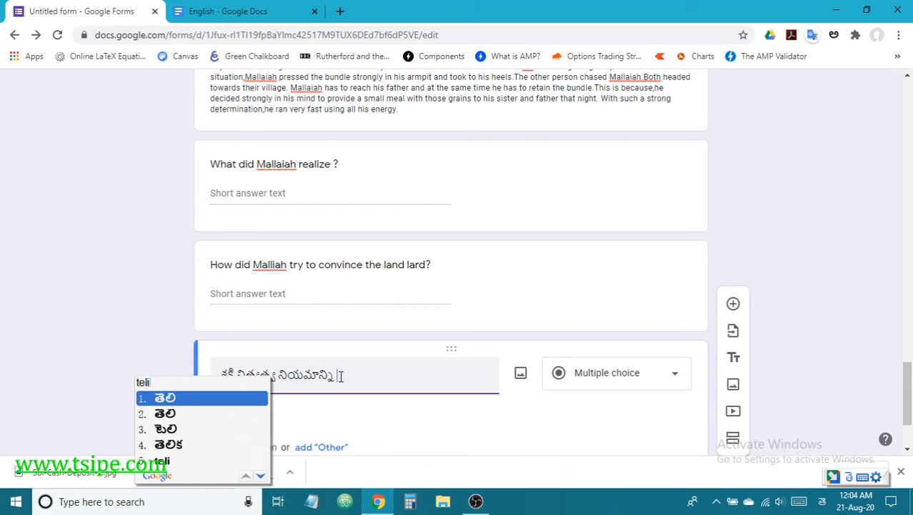
key(Return)
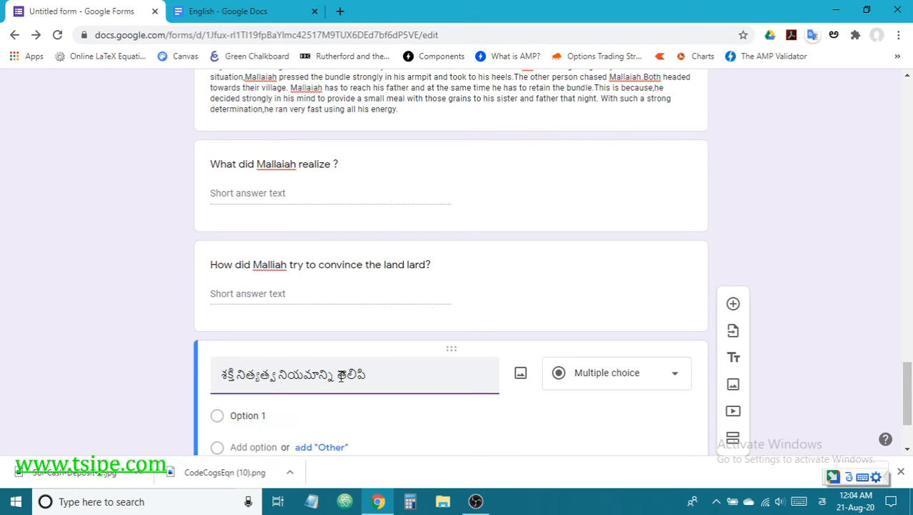
text(swecc)
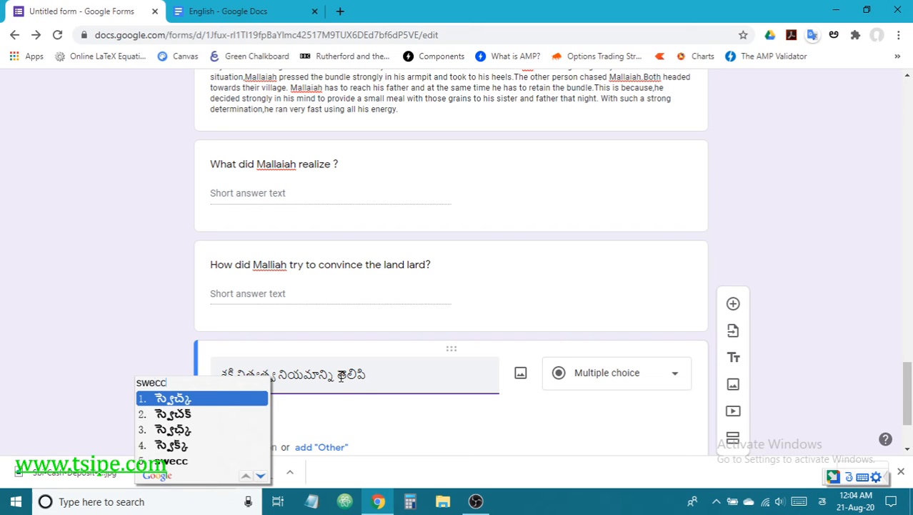
text(ha)
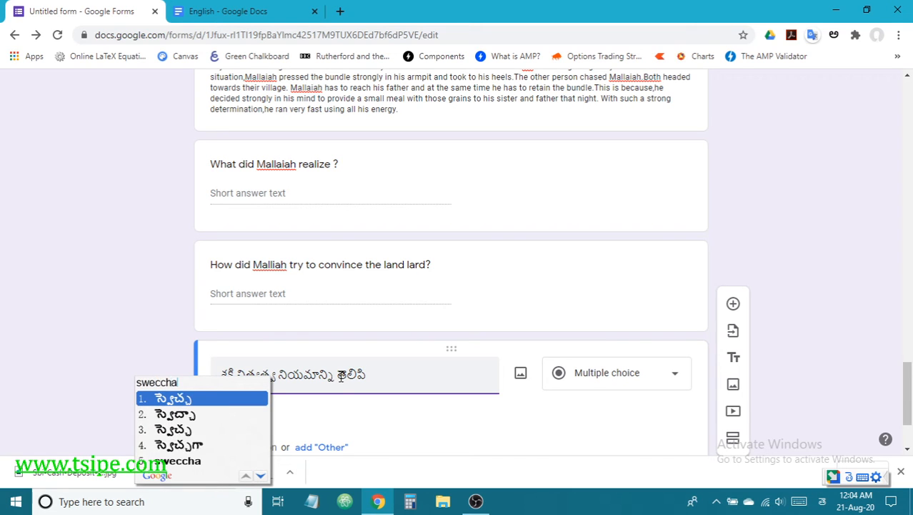
key(space)
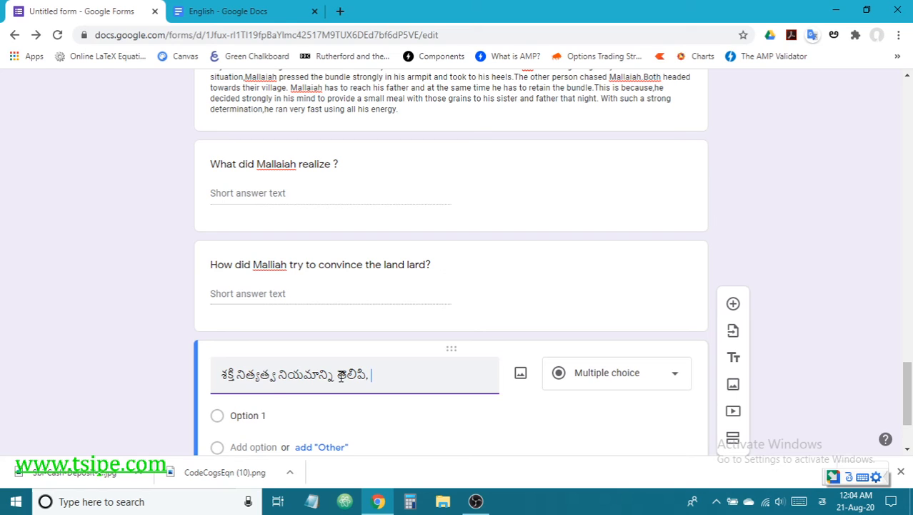
text(niru)
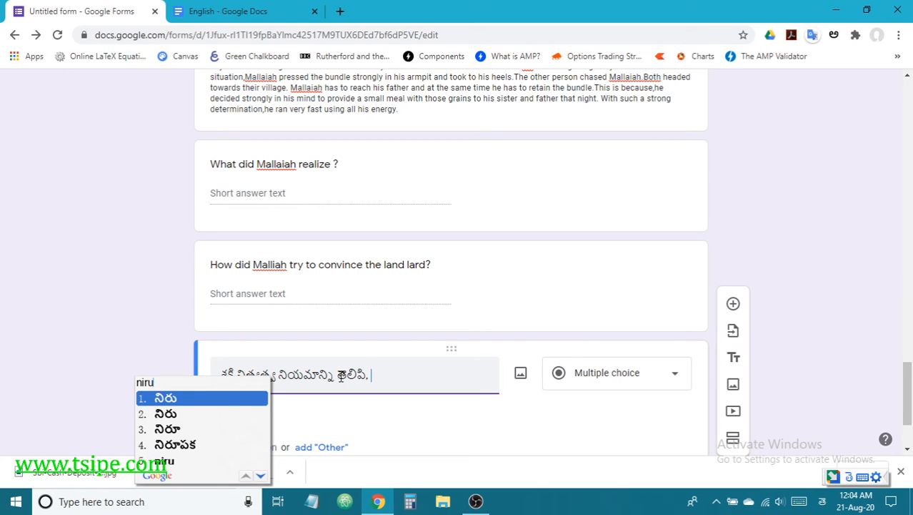
text(pinchandi)
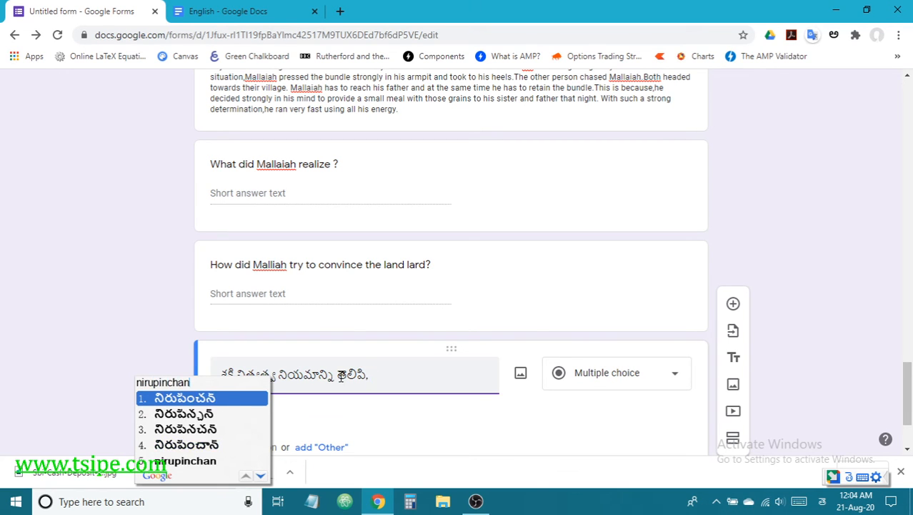
text(.)
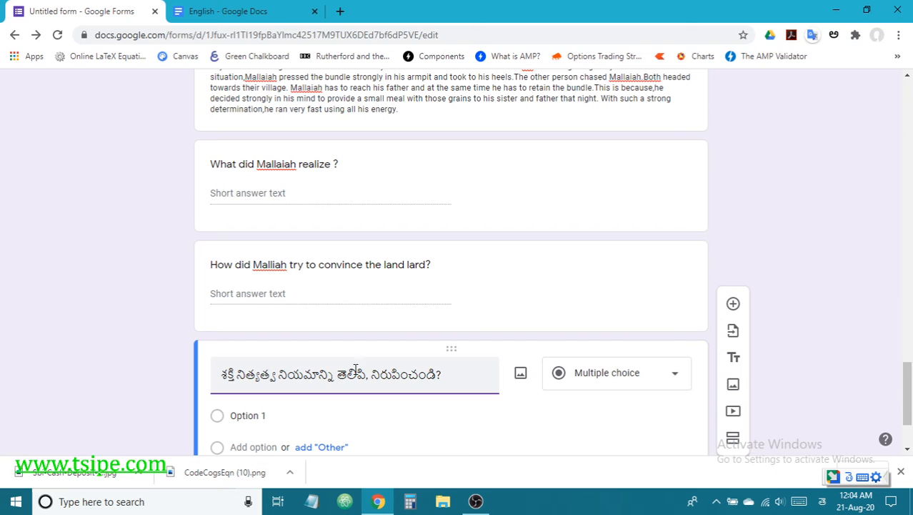
click(597, 379)
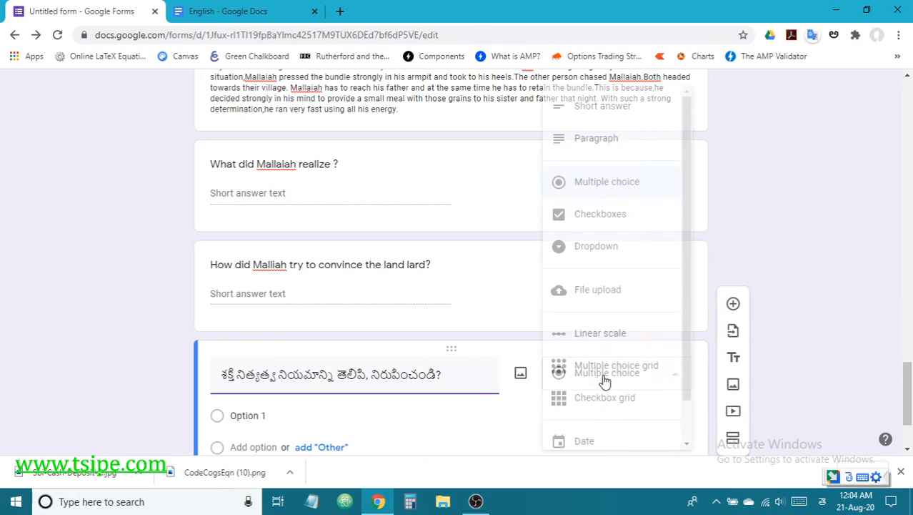
Step: Make the Telugu question a Paragraph question worth 8 points
click(607, 136)
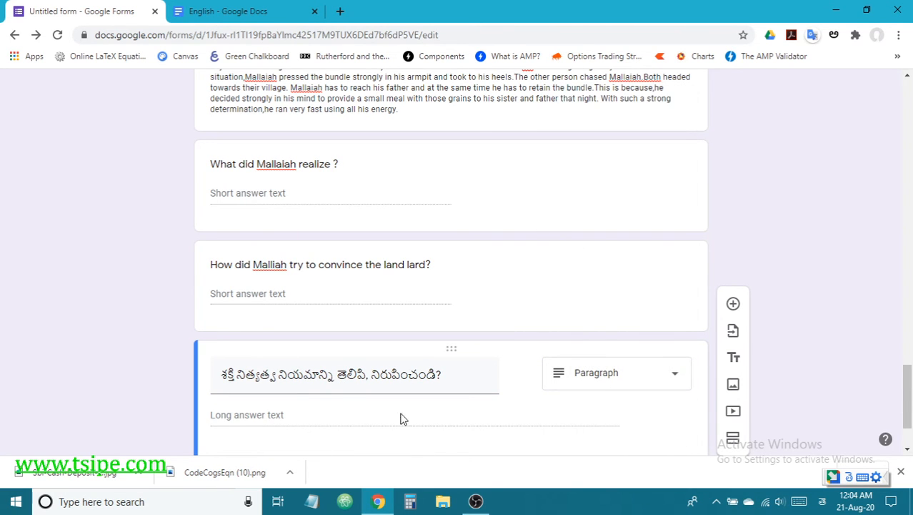
scroll(429, 400, down, 2)
click(270, 393)
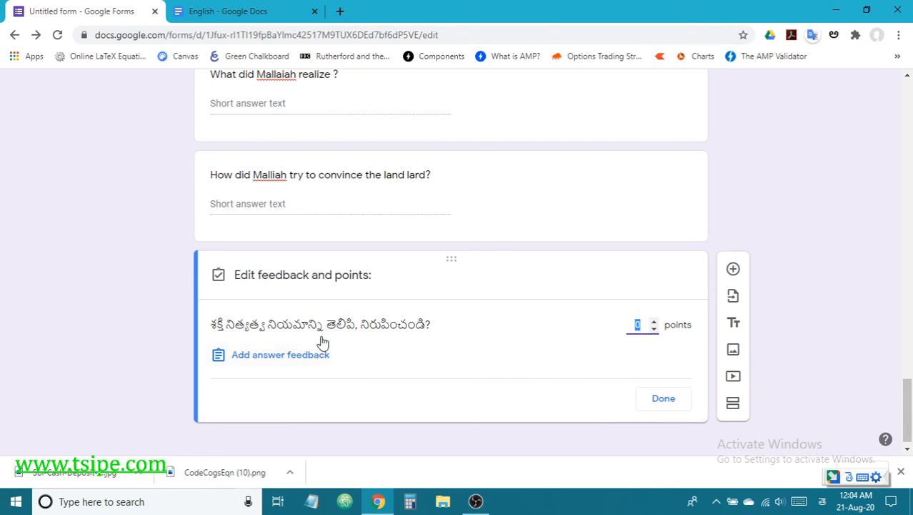
click(654, 322)
click(654, 321)
click(654, 322)
click(654, 330)
click(663, 398)
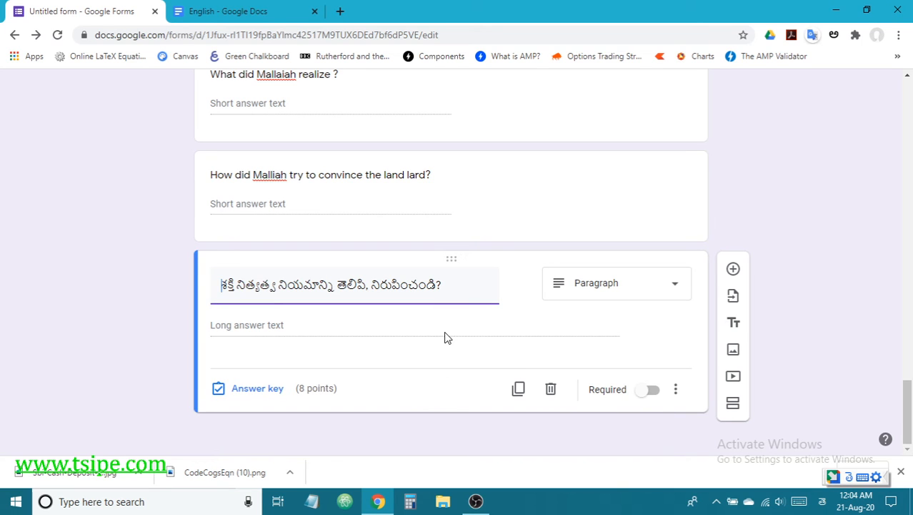
click(657, 288)
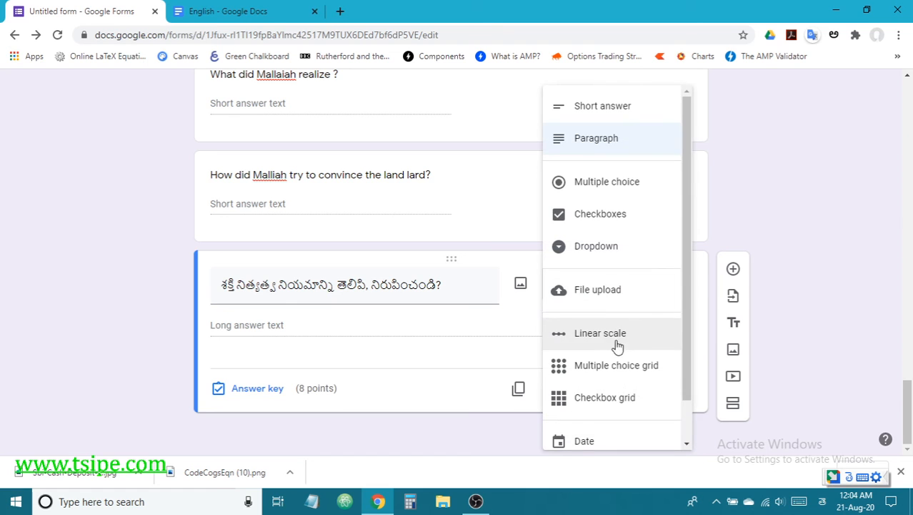
Step: Turn the Telugu question into a File upload question for 1 file up to 10 MB
scroll(623, 351, down, 1)
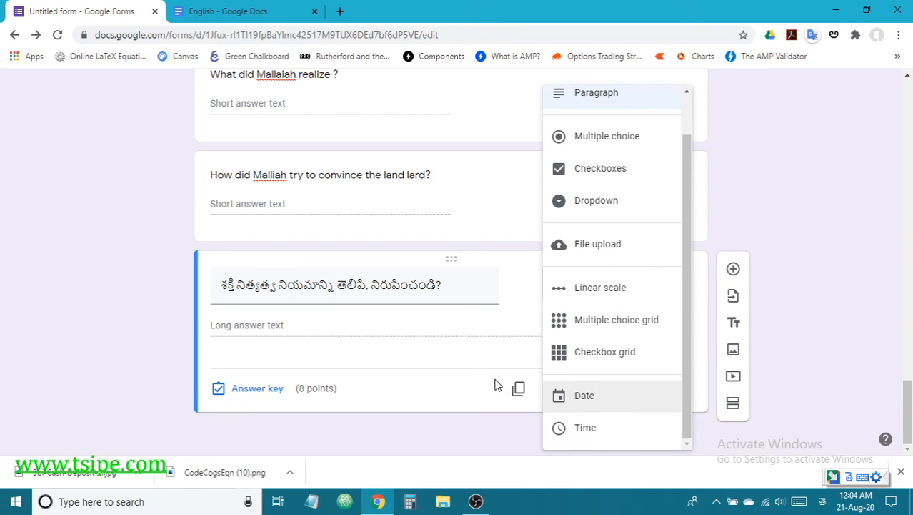
click(614, 243)
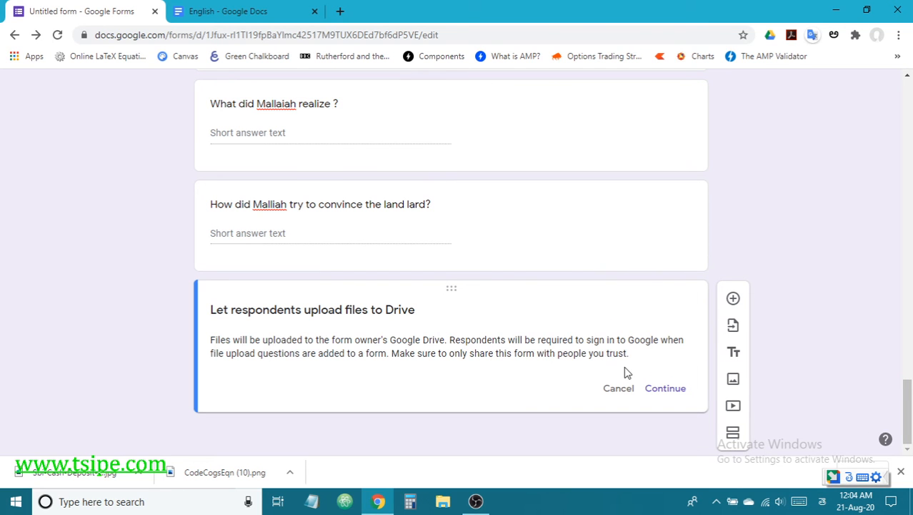
click(665, 389)
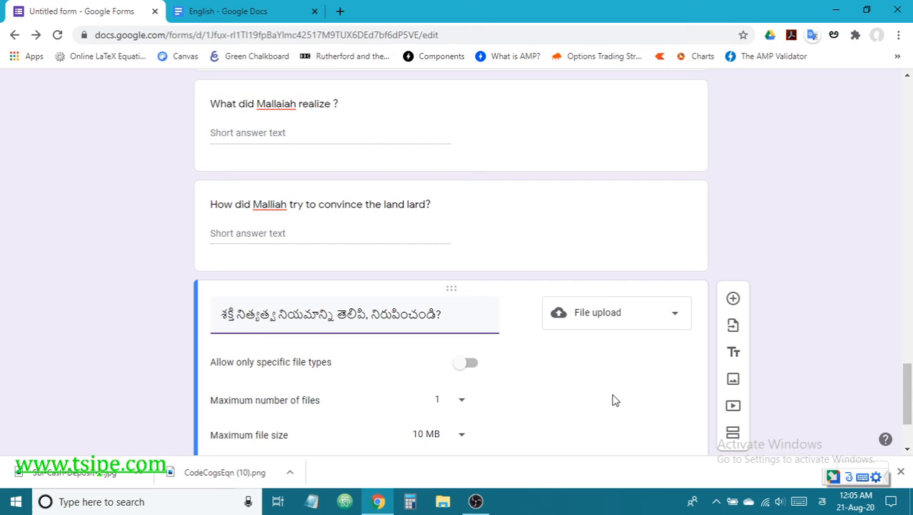
scroll(612, 396, down, 2)
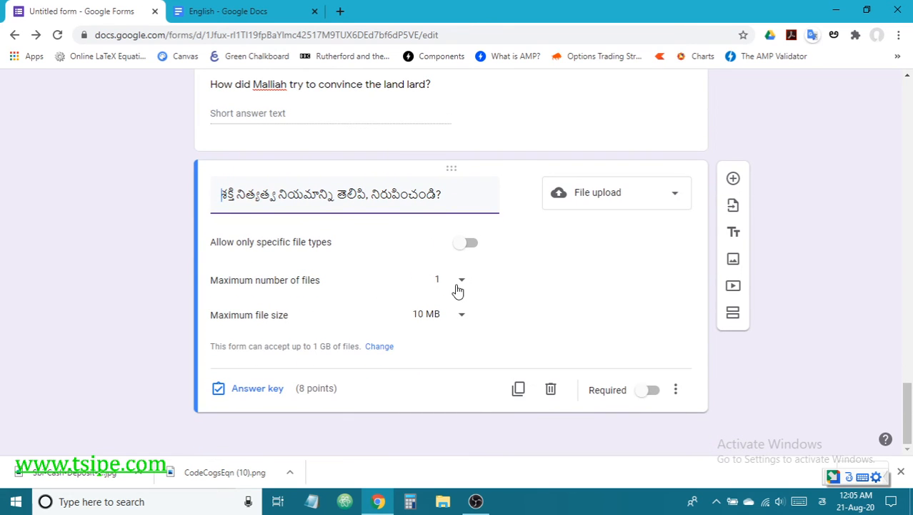
Step: Allow specific file types, ticking Document, Image, PDF, Drawing, Video, Audio and Presentation
click(471, 243)
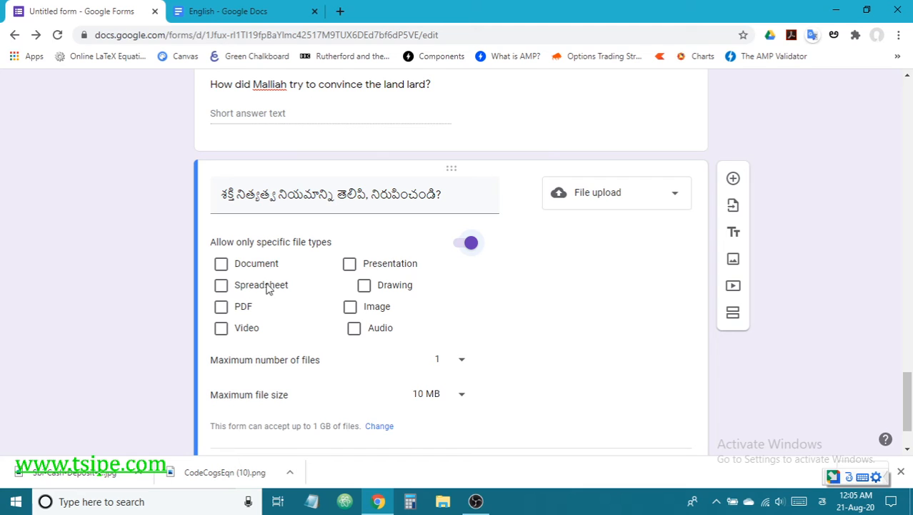
click(220, 265)
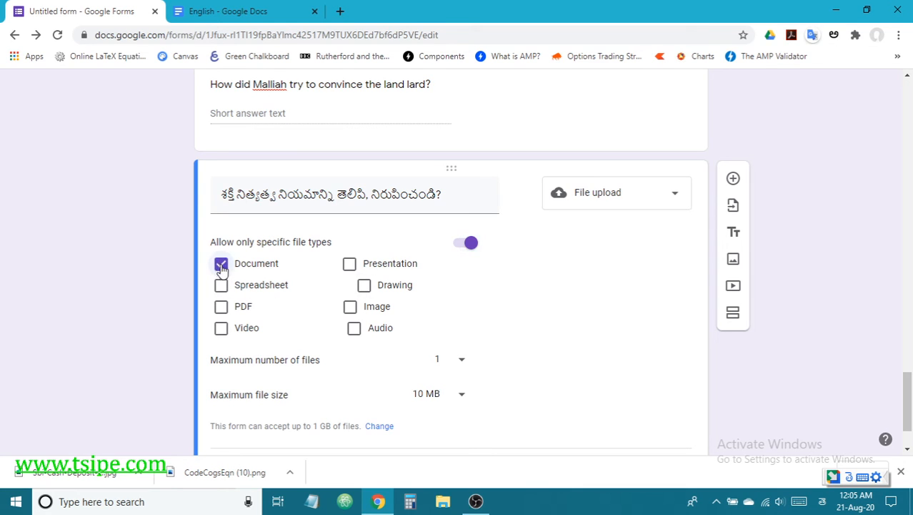
click(350, 307)
click(221, 307)
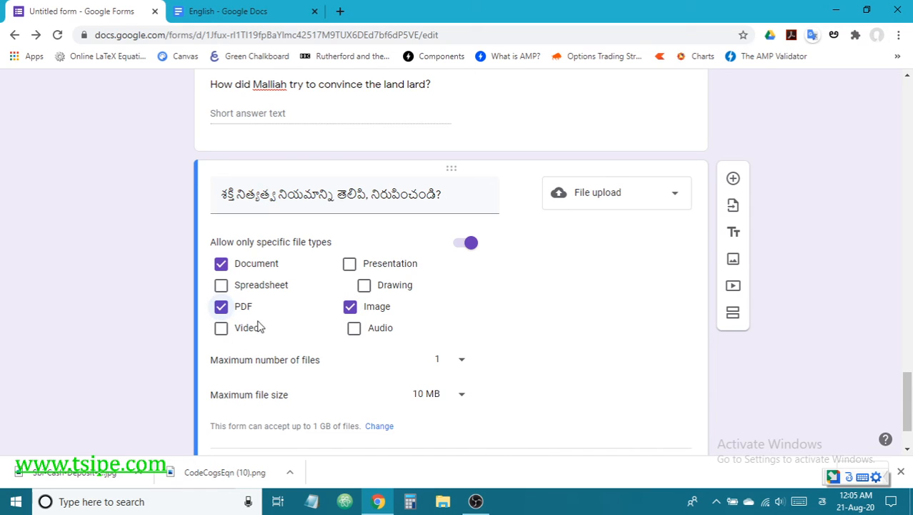
click(367, 289)
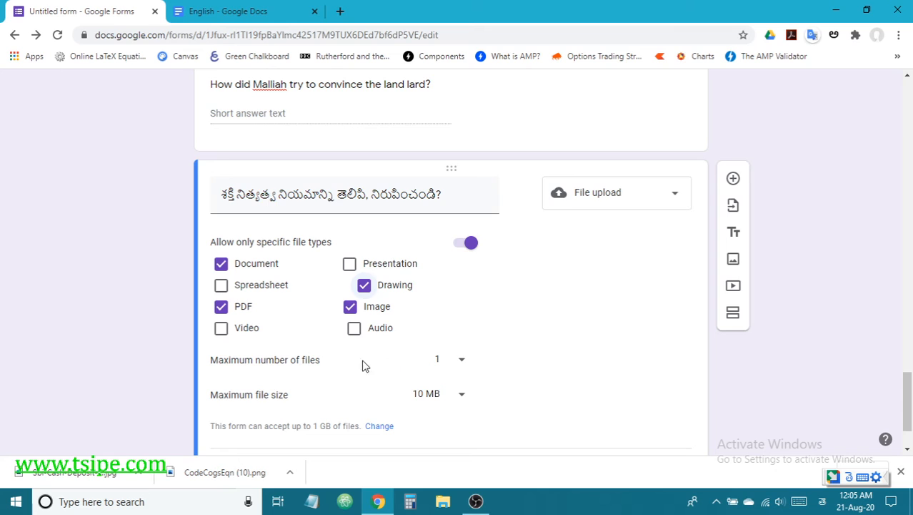
click(224, 332)
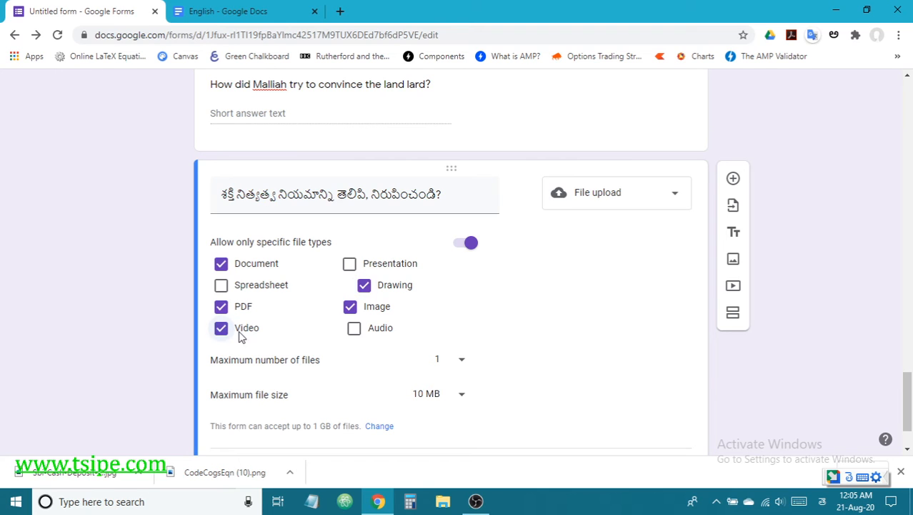
click(355, 333)
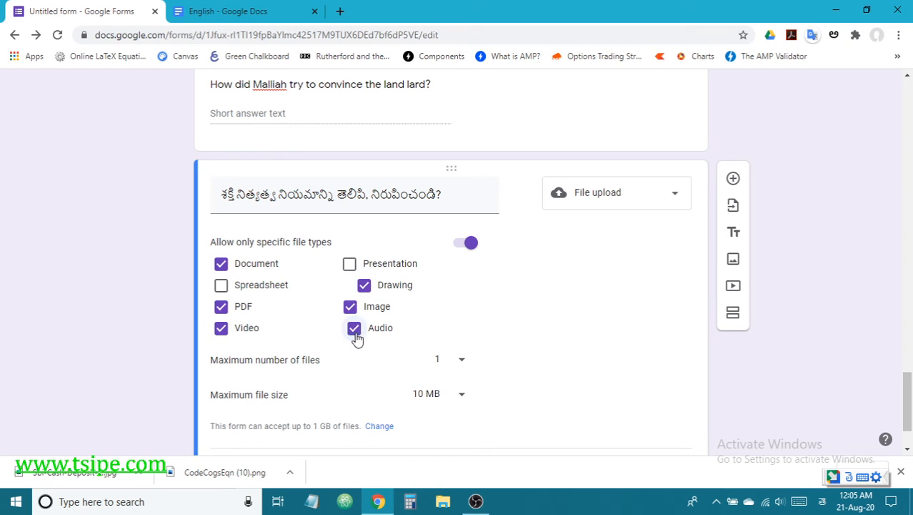
click(350, 264)
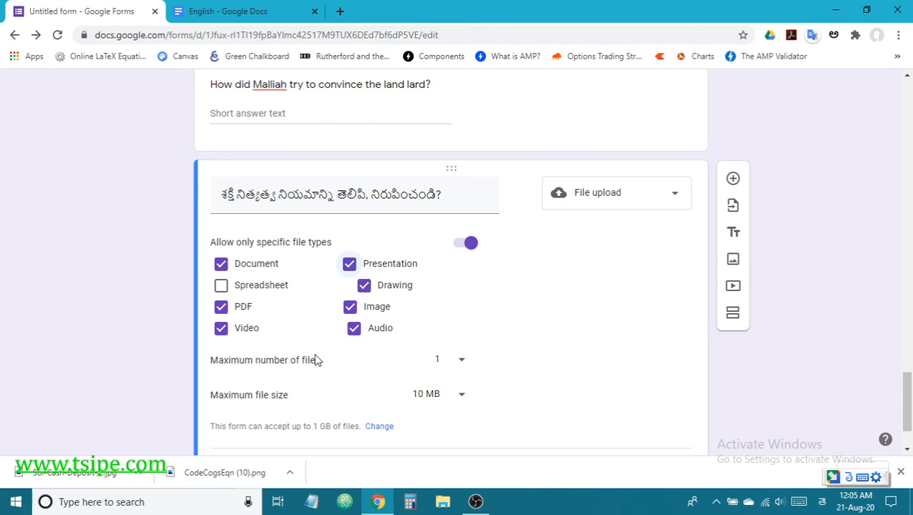
Step: Untick Drawing, Presentation, Audio, PDF, Video and Document so only Image remains allowed
click(365, 284)
click(349, 263)
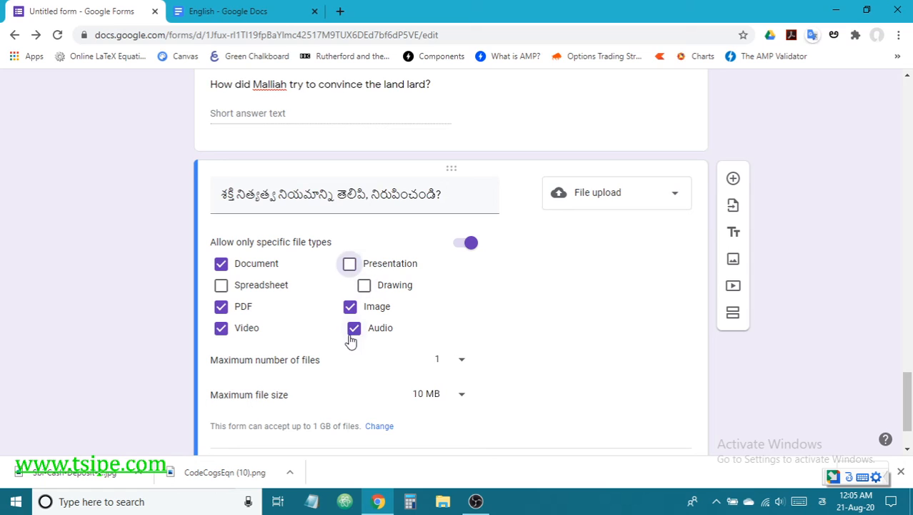
click(353, 329)
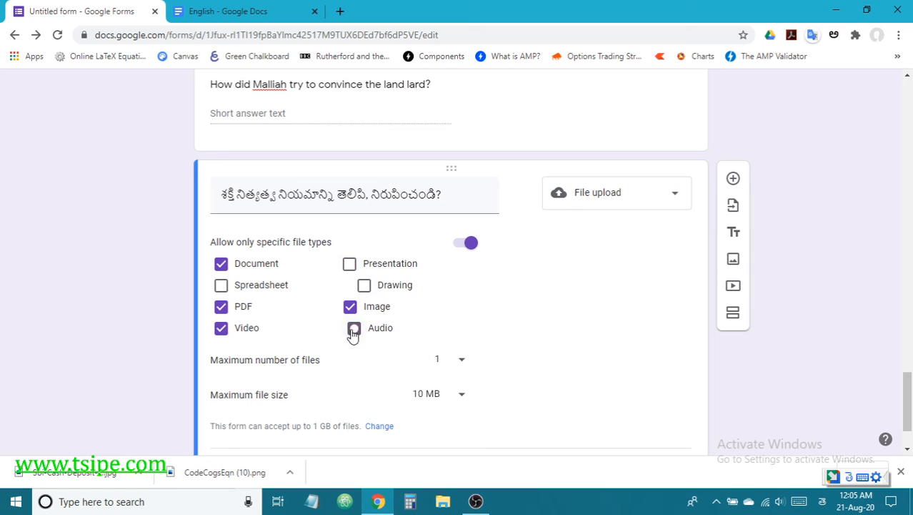
click(221, 307)
click(220, 328)
click(220, 264)
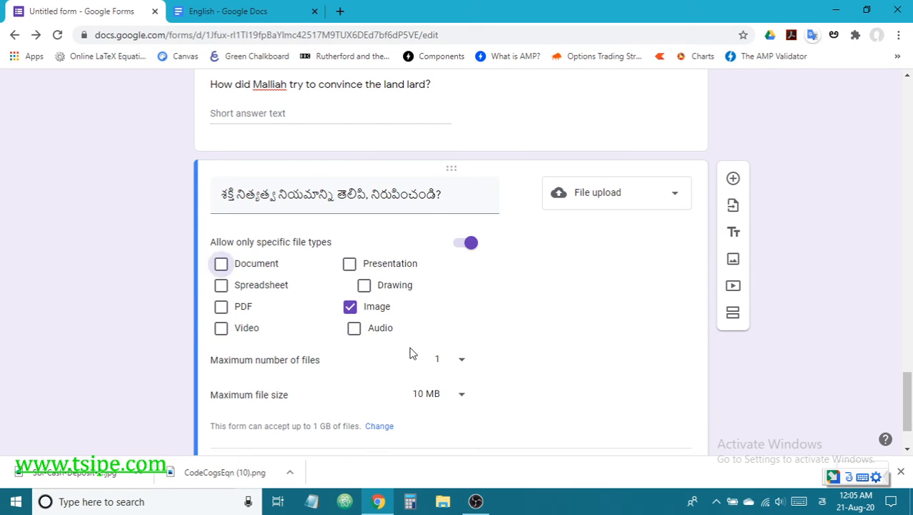
scroll(538, 330, down, 1)
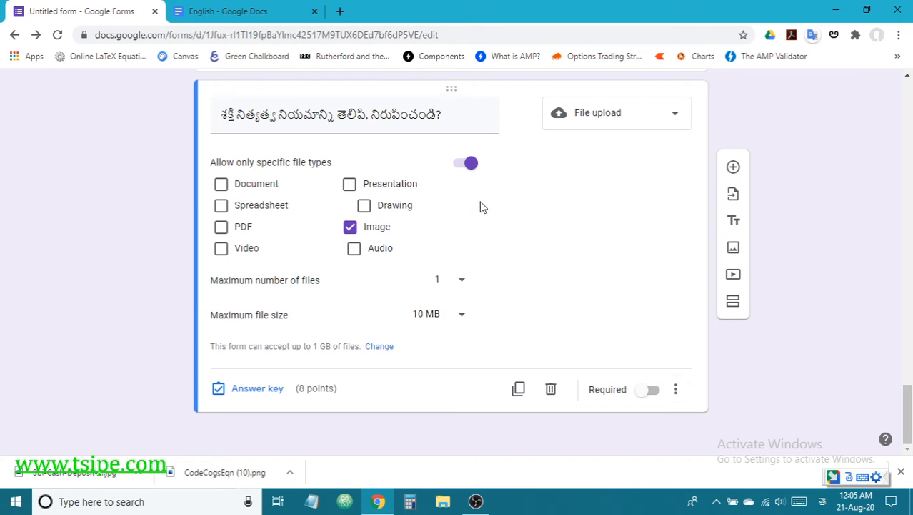
Step: Check the answer key, keep the maximum at 1 file, and make the upload question required
click(269, 391)
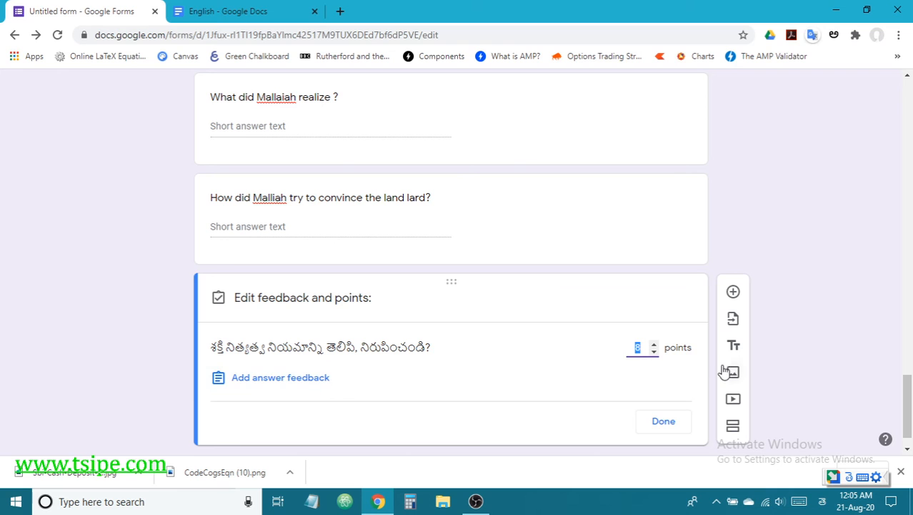
click(663, 421)
scroll(525, 396, down, 1)
scroll(533, 390, down, 2)
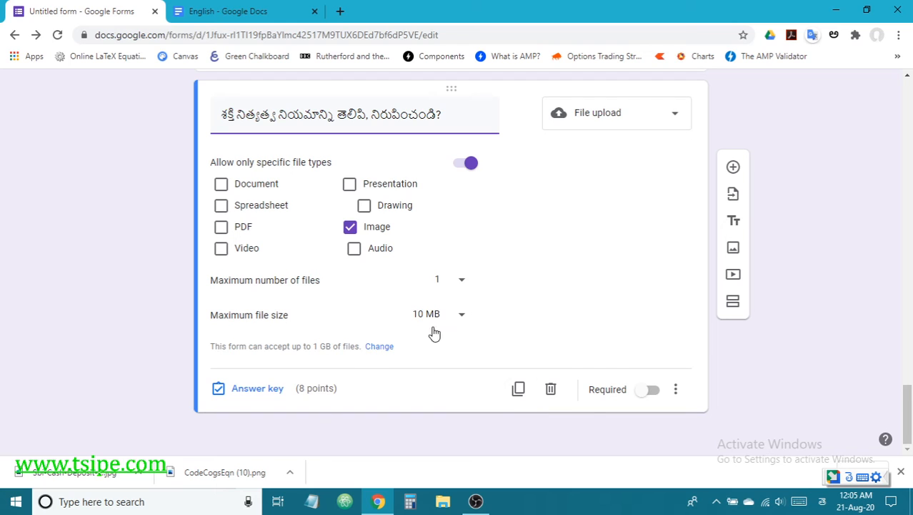
click(458, 287)
click(458, 286)
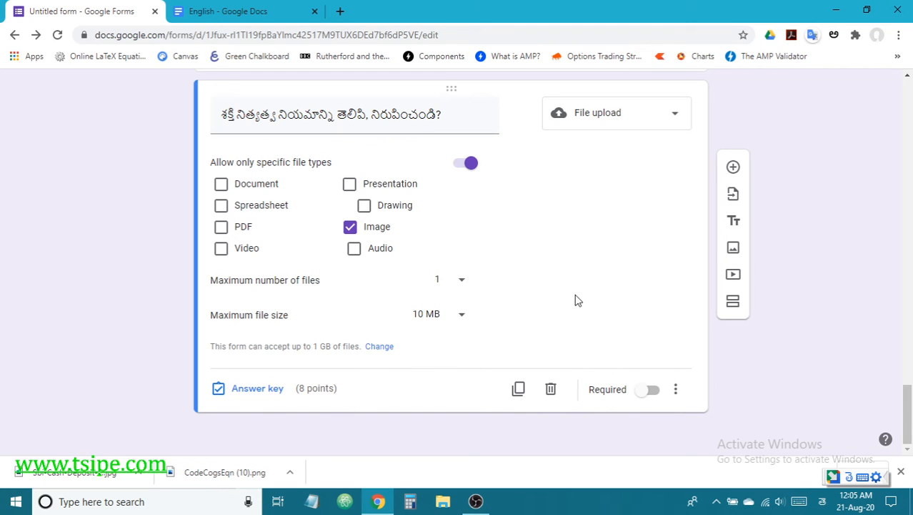
click(651, 390)
Step: Recheck the answer key points, then preview the exam-1 form as a respondent
click(261, 388)
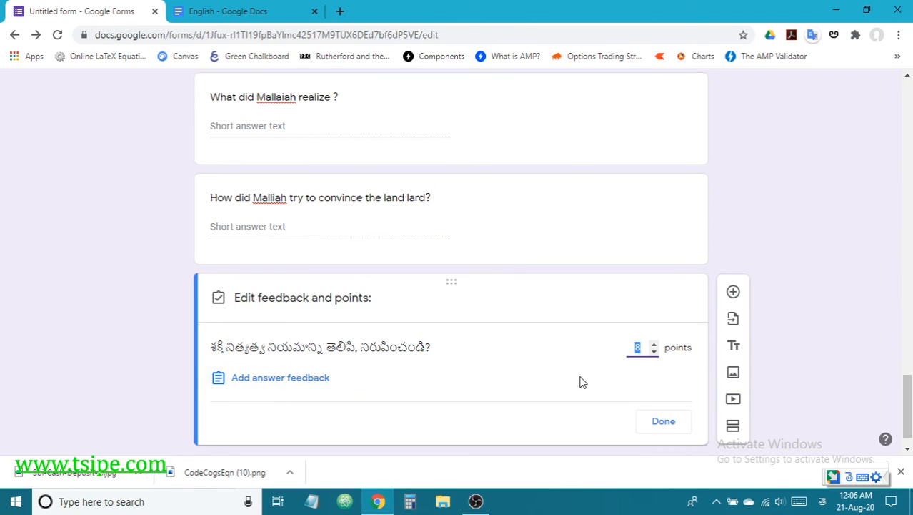
click(663, 422)
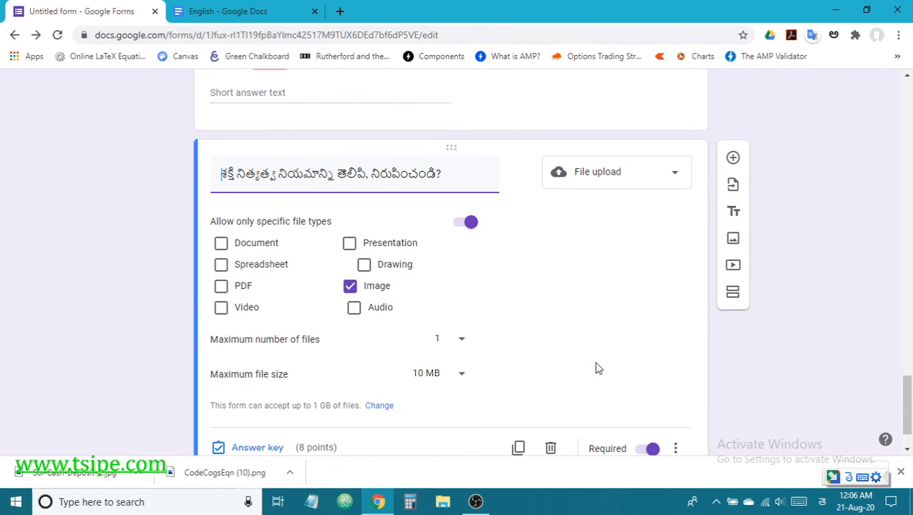
scroll(596, 366, down, 2)
scroll(585, 383, down, 1)
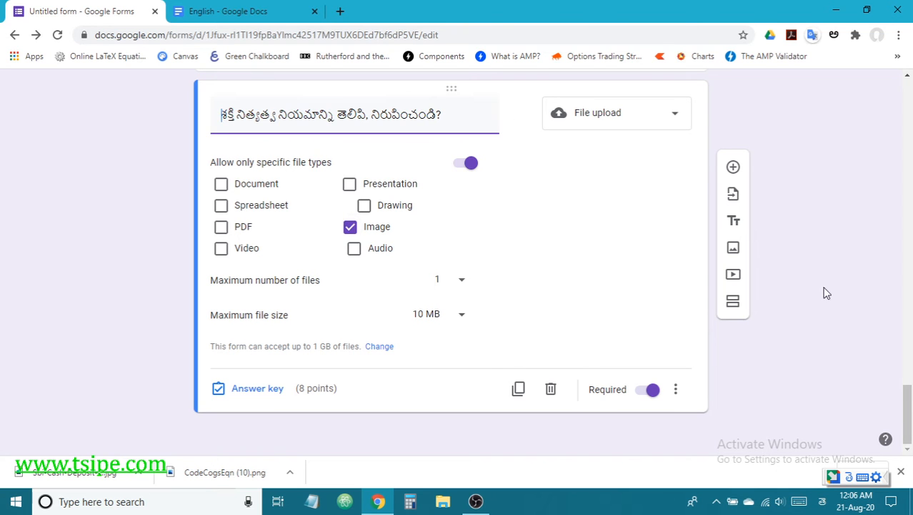
drag(909, 390, 912, 309)
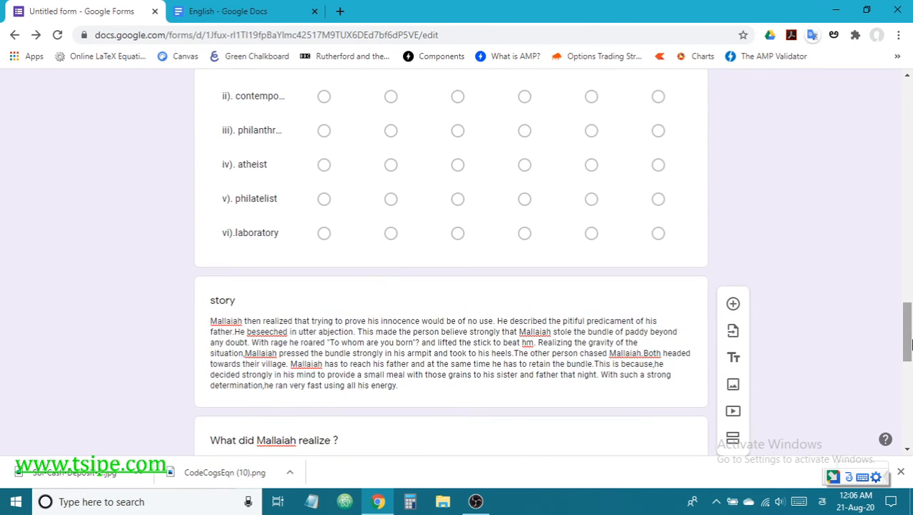
drag(912, 344, 912, 100)
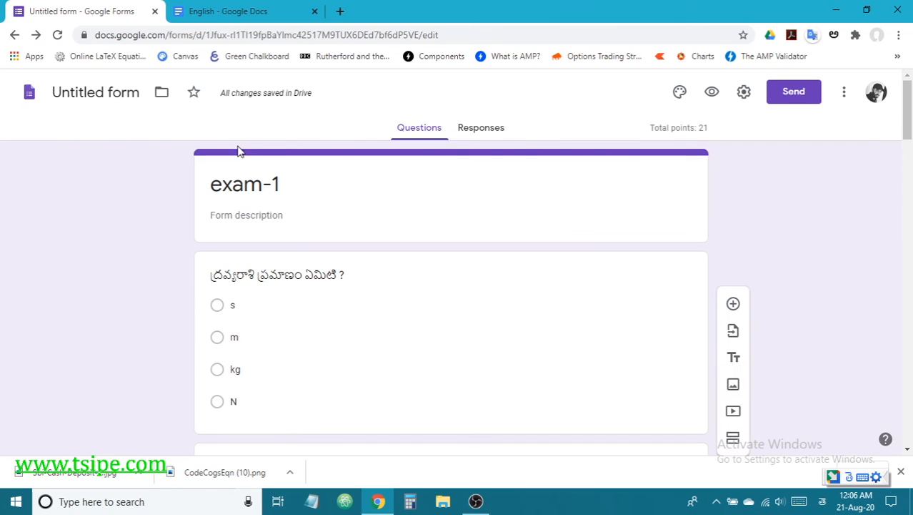
click(712, 96)
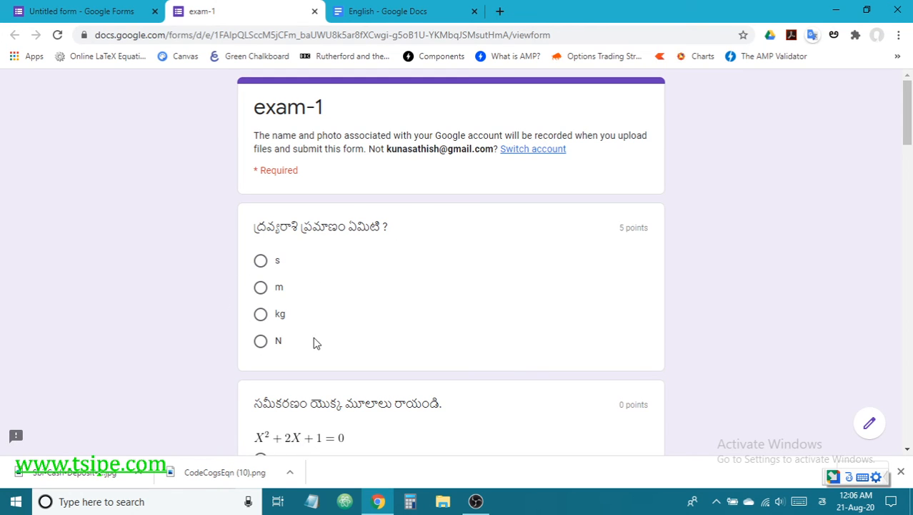
Step: Choose s, then -1,-1 for the equation roots, and ఇకార సంధి for the sandhi question
click(261, 262)
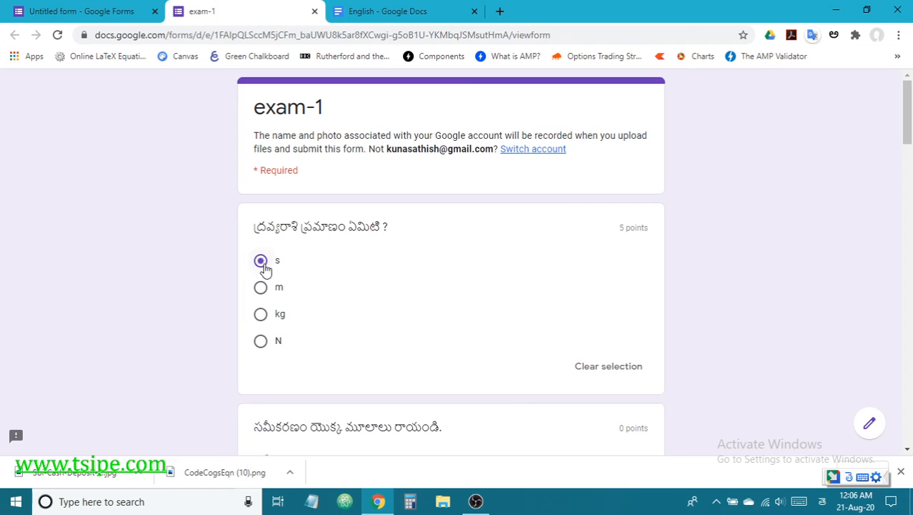
scroll(412, 332, down, 2)
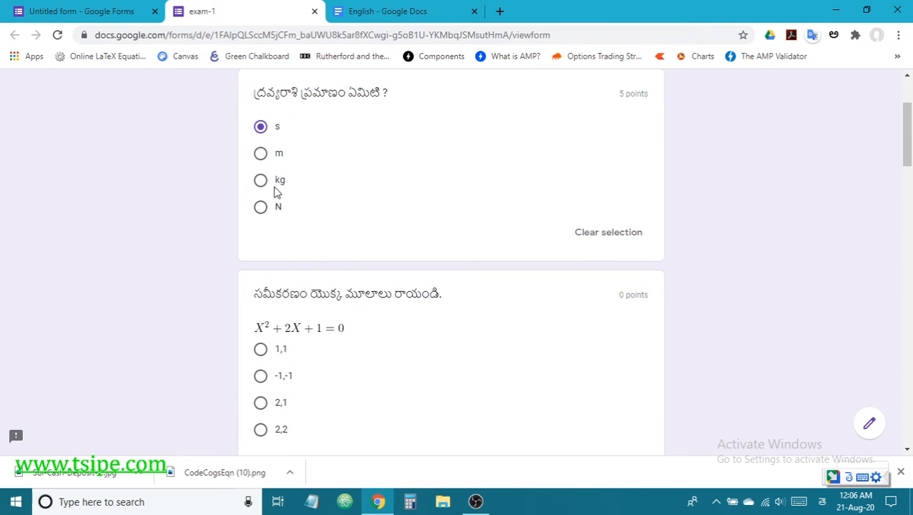
click(262, 350)
click(261, 379)
scroll(400, 328, down, 1)
scroll(386, 331, down, 3)
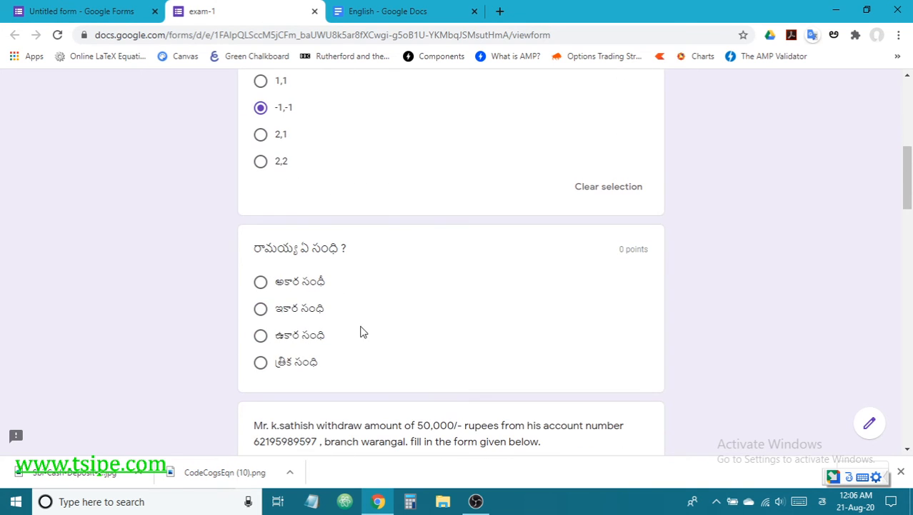
click(261, 310)
scroll(425, 333, down, 3)
scroll(427, 334, down, 2)
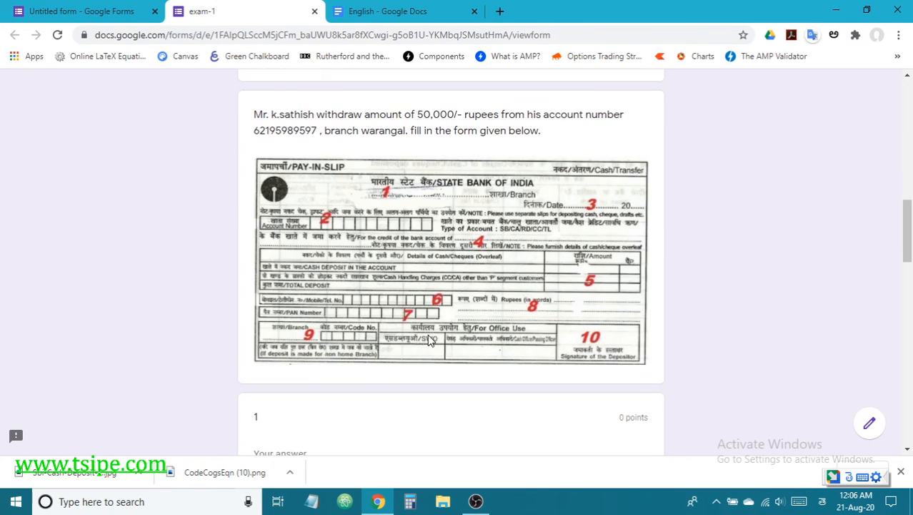
scroll(351, 366, down, 1)
scroll(351, 366, down, 1)
Step: Answer short-answer question 1 with 'orugallu', switching input from Telugu to English
click(332, 316)
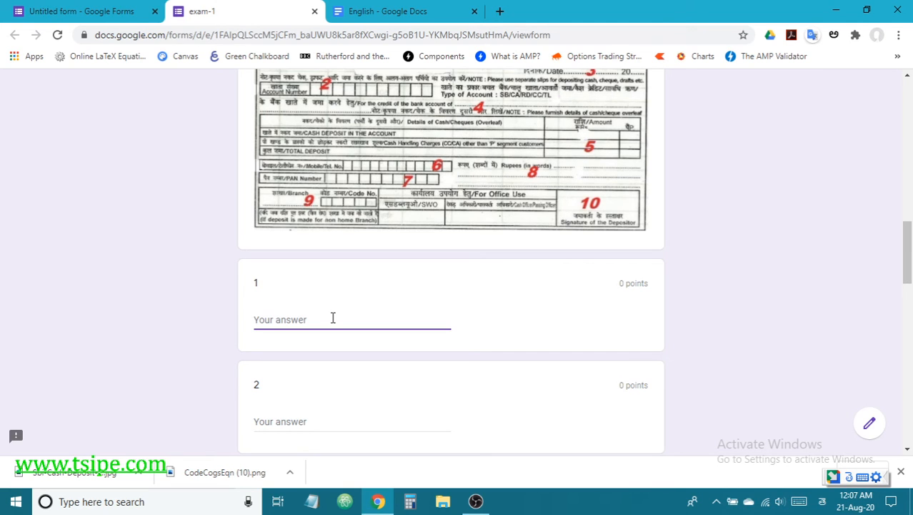
text(or)
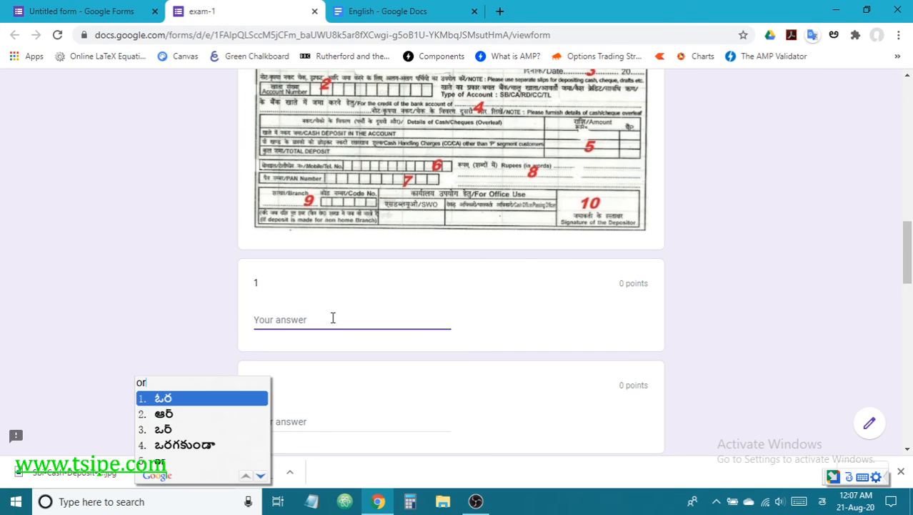
key(BackSpace)
key(BackSpace)
key(alt+shift)
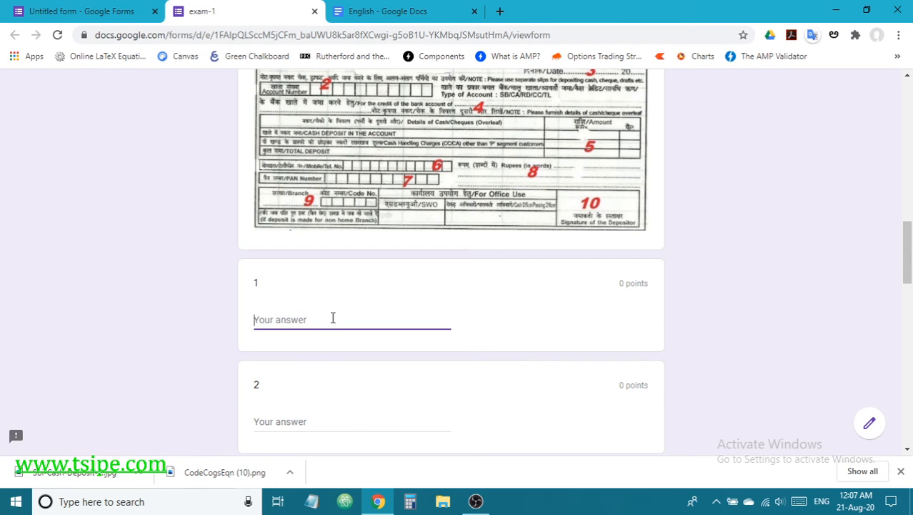
text(orugallu)
Step: Copy the account number from the question text into question 2's answer
click(336, 424)
scroll(351, 423, up, 3)
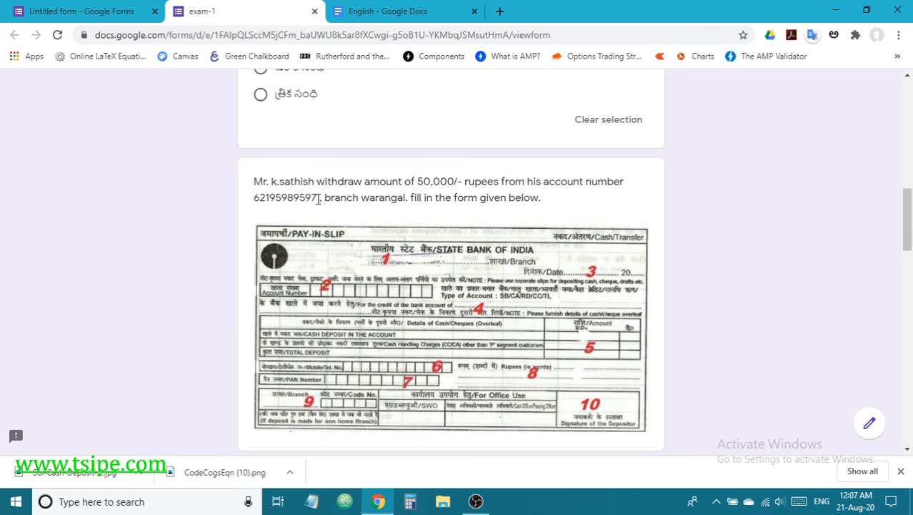
drag(318, 201, 240, 209)
key(ctrl+c)
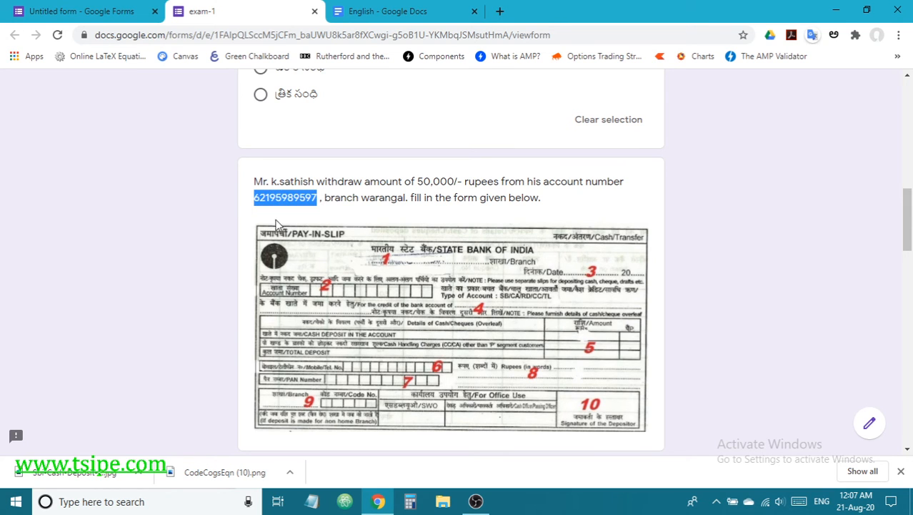
scroll(619, 373, down, 4)
click(317, 354)
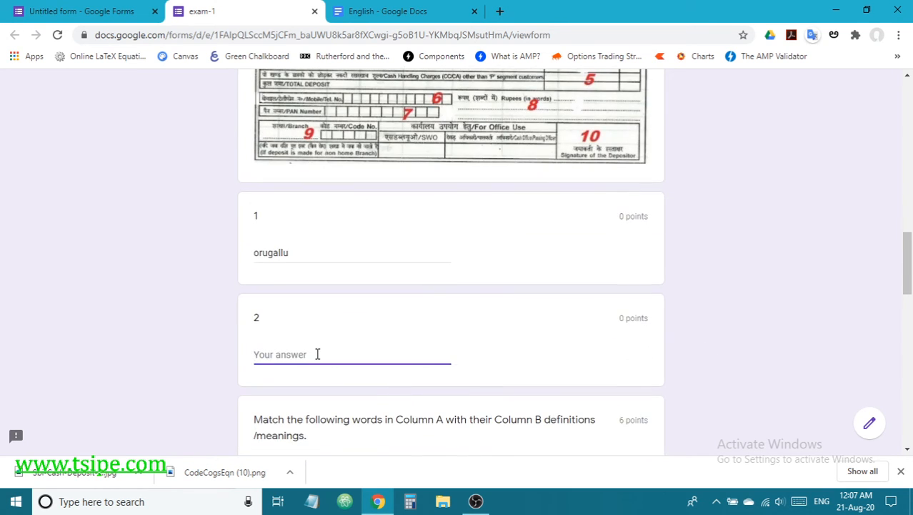
key(ctrl+v)
scroll(448, 367, down, 5)
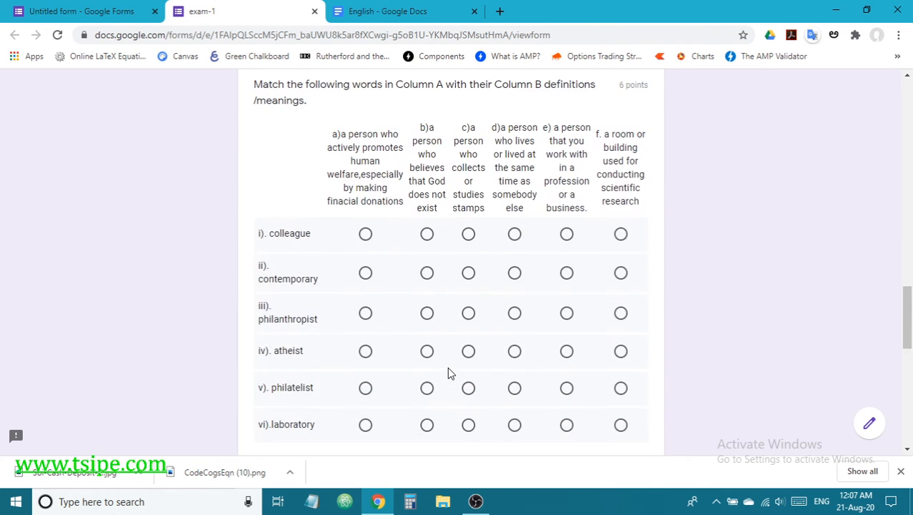
Step: Fill the matching grid: colleague b, contemporary d, philanthropist b, philatelist d, laboratory e, atheist e
click(426, 234)
click(469, 273)
click(514, 274)
click(427, 313)
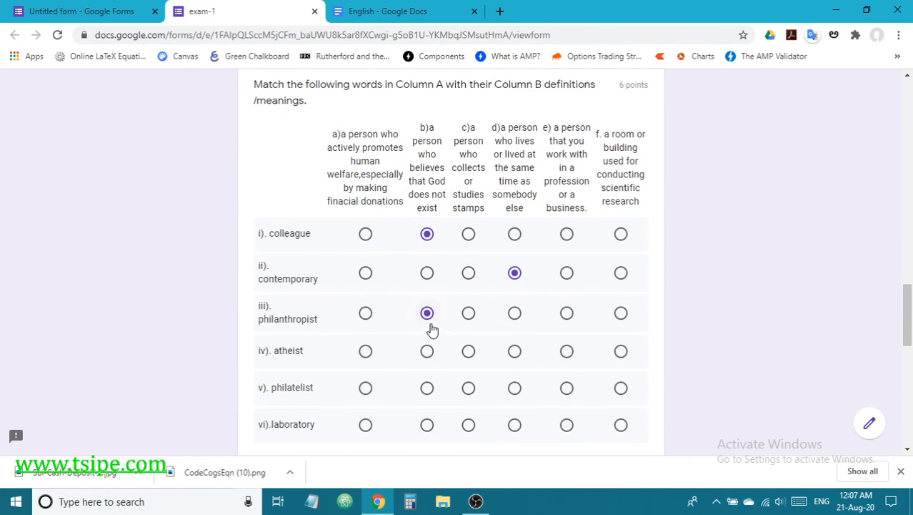
click(515, 388)
click(567, 425)
click(567, 351)
scroll(469, 366, down, 6)
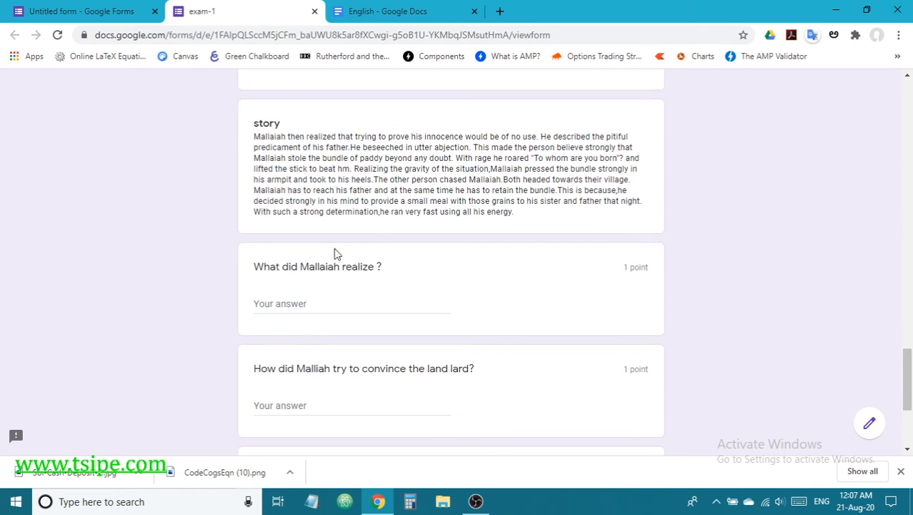
Step: Paste the story's opening sentence as the answer to 'What did Mallaiah realize'
click(321, 300)
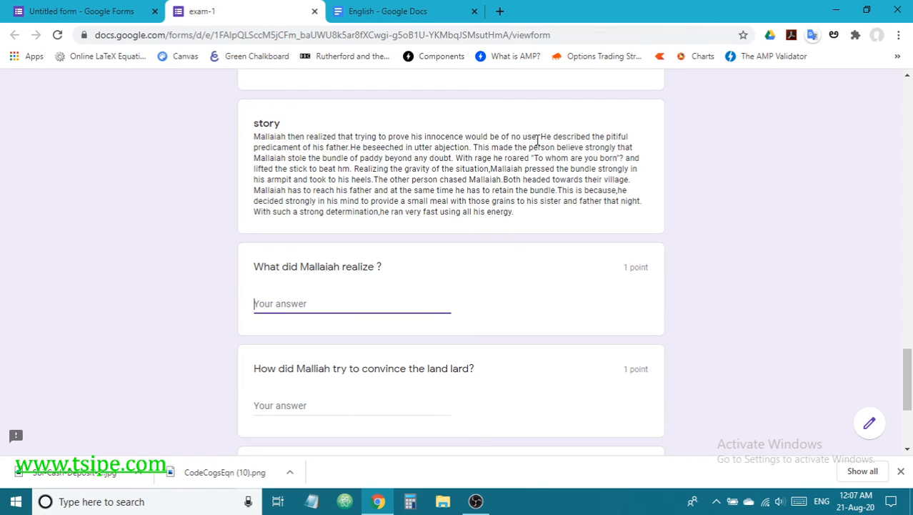
drag(538, 138, 254, 136)
key(ctrl+c)
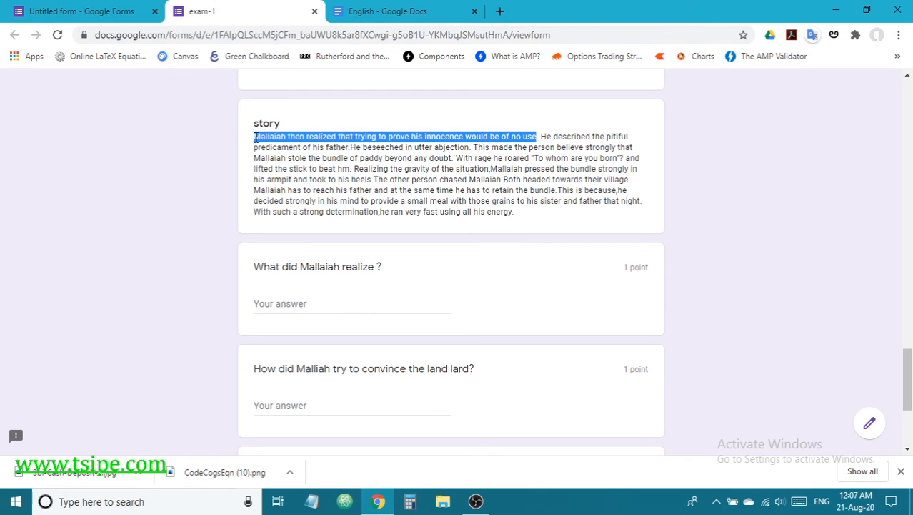
click(283, 299)
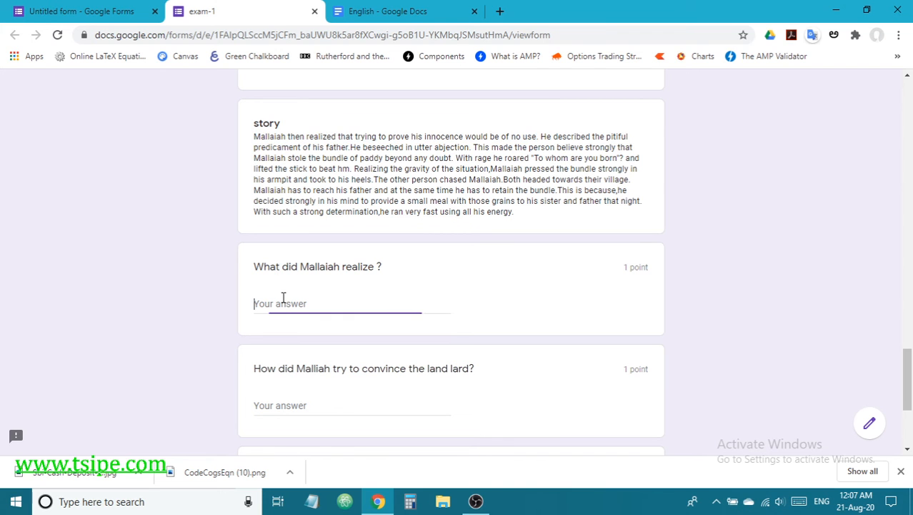
key(ctrl+v)
scroll(340, 320, down, 2)
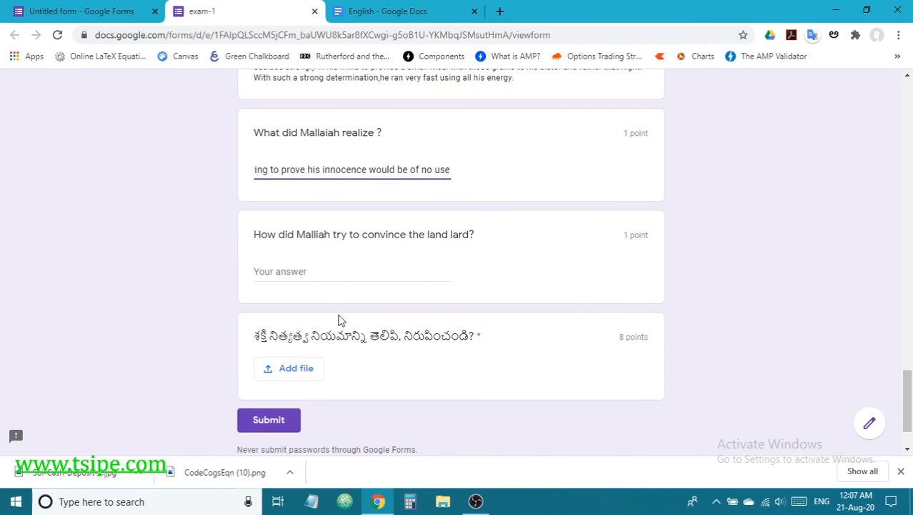
Step: Paste the passage ending 'he roared' into the land lord answer and submit
click(328, 274)
scroll(449, 236, up, 4)
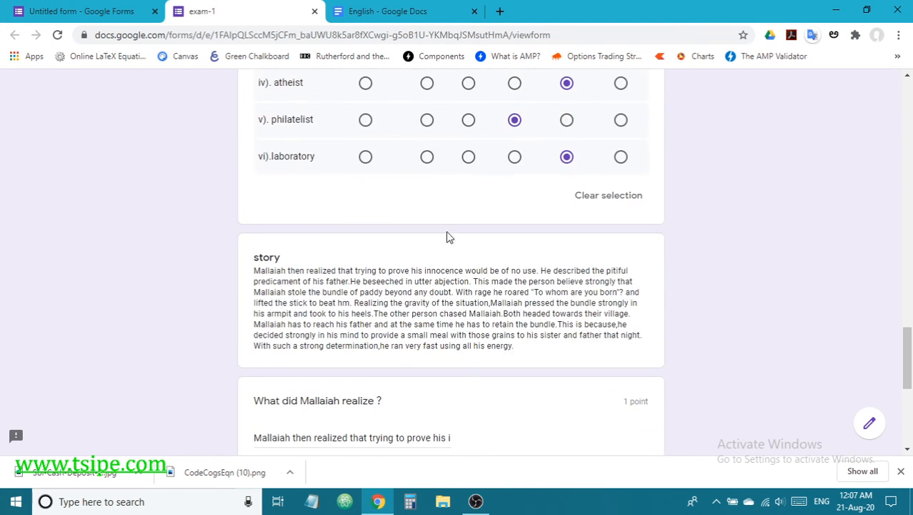
drag(258, 291, 492, 294)
click(261, 303)
drag(255, 292, 531, 293)
key(ctrl+c)
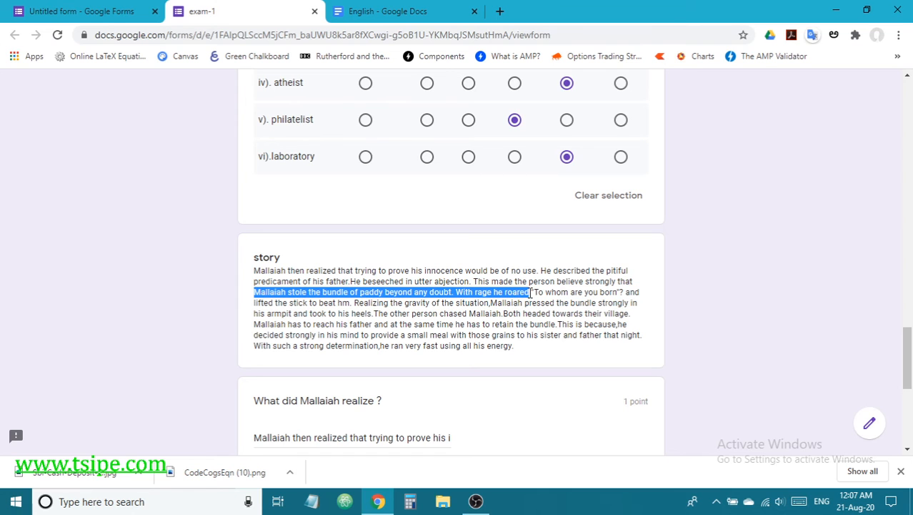
scroll(491, 316, down, 3)
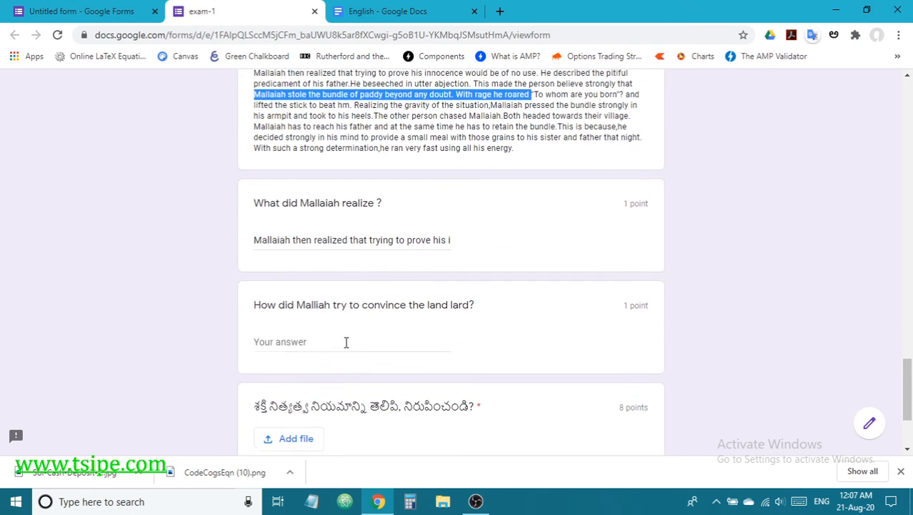
click(293, 337)
key(ctrl+v)
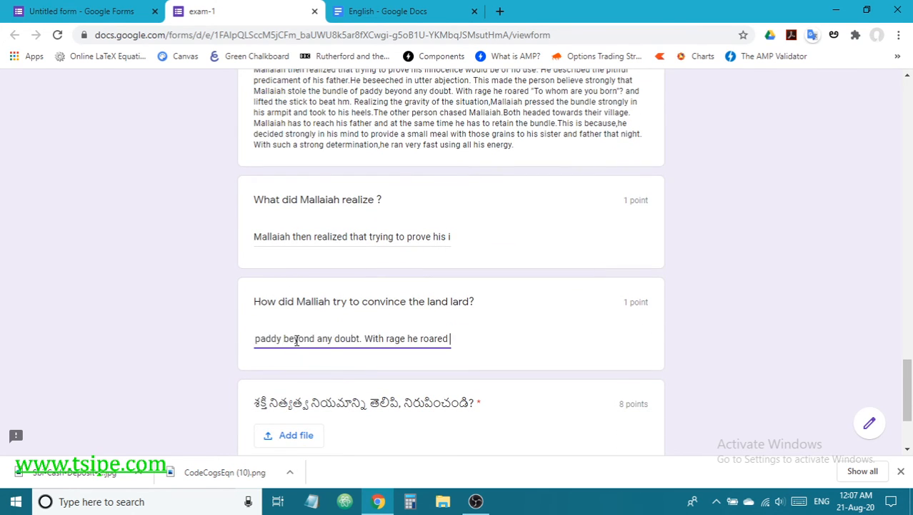
scroll(424, 370, down, 2)
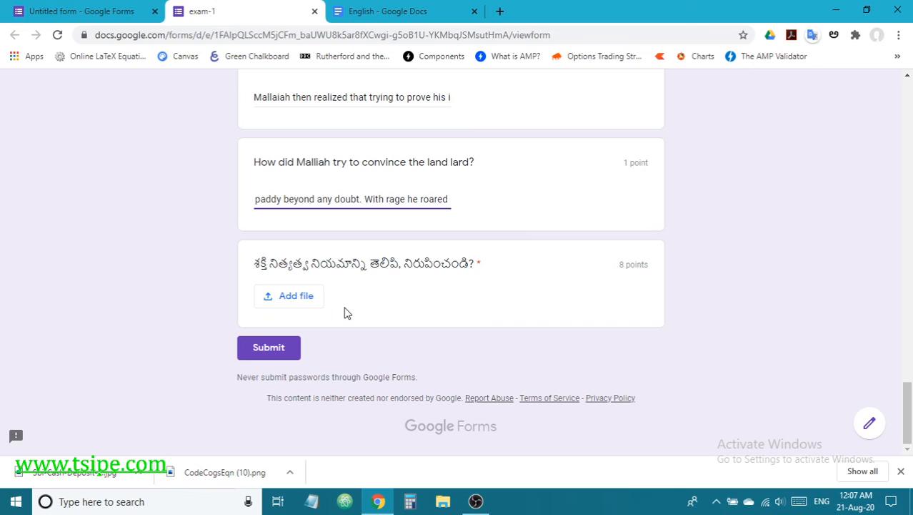
click(285, 350)
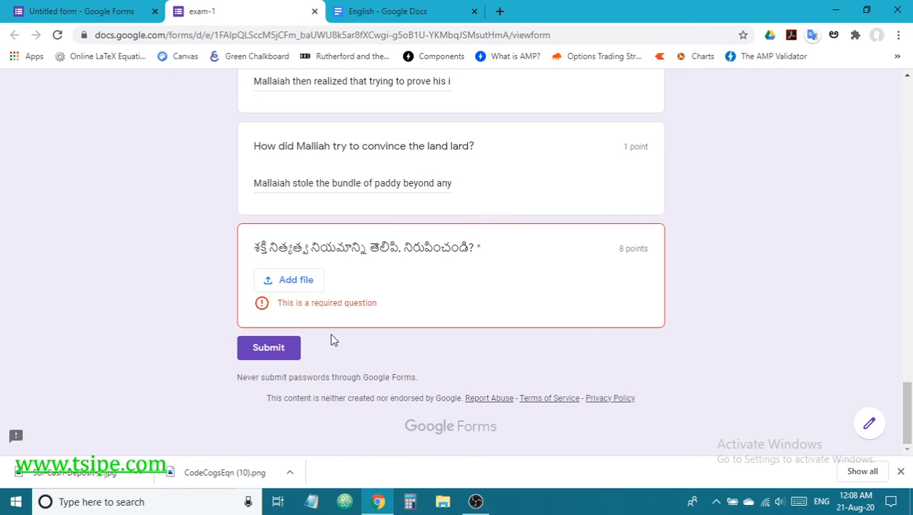
Step: Make the upload question optional in the Untitled form tab, then close exam-1's Insert file dialog
click(307, 283)
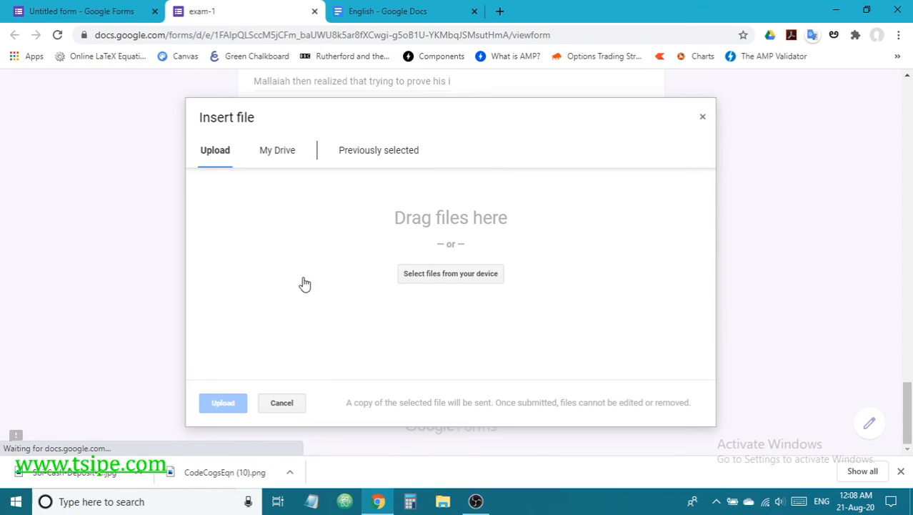
click(88, 12)
scroll(493, 393, down, 3)
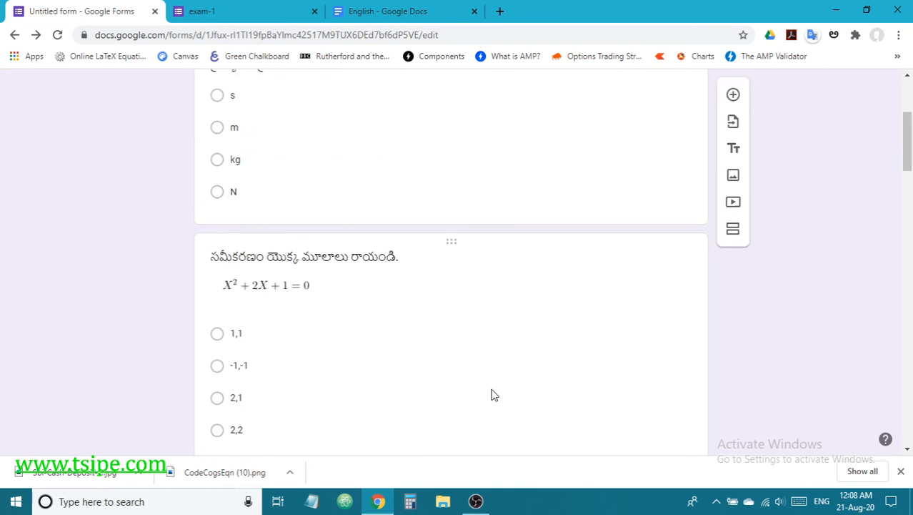
scroll(493, 390, down, 20)
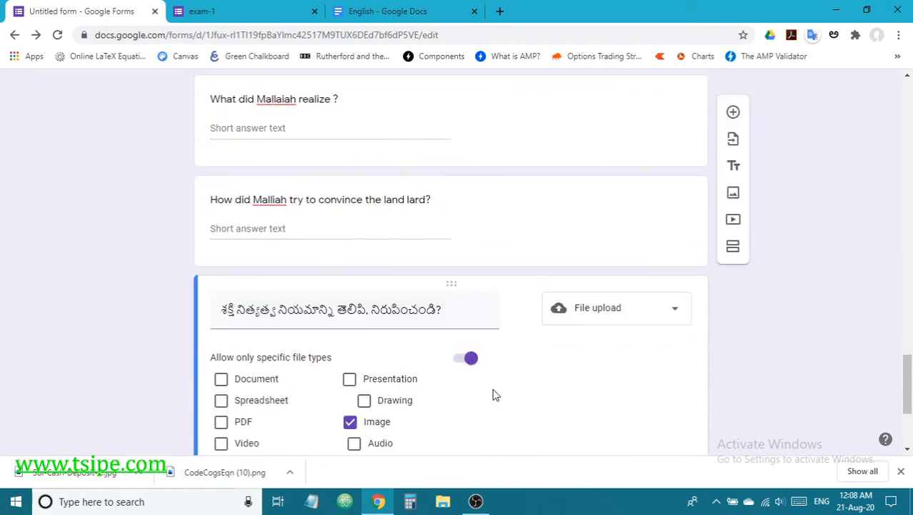
scroll(497, 393, down, 3)
click(645, 393)
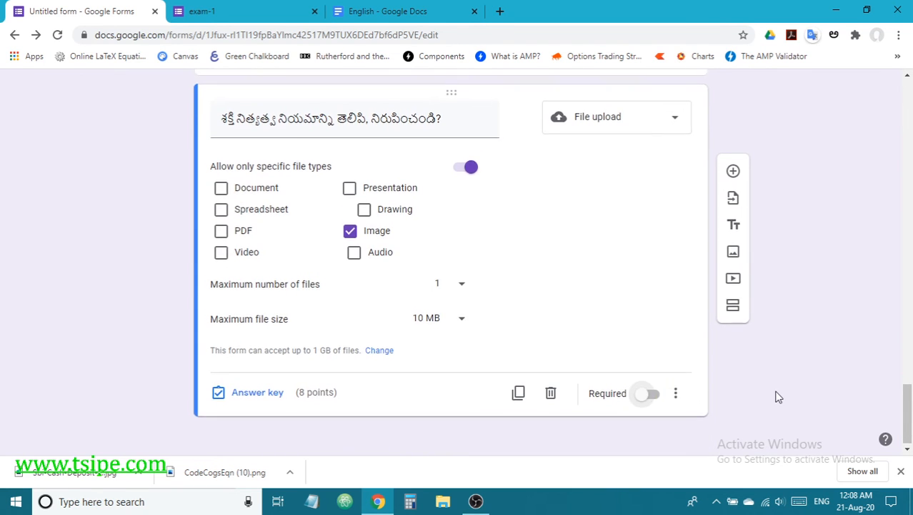
scroll(779, 389, up, 15)
click(231, 14)
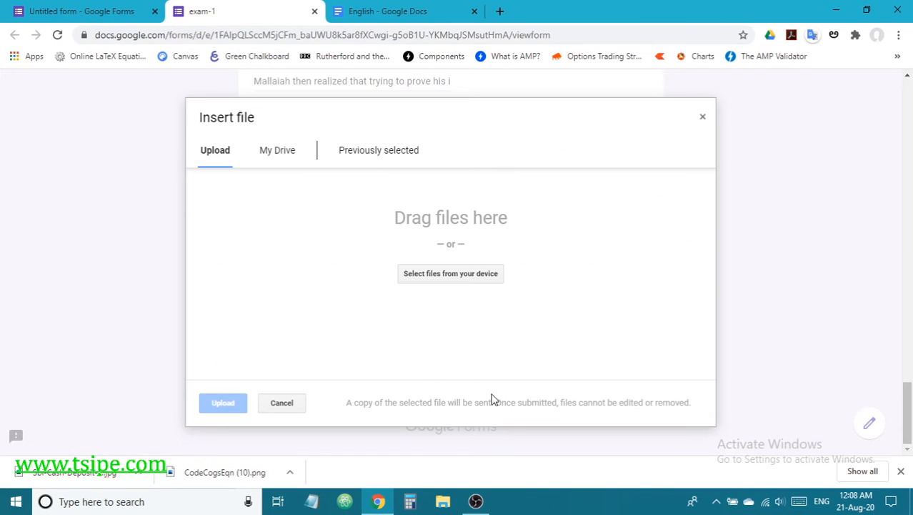
click(702, 119)
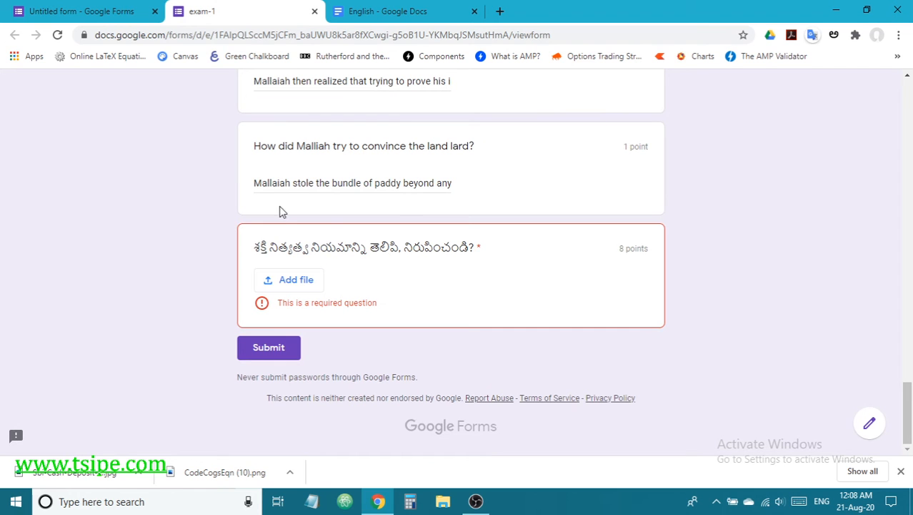
Step: Reload the exam-1 form and choose N, -1,-1 and the first sandhi option
click(62, 37)
click(524, 108)
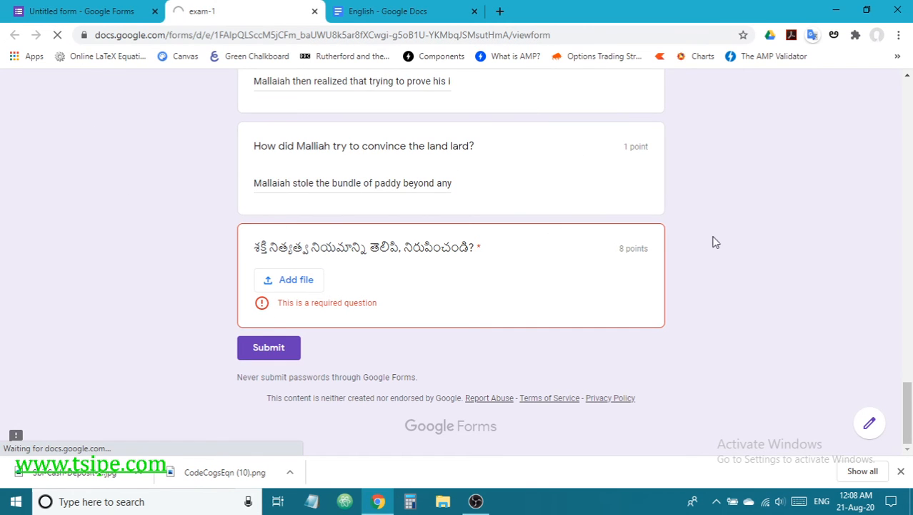
scroll(681, 314, up, 10)
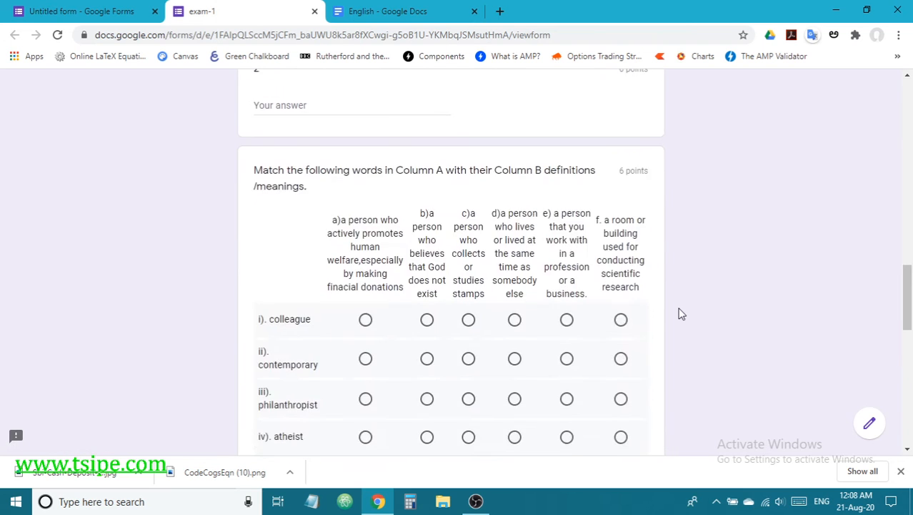
scroll(681, 314, up, 15)
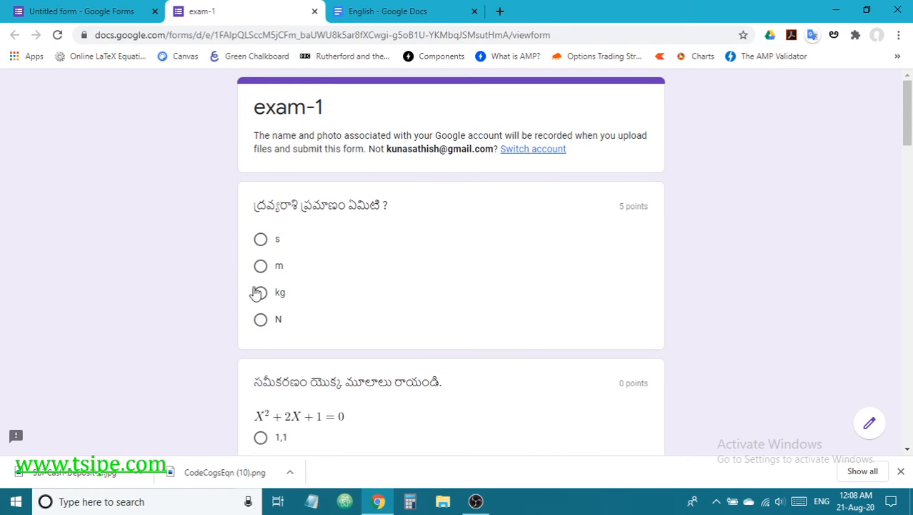
click(261, 293)
scroll(298, 301, down, 3)
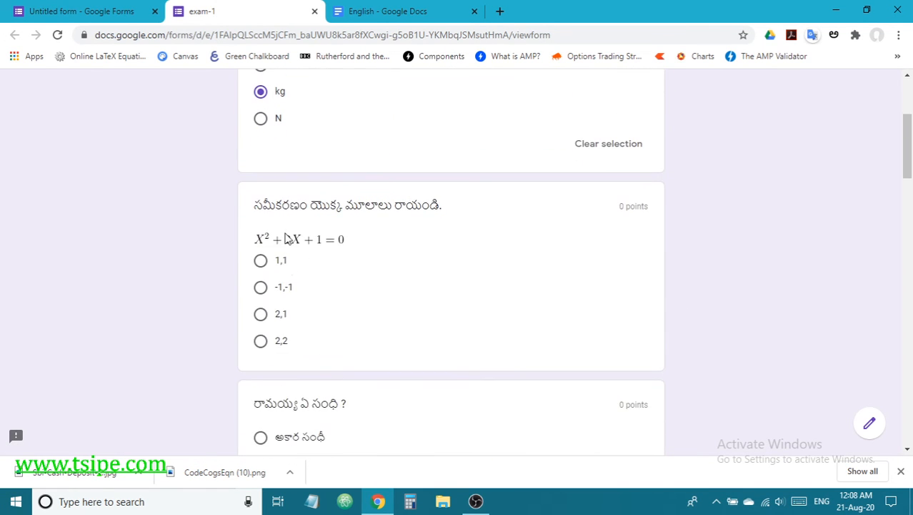
click(261, 118)
click(260, 286)
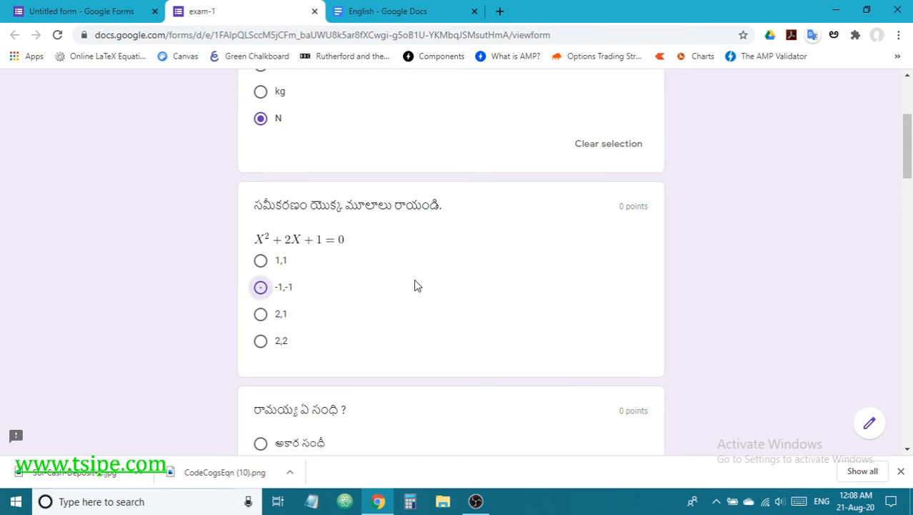
scroll(443, 289, down, 4)
click(262, 193)
scroll(366, 301, down, 3)
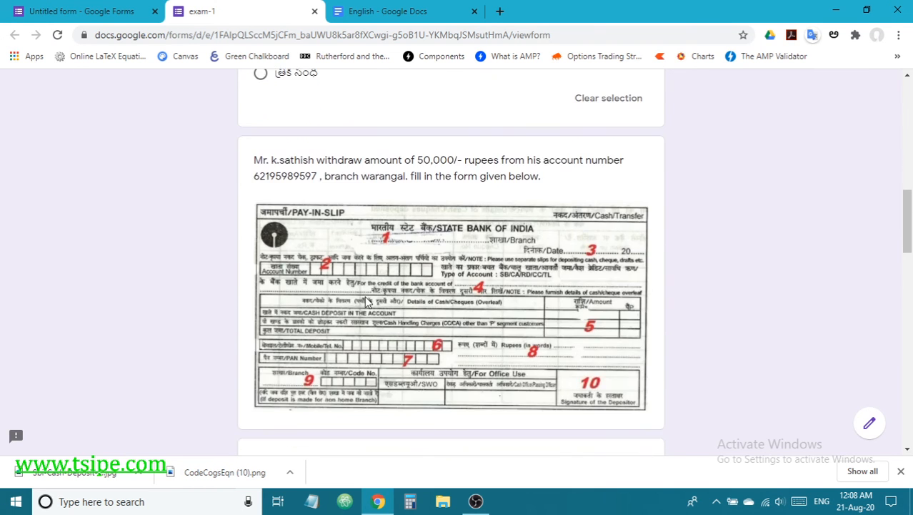
scroll(366, 302, down, 3)
Step: Type 'w' in bank slip blank 1 and paste the account number into field 2
click(303, 302)
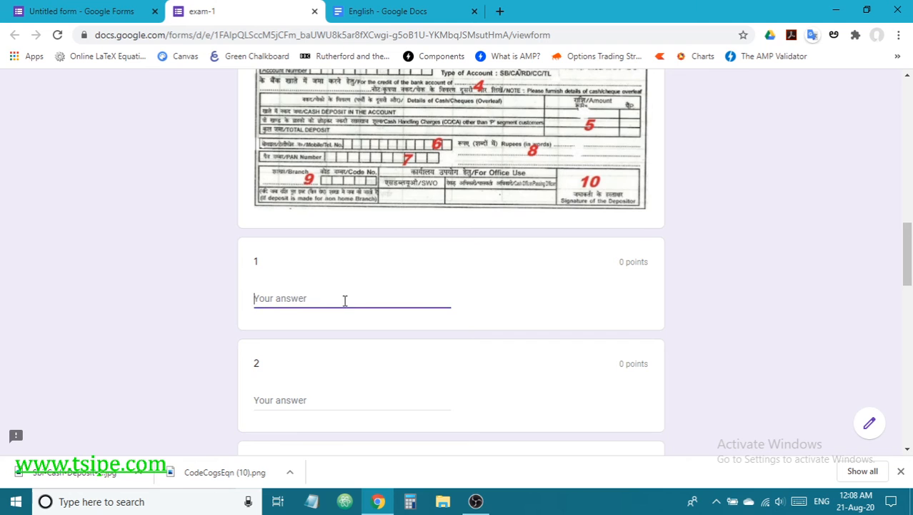
scroll(346, 297, up, 3)
scroll(350, 289, down, 2)
text(warangal)
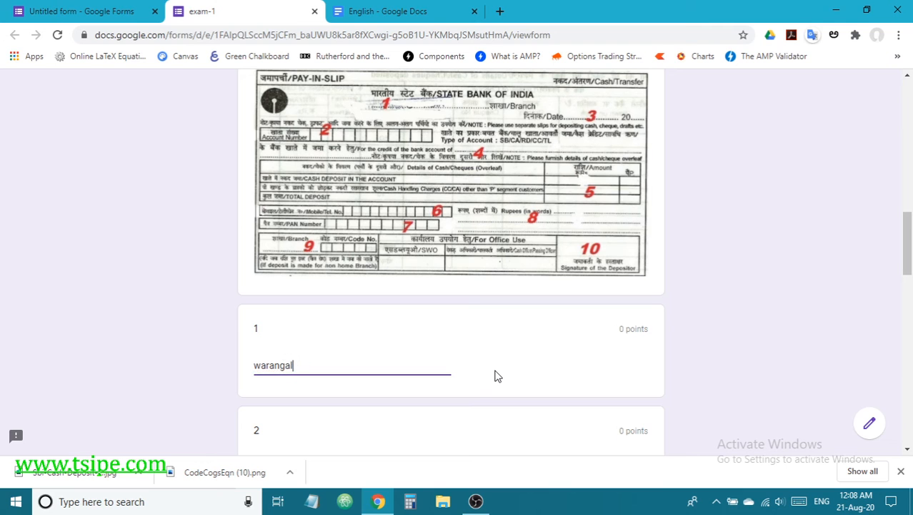
scroll(512, 358, down, 2)
scroll(429, 300, up, 4)
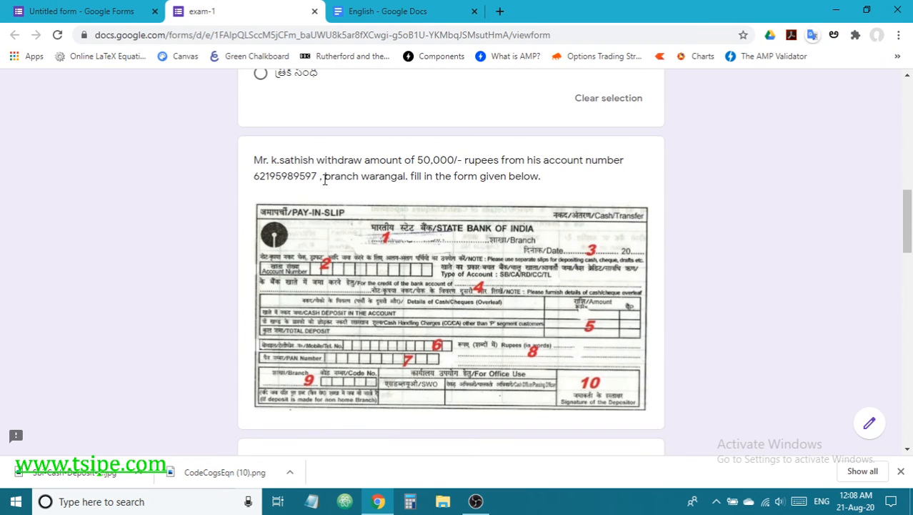
drag(309, 179, 228, 182)
key(ctrl+c)
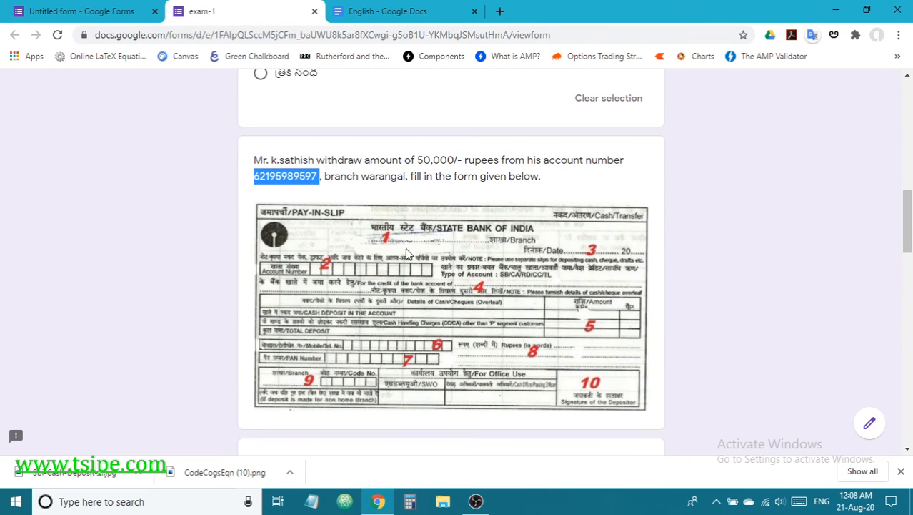
scroll(405, 247, down, 4)
click(317, 333)
key(ctrl+v)
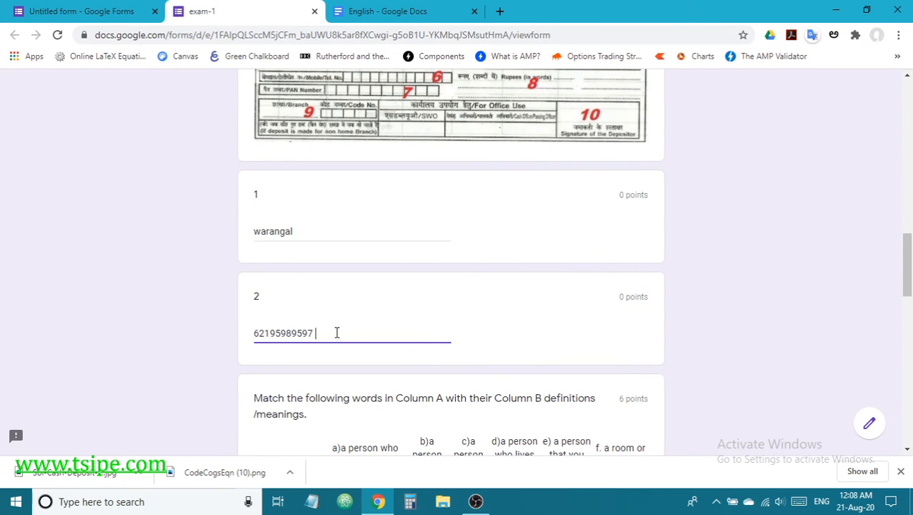
Step: Match colleague d, contemporary c, philanthropist d, atheist c and philatelist f in the grid
scroll(448, 353, down, 4)
click(514, 279)
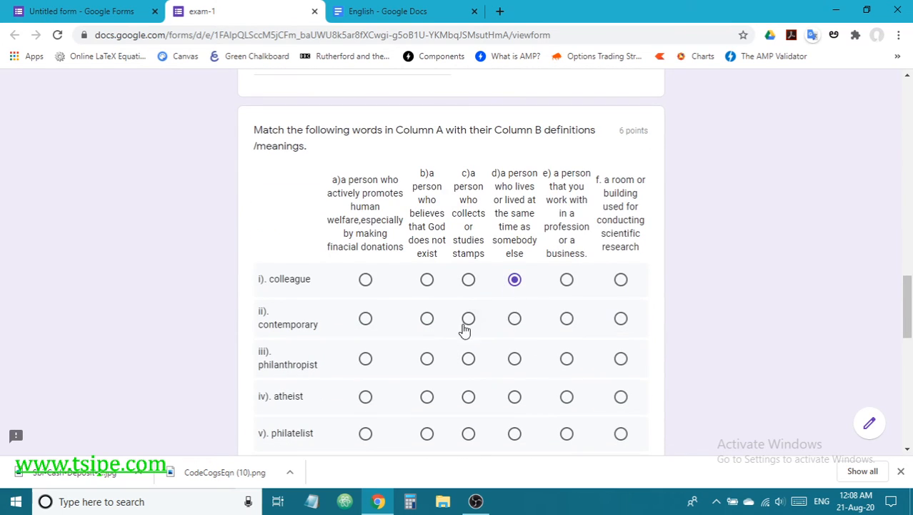
click(468, 318)
click(514, 359)
click(468, 396)
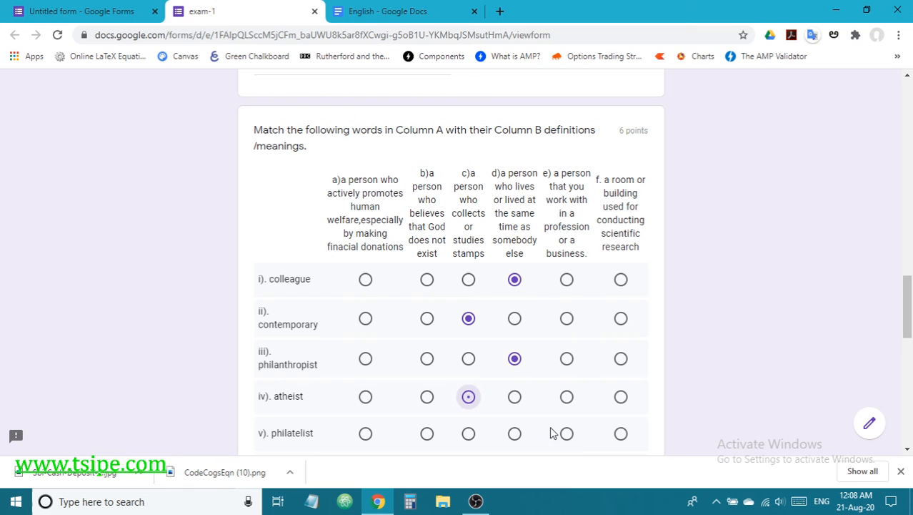
click(620, 432)
scroll(471, 373, down, 6)
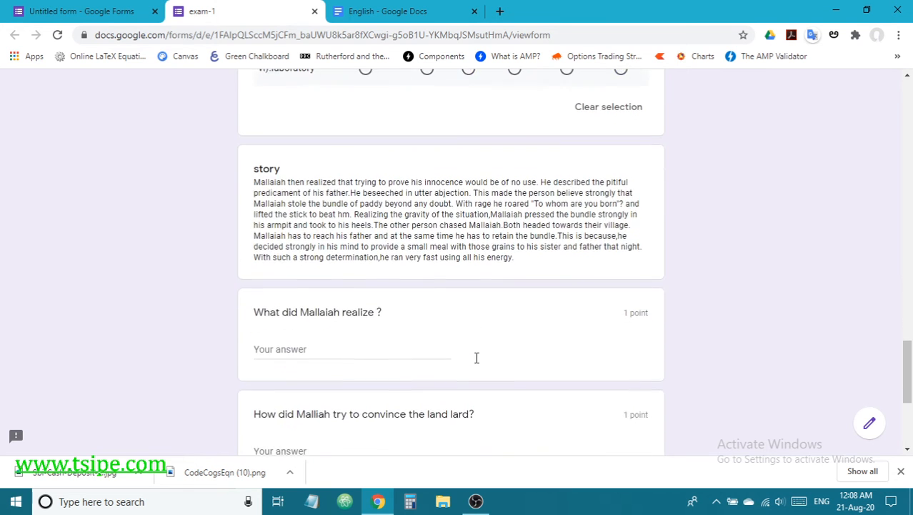
Step: Paste the story's first sentence as the answer to 'What did Mallaiah realize?'
drag(255, 115, 536, 117)
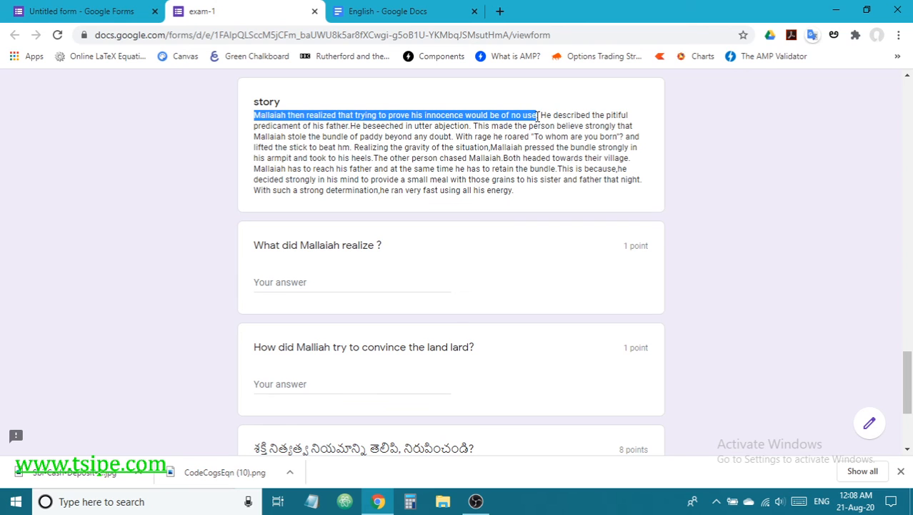
click(354, 278)
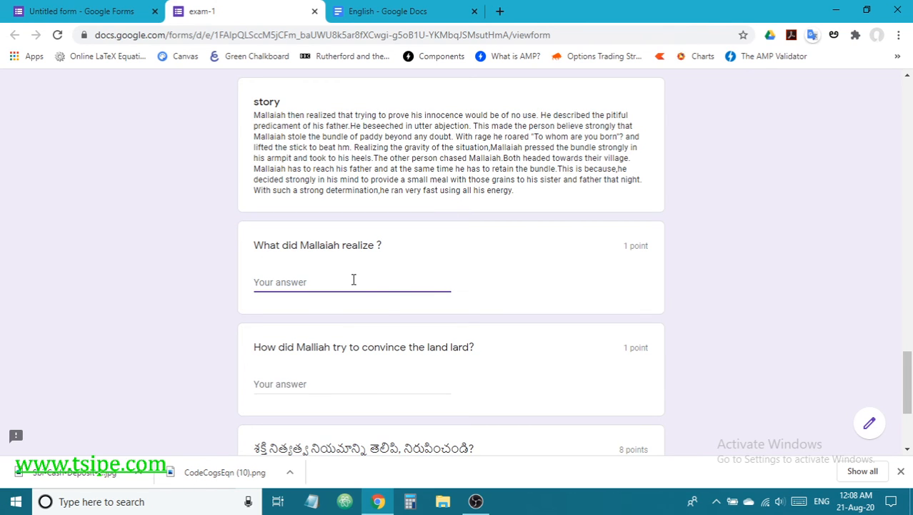
text(Mallaiah then realized that trying to prove his innocence would be of no use)
scroll(381, 320, down, 1)
Step: Paste the sentences about his father's predicament into the land lord answer and submit
click(360, 278)
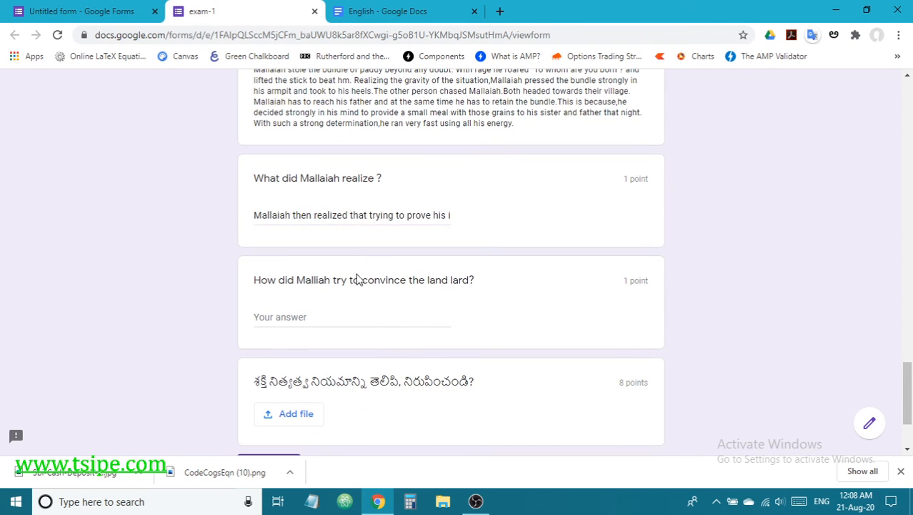
click(308, 317)
scroll(284, 269, up, 3)
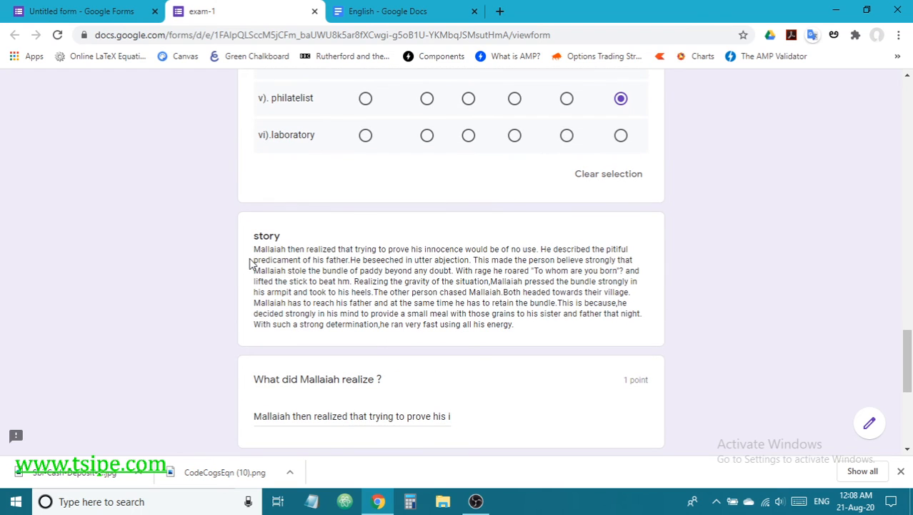
drag(544, 246, 472, 260)
click(475, 272)
scroll(465, 286, down, 3)
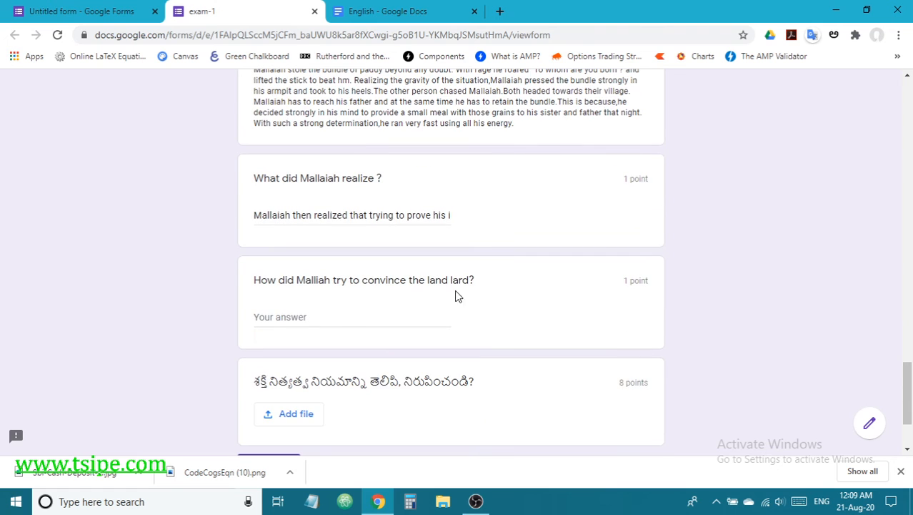
click(353, 316)
key(ctrl+v)
scroll(547, 290, down, 2)
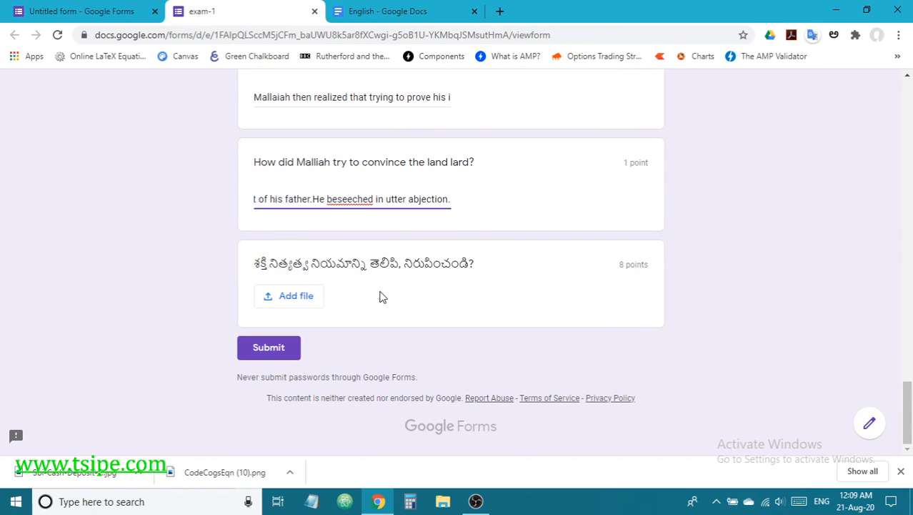
click(278, 347)
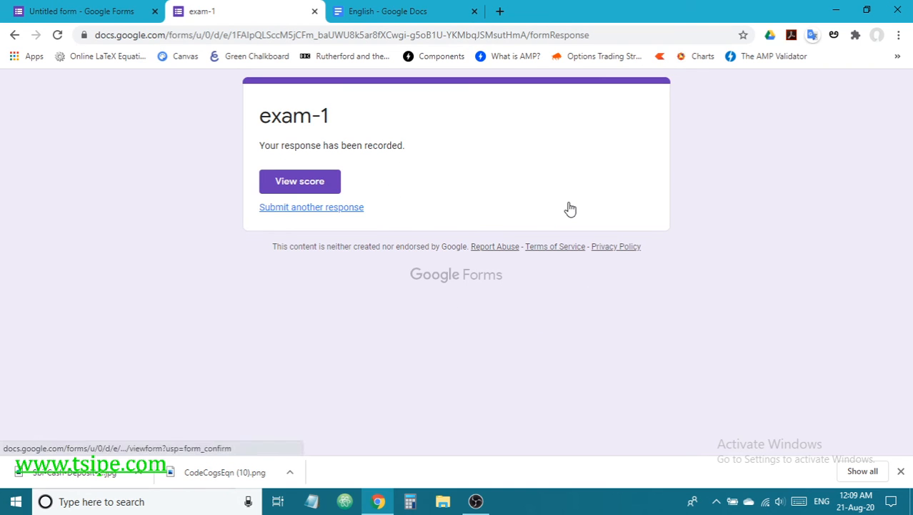
Step: Open the exam-1 score page and review the graded answers totalling 0/21 points
click(329, 185)
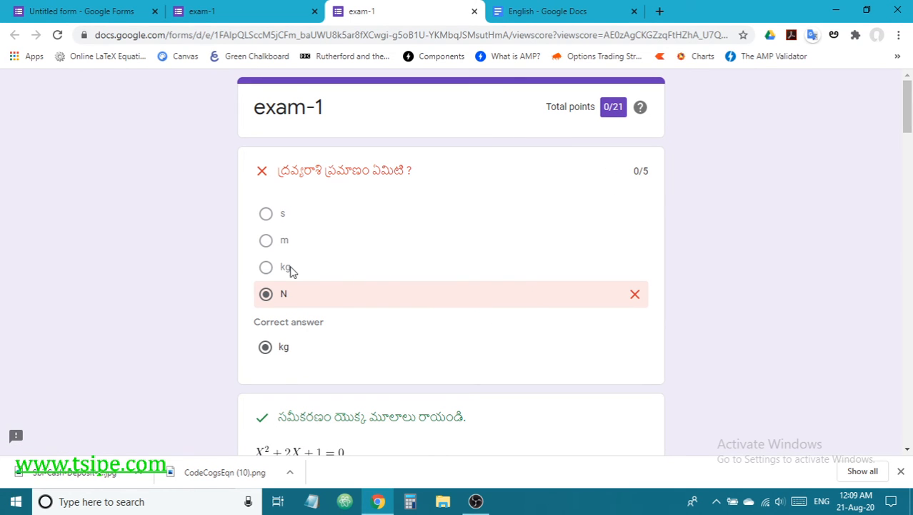
scroll(395, 271, down, 3)
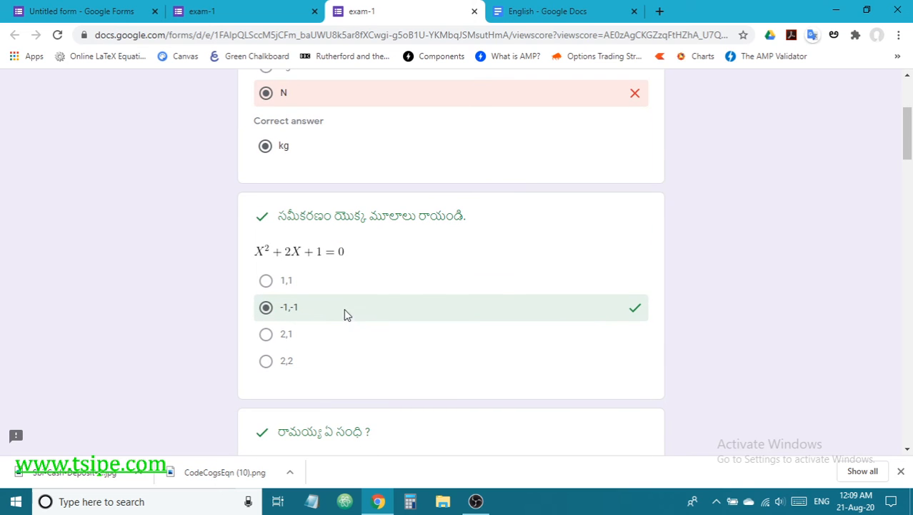
scroll(436, 286, down, 3)
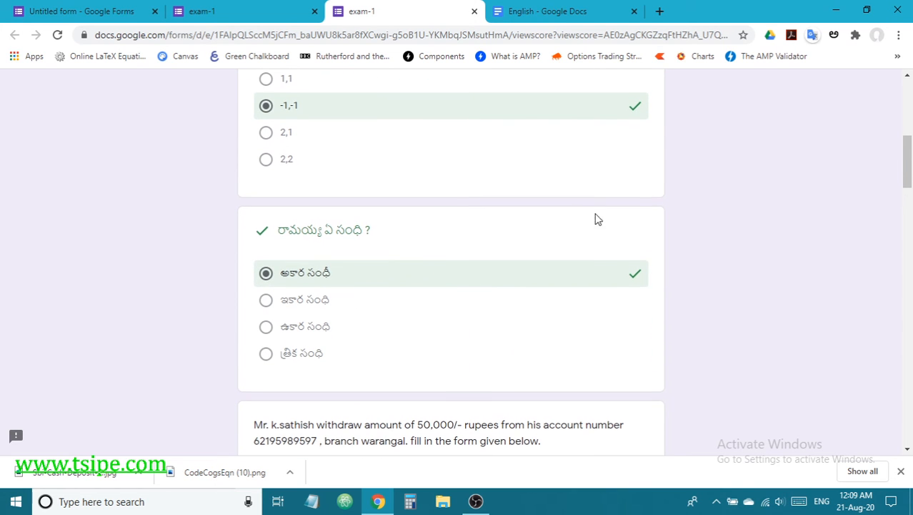
scroll(519, 263, down, 8)
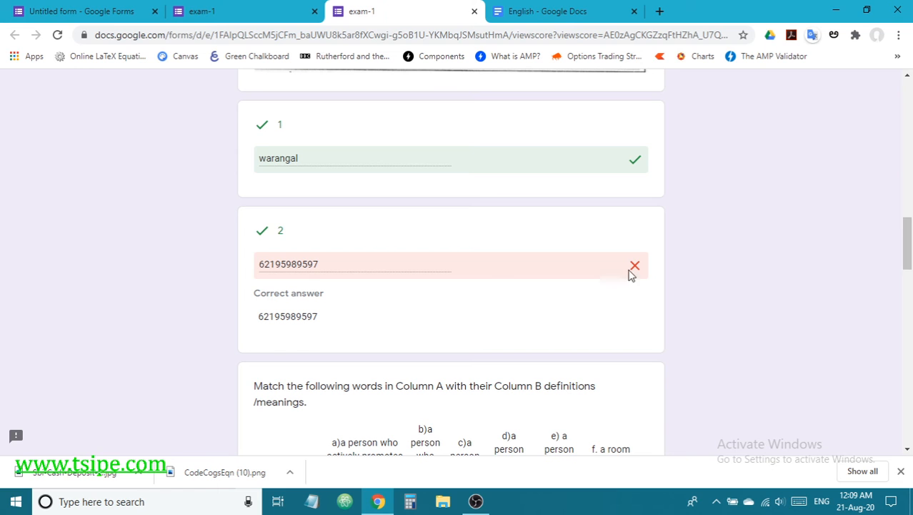
scroll(401, 297, down, 3)
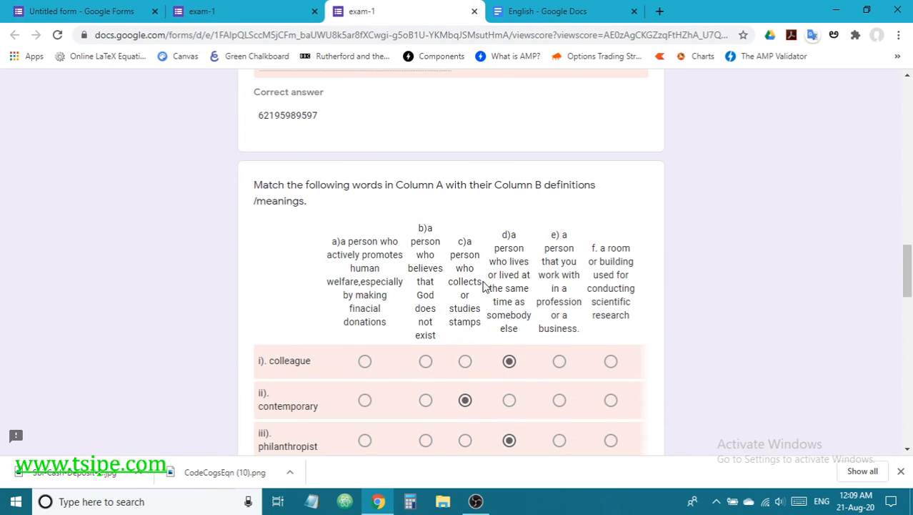
scroll(484, 286, down, 3)
scroll(467, 292, up, 3)
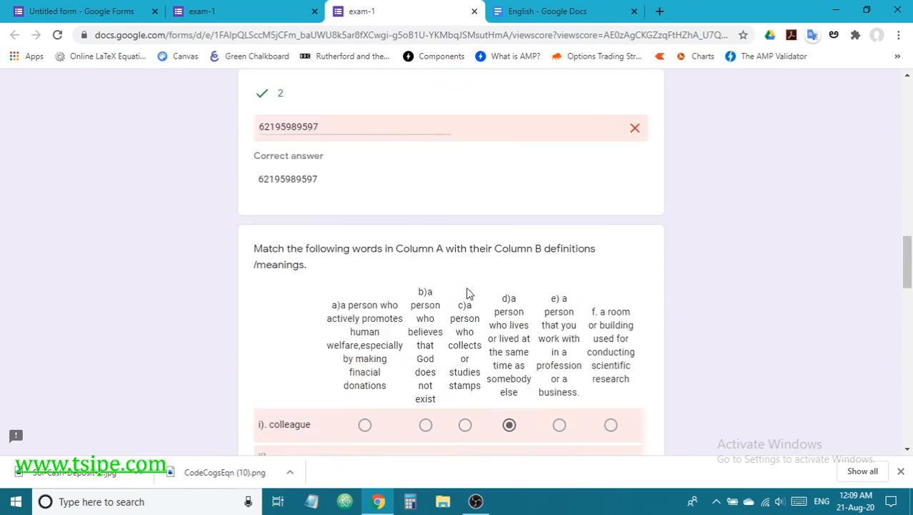
scroll(468, 293, down, 3)
scroll(467, 291, down, 5)
scroll(466, 311, down, 1)
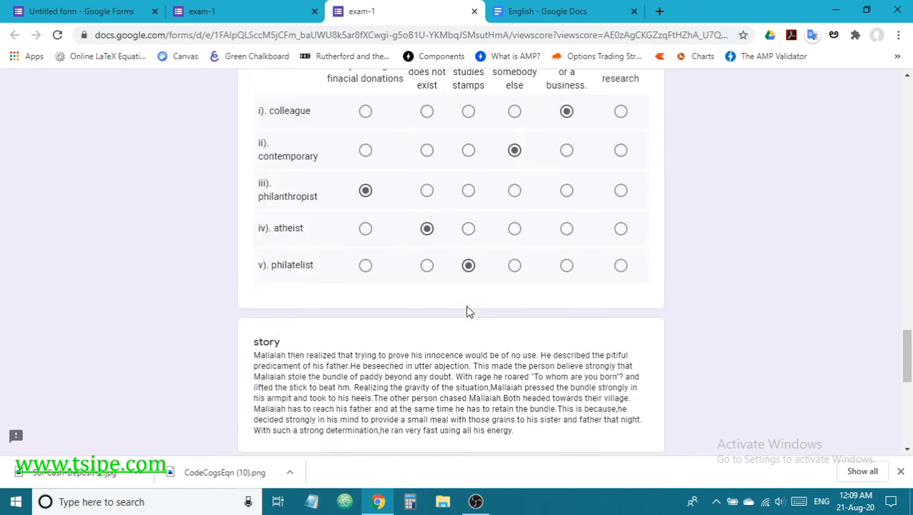
scroll(466, 311, up, 2)
scroll(593, 347, up, 6)
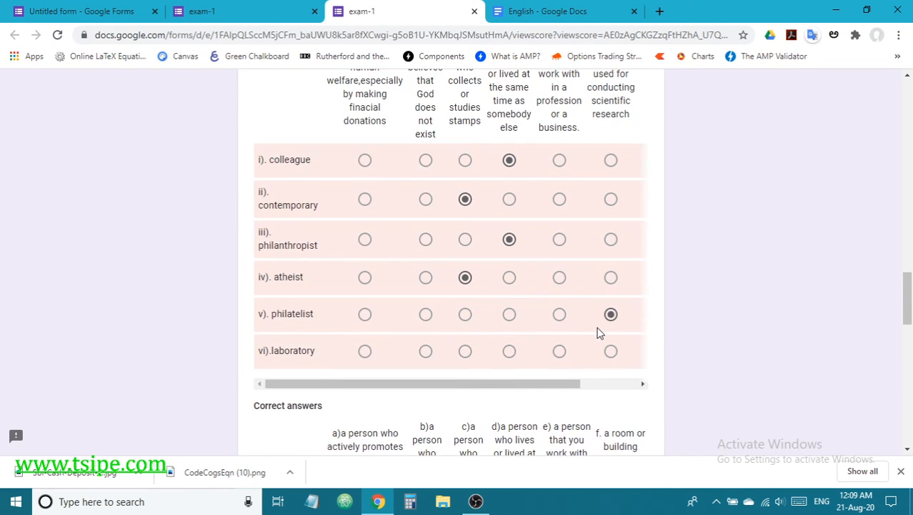
scroll(591, 323, up, 3)
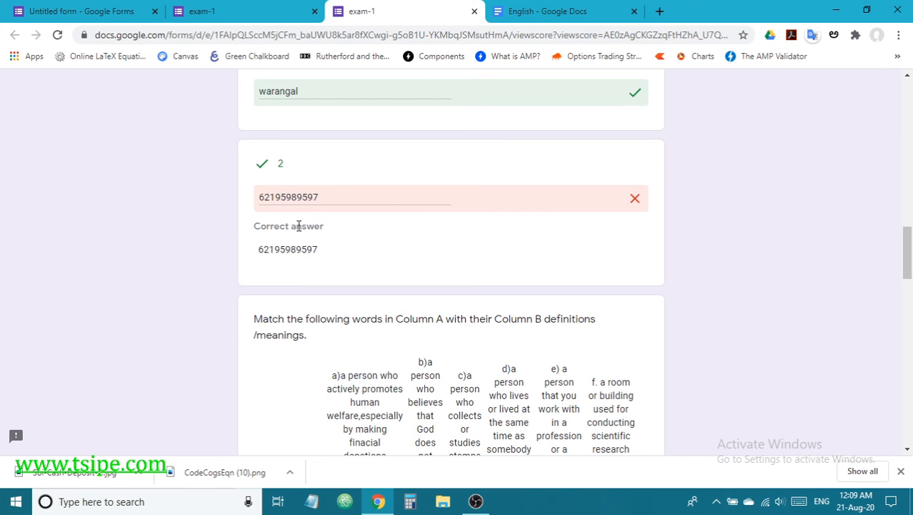
scroll(339, 239, up, 2)
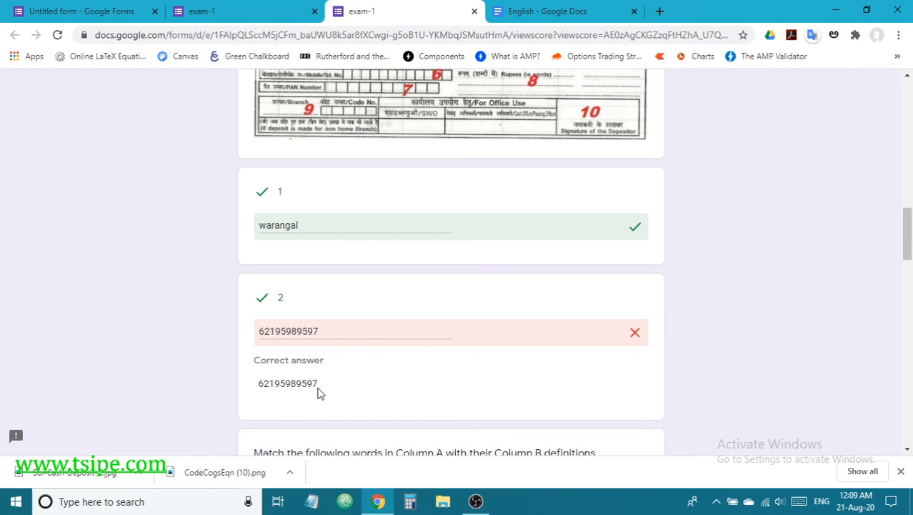
scroll(372, 366, down, 1)
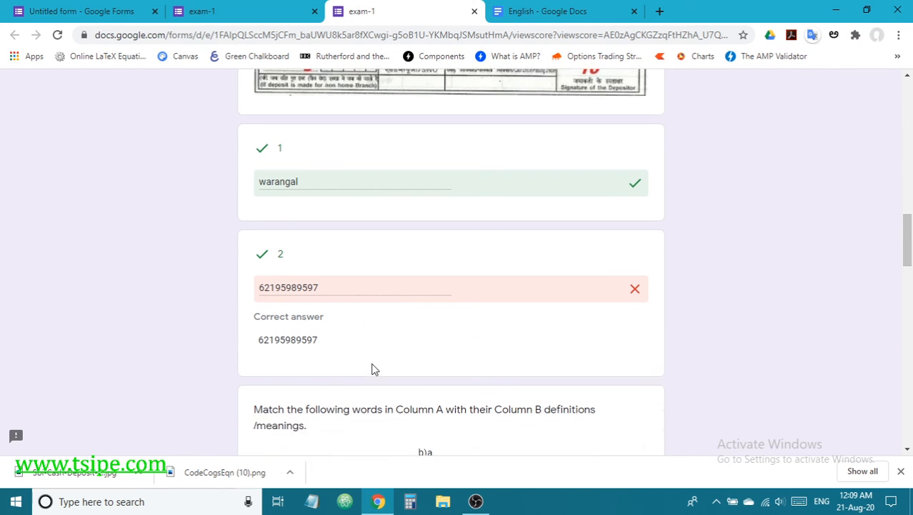
scroll(371, 369, down, 2)
scroll(408, 377, down, 1)
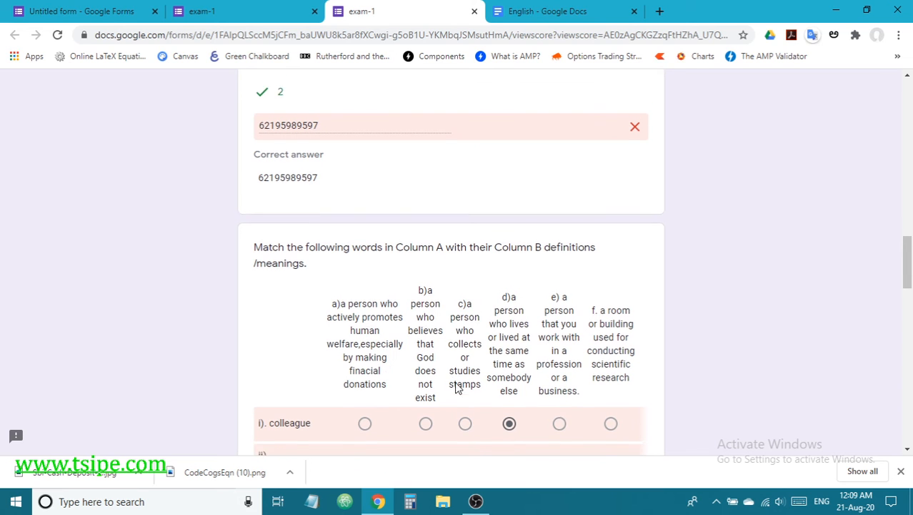
scroll(536, 399, down, 2)
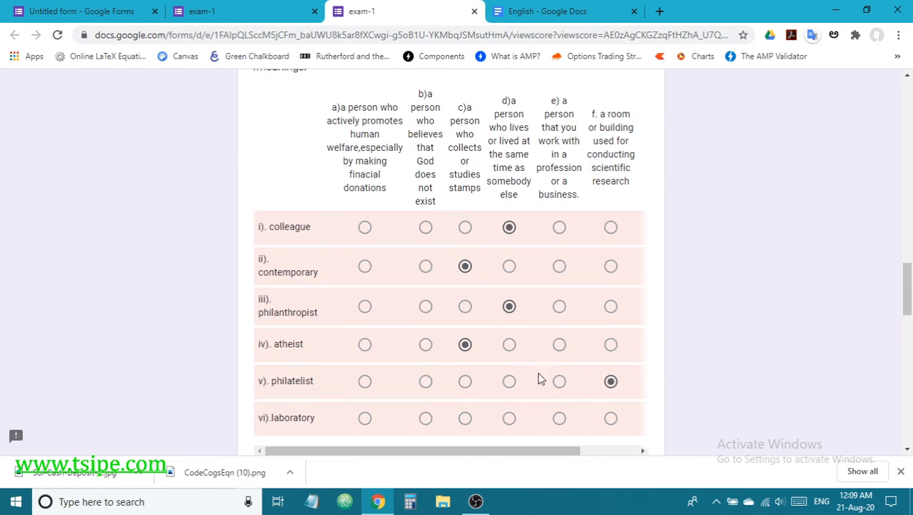
scroll(512, 349, down, 5)
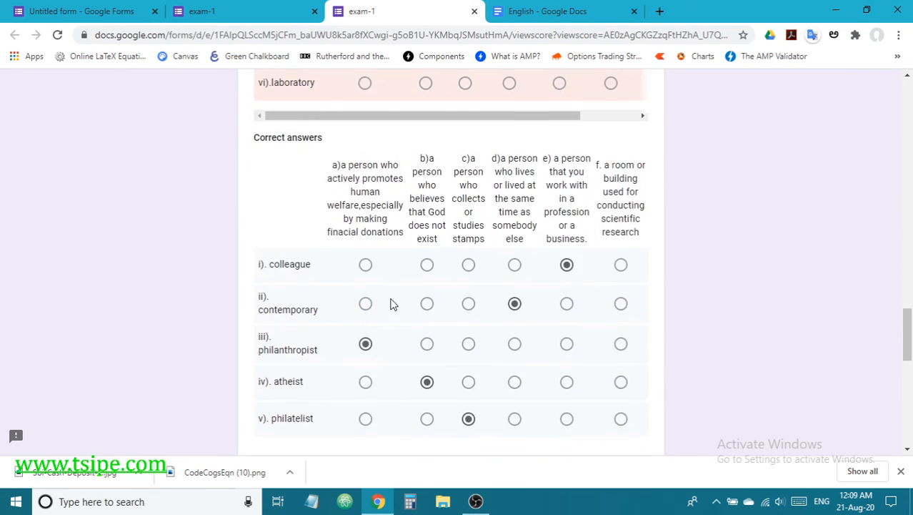
scroll(467, 375, down, 8)
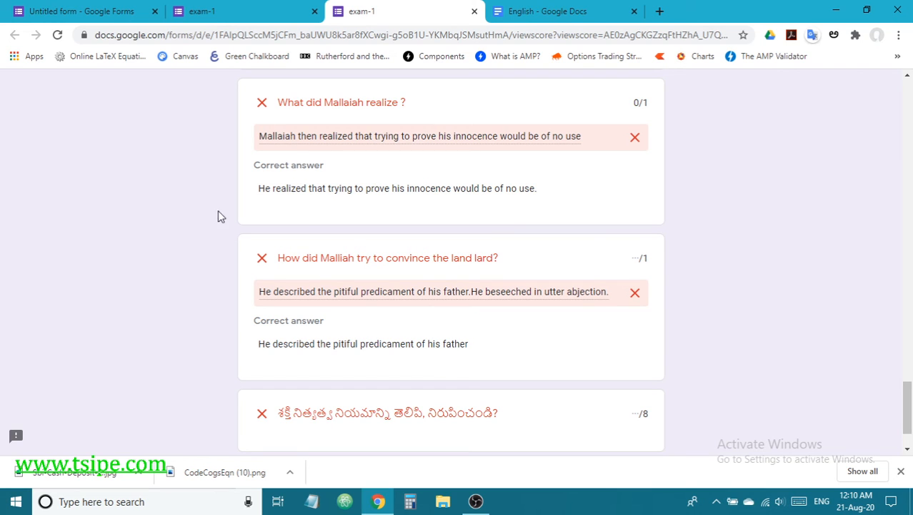
Step: Highlight the correct answers for the first written question and the landlord question
drag(261, 191, 561, 189)
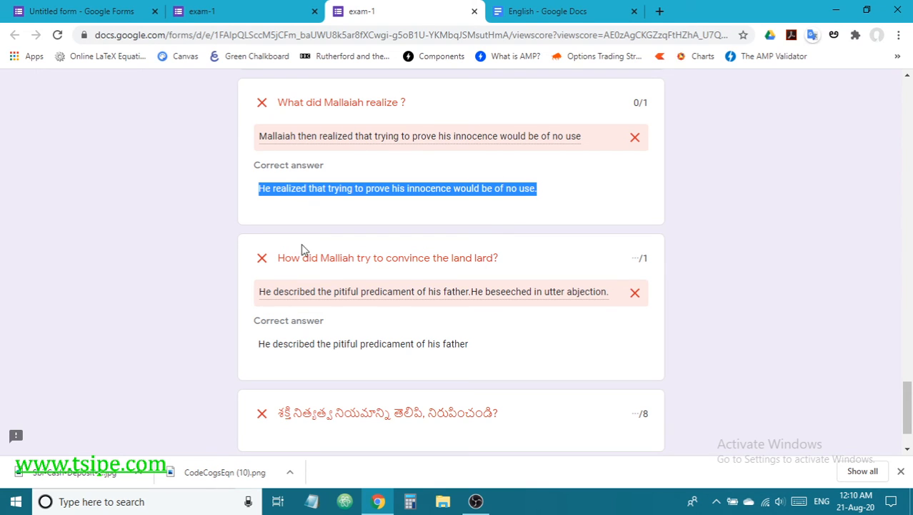
scroll(381, 335, down, 2)
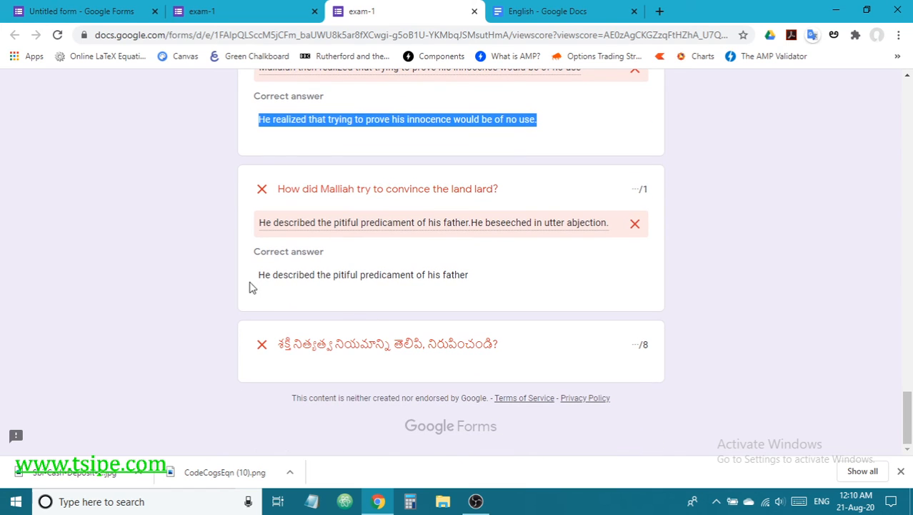
drag(255, 276, 473, 273)
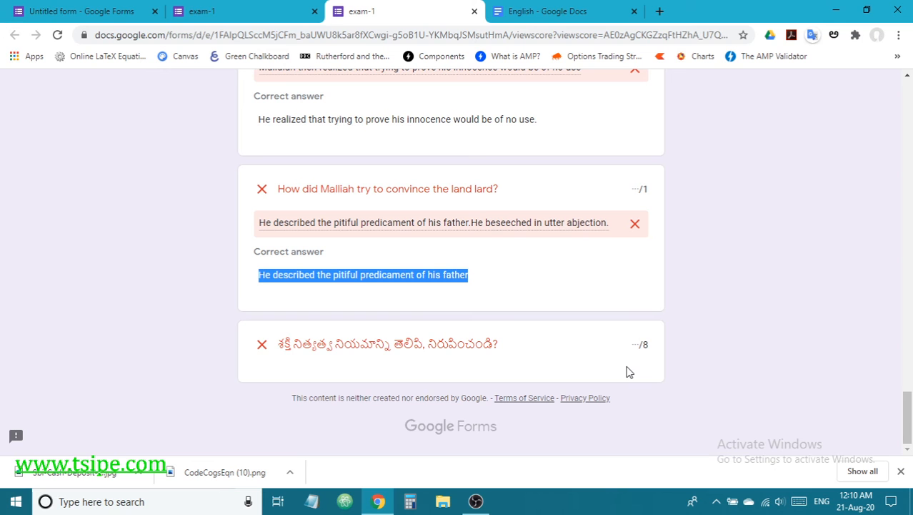
scroll(628, 371, up, 15)
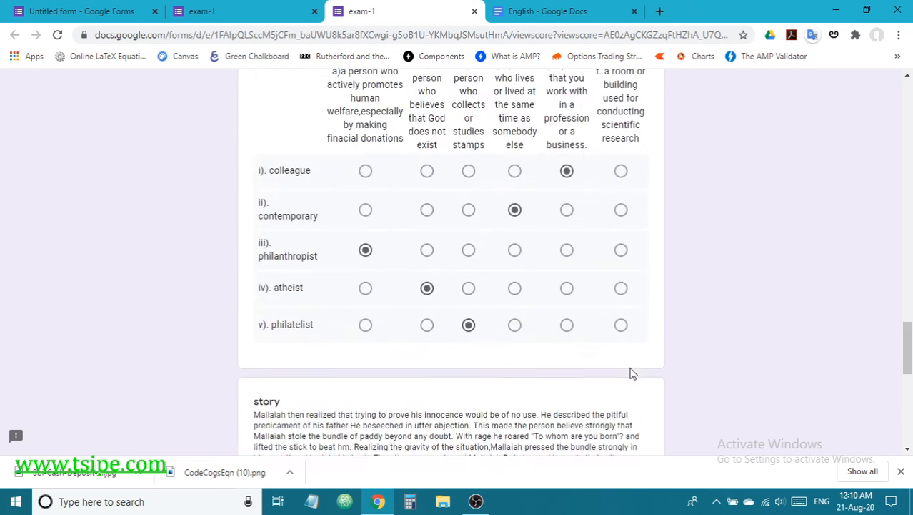
scroll(632, 373, up, 15)
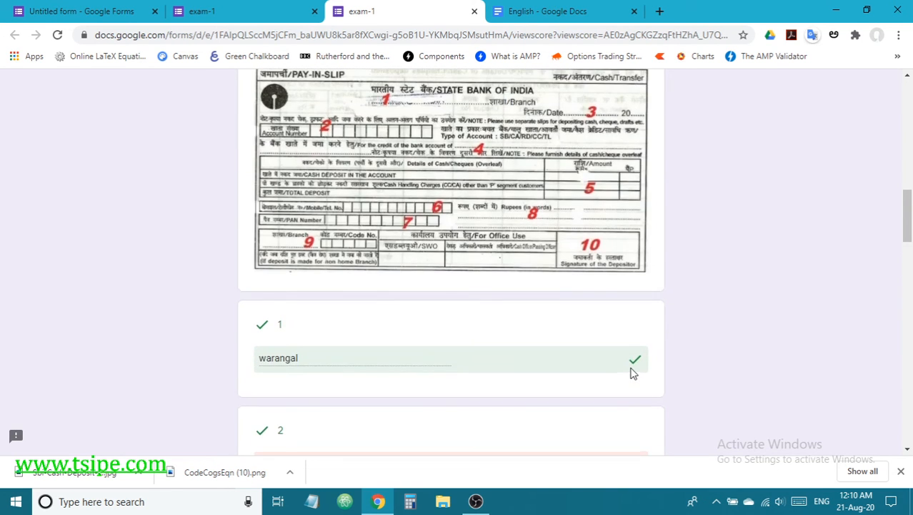
scroll(632, 373, up, 4)
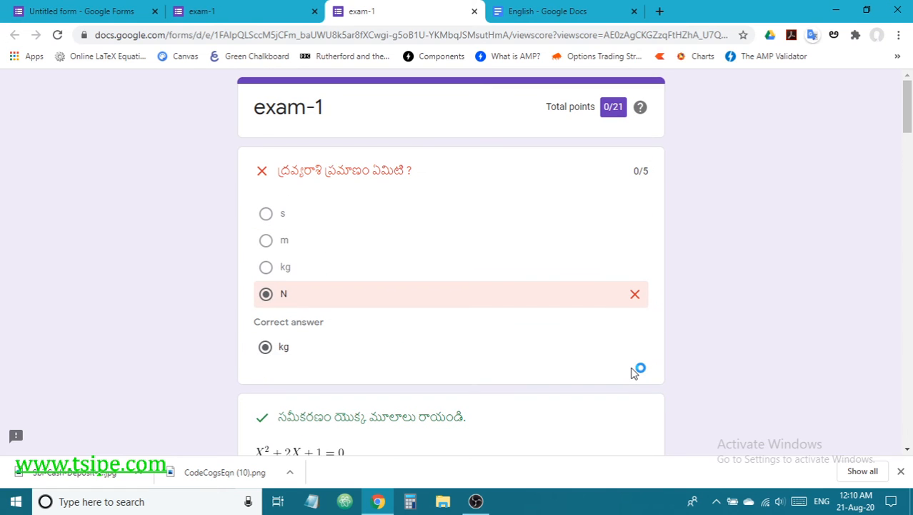
Step: Return from the score page to the exam-1 form editor
click(195, 14)
click(67, 11)
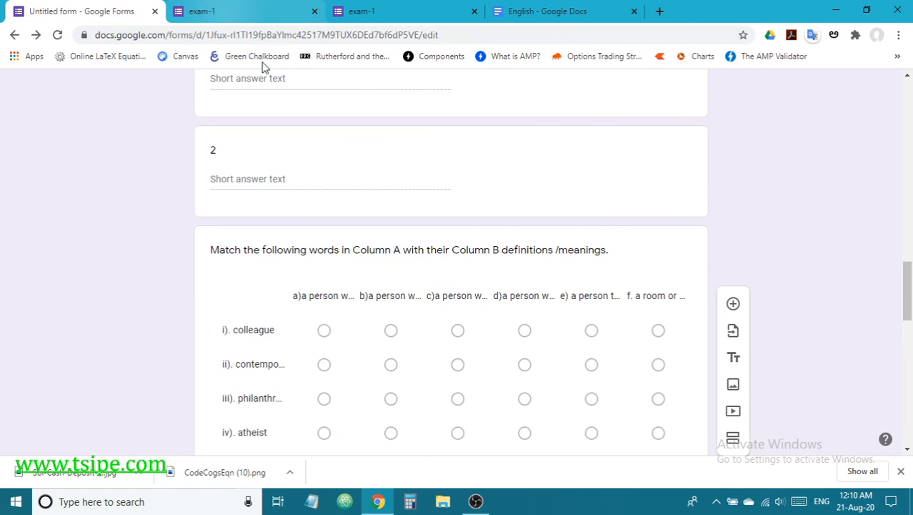
scroll(431, 187, up, 6)
scroll(432, 189, up, 10)
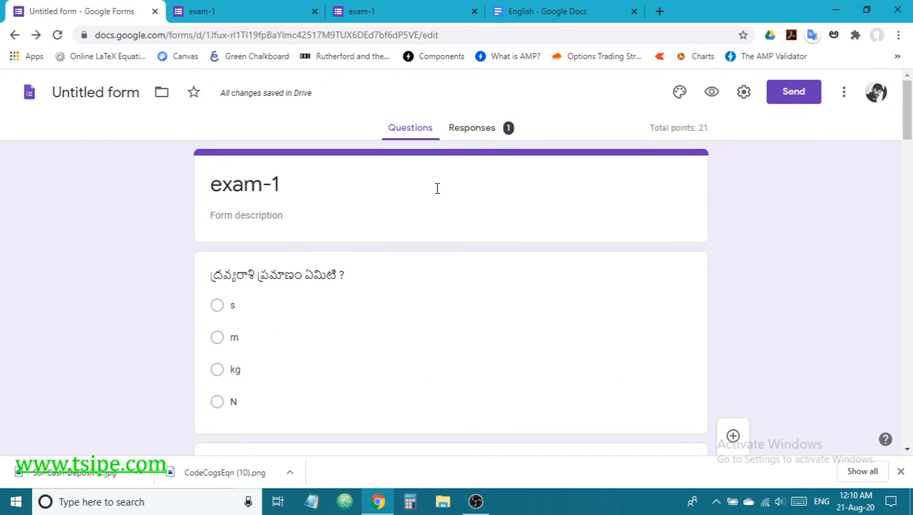
Step: Review the Responses summary: 1 response, average 0 / 21, frequently missed questions
click(470, 132)
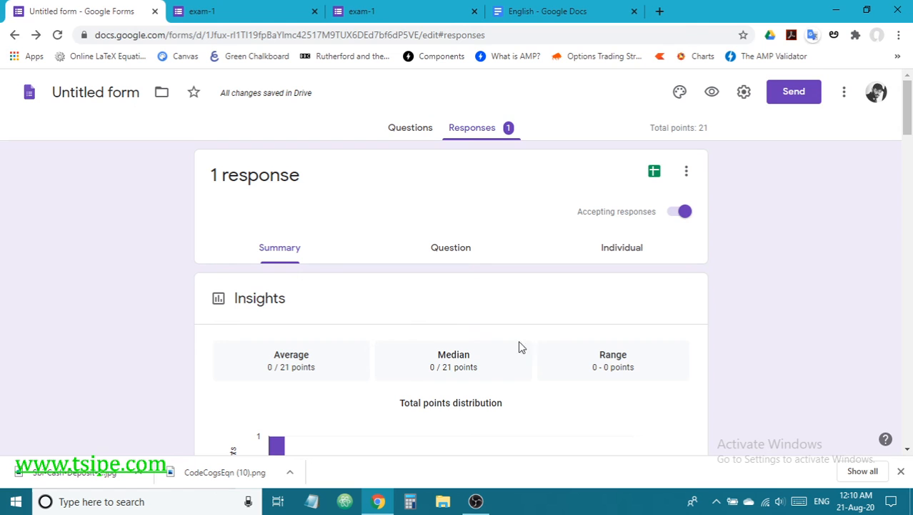
scroll(519, 342, down, 4)
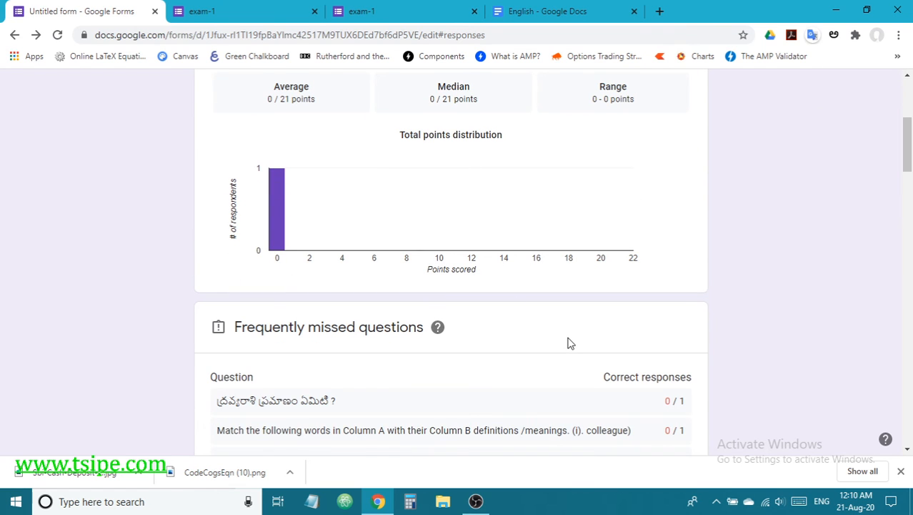
scroll(386, 344, down, 4)
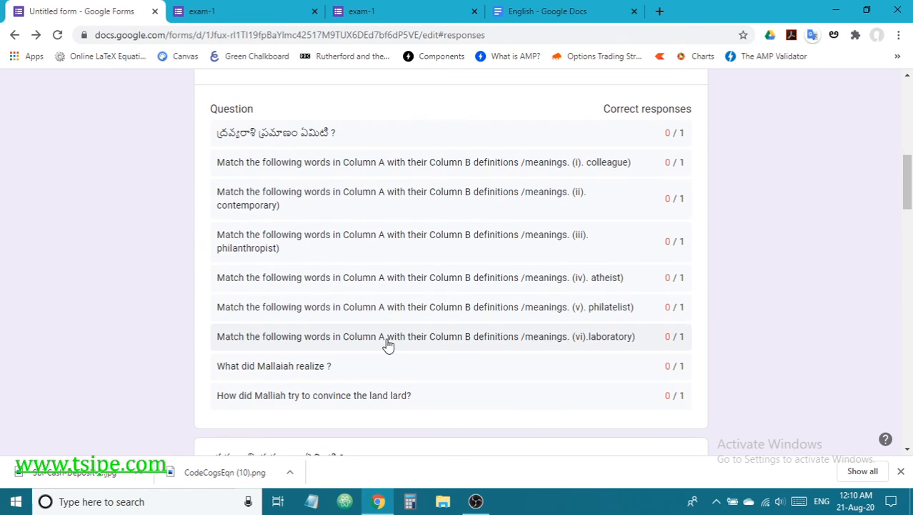
scroll(487, 271, up, 8)
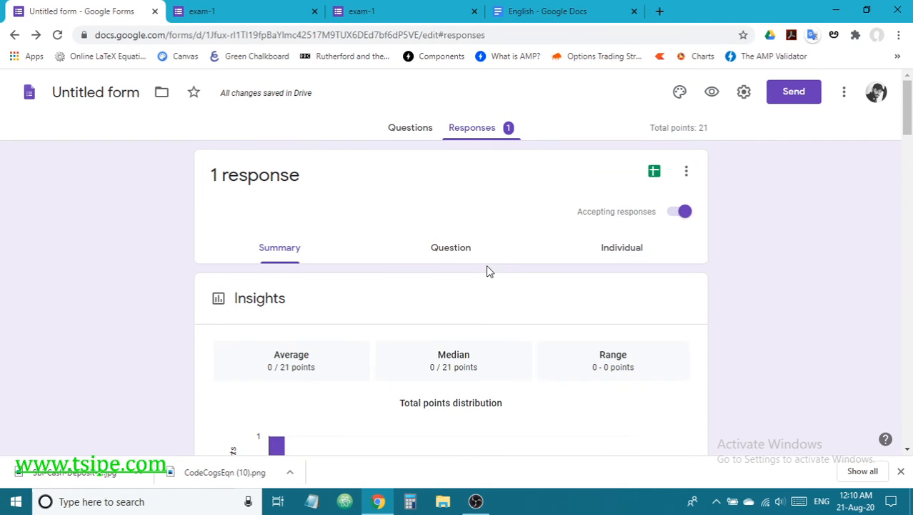
Step: Enable email collection, respondent summary charts and response receipts, leaving 'Limit to 1 response' off
click(745, 94)
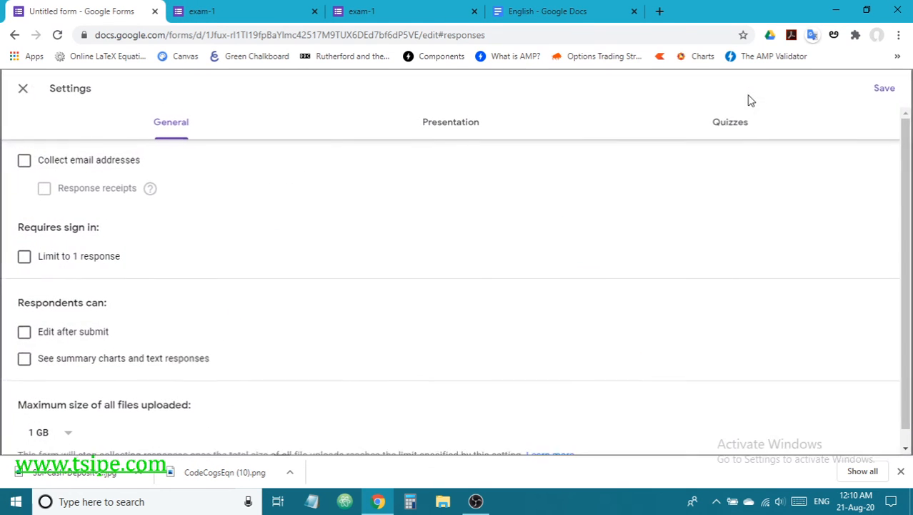
click(25, 160)
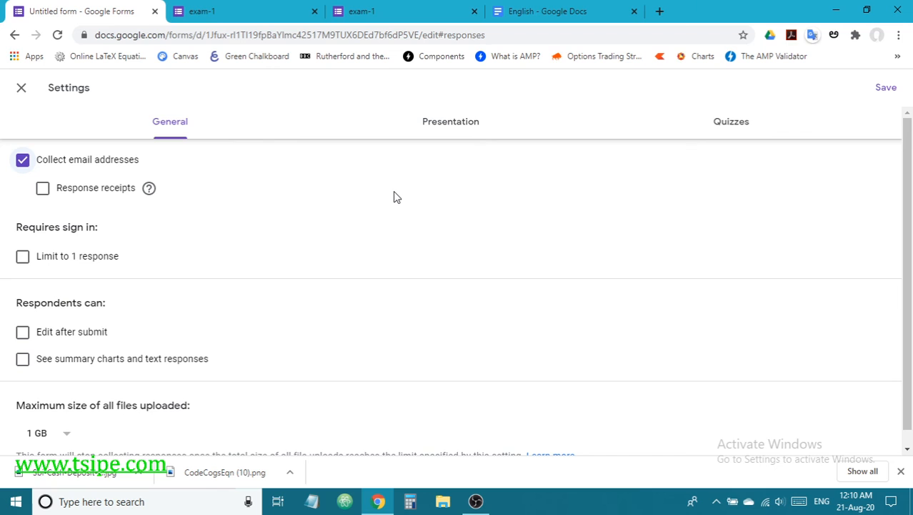
click(23, 359)
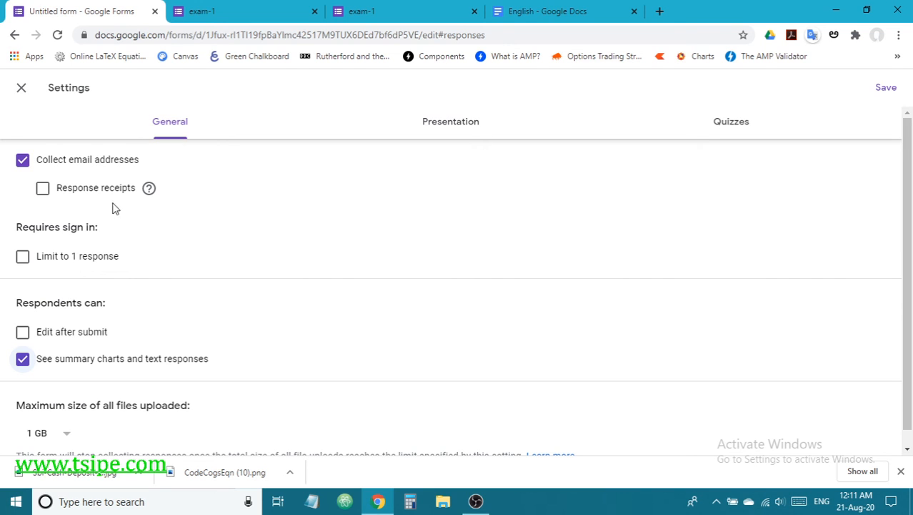
click(43, 191)
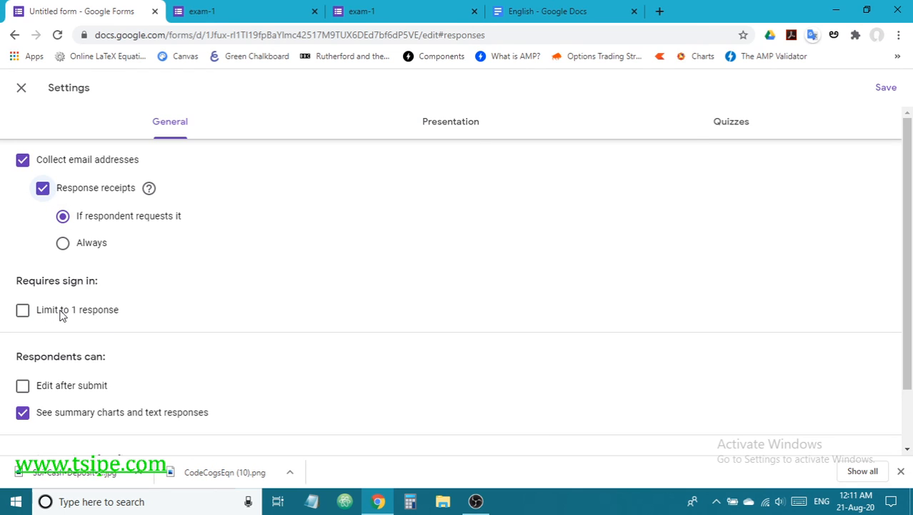
click(24, 311)
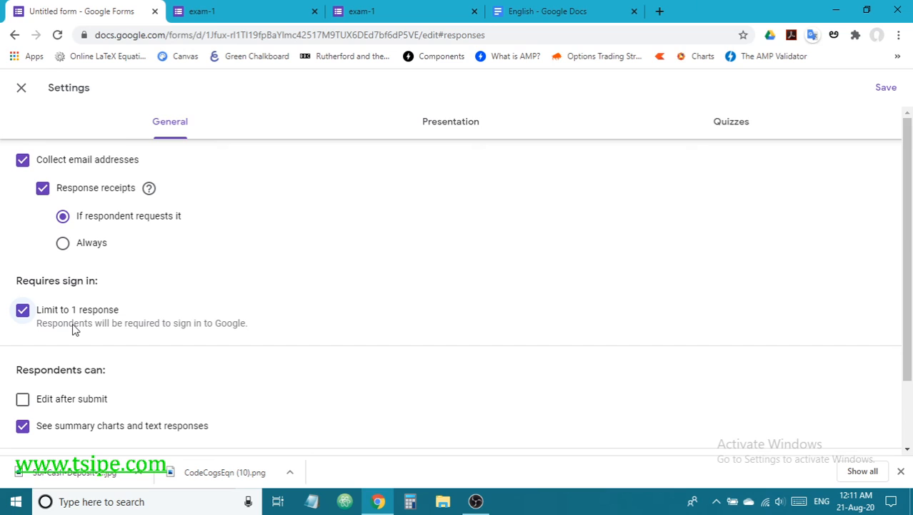
click(23, 312)
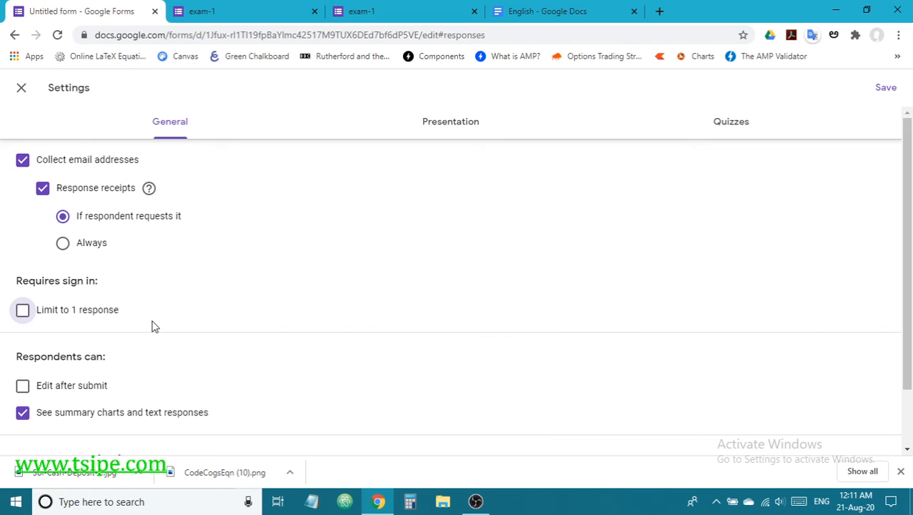
Step: Save the settings and look over the Responses summary showing 1 response at 0 / 21
click(885, 89)
scroll(461, 292, down, 3)
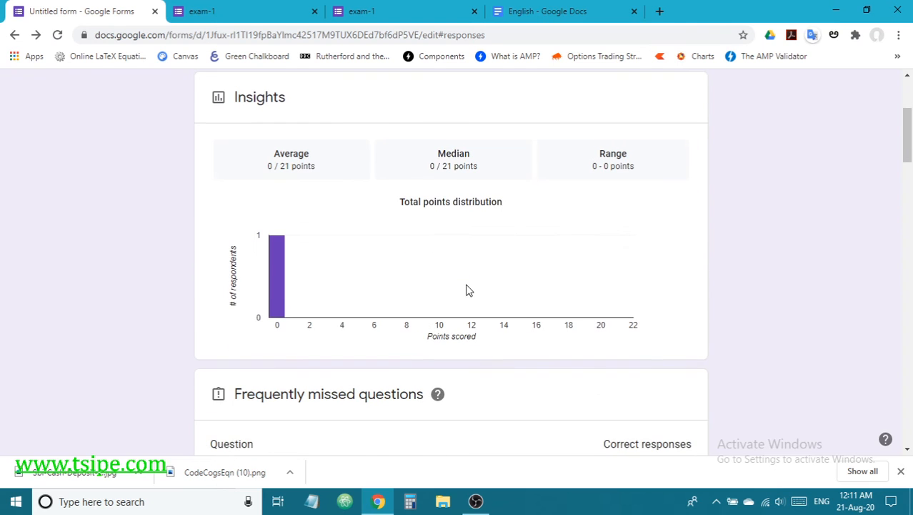
scroll(466, 290, up, 3)
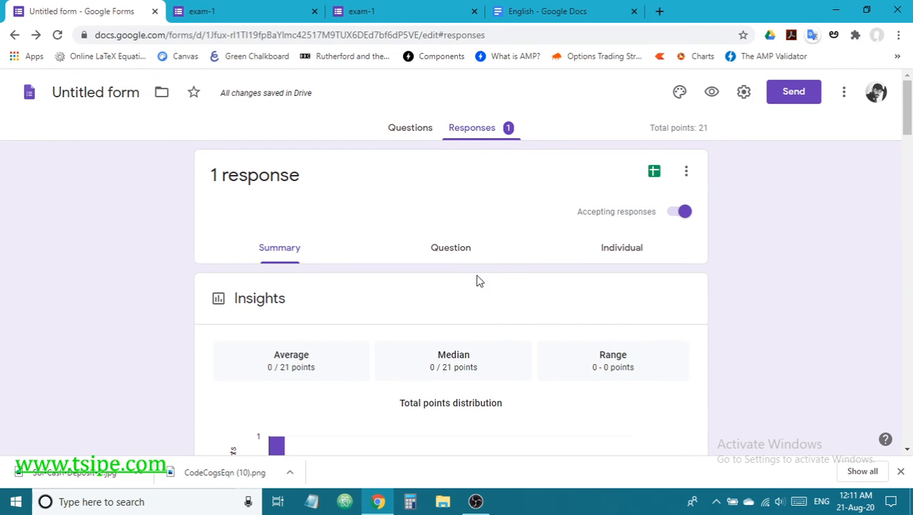
scroll(457, 311, down, 5)
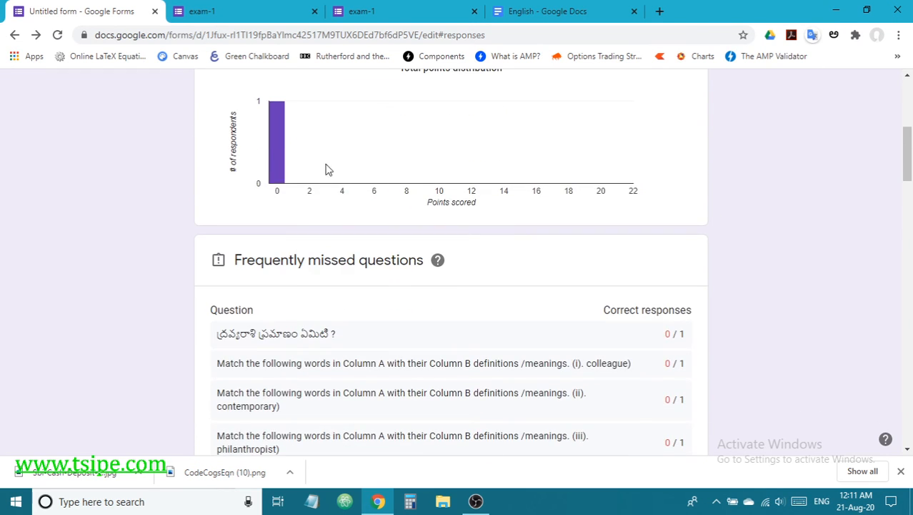
scroll(545, 386, down, 4)
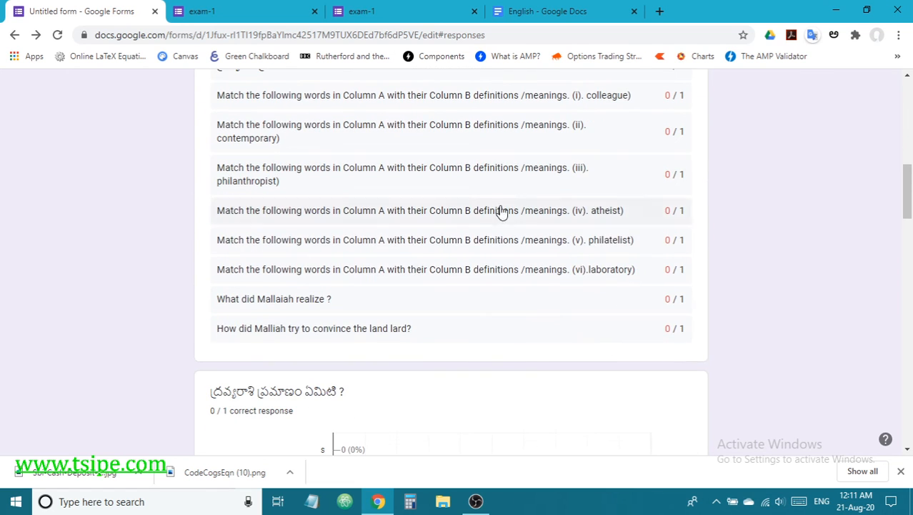
scroll(561, 379, up, 5)
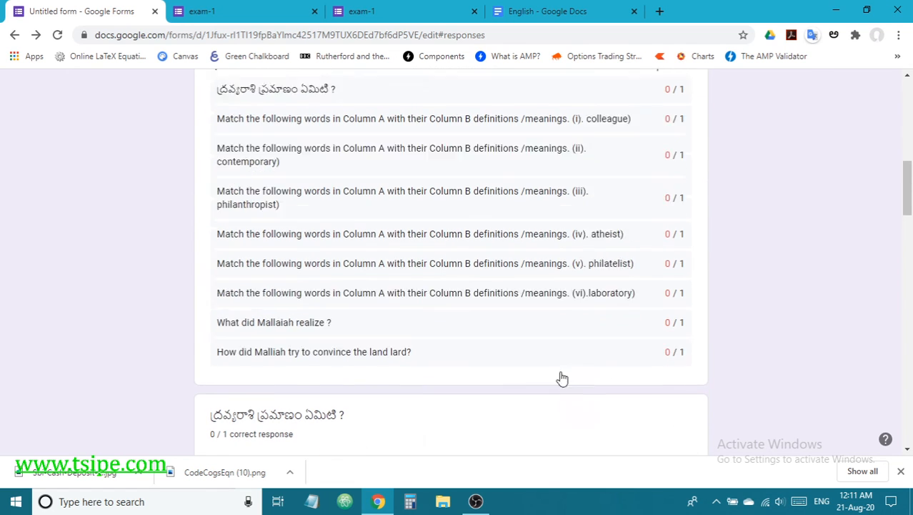
scroll(566, 370, up, 4)
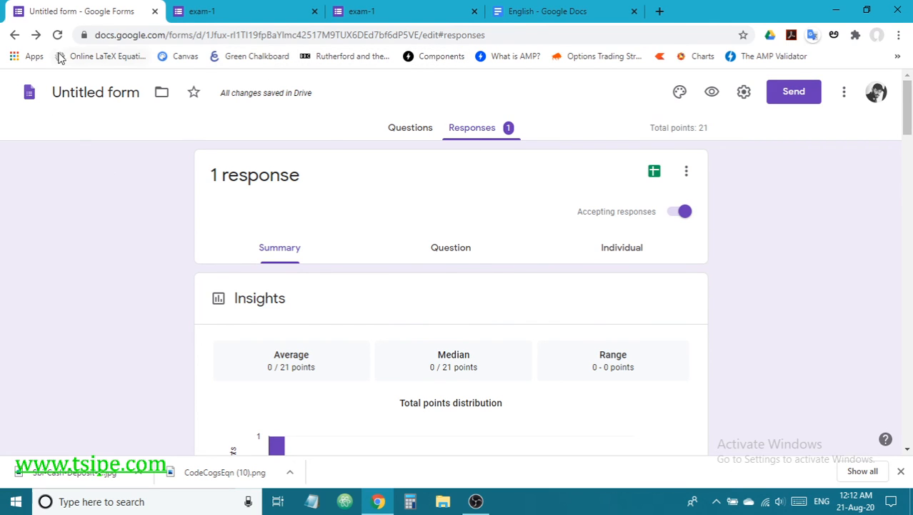
Step: Go back to the exam-1 questions and select the header card with the required Email address field
click(408, 129)
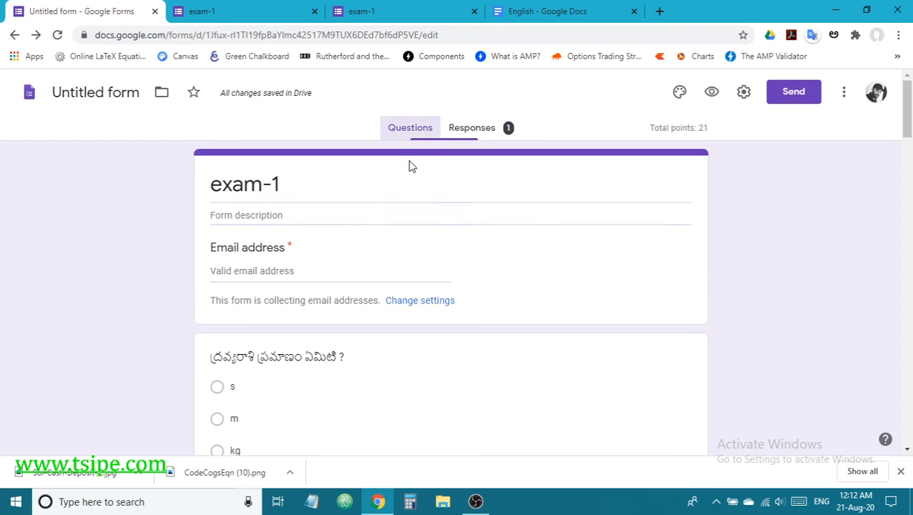
scroll(365, 256, down, 1)
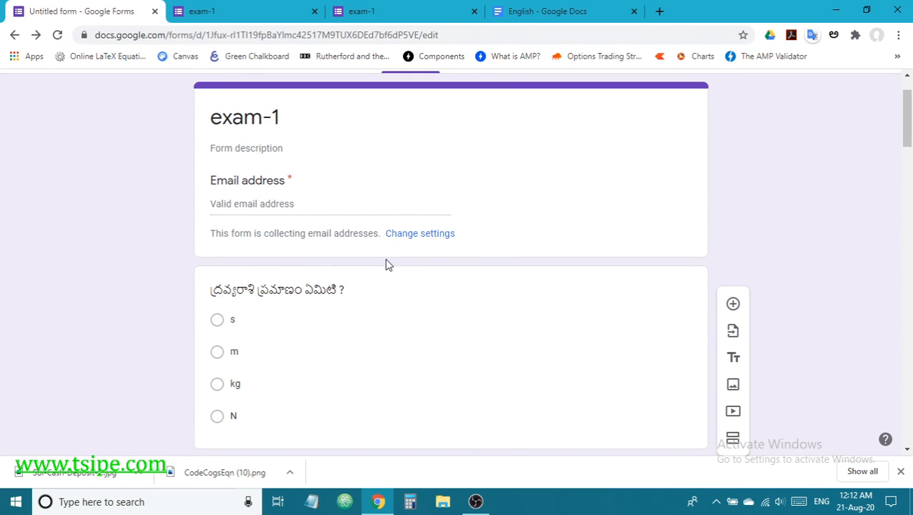
scroll(385, 264, up, 1)
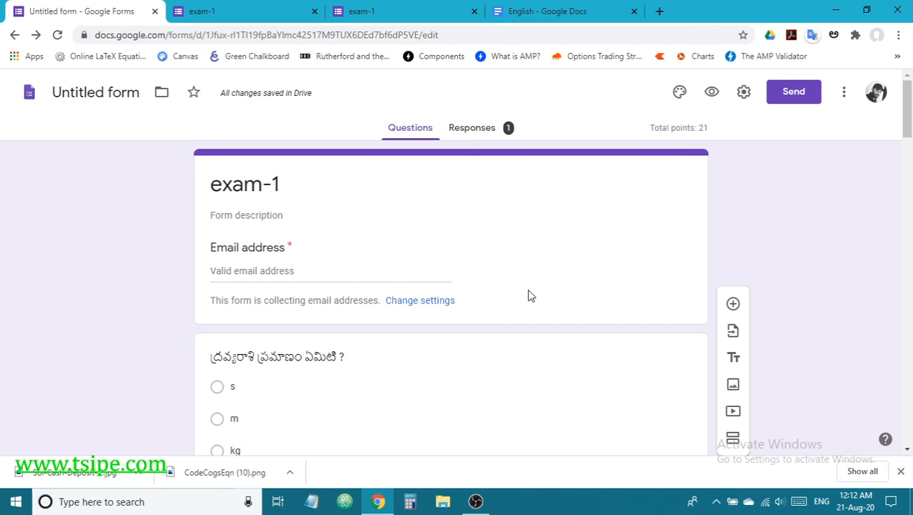
scroll(529, 294, down, 3)
scroll(529, 293, up, 3)
click(286, 275)
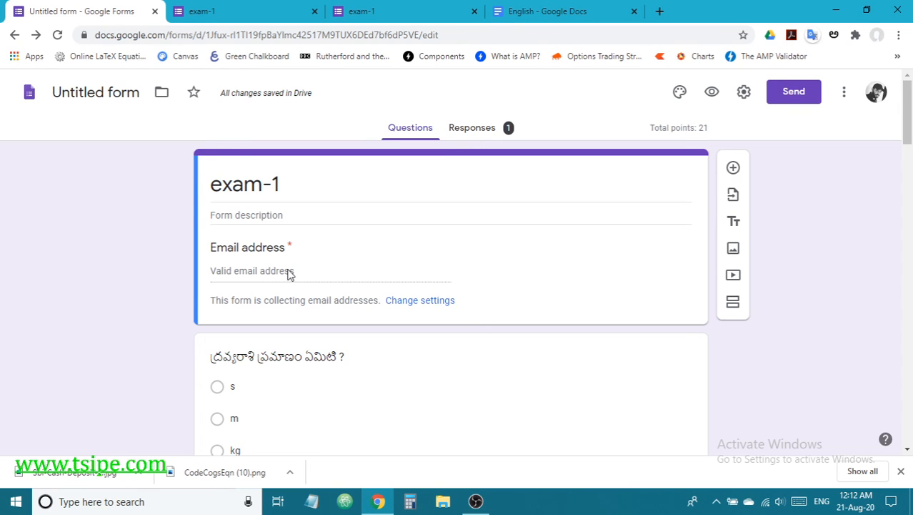
Step: Preview the form as a respondent and enter a test email address in the Email address field
click(712, 91)
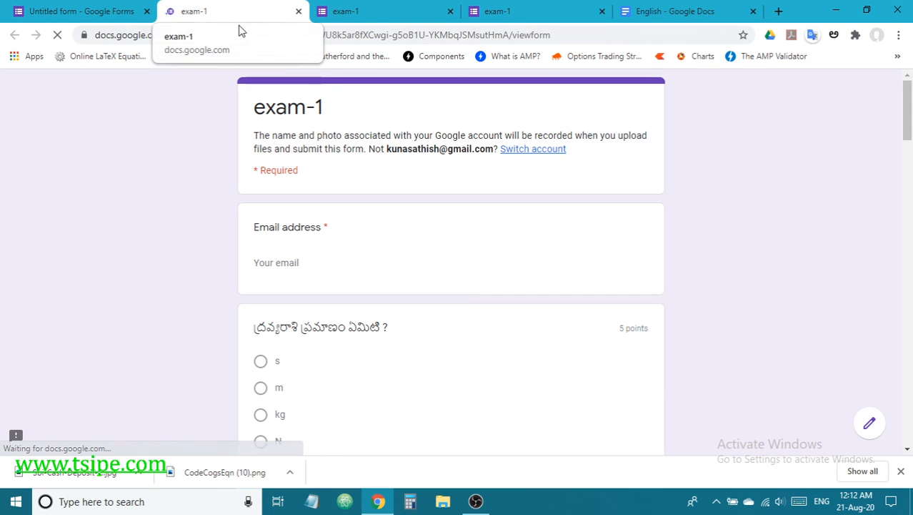
click(308, 263)
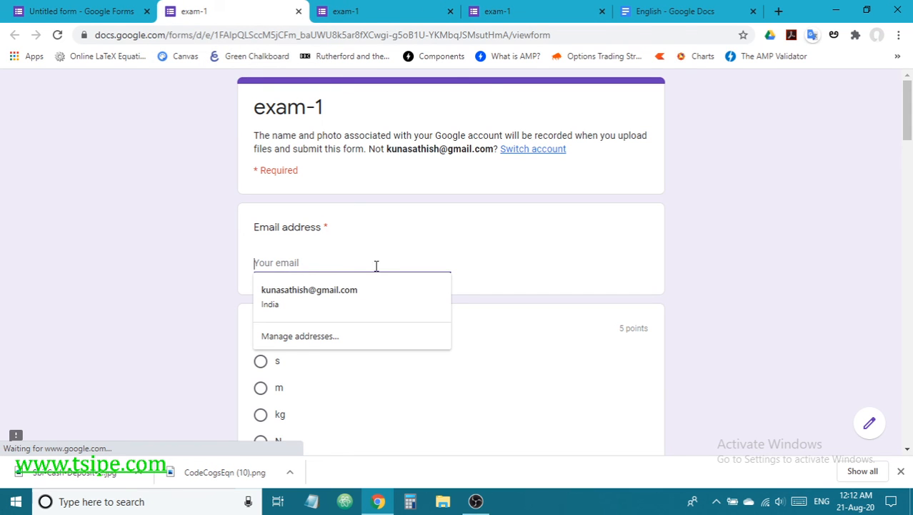
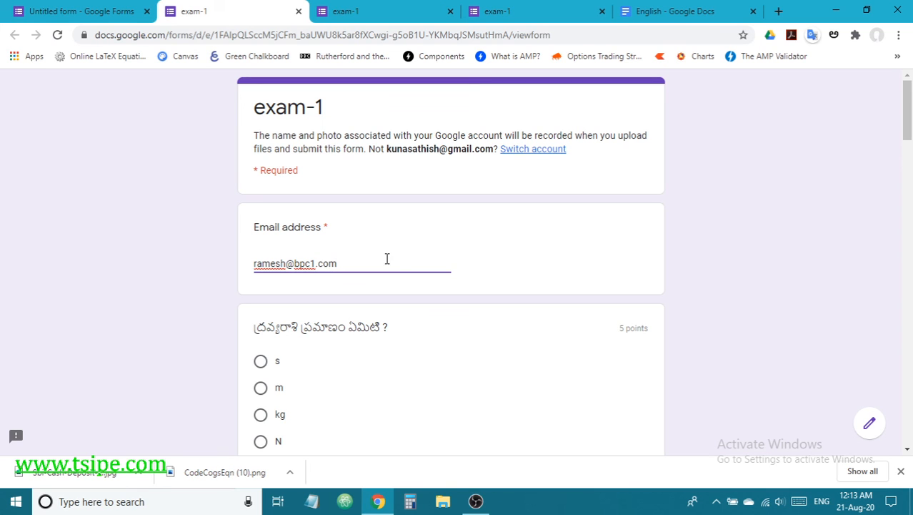
click(475, 303)
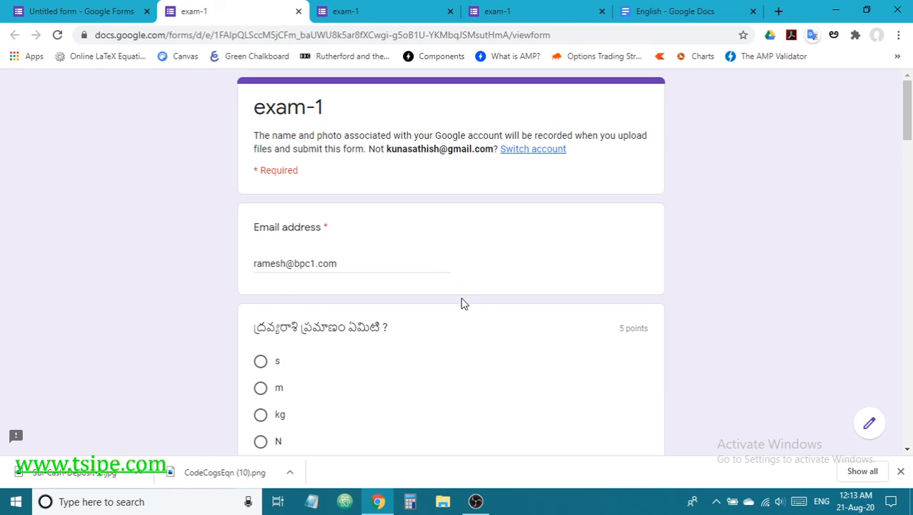
Step: Test email validation by deleting the @, restoring it, then deleting the dot
click(296, 264)
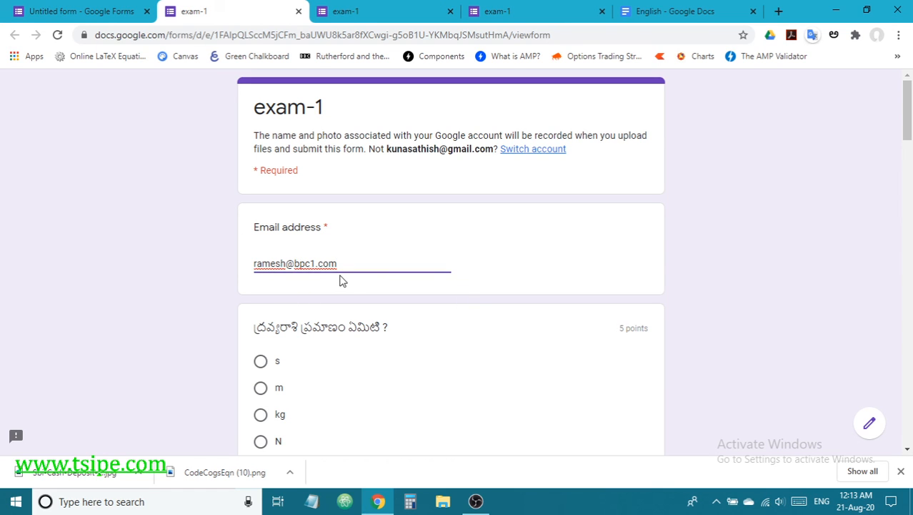
key(BackSpace)
click(430, 290)
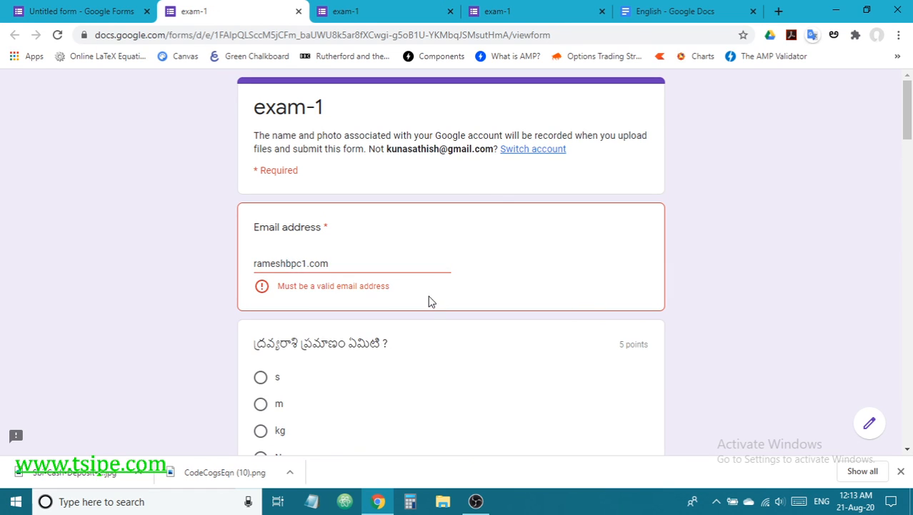
click(285, 264)
text(@)
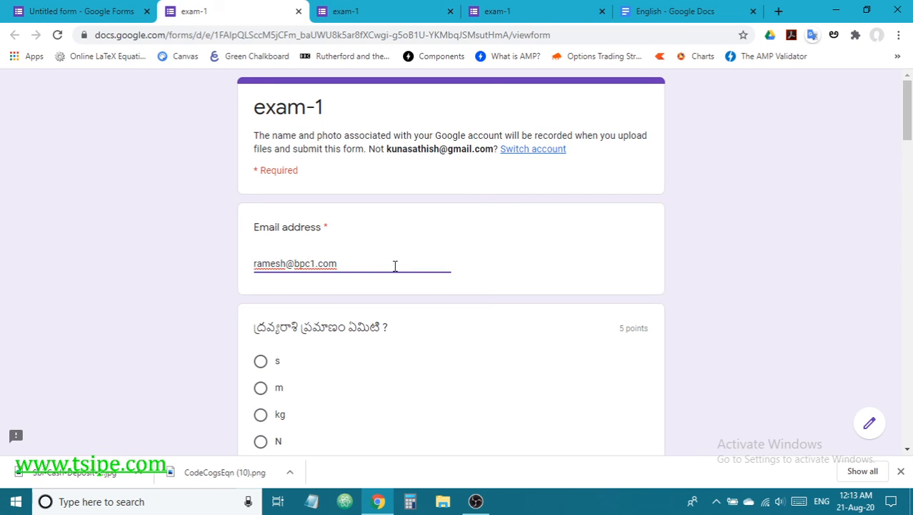
key(BackSpace)
click(458, 300)
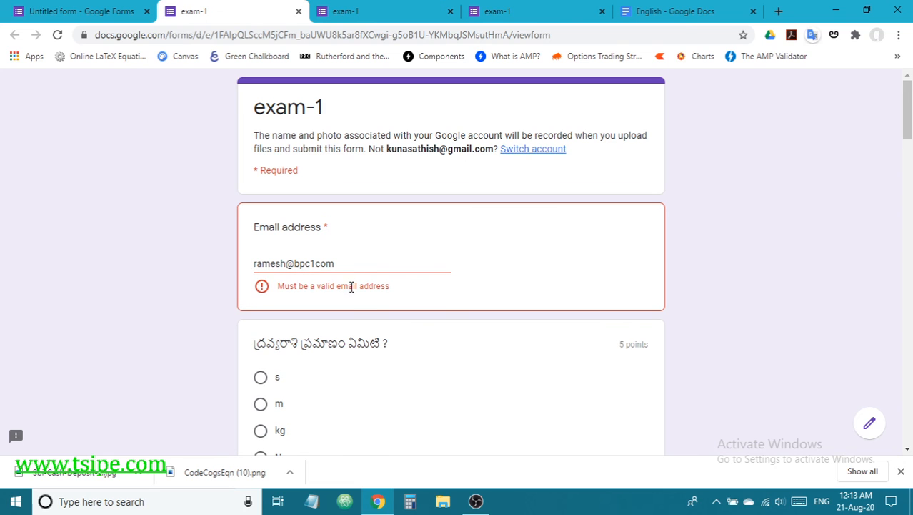
Step: Restore the missing dot and insert 22 before the @ to make the address valid
click(361, 260)
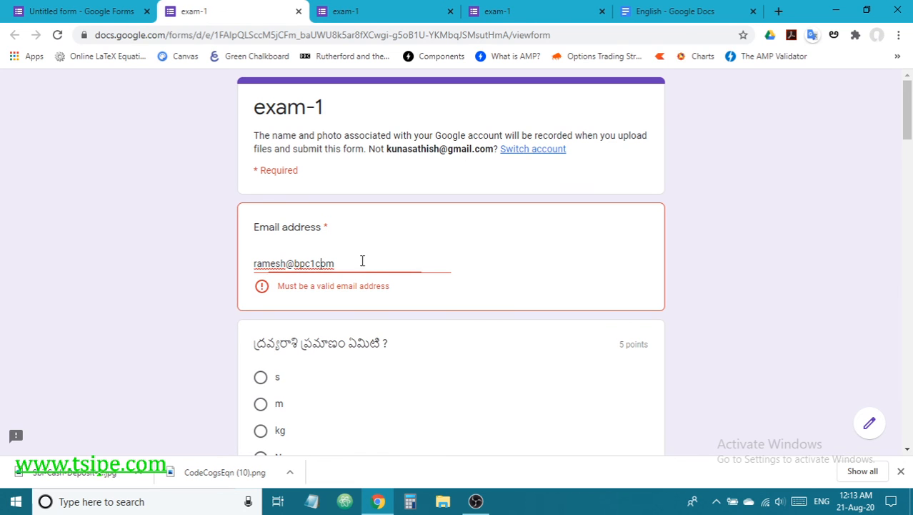
click(319, 264)
text(.)
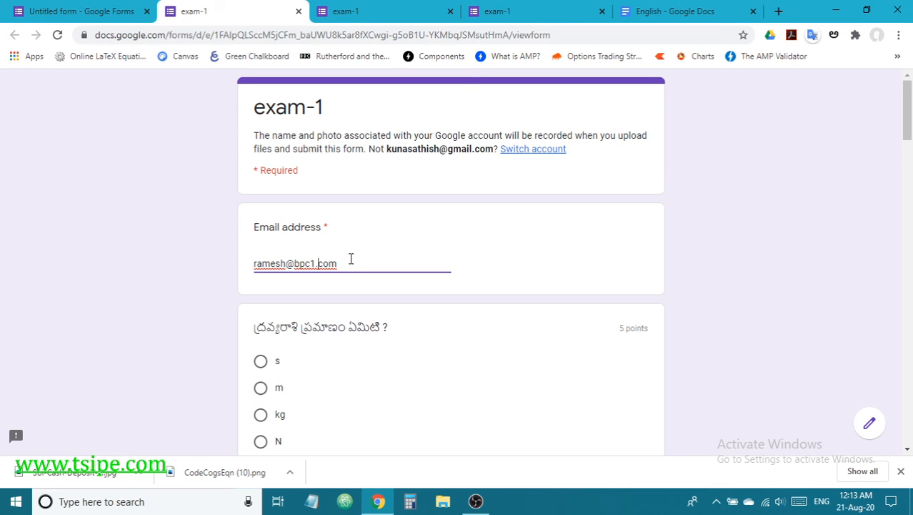
click(288, 264)
text(22)
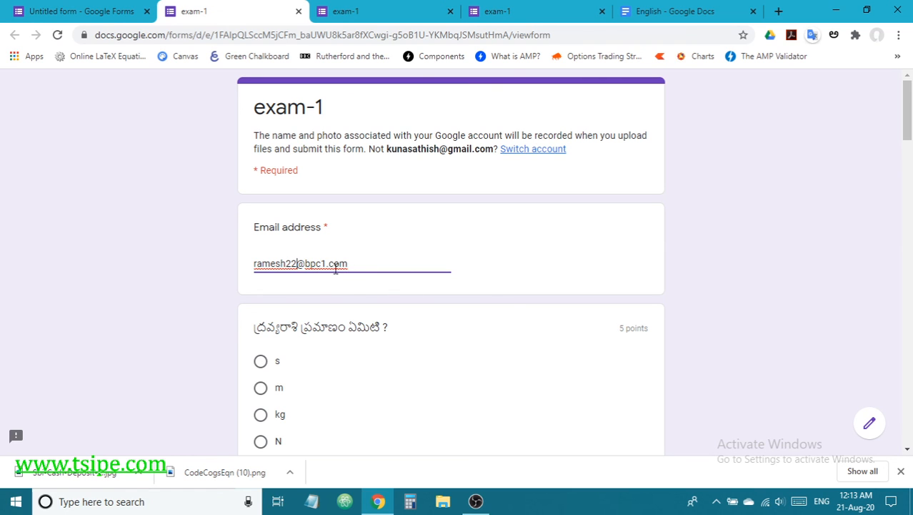
Step: Answer the choice questions with s, 1,1 and అకార సంధి
scroll(418, 291, down, 3)
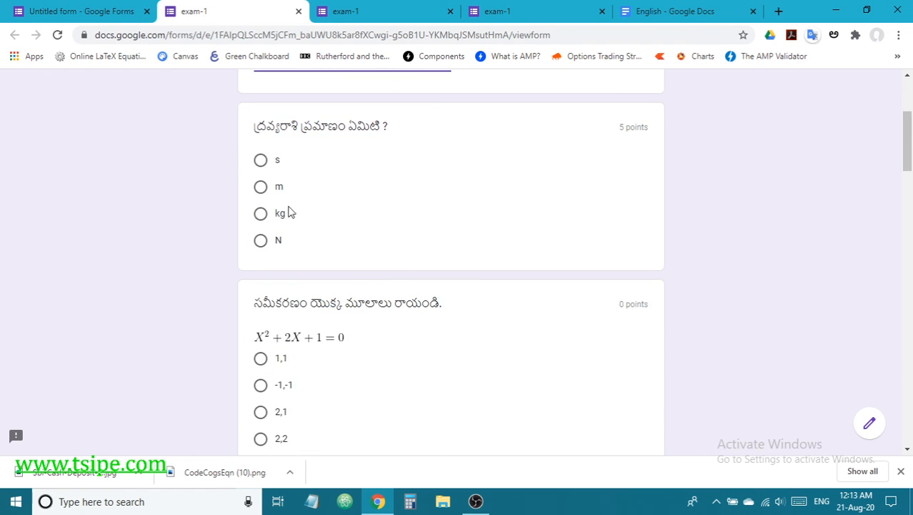
click(261, 162)
click(260, 380)
scroll(469, 375, down, 3)
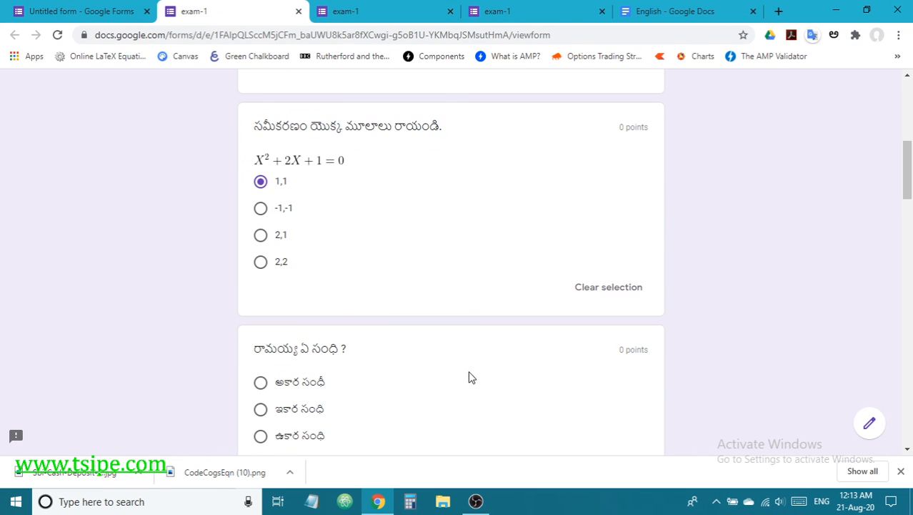
click(265, 390)
scroll(565, 375, down, 8)
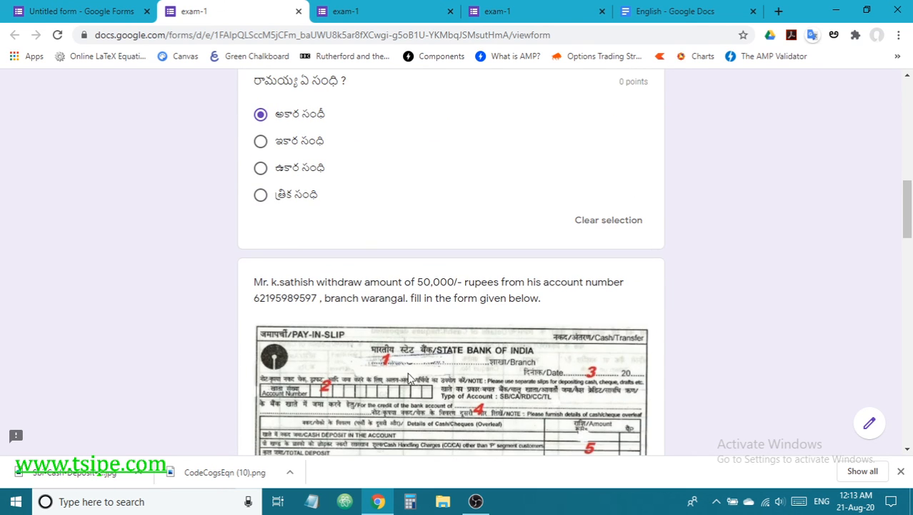
Step: Fill answer 1 with 'sdfs' and answer 2 with 'dsfsdf'
click(306, 355)
text(sdfs)
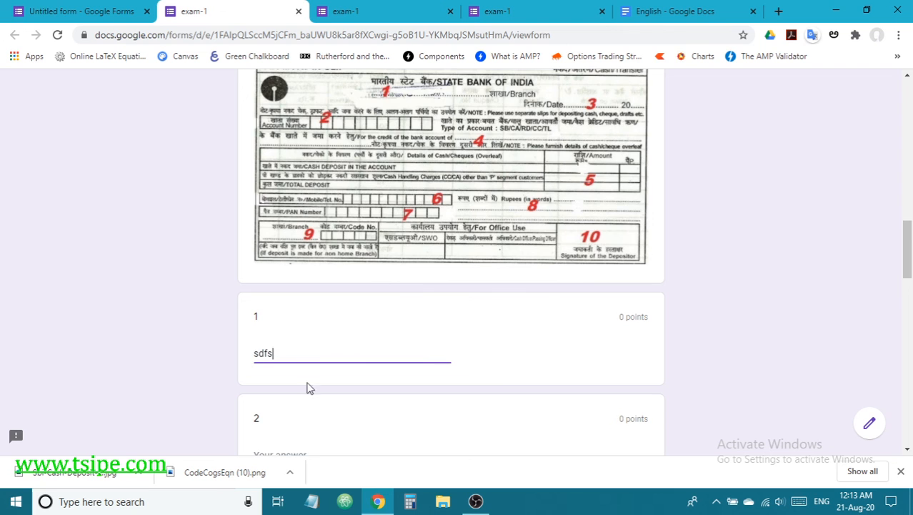
scroll(332, 419, down, 2)
click(316, 323)
text(dsfsdf)
scroll(507, 379, down, 4)
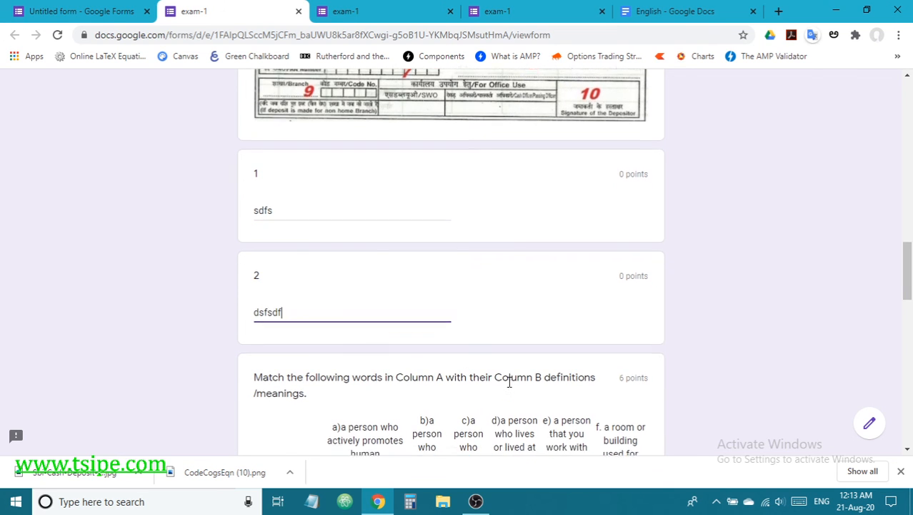
scroll(509, 382, down, 1)
Step: Complete the matching grid for colleague, contemporary, atheist, philanthropist, philatelist and laboratory
click(367, 134)
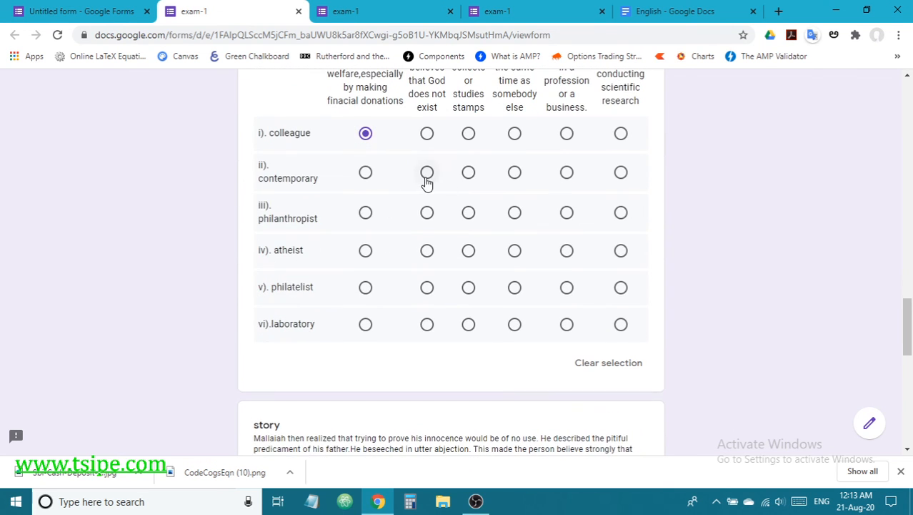
click(427, 176)
click(428, 251)
click(472, 215)
click(516, 289)
click(515, 326)
scroll(572, 371, down, 5)
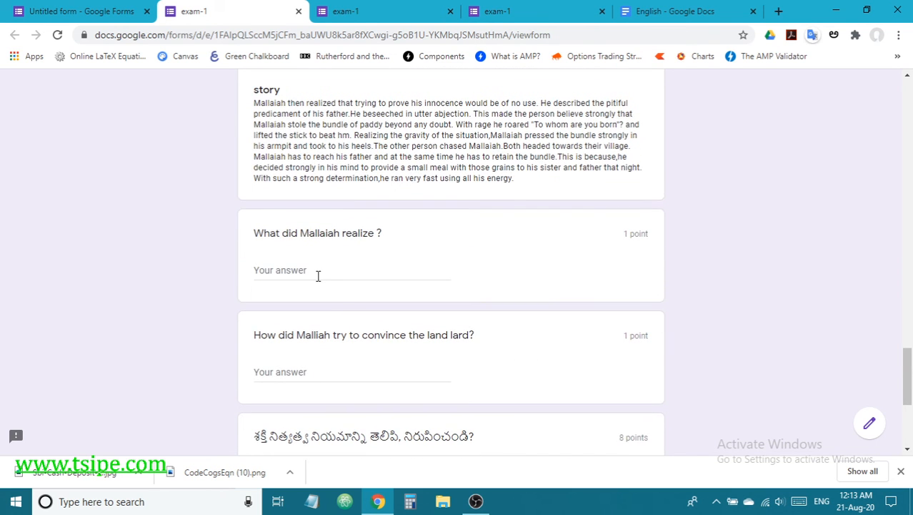
Step: Copy a sentence from the story and paste it into both story answer fields
click(316, 271)
drag(254, 118, 432, 133)
click(356, 270)
text(He described the pitiful predicament of his father.He beseeched in utter abjection.)
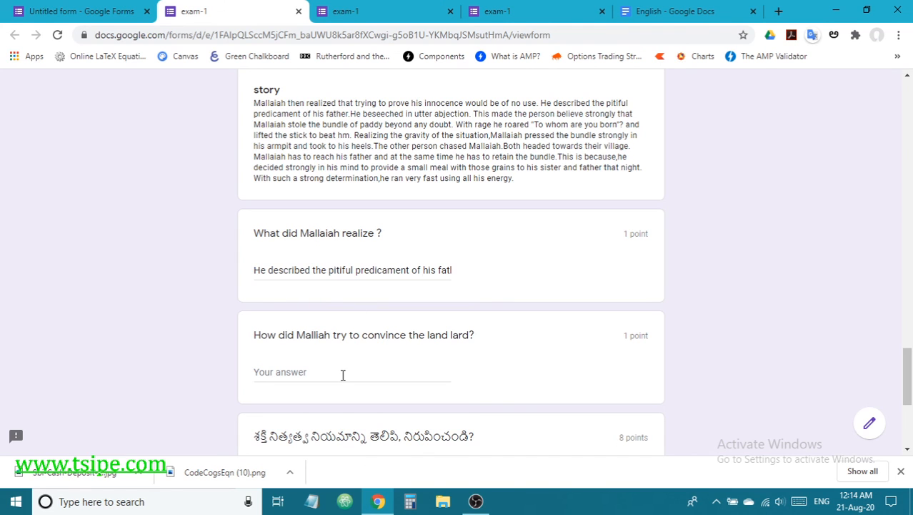
click(308, 373)
text(He described the pitiful predicament of his father.He beseeched in utter abjection.)
click(513, 364)
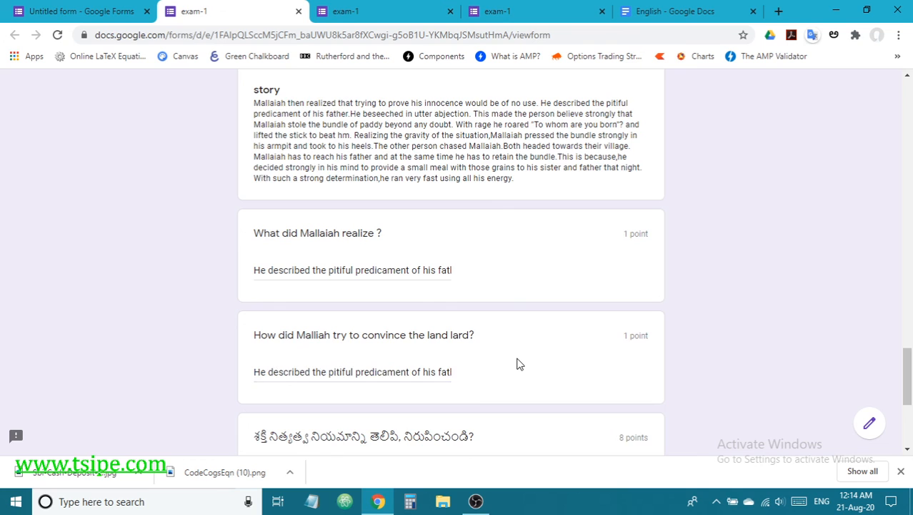
Step: Scroll through the filled-in quiz down to the Submit button
scroll(518, 363, down, 4)
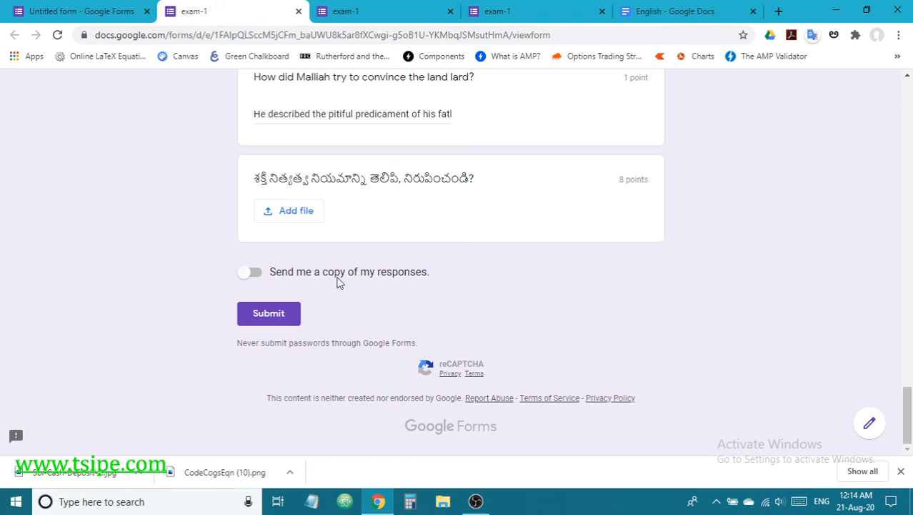
scroll(533, 310, up, 5)
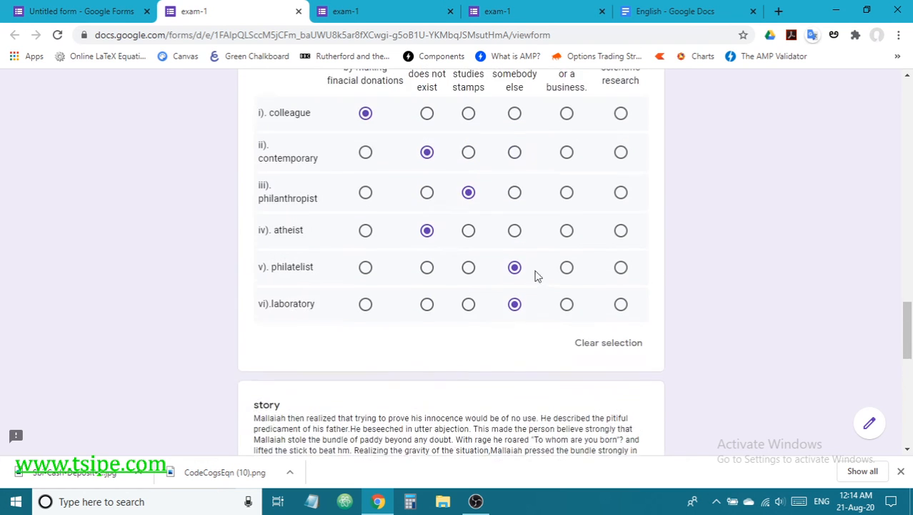
scroll(537, 276, up, 3)
scroll(531, 238, down, 6)
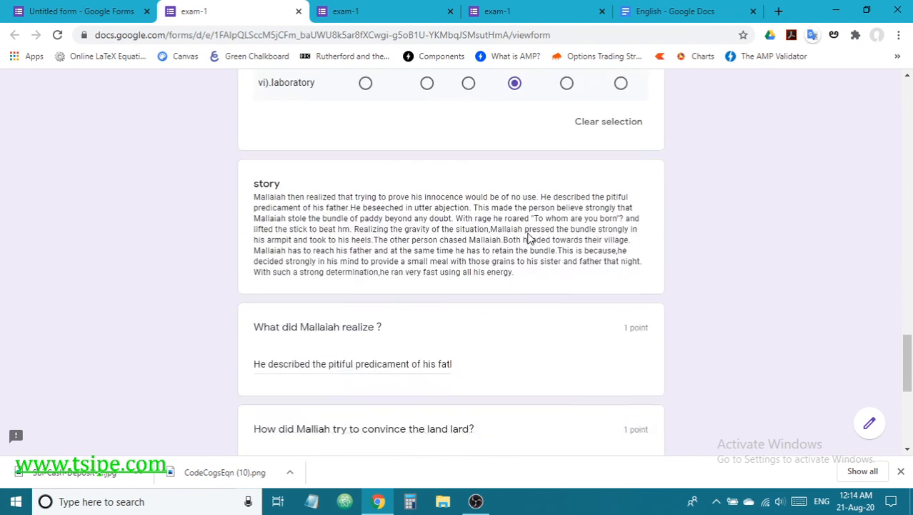
scroll(529, 238, down, 5)
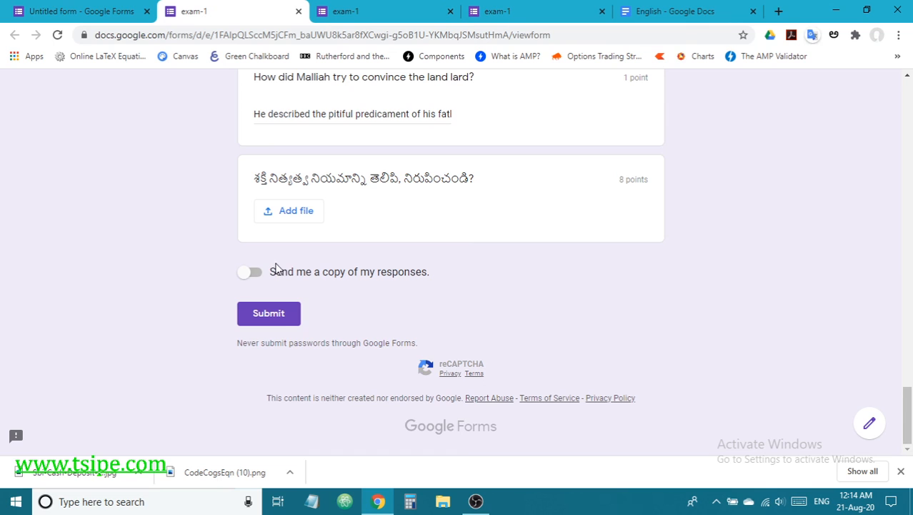
Step: Submit the quiz, view its 1/21 score, and check the editor's Responses tab showing 2 responses
click(278, 313)
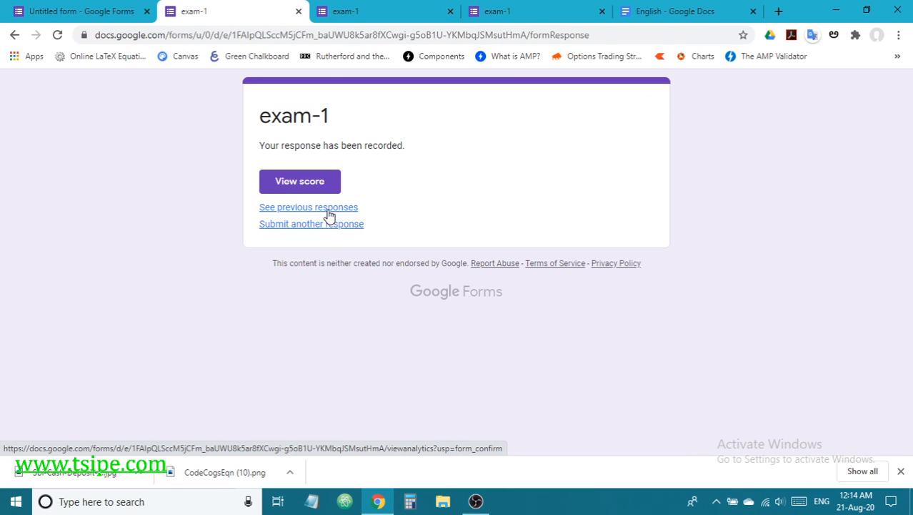
click(326, 184)
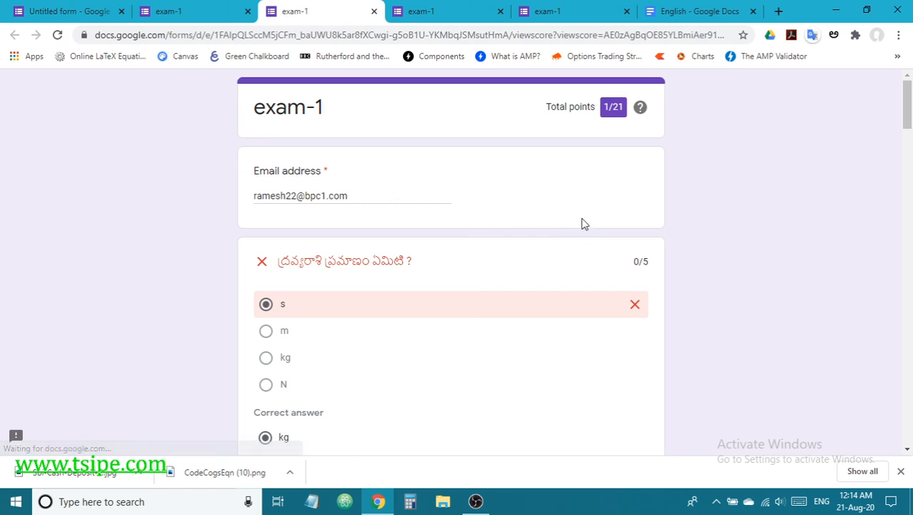
click(107, 11)
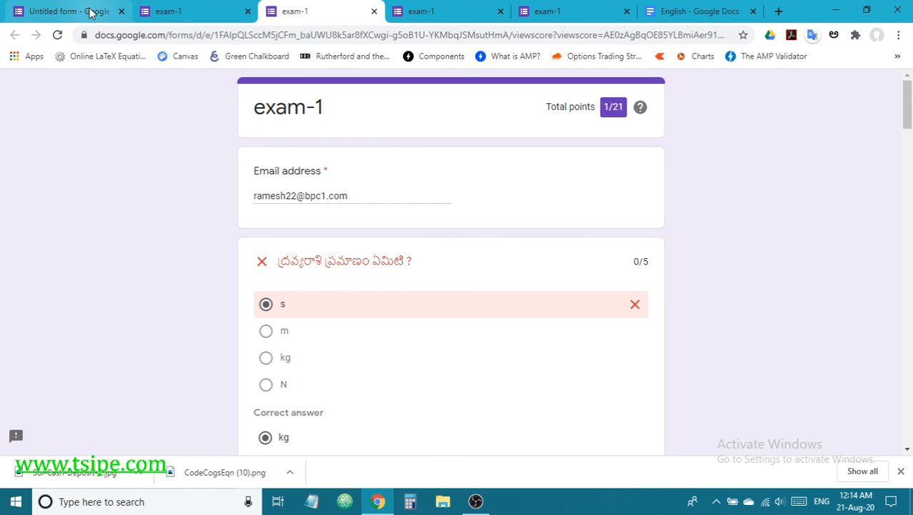
click(474, 128)
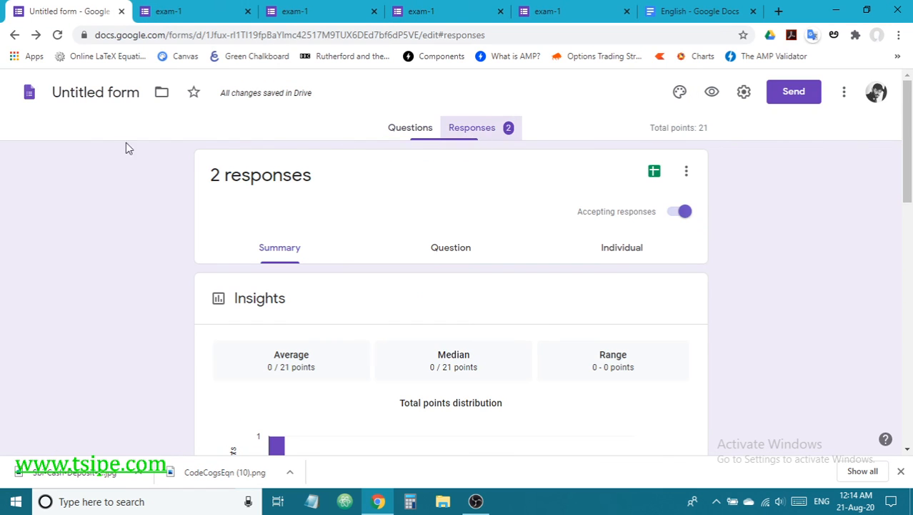
Step: Reload the editor and review the response Insights and Frequently missed questions
click(58, 35)
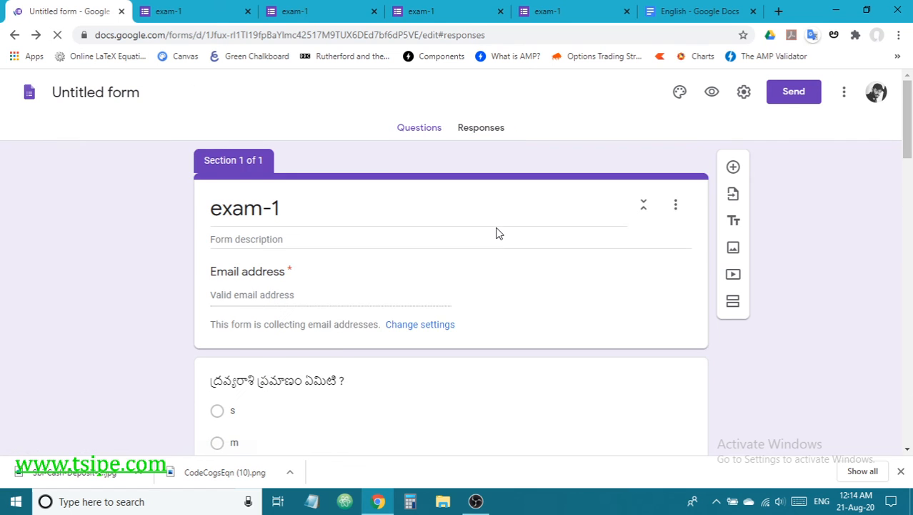
scroll(498, 234, down, 8)
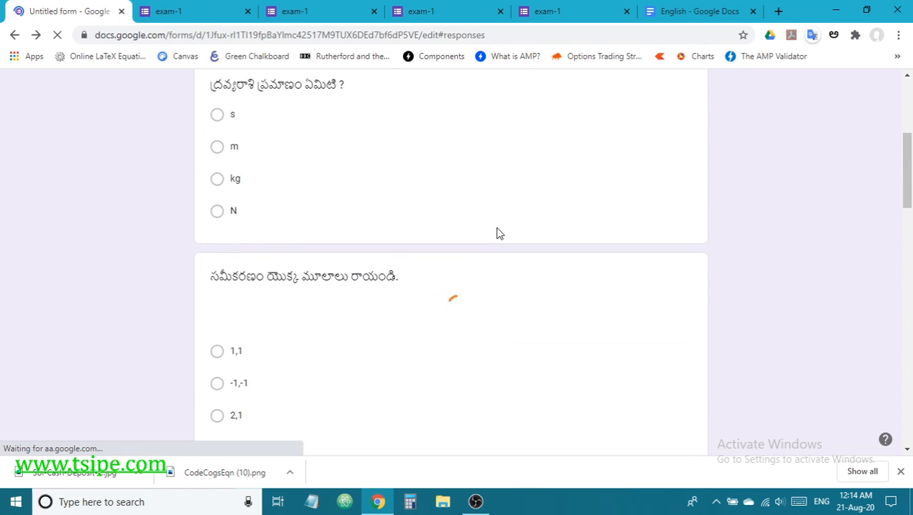
scroll(498, 233, down, 5)
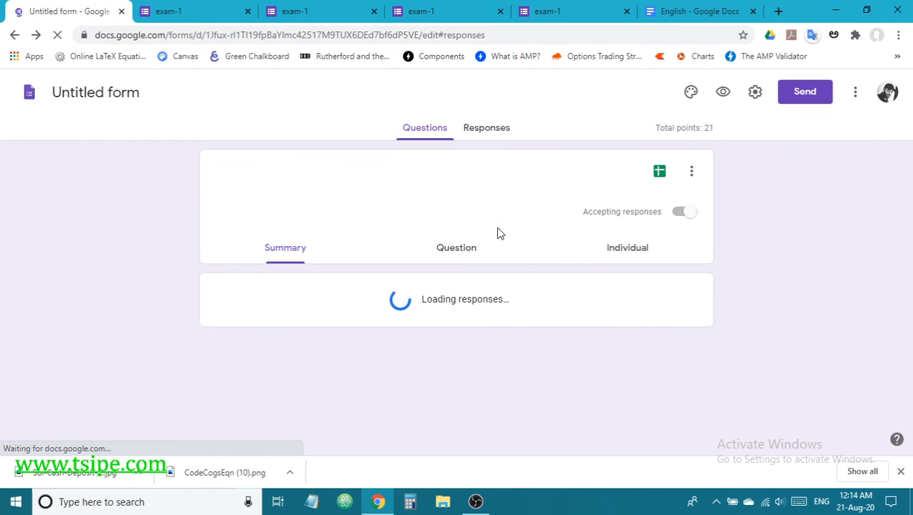
scroll(501, 233, down, 3)
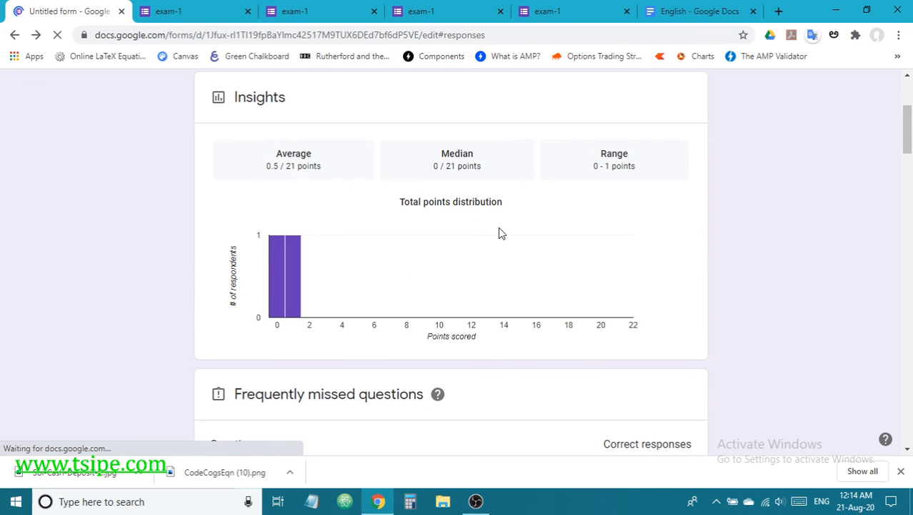
scroll(500, 232, down, 4)
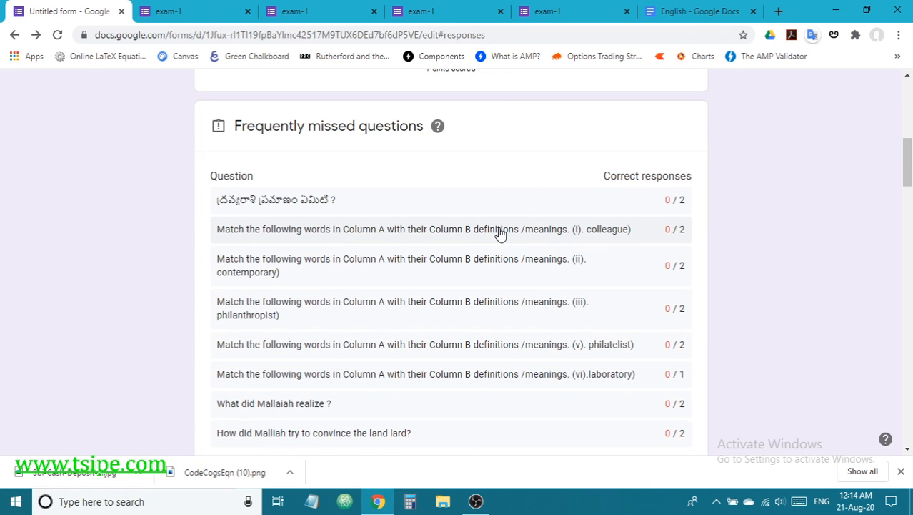
scroll(500, 234, up, 7)
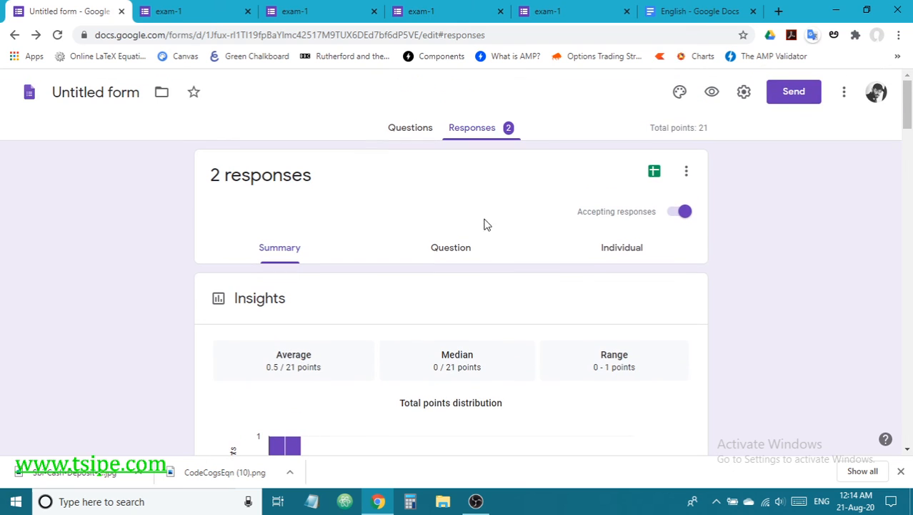
Step: Switch to the Individual view showing Response 1 of 2 at 0 of 21 points
click(607, 250)
scroll(549, 296, down, 4)
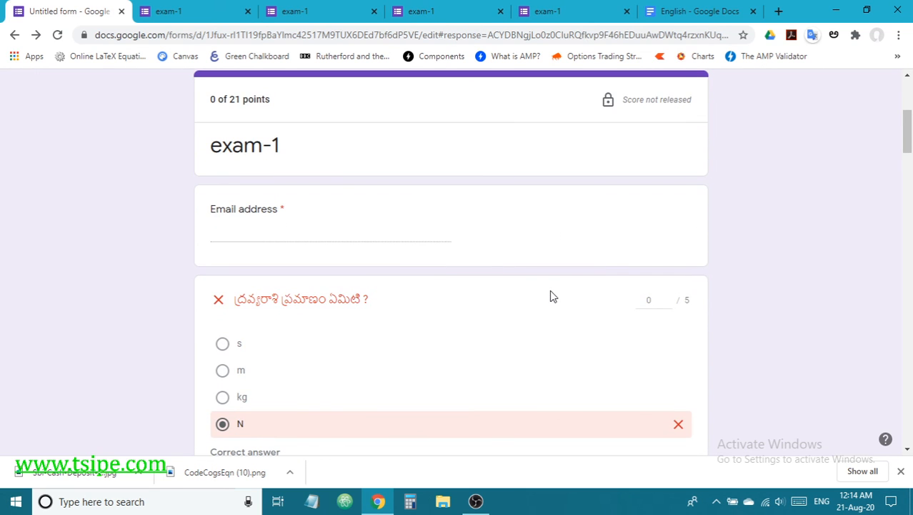
scroll(536, 287, down, 3)
scroll(536, 288, up, 6)
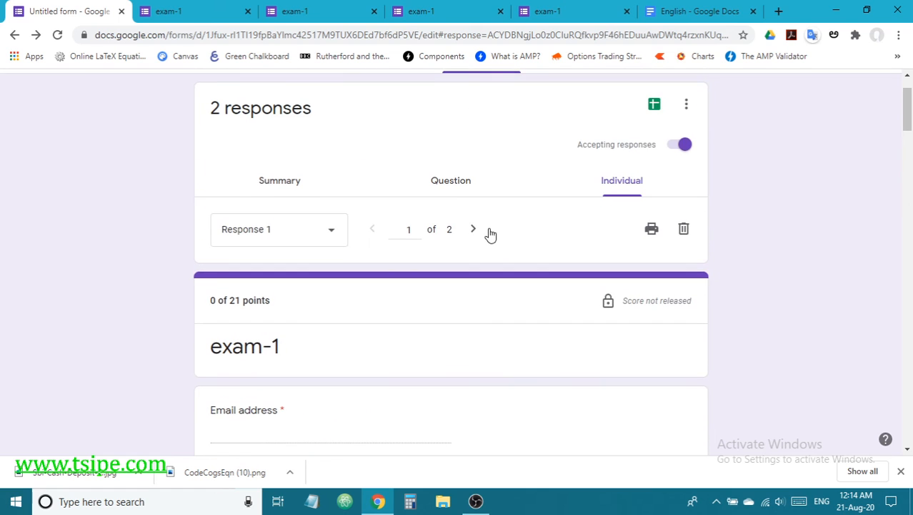
Step: Move to Response 2 of 2 and review its answers, scored 1 of 21 points
click(472, 228)
scroll(490, 246, down, 3)
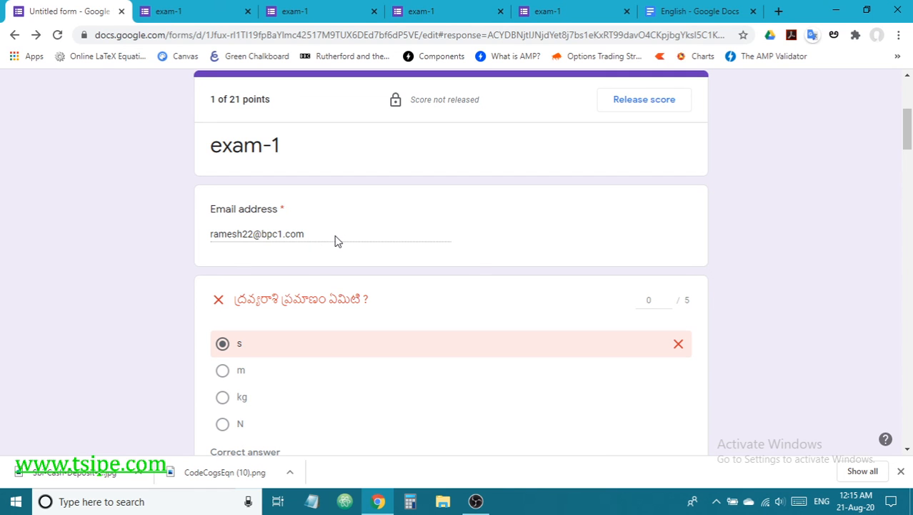
scroll(335, 242, down, 3)
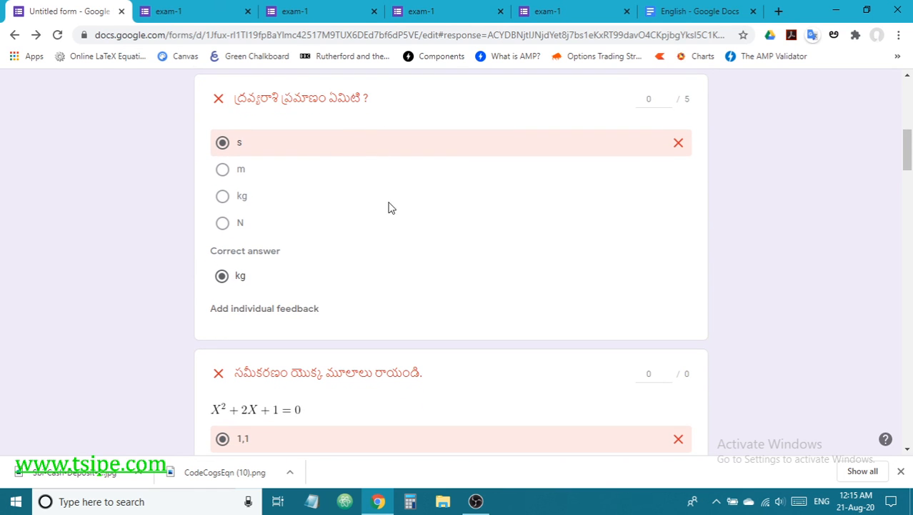
scroll(393, 250, down, 7)
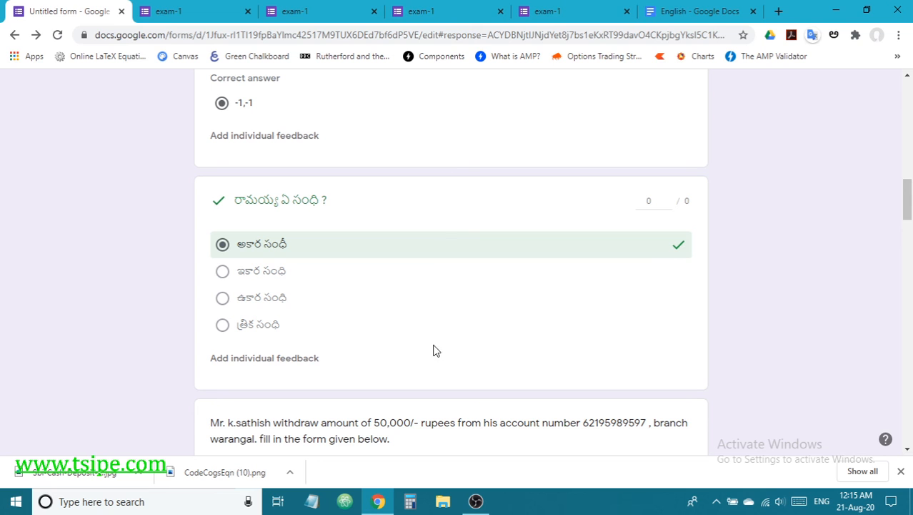
scroll(422, 320, up, 7)
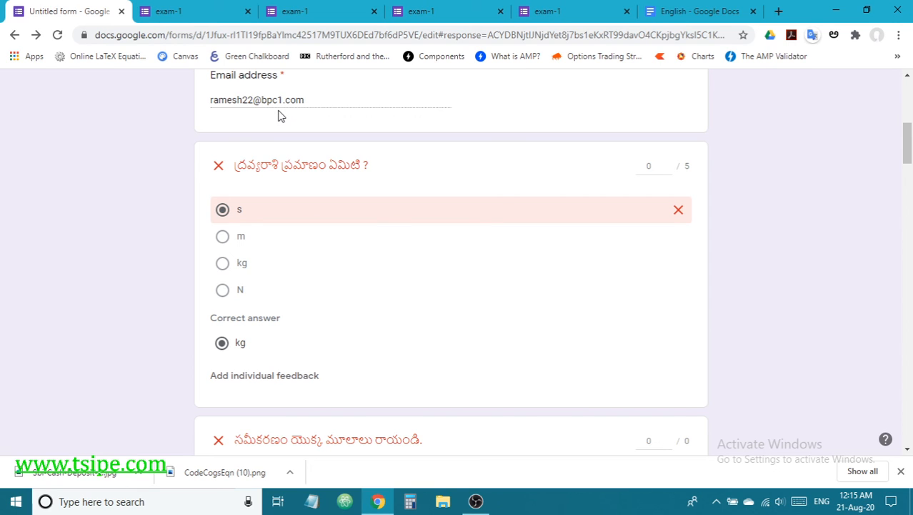
scroll(406, 190, up, 5)
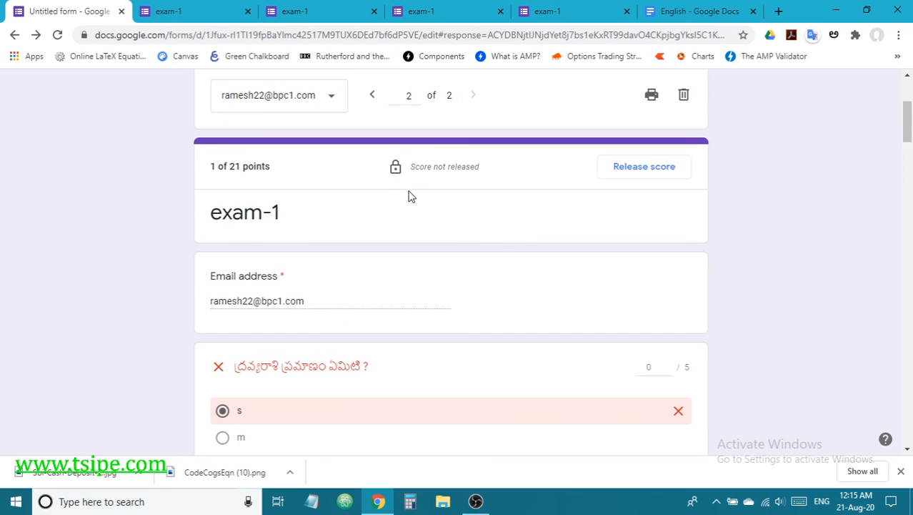
scroll(409, 222, down, 2)
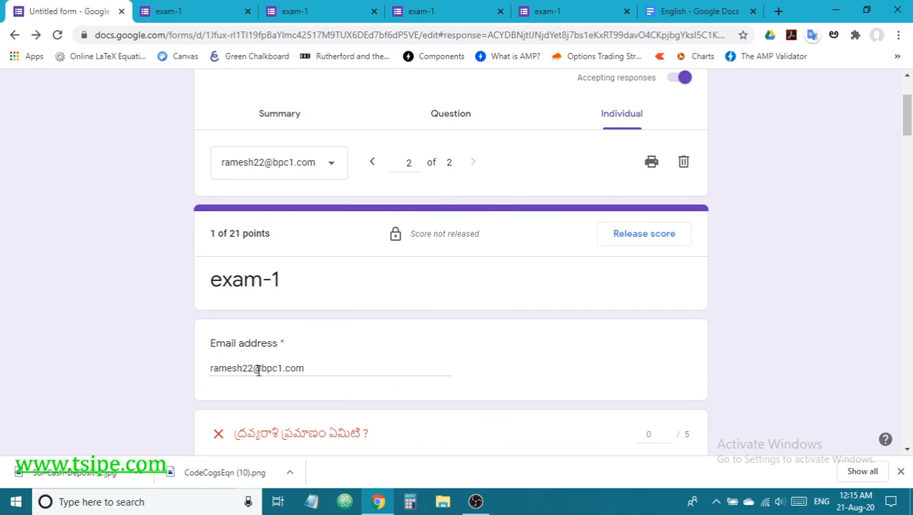
scroll(258, 370, down, 1)
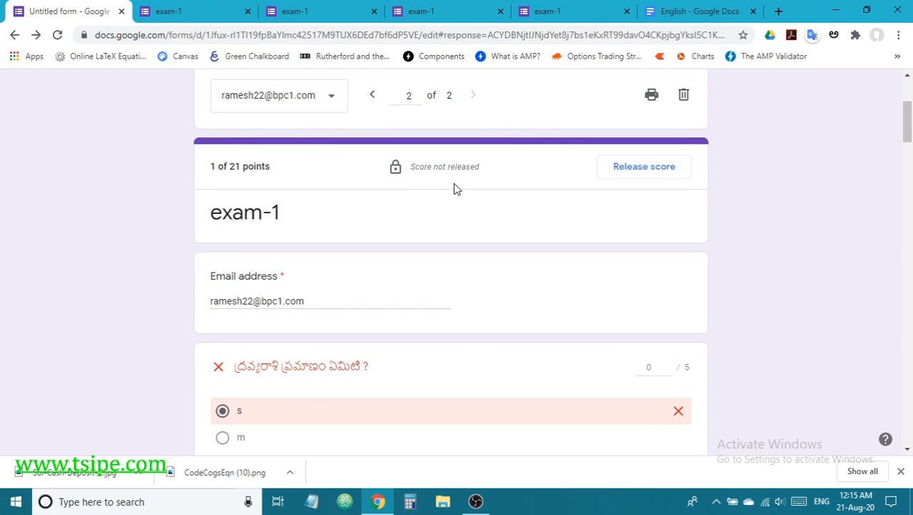
scroll(456, 189, down, 1)
scroll(455, 187, down, 1)
scroll(455, 187, up, 2)
scroll(490, 196, up, 3)
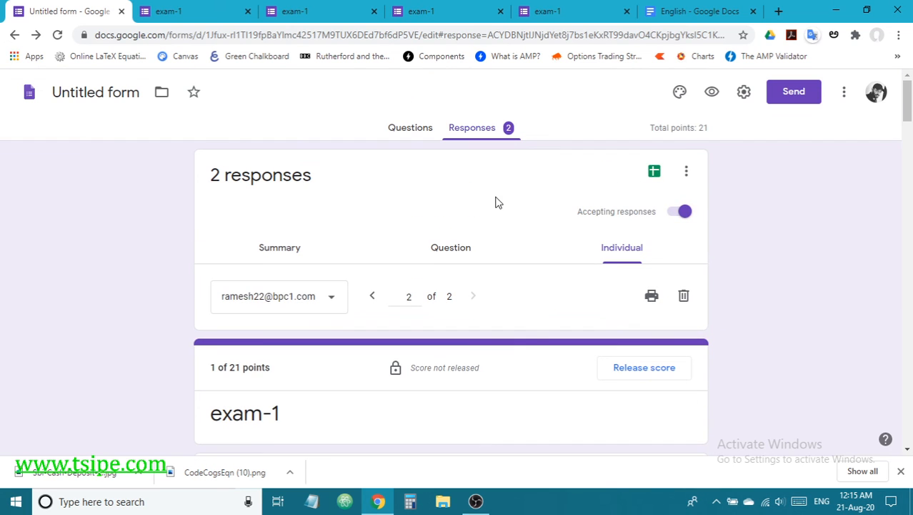
click(412, 129)
scroll(533, 227, down, 4)
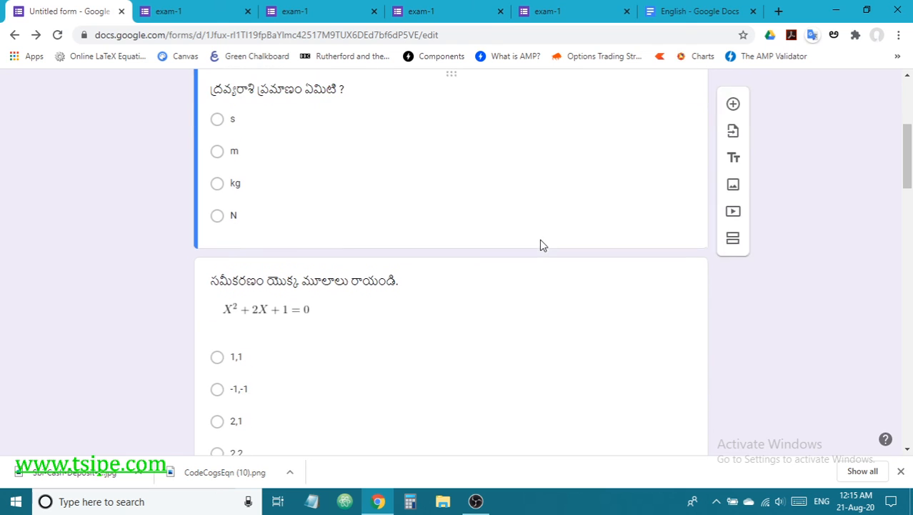
scroll(541, 245, down, 12)
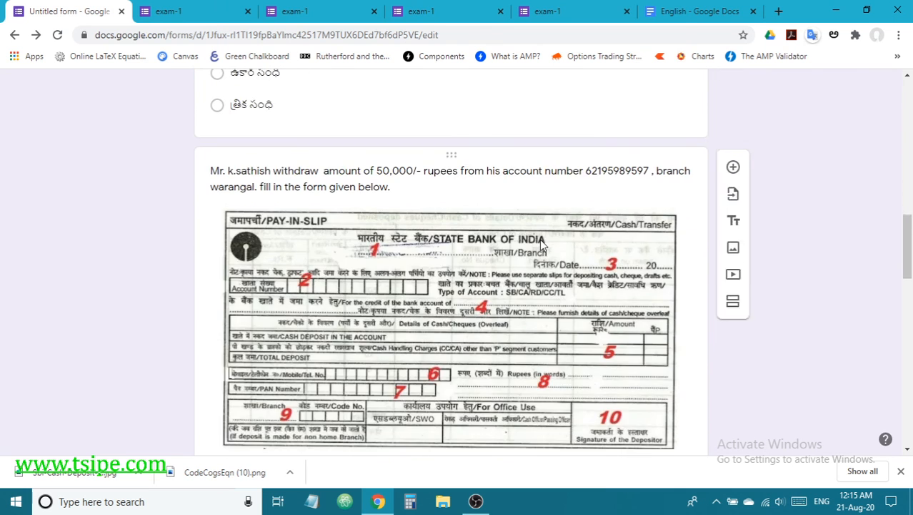
scroll(541, 243, down, 2)
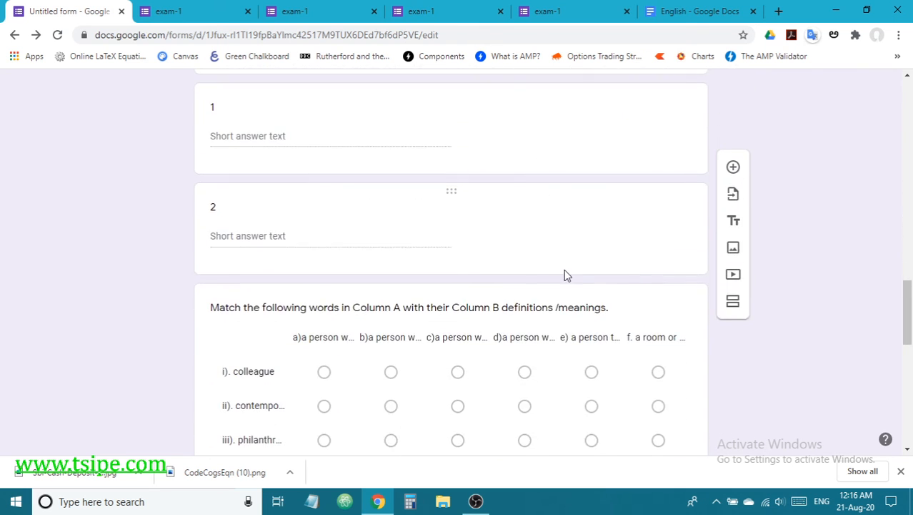
scroll(564, 274, up, 3)
scroll(565, 275, up, 12)
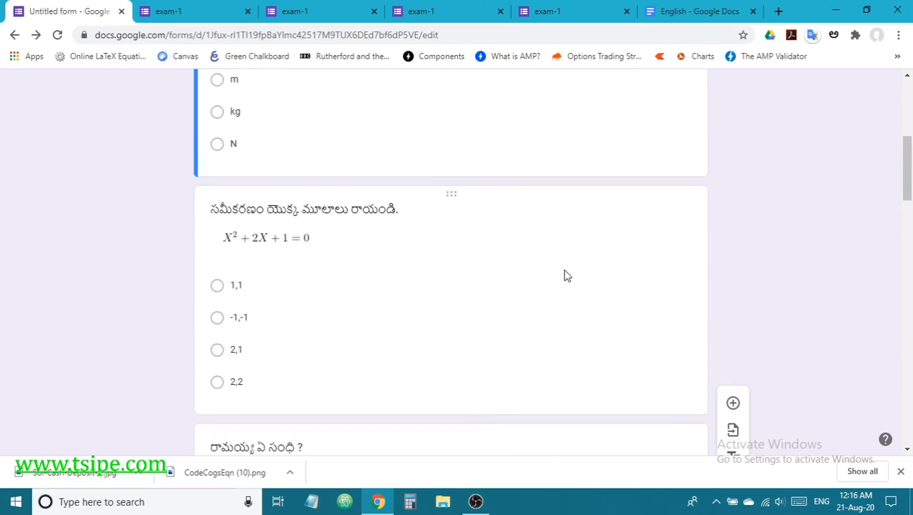
scroll(564, 275, up, 3)
scroll(566, 275, down, 2)
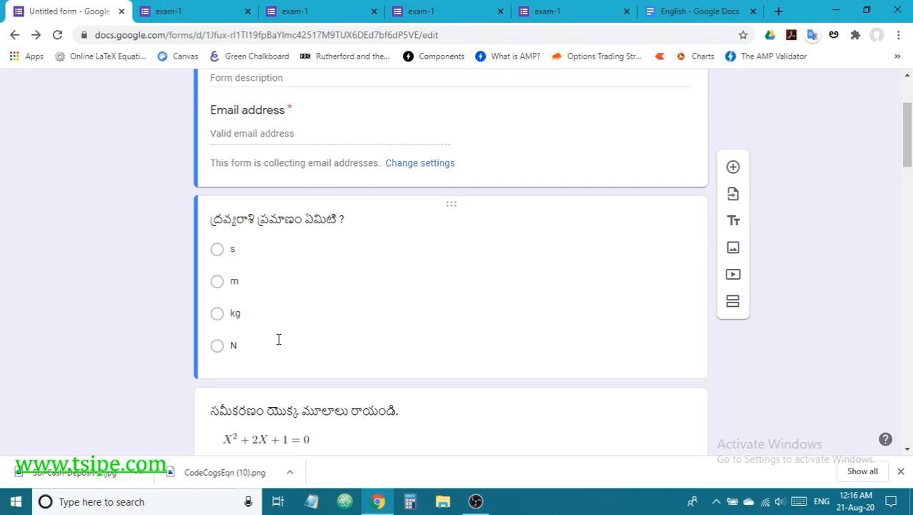
scroll(403, 311, down, 9)
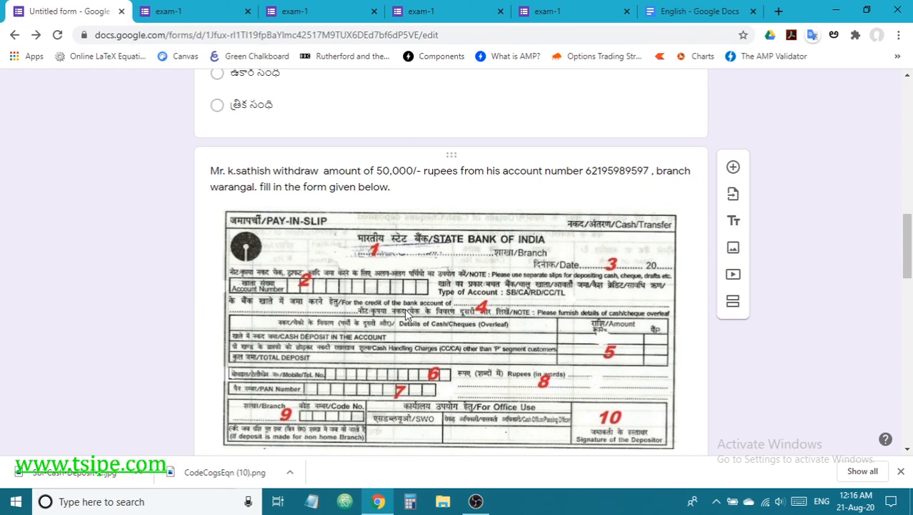
scroll(426, 308, down, 1)
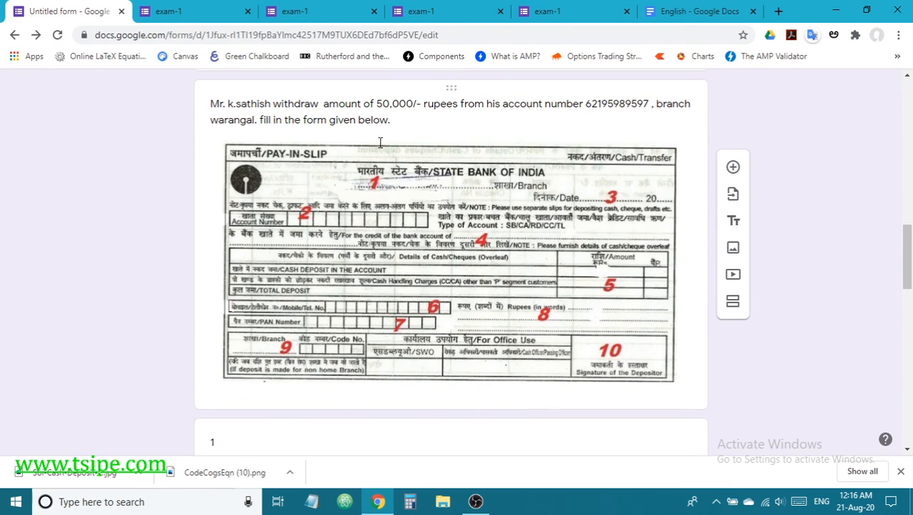
scroll(413, 127, down, 3)
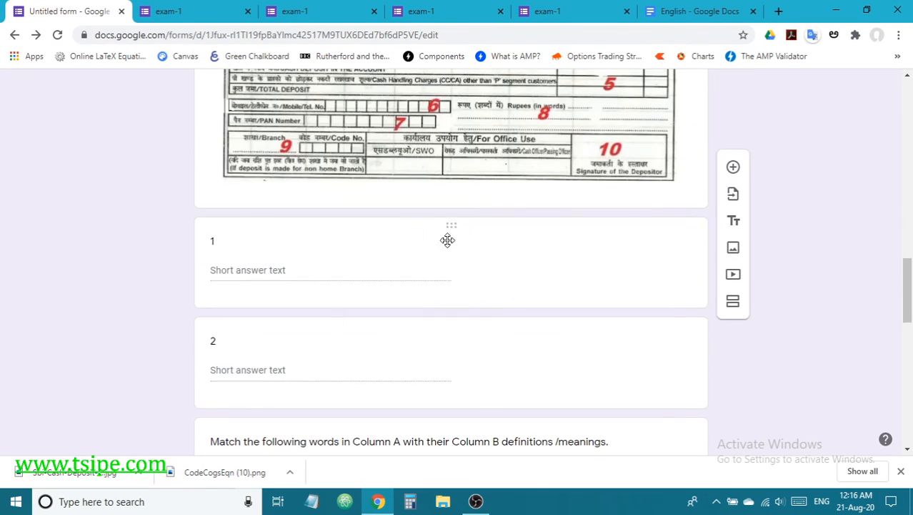
scroll(588, 370, down, 3)
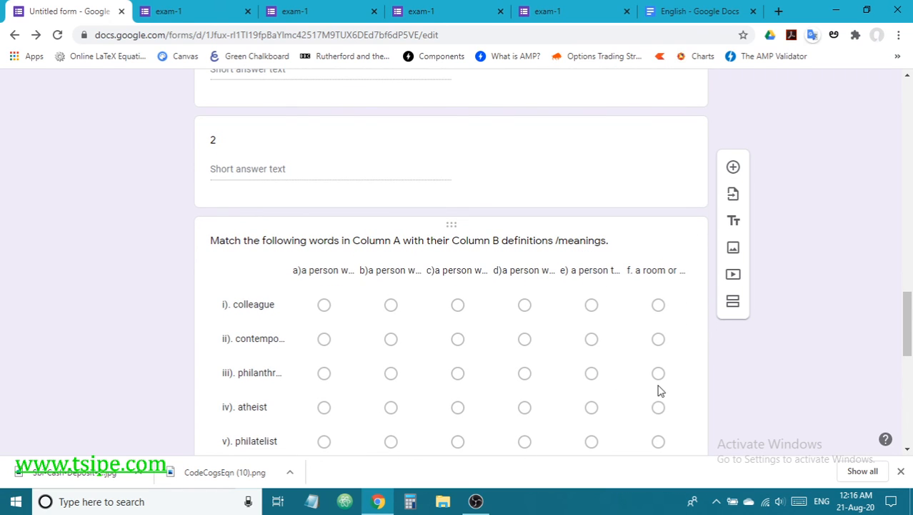
scroll(892, 363, up, 5)
scroll(892, 363, up, 15)
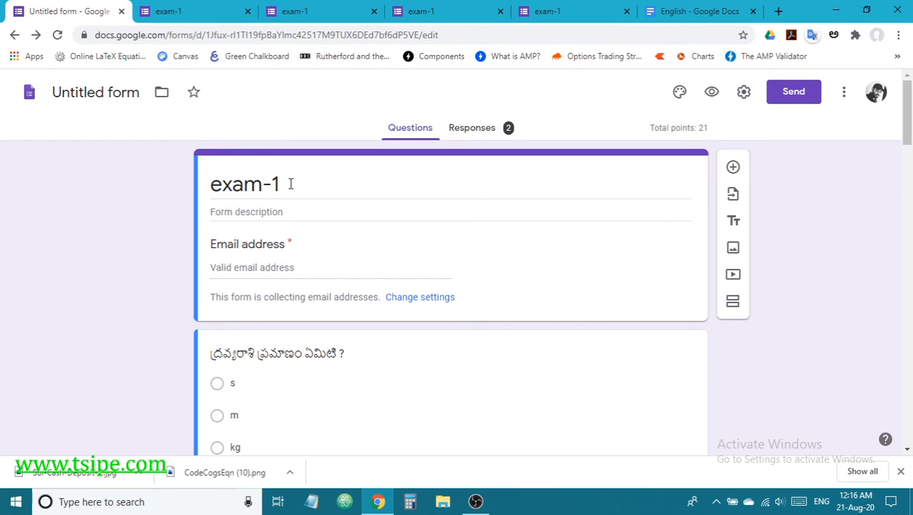
Step: Rename the Untitled form to exam-1 and open its General settings
click(105, 97)
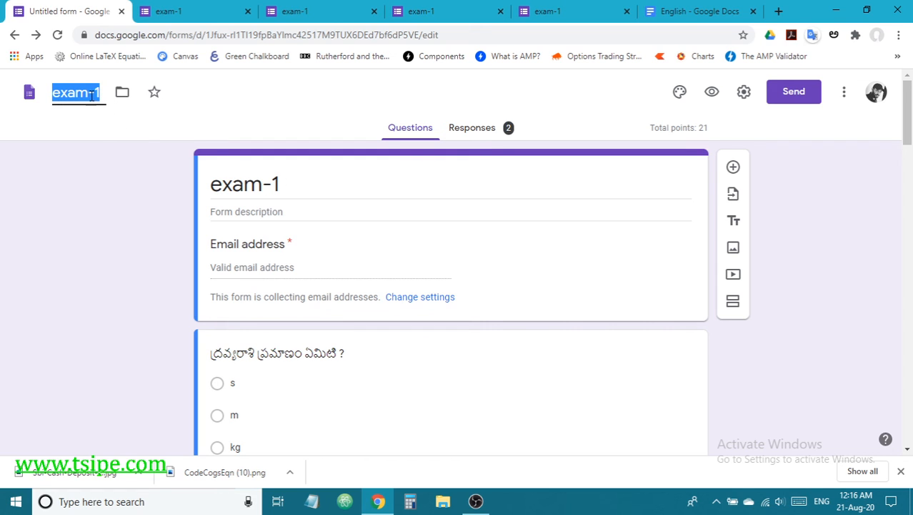
click(138, 265)
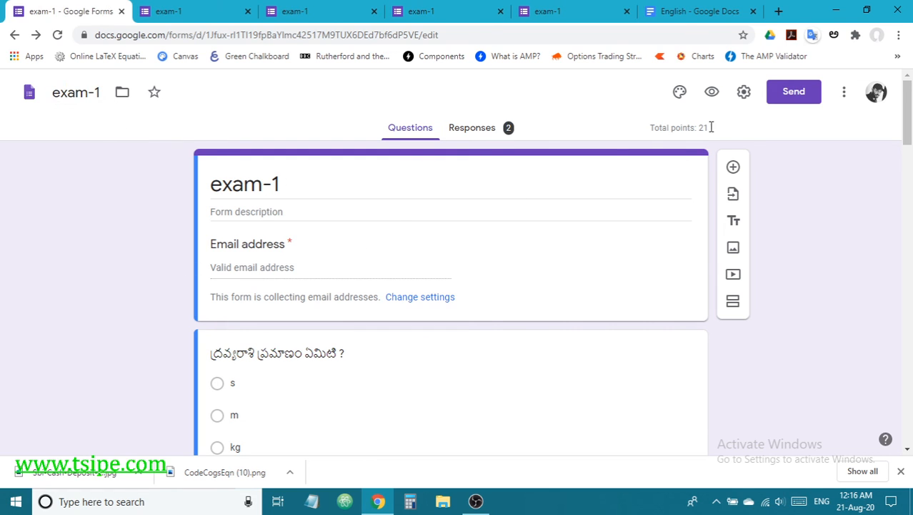
click(744, 91)
scroll(162, 288, down, 1)
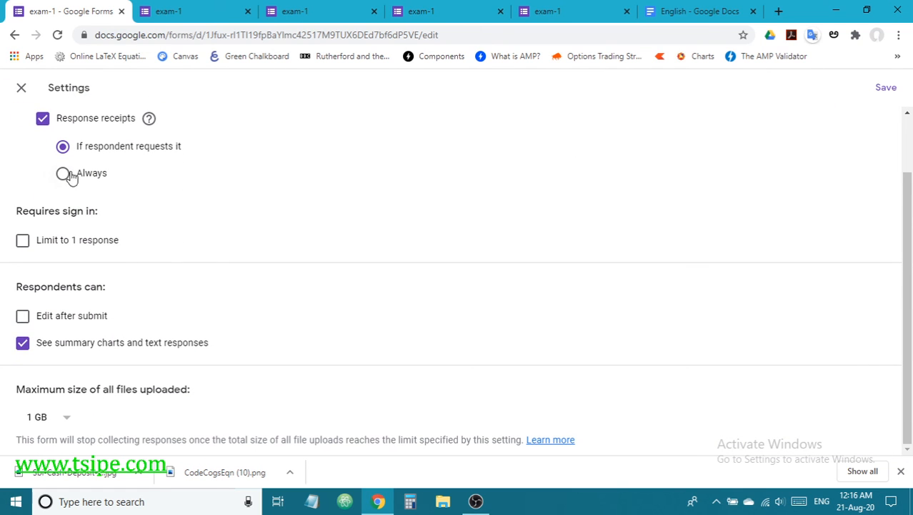
Step: Turn off response receipts and save the settings
click(43, 119)
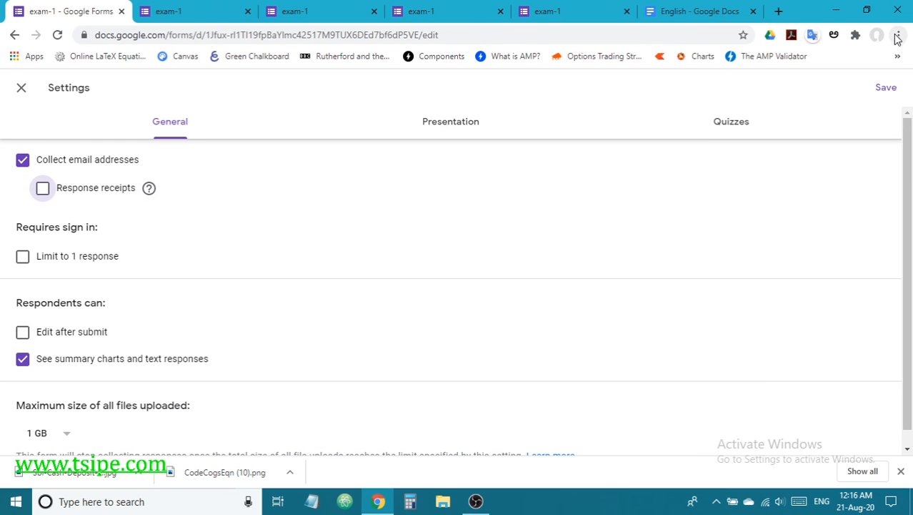
scroll(670, 209, down, 1)
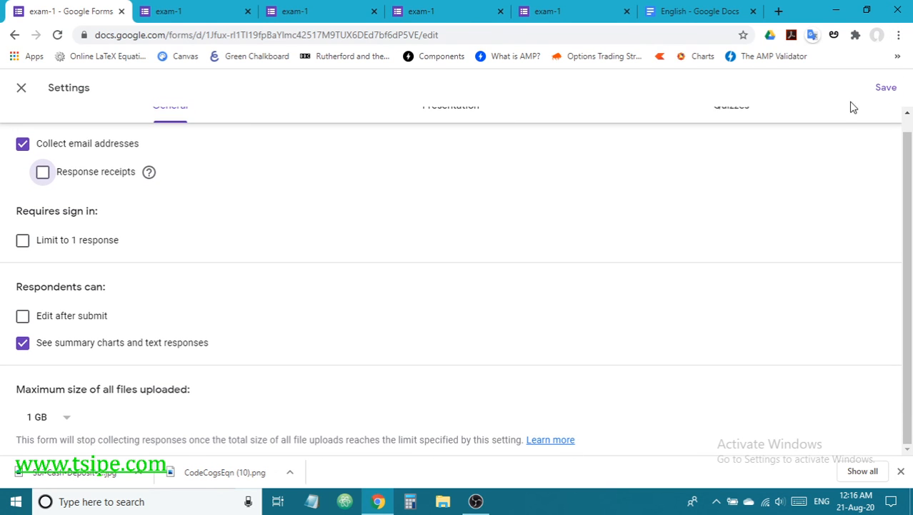
click(887, 90)
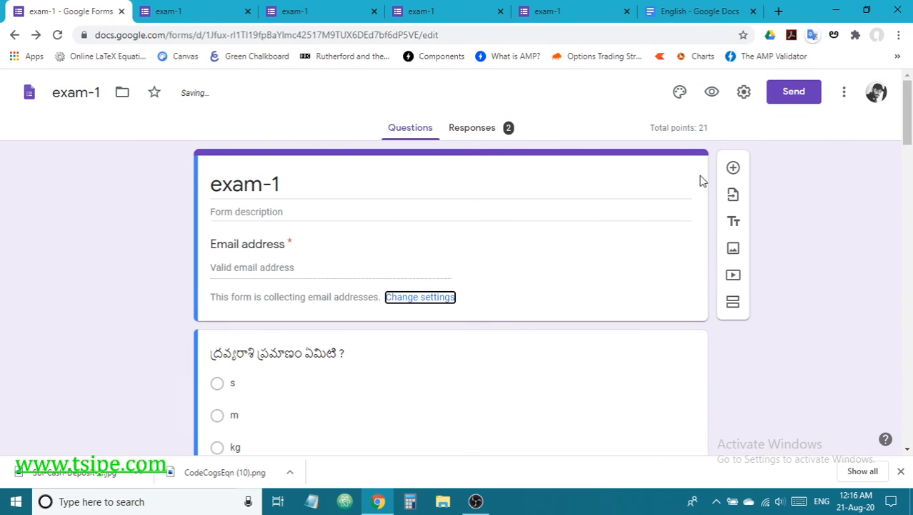
Step: Check the Quizzes settings, confirming grades release immediately, then close Settings
click(744, 93)
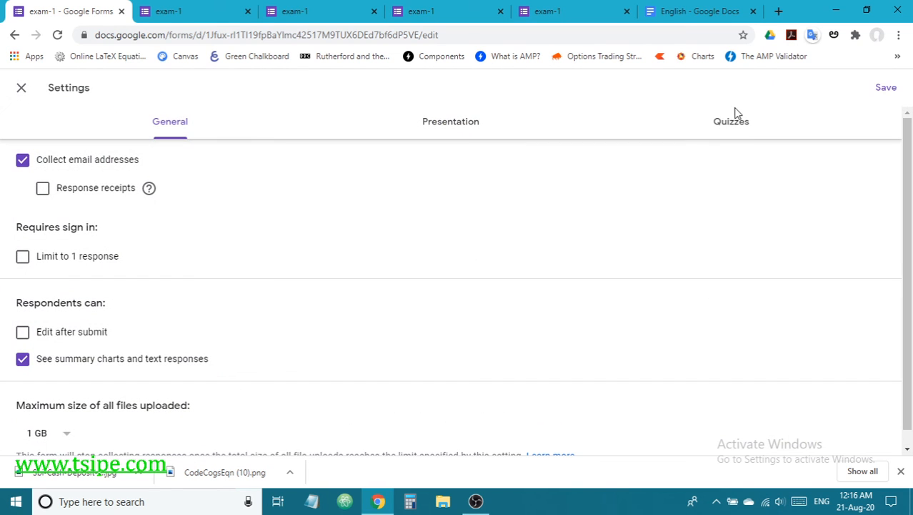
click(741, 126)
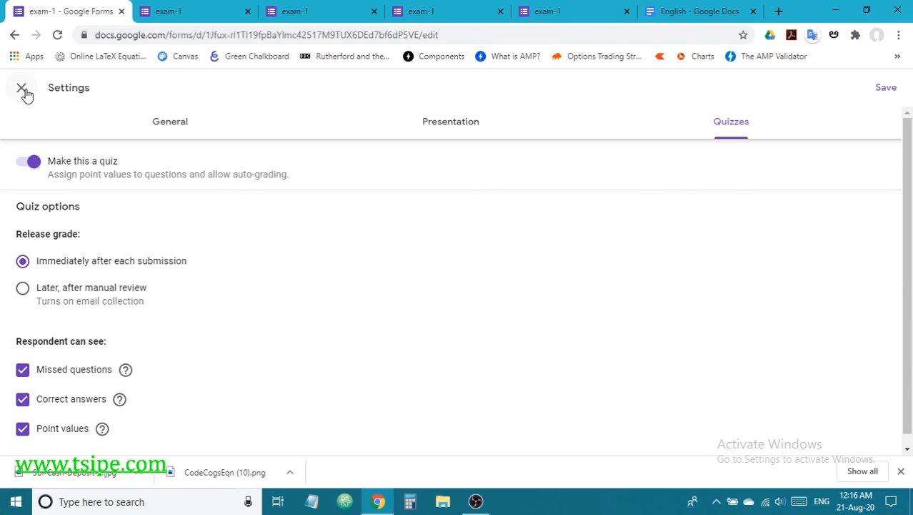
click(887, 88)
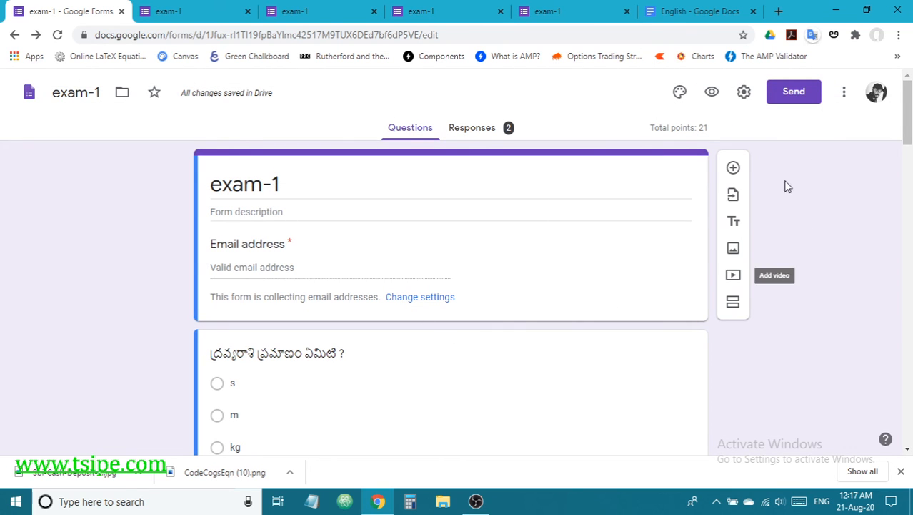
scroll(741, 254, down, 4)
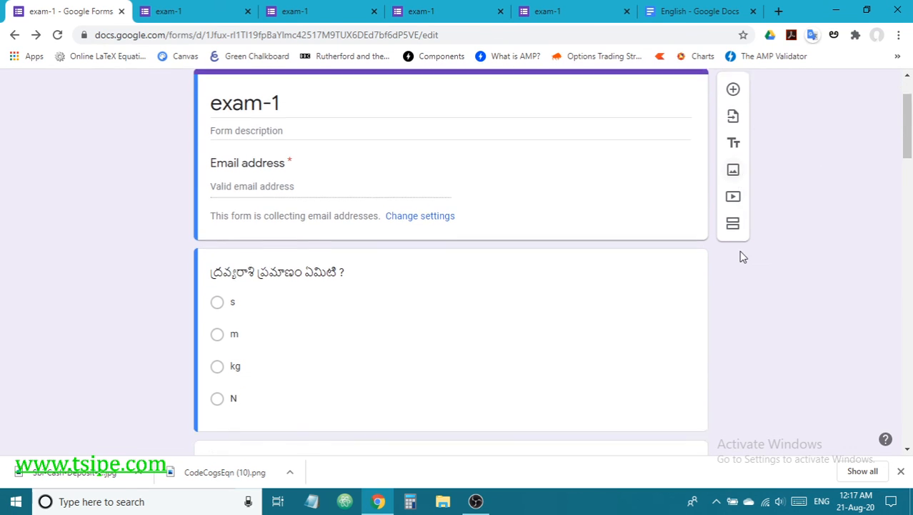
scroll(671, 315, up, 4)
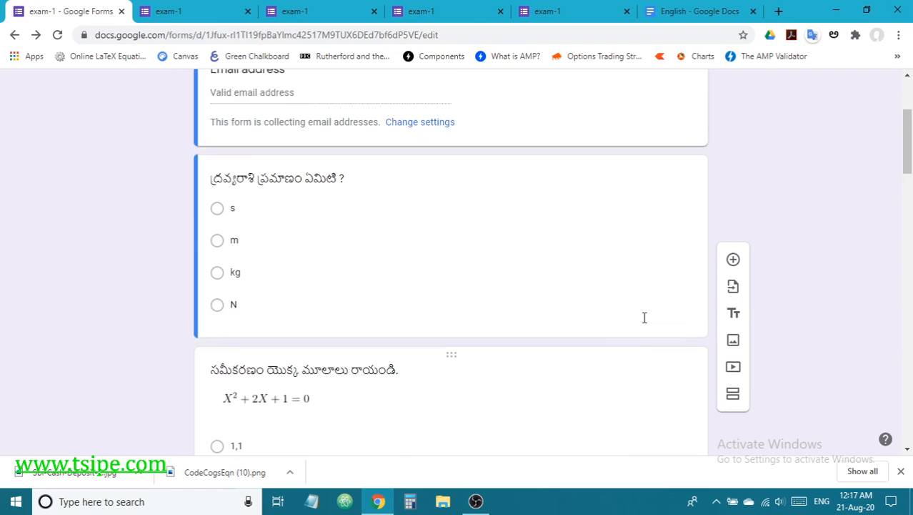